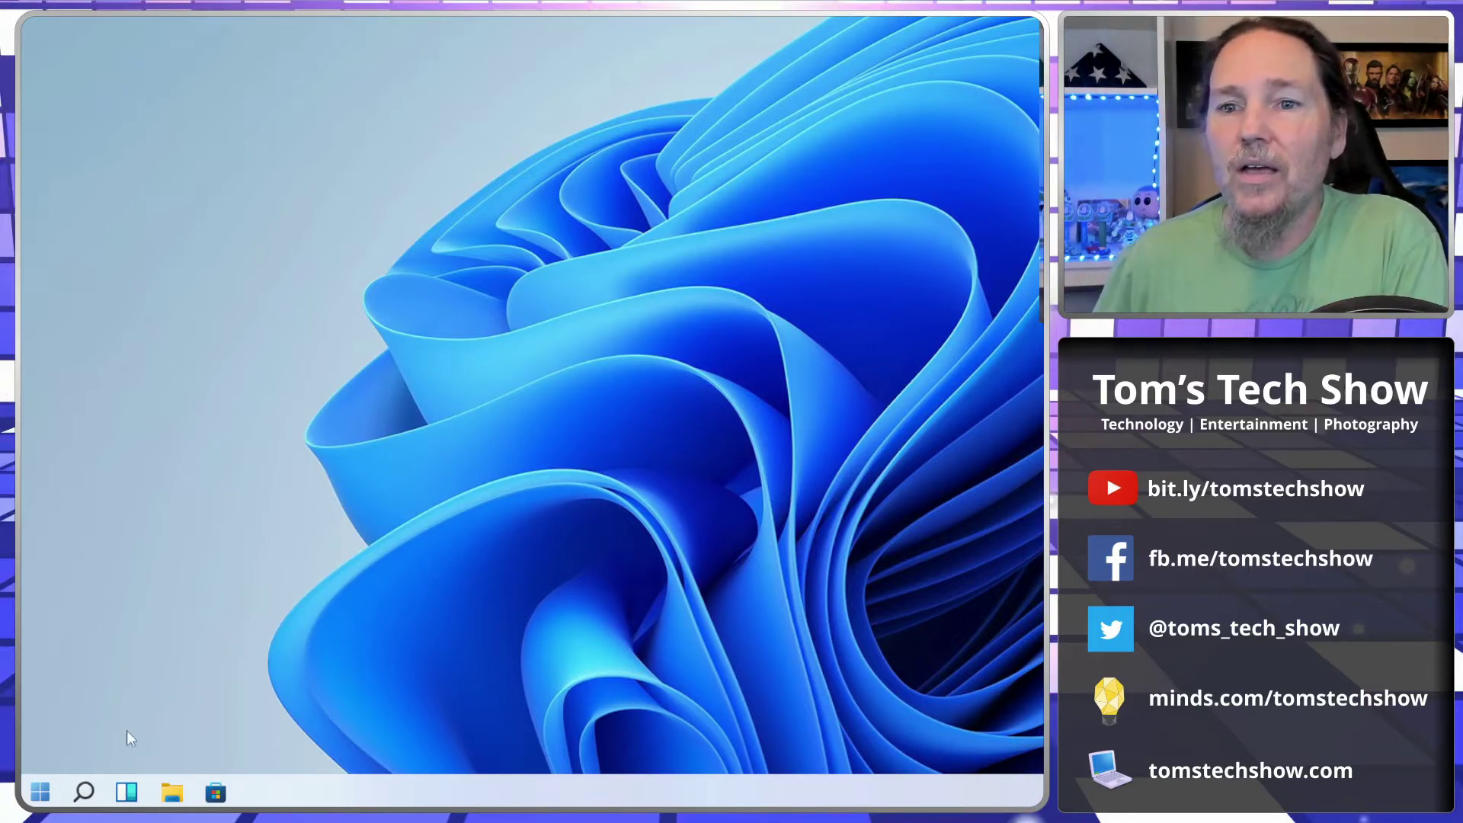
Open the Windows Settings and make the window narrower so it fits fully in view.
left_click(41, 793)
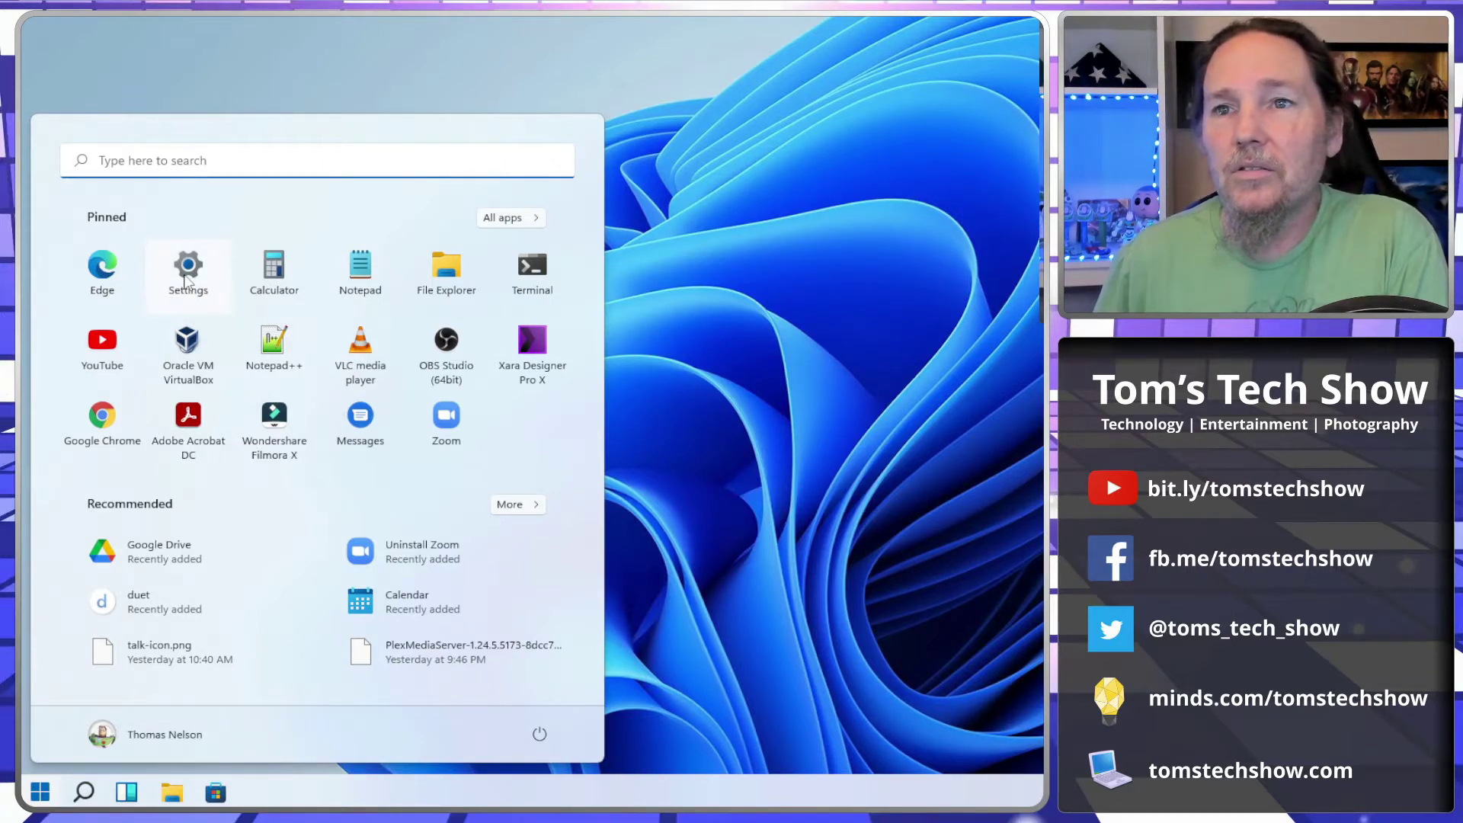
left_click(187, 275)
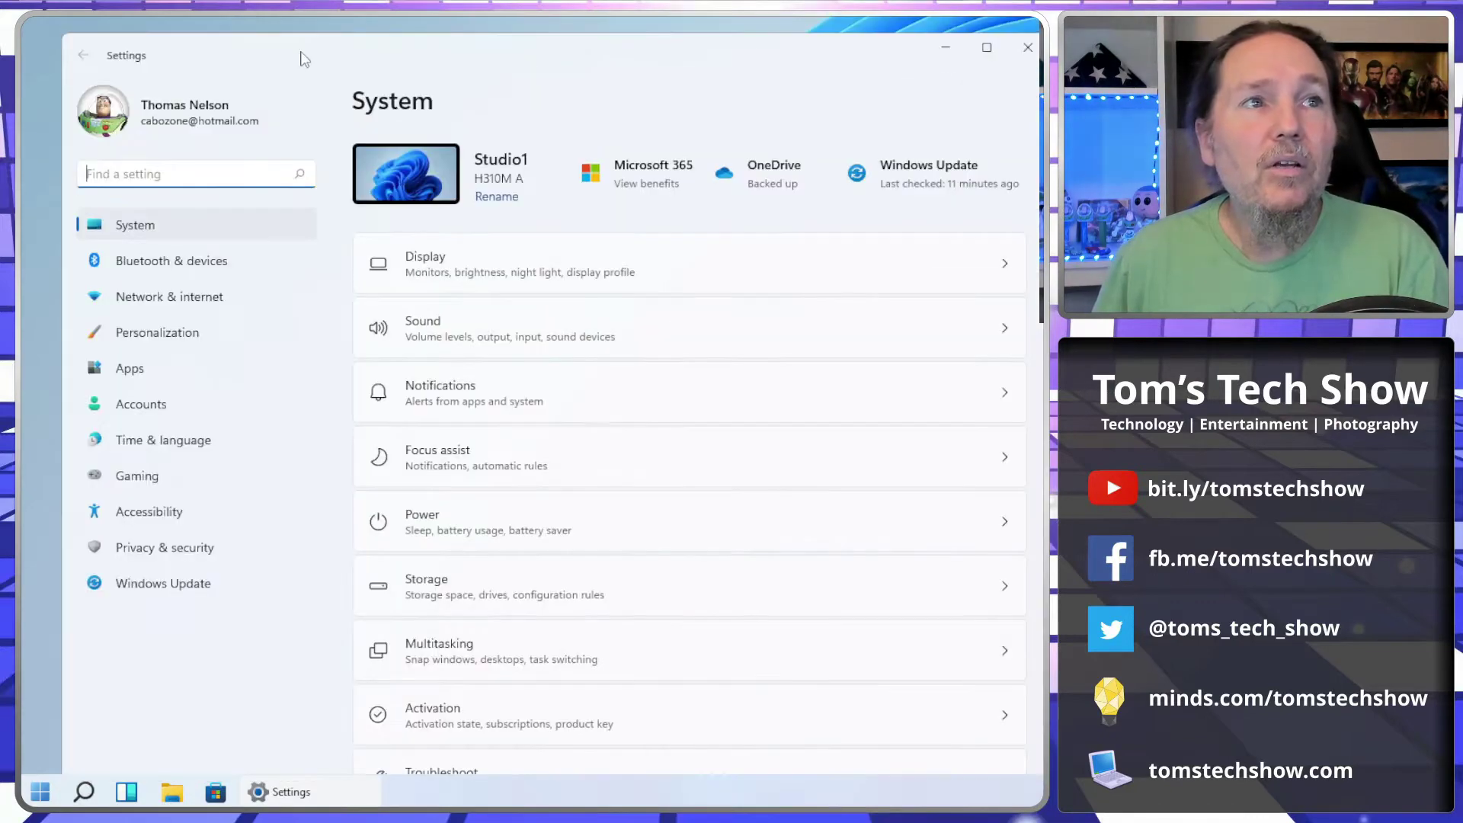
left_click_drag(1034, 306, 952, 284)
left_click_drag(545, 55, 539, 40)
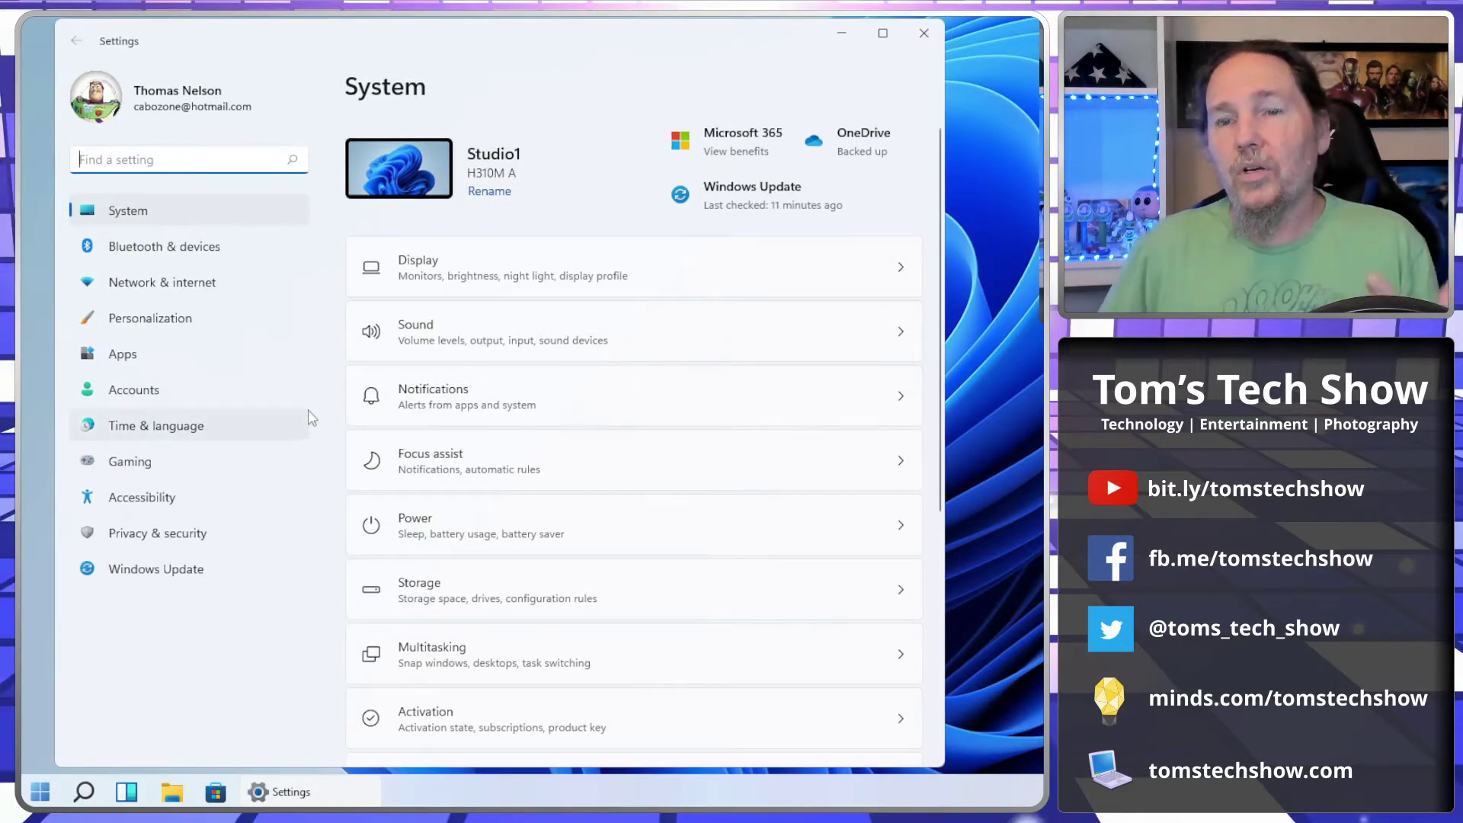
Go to the optional features for apps and open the dialog for more Windows features.
left_click(122, 357)
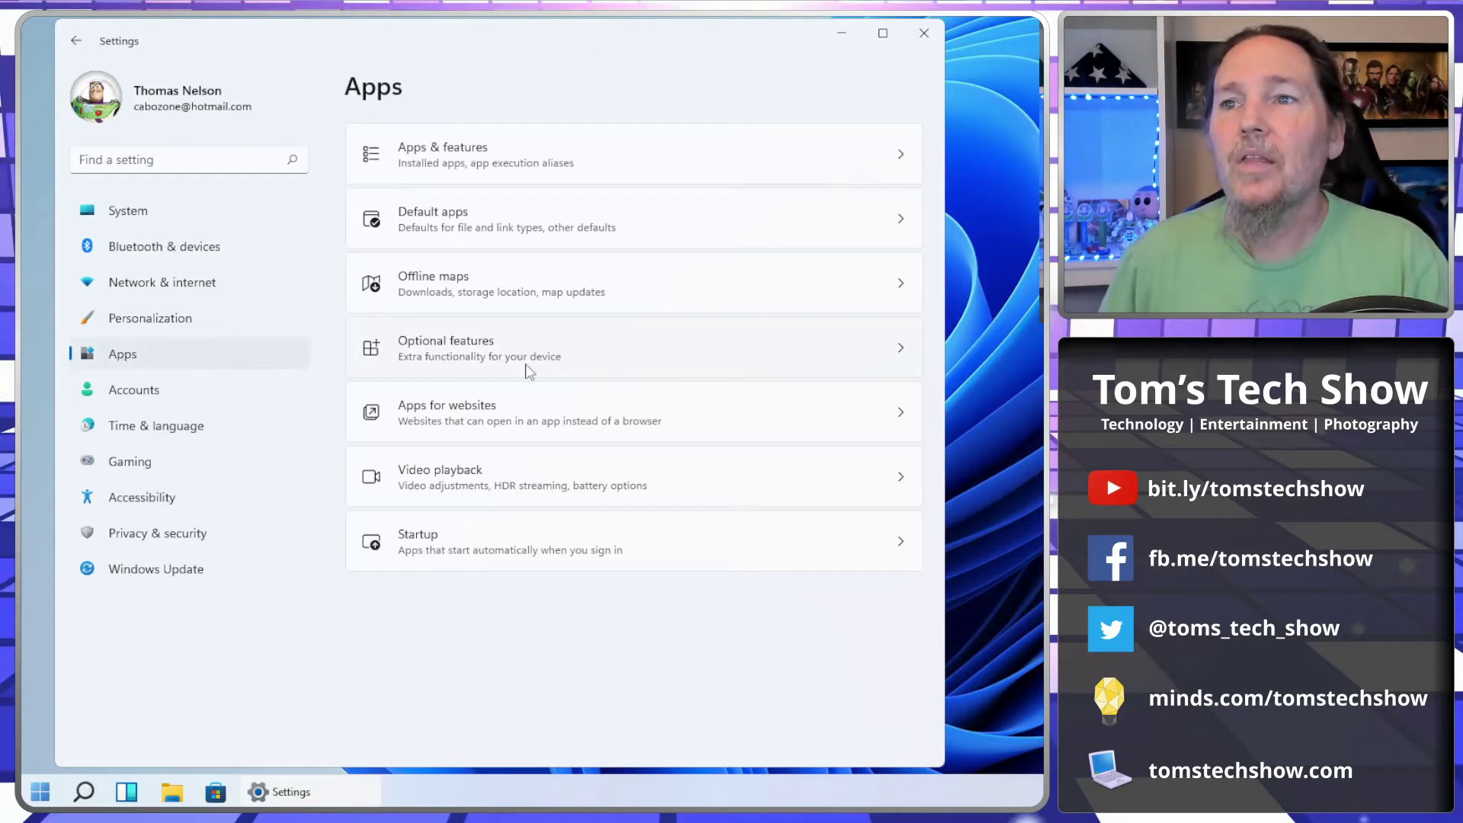
left_click(460, 360)
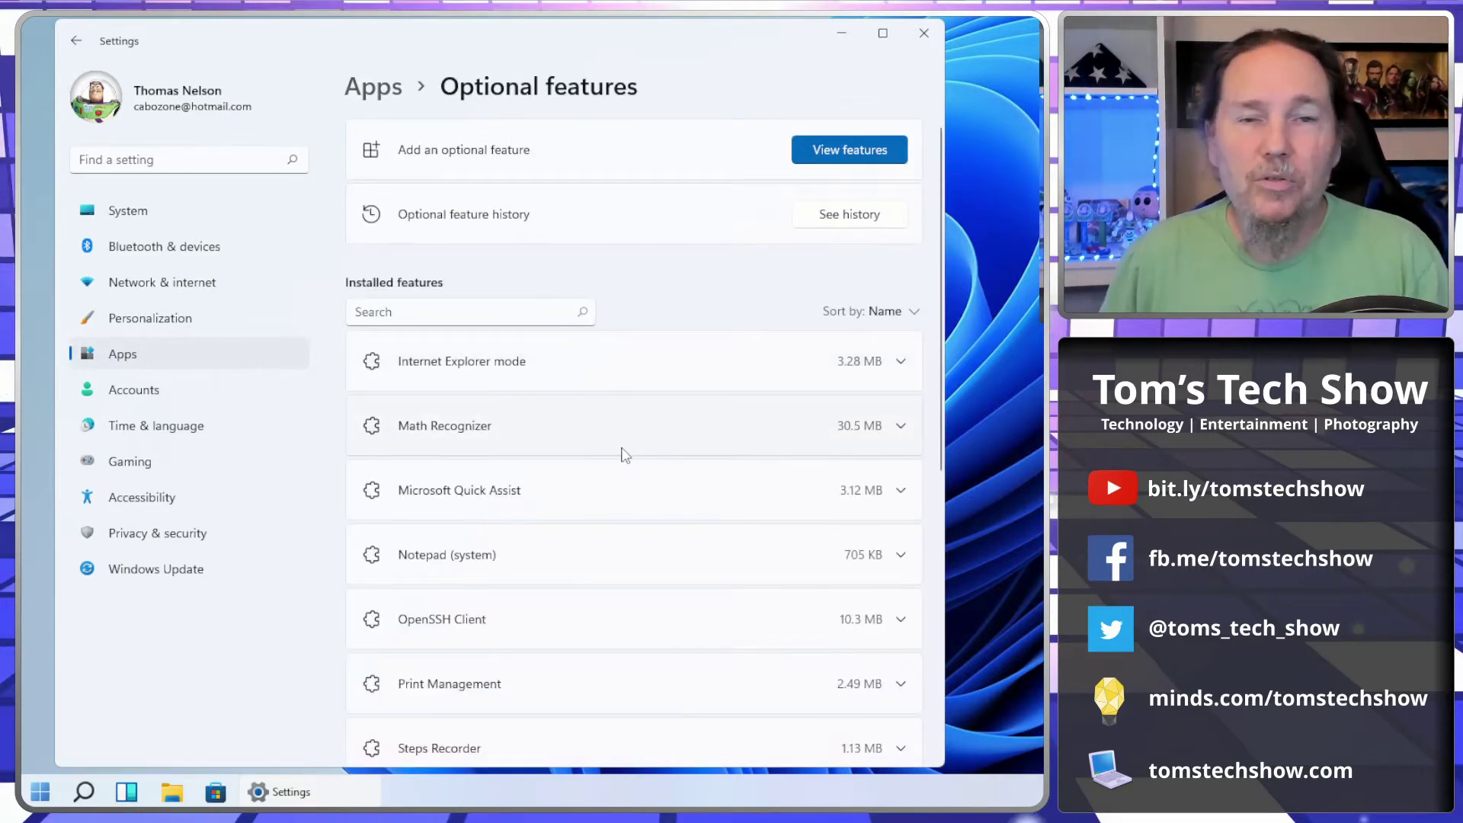
scroll(625, 454, "down", 5)
scroll(627, 454, "up", 5)
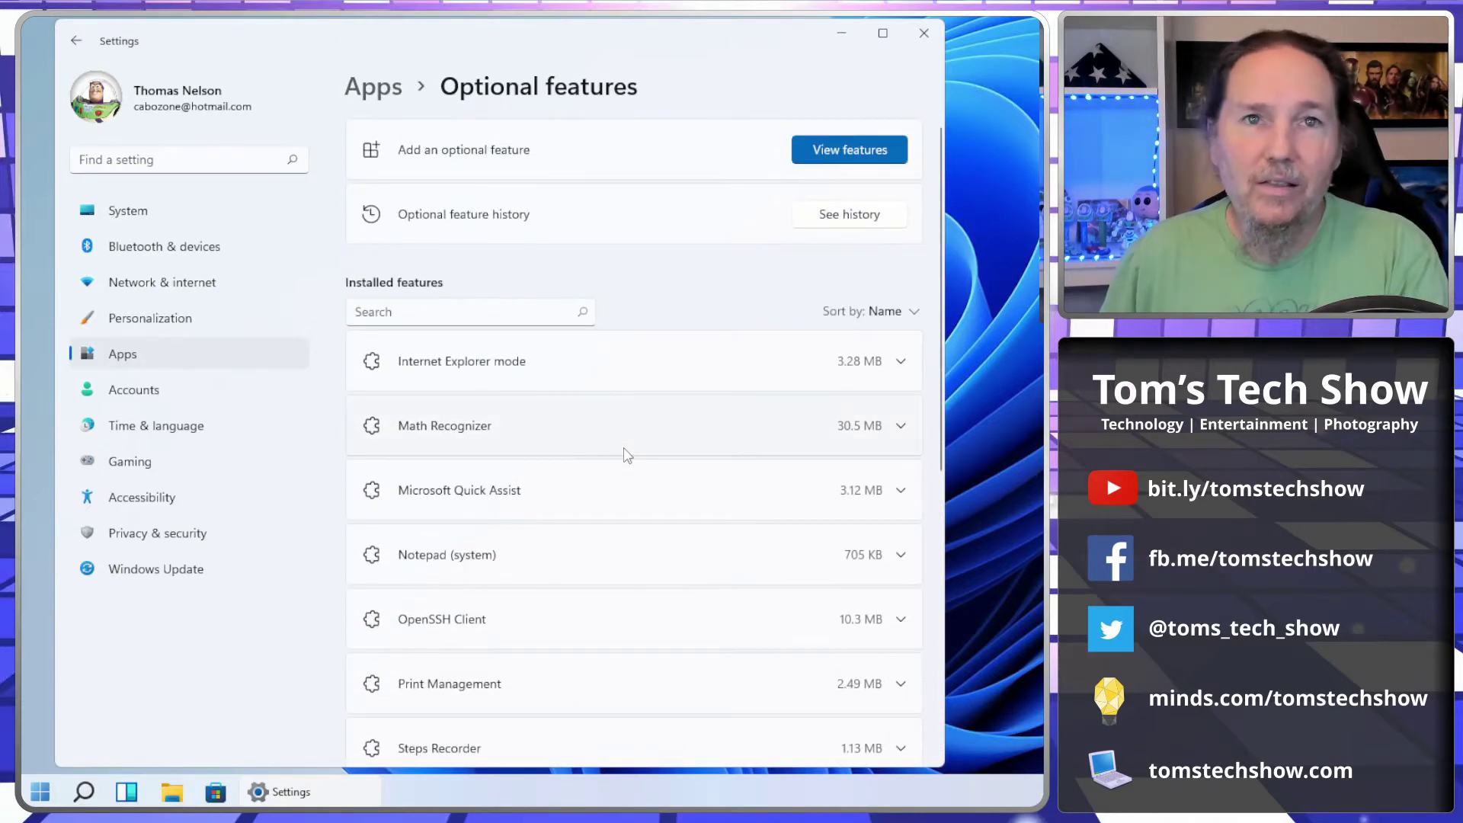
scroll(625, 455, "down", 5)
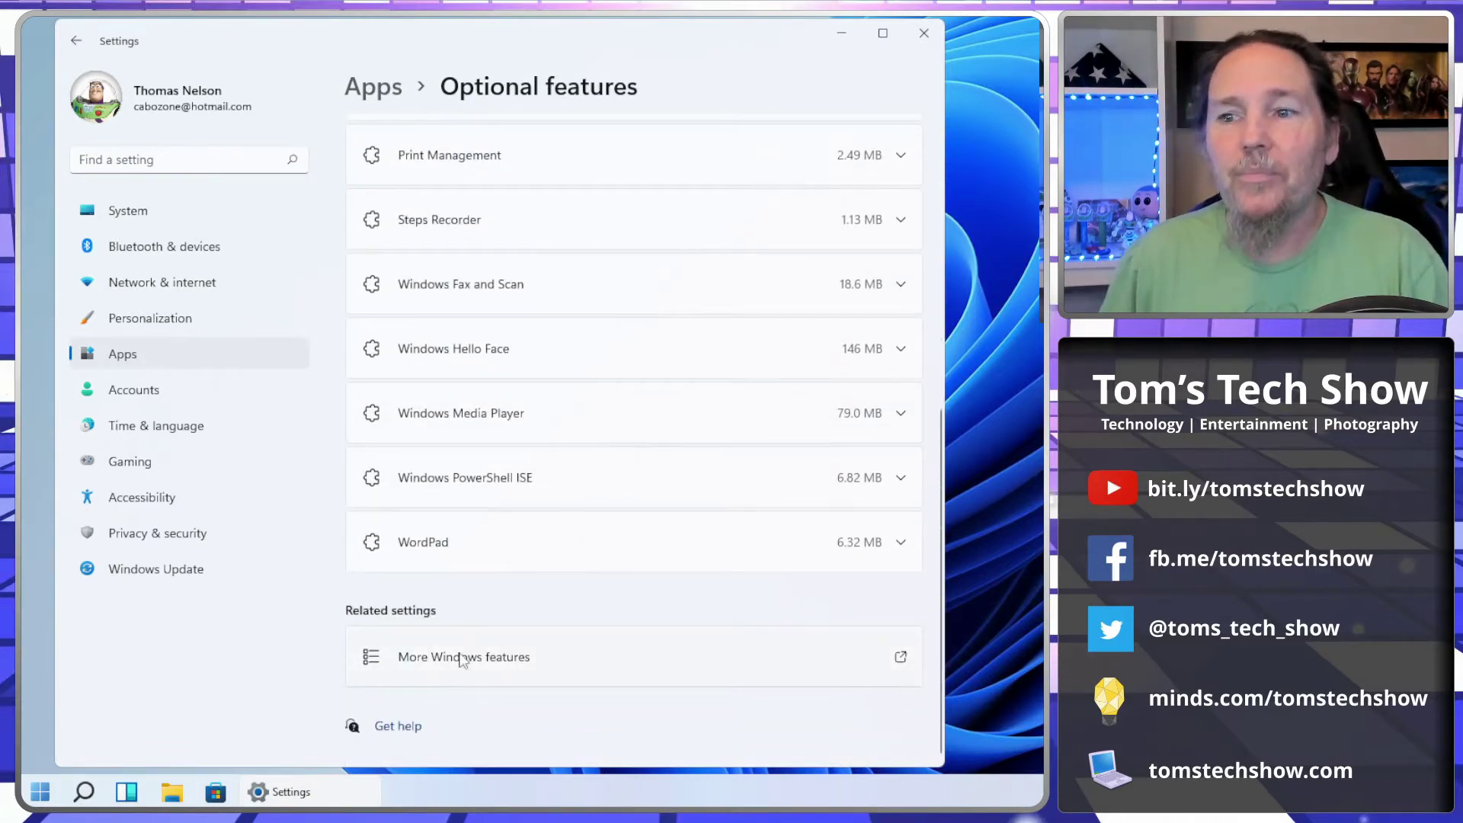
left_click(462, 658)
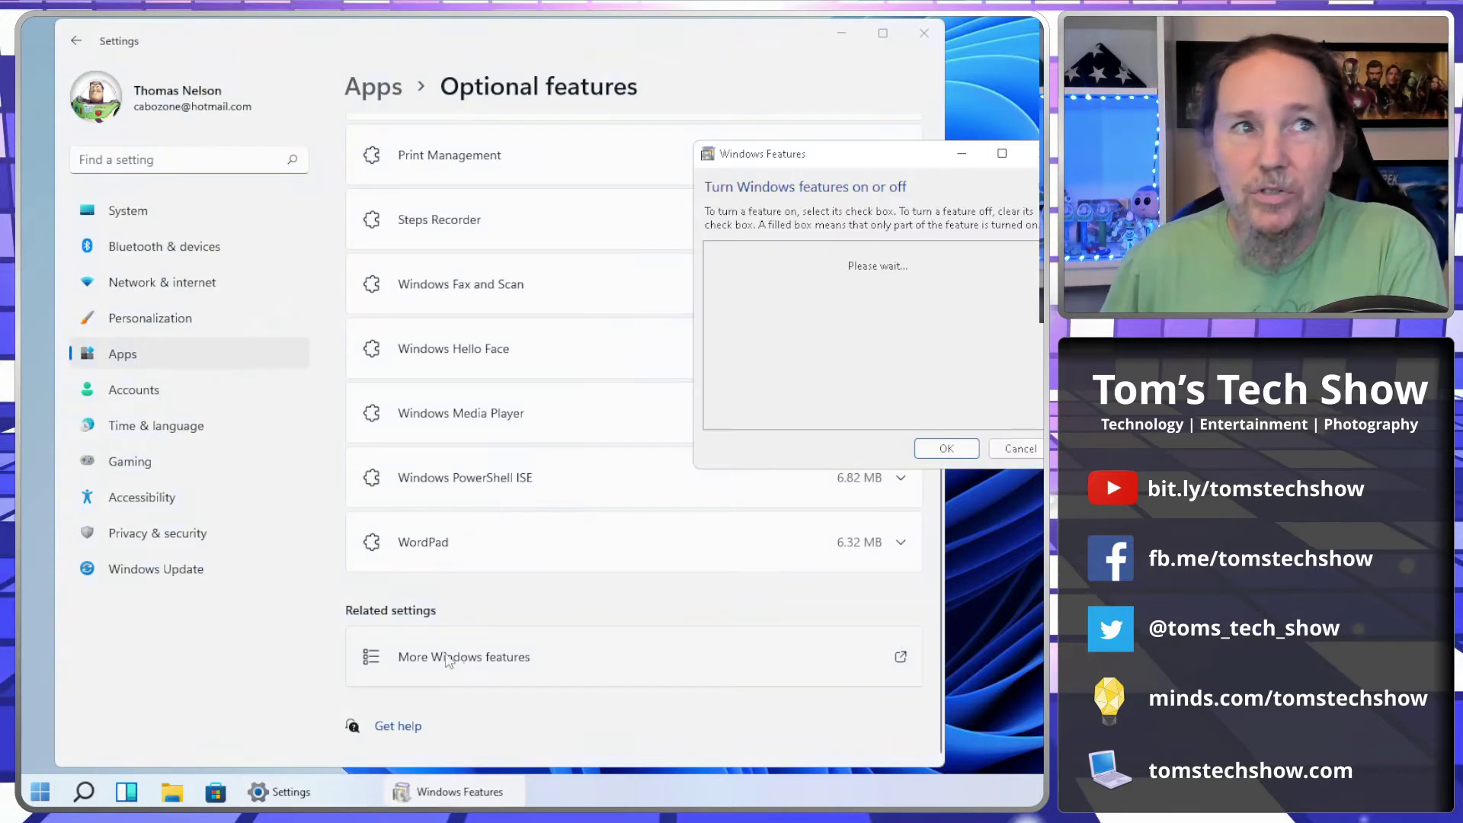
Reposition and enlarge the Windows Features dialog, and look through the list of available features.
left_click_drag(798, 156, 255, 99)
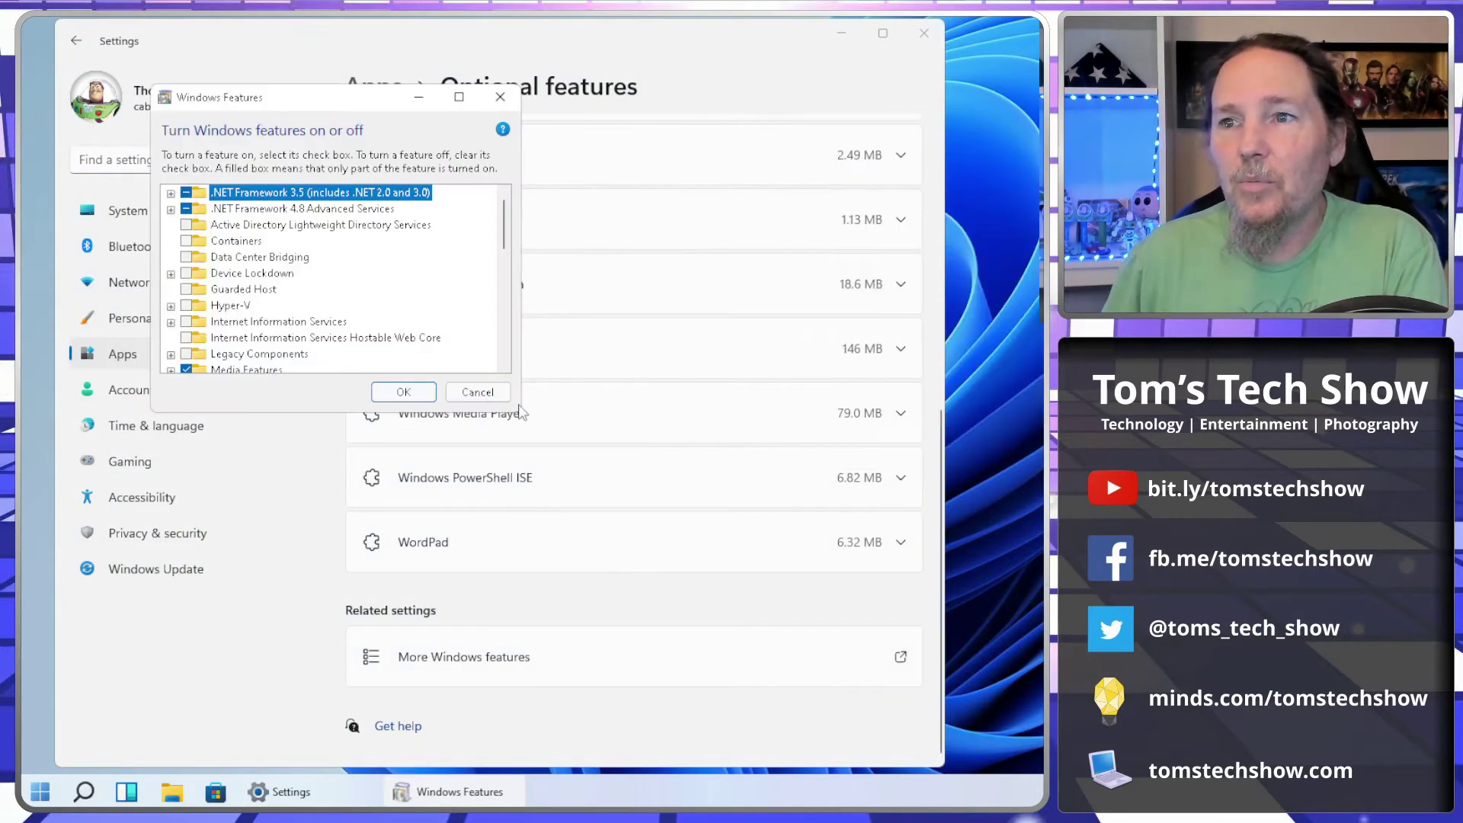
left_click_drag(518, 415, 643, 613)
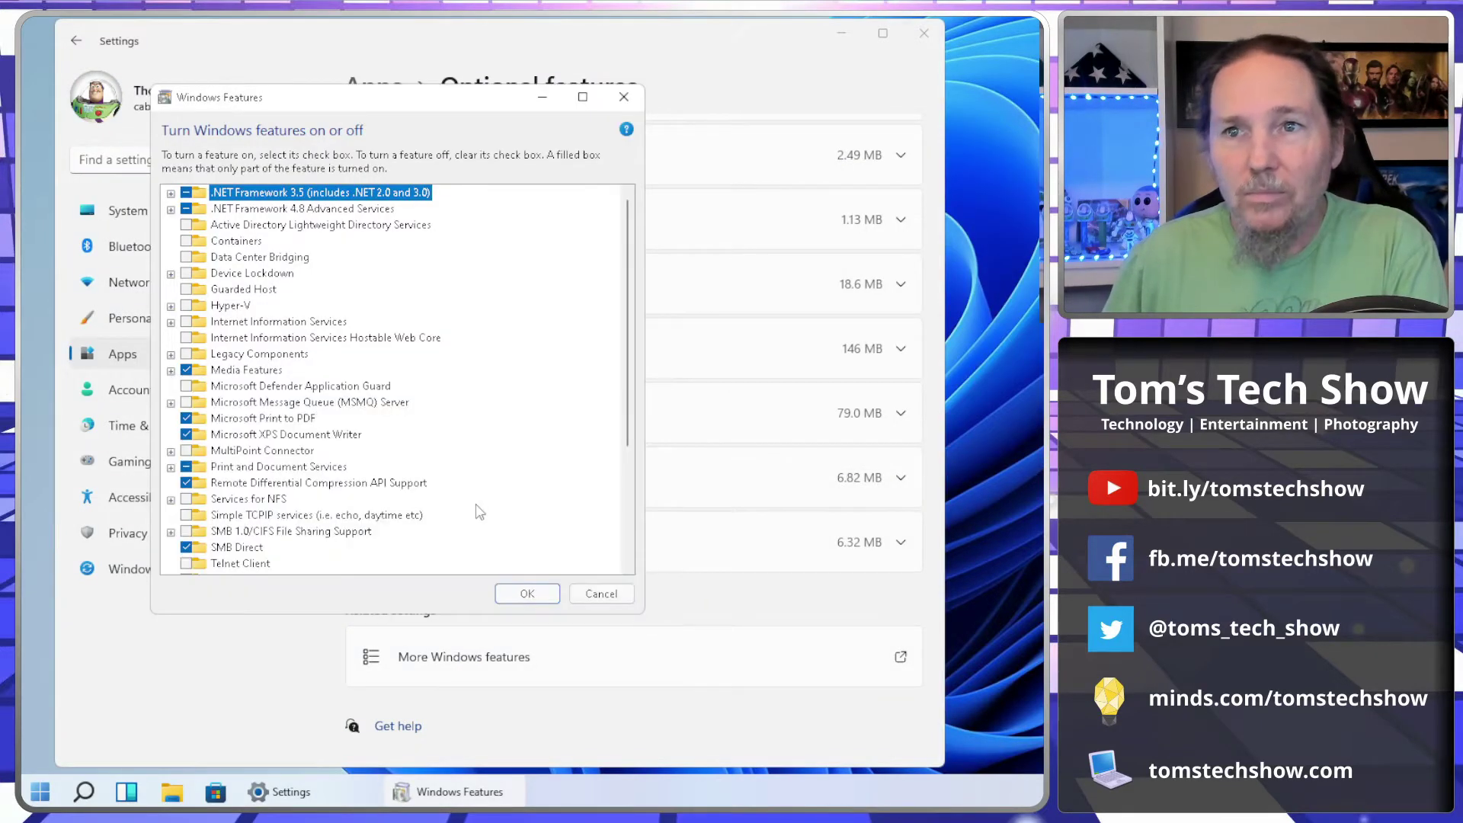
scroll(429, 482, "down", 2)
scroll(429, 482, "up", 3)
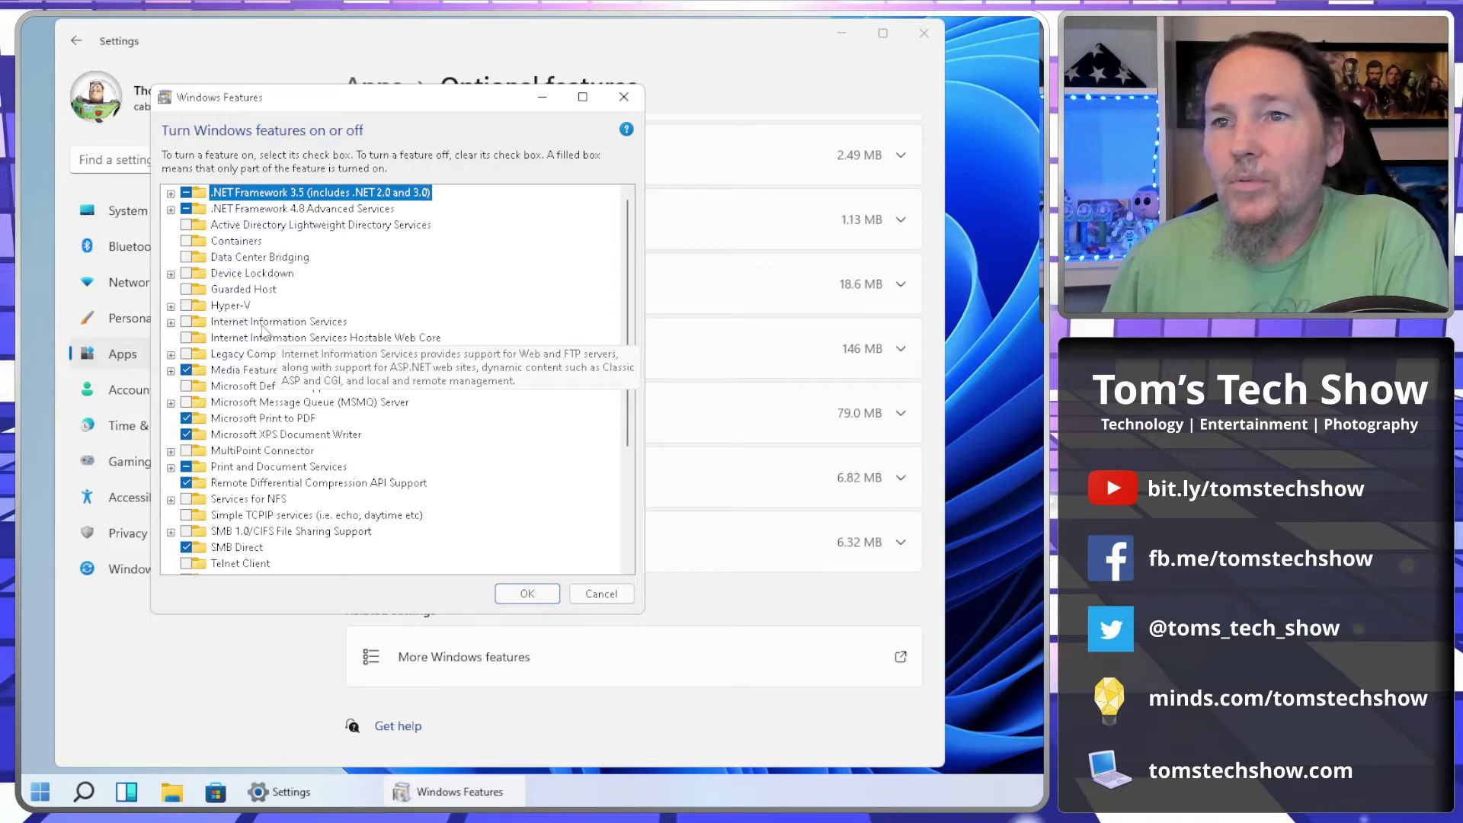
scroll(365, 453, "down", 4)
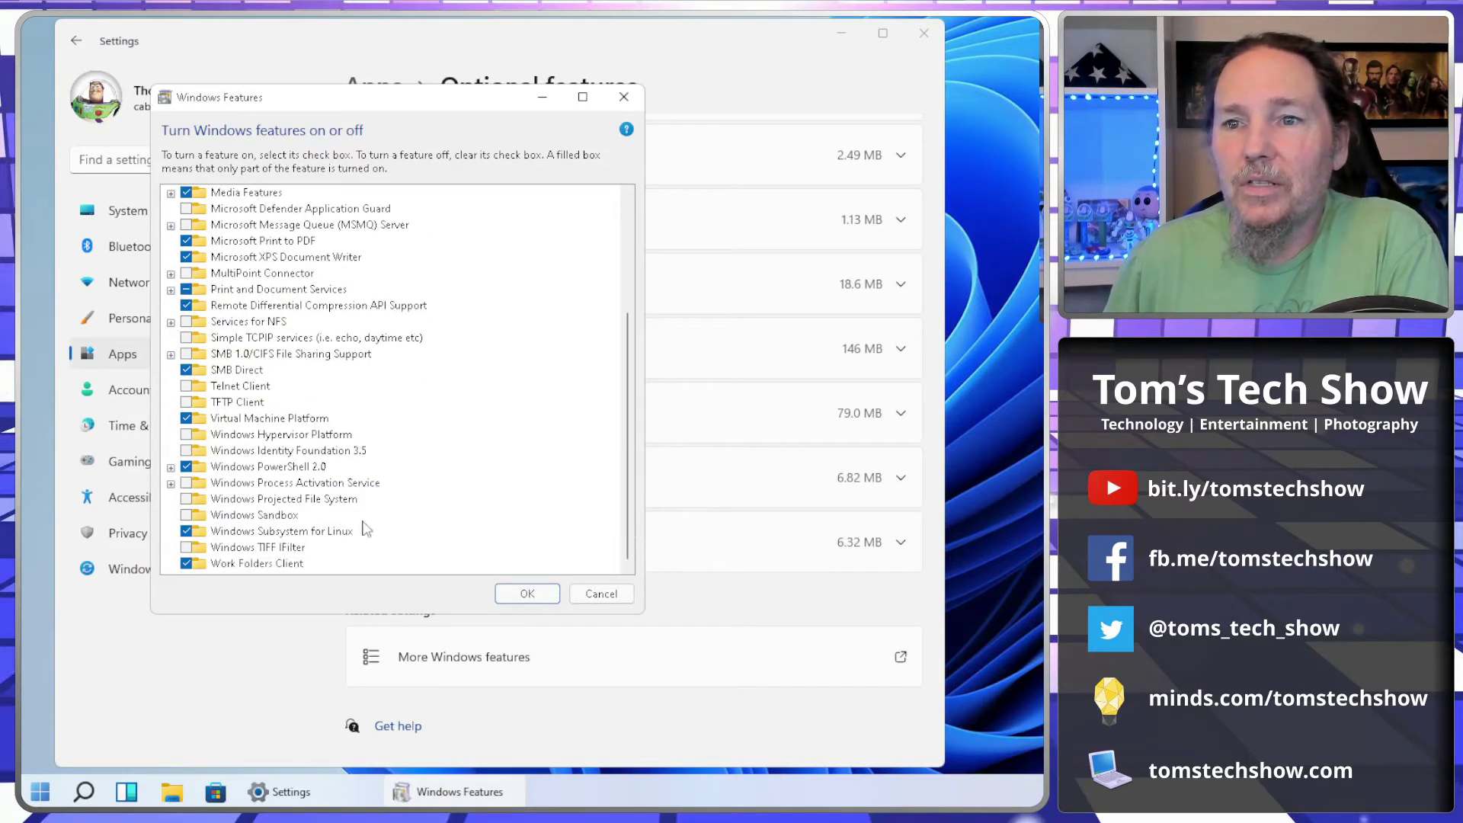
scroll(364, 528, "up", 4)
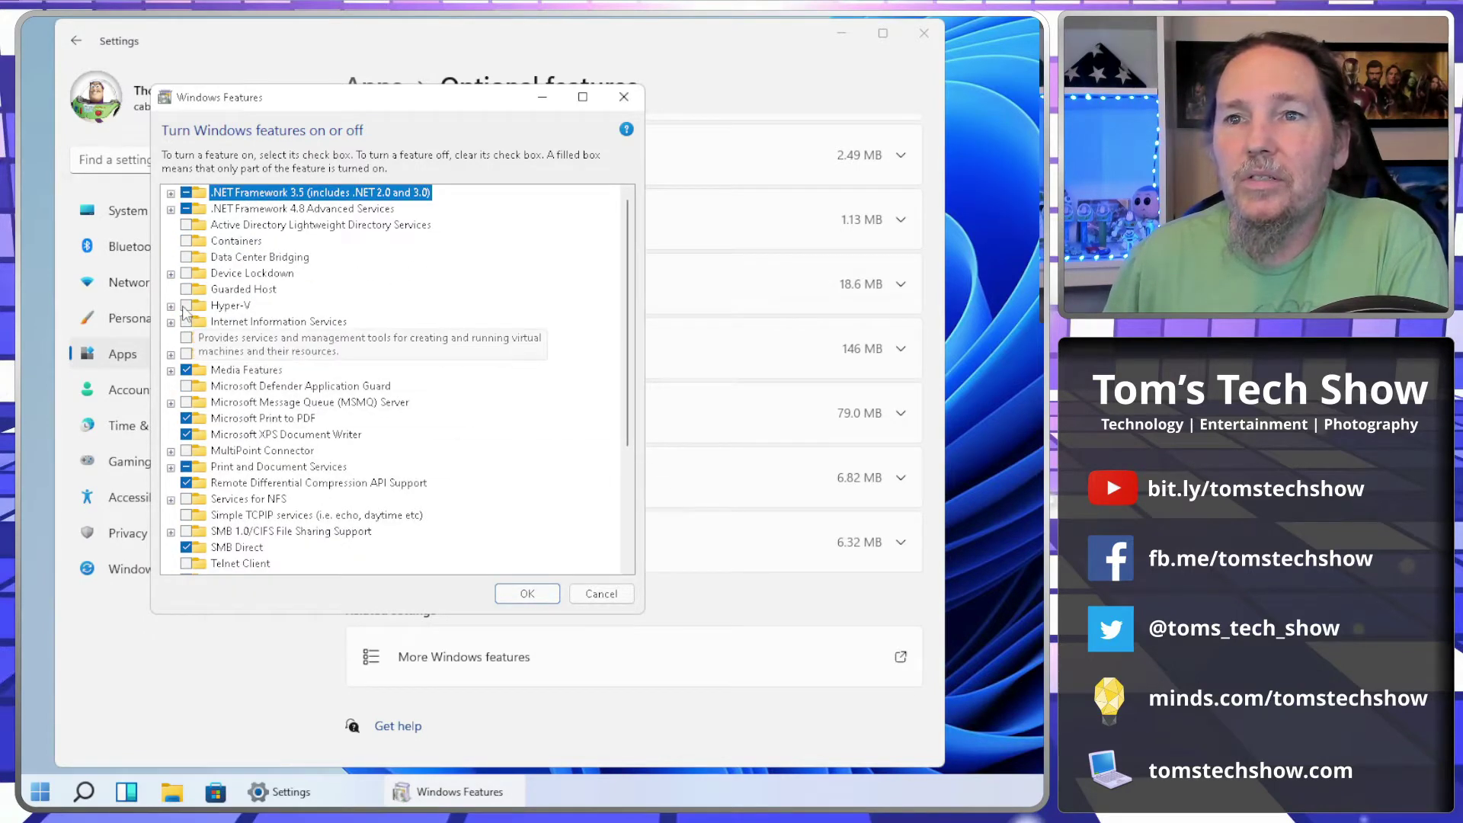
Turn on the Hyper-V feature, check that its Management Tools and Platform components are included, and confirm the change.
left_click(186, 306)
left_click(171, 305)
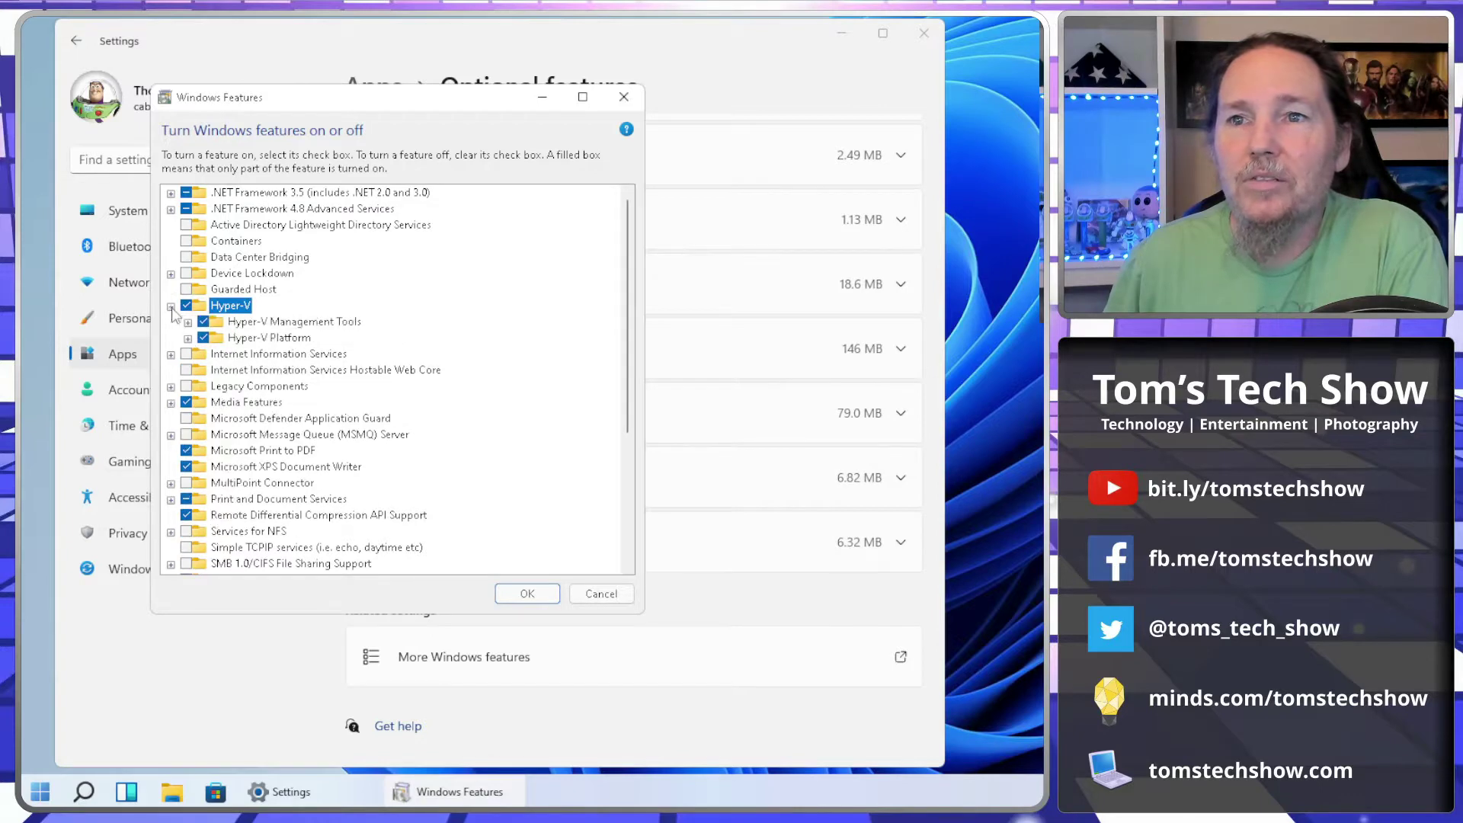
left_click(235, 339)
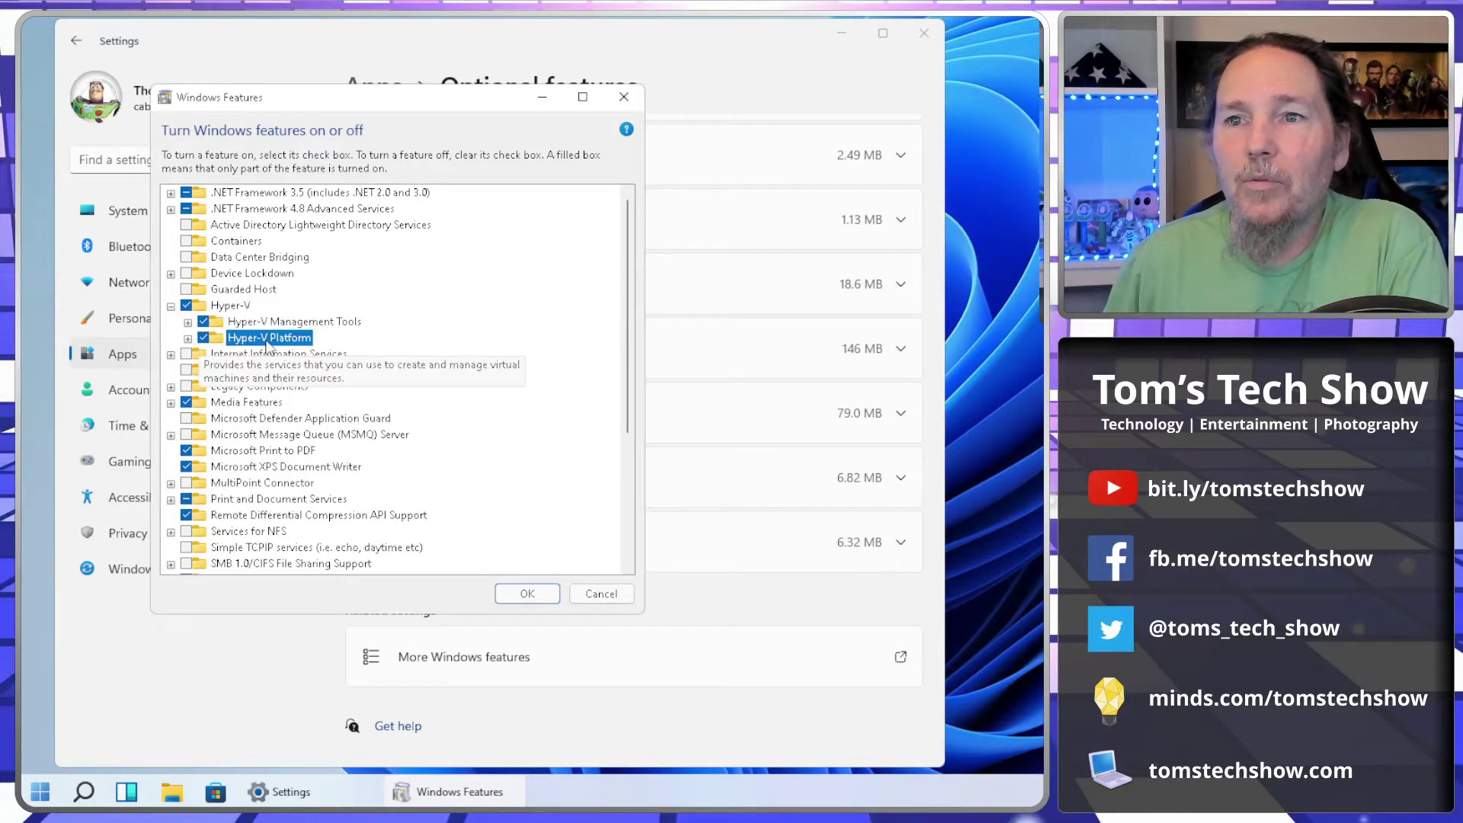
left_click(188, 338)
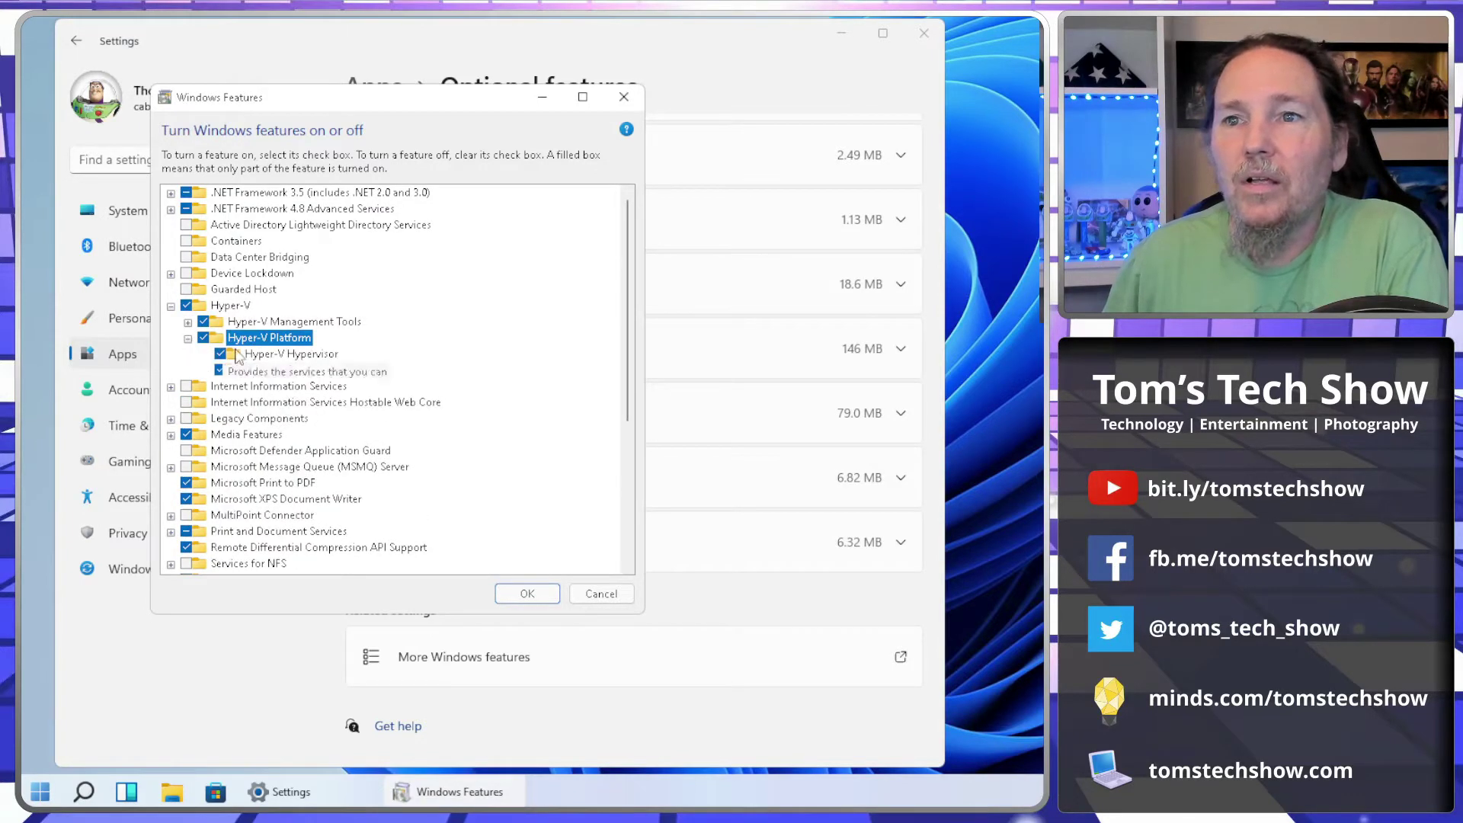
left_click(187, 323)
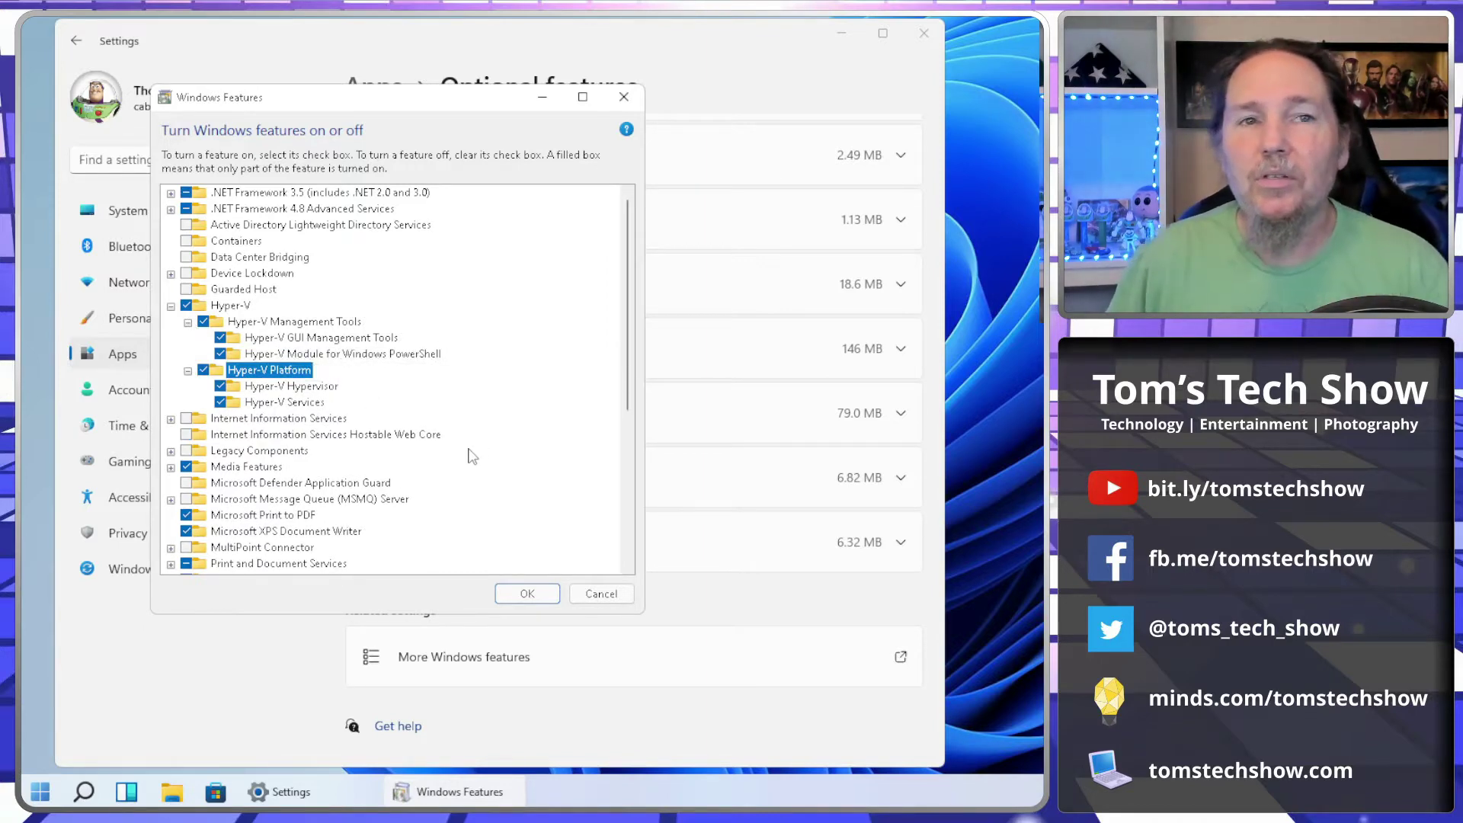
left_click(526, 594)
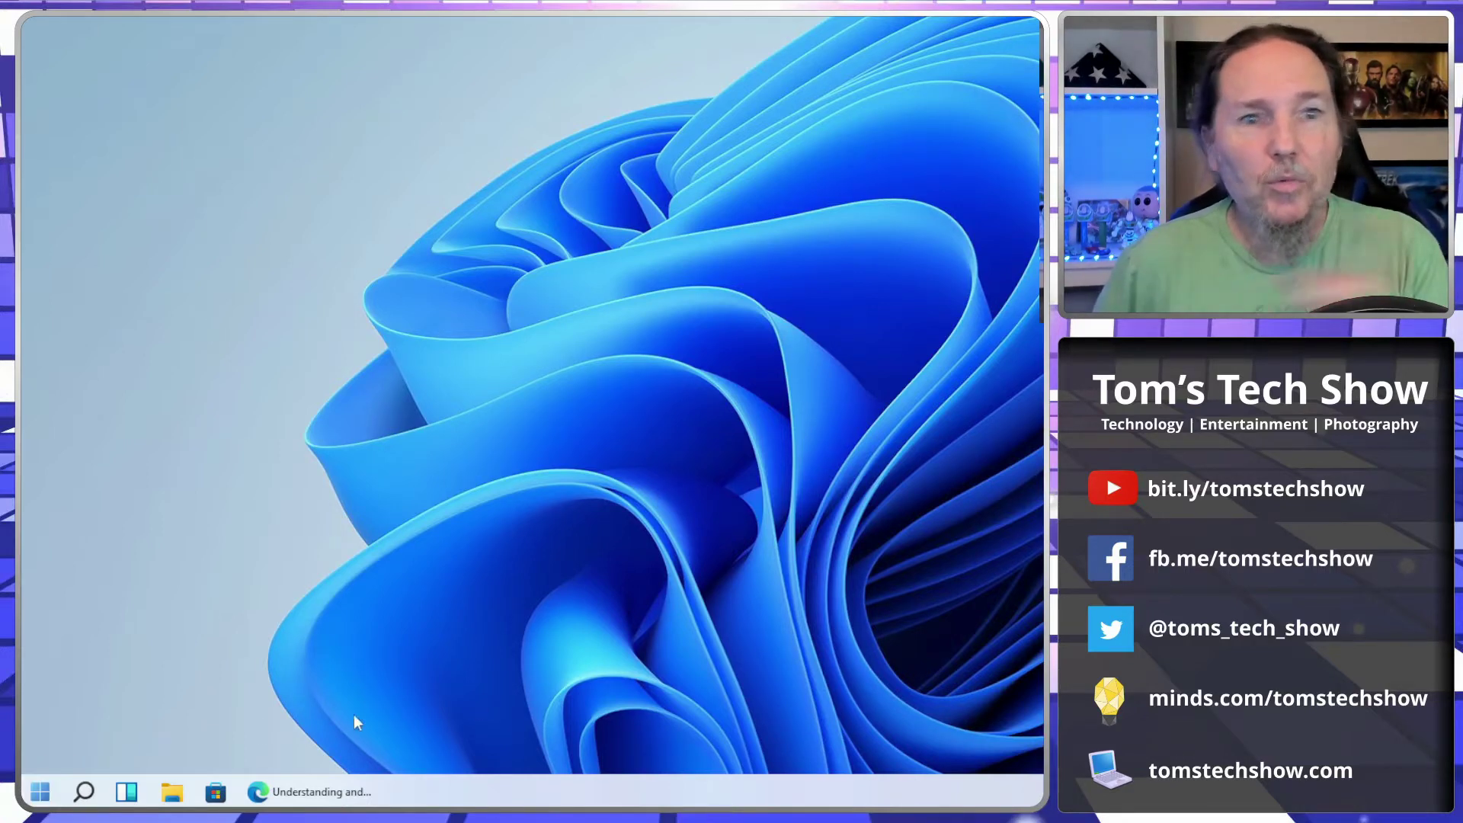
Open Windows Tools from the full list of installed apps and launch Hyper-V Manager.
left_click(41, 792)
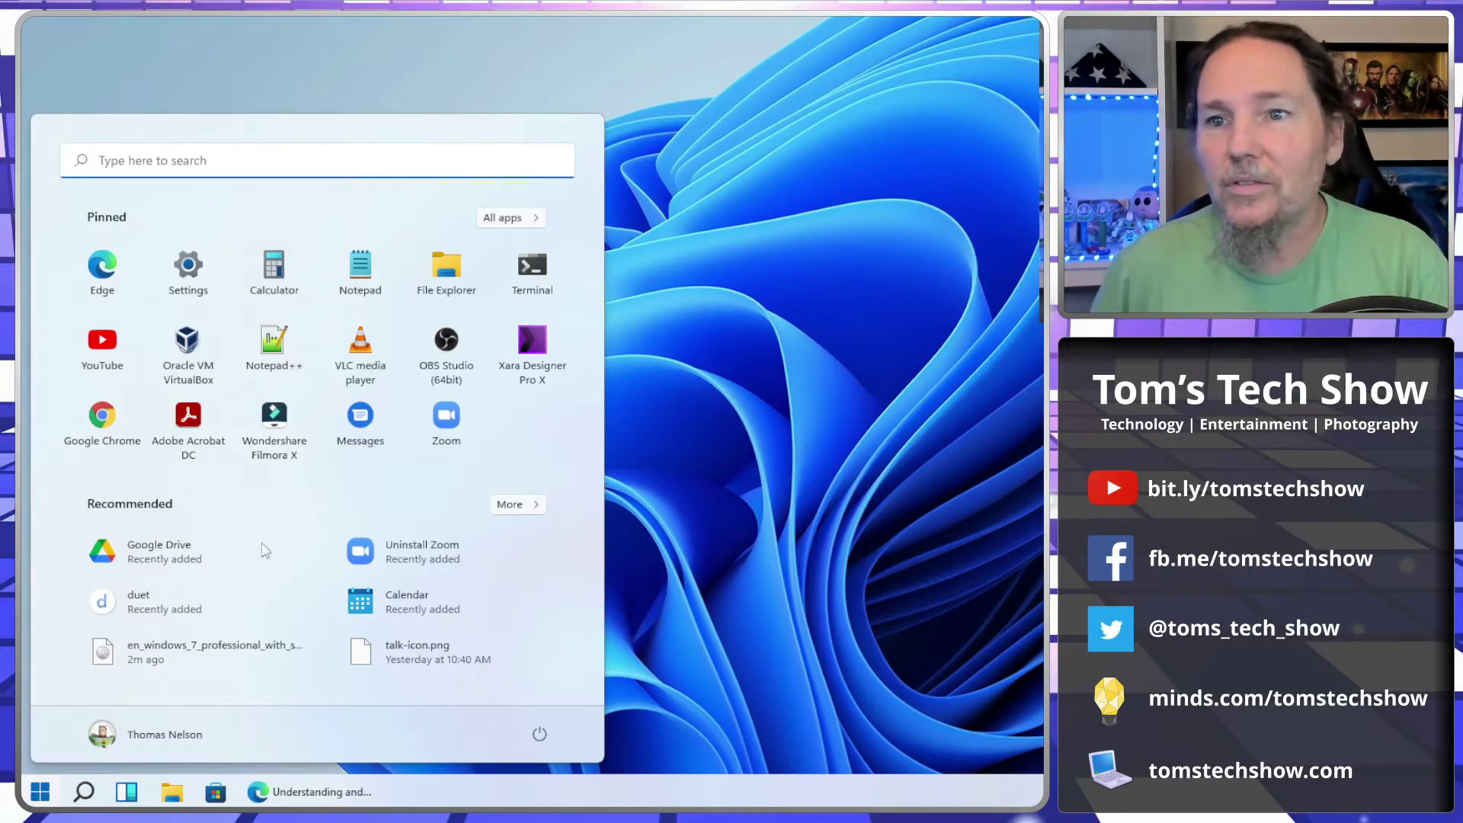
left_click(511, 218)
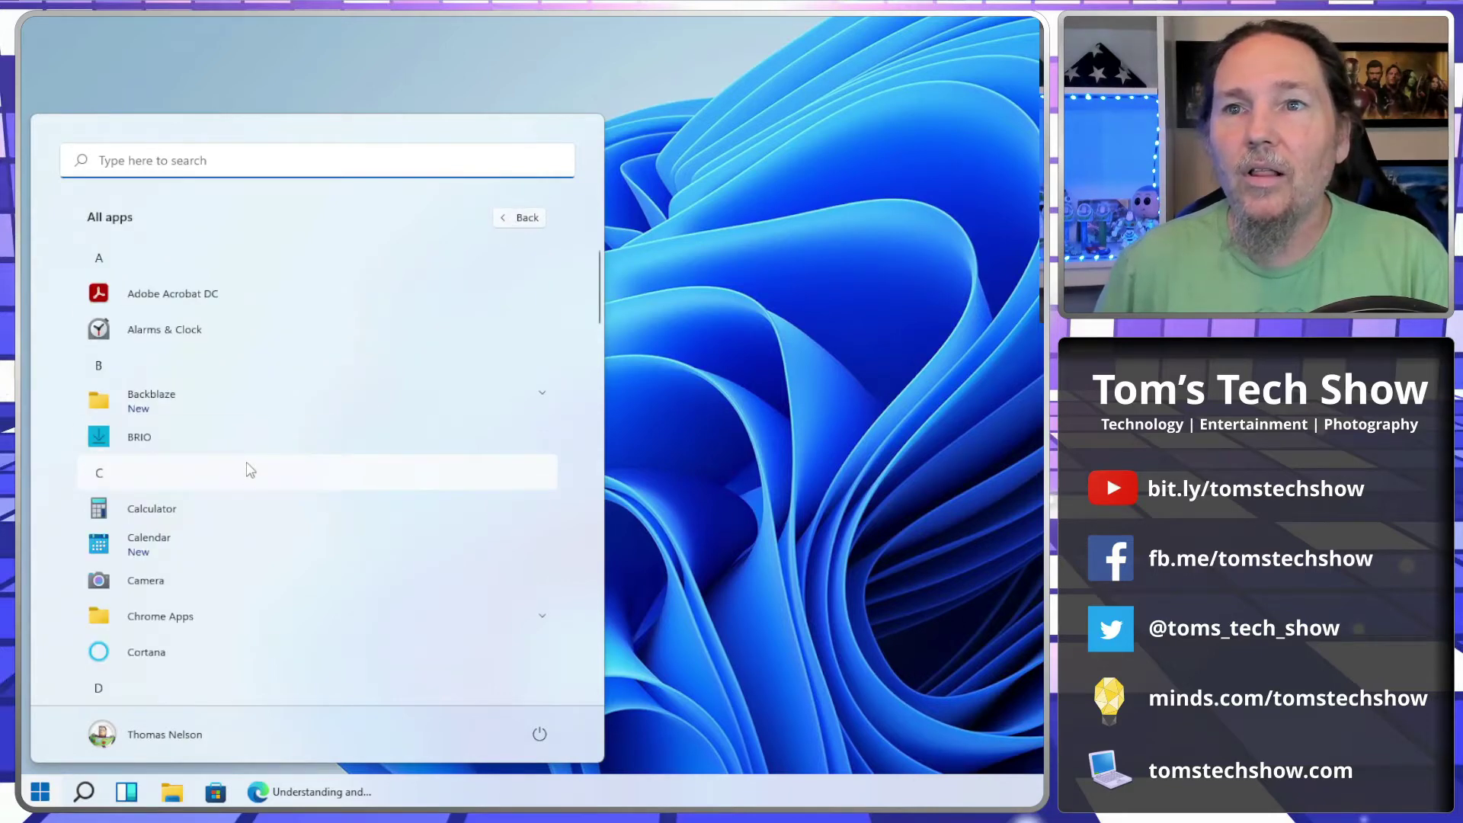
scroll(245, 467, "down", 20)
scroll(245, 467, "down", 2)
scroll(243, 471, "up", 1)
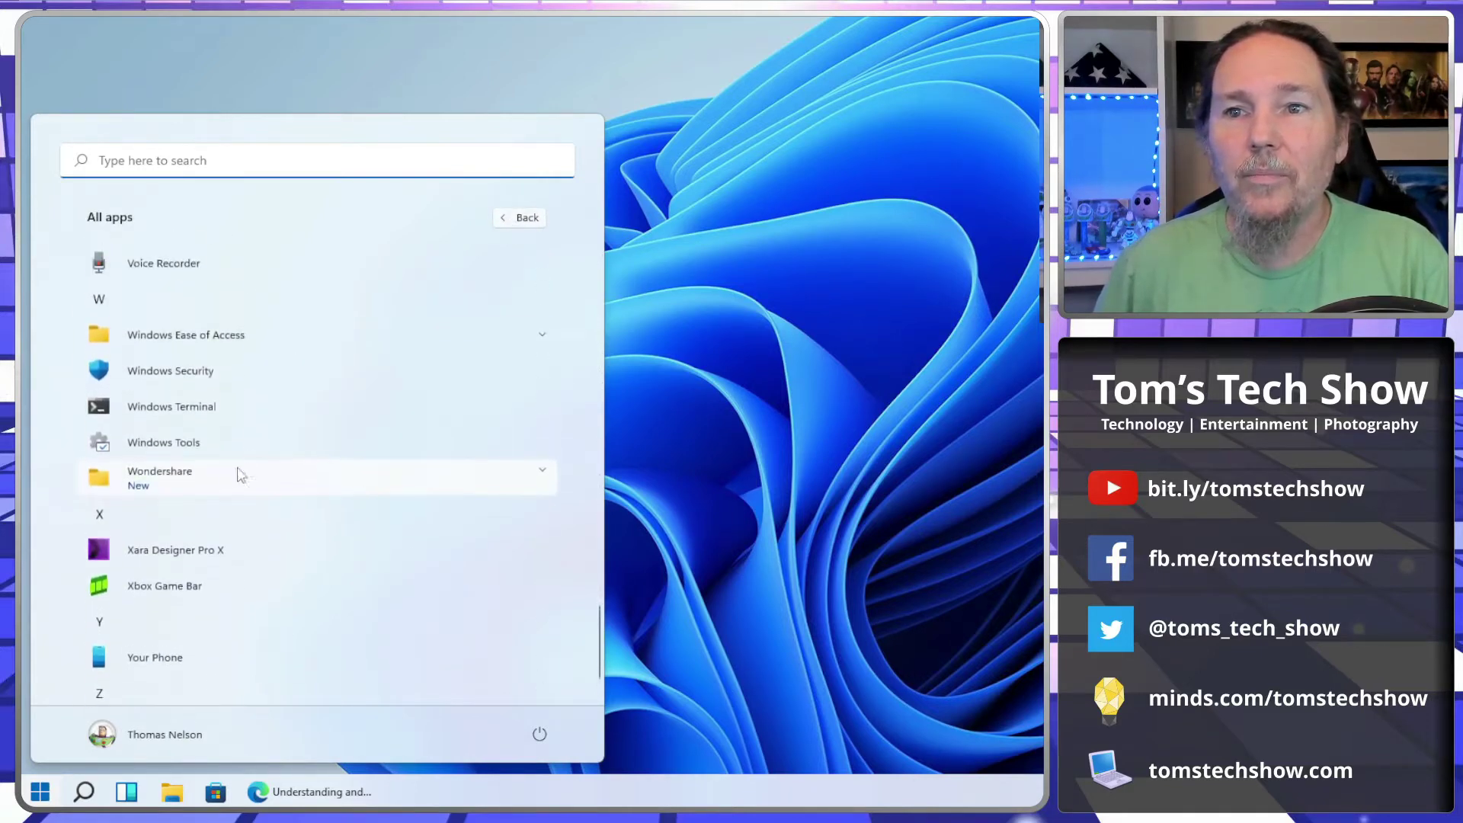
left_click(150, 449)
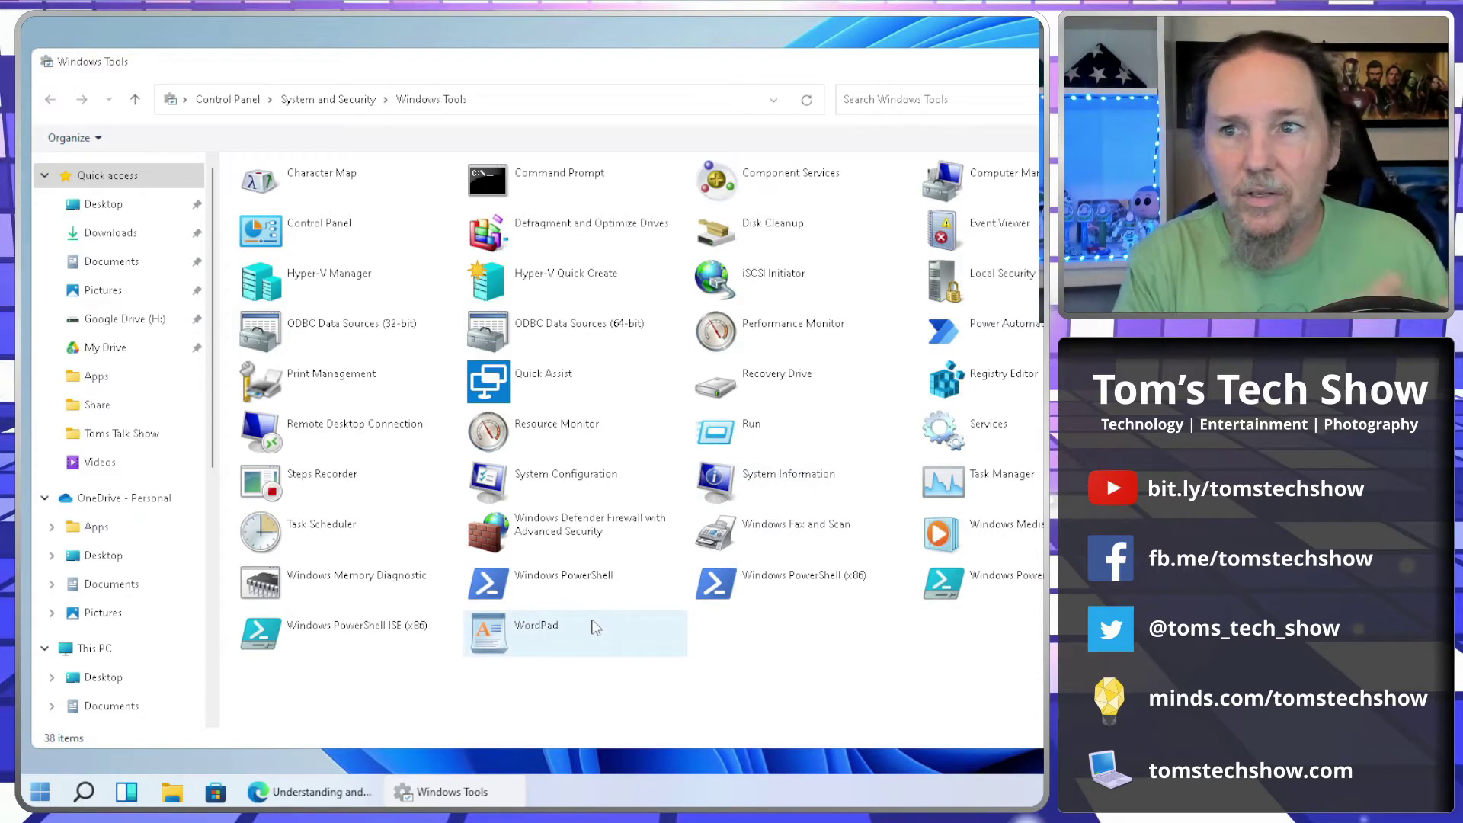
left_click(276, 292)
double_click(276, 292)
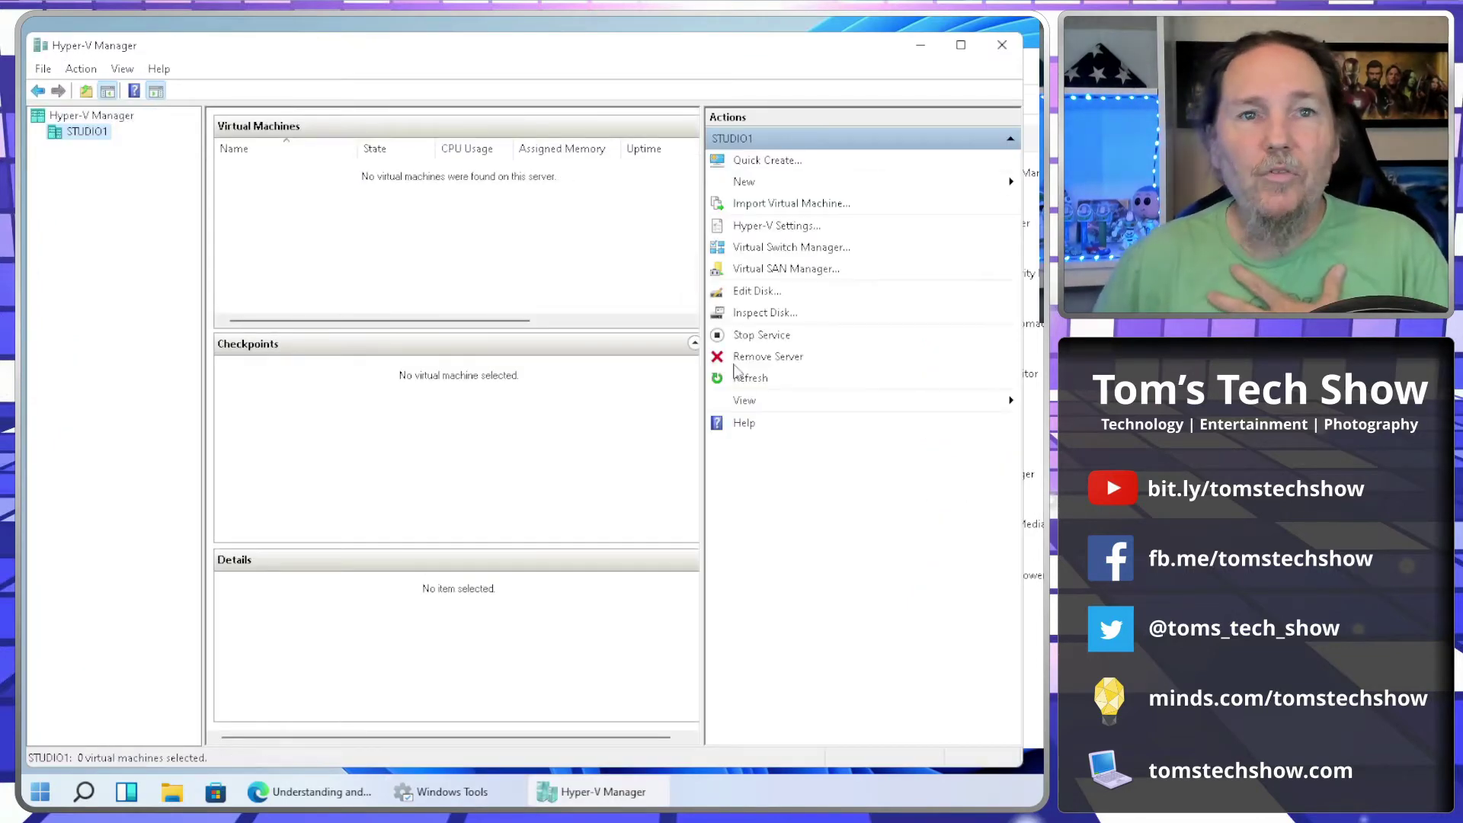
Open the Hyper-V settings of the host and review the default folders for virtual hard disks and virtual machines.
left_click(762, 225)
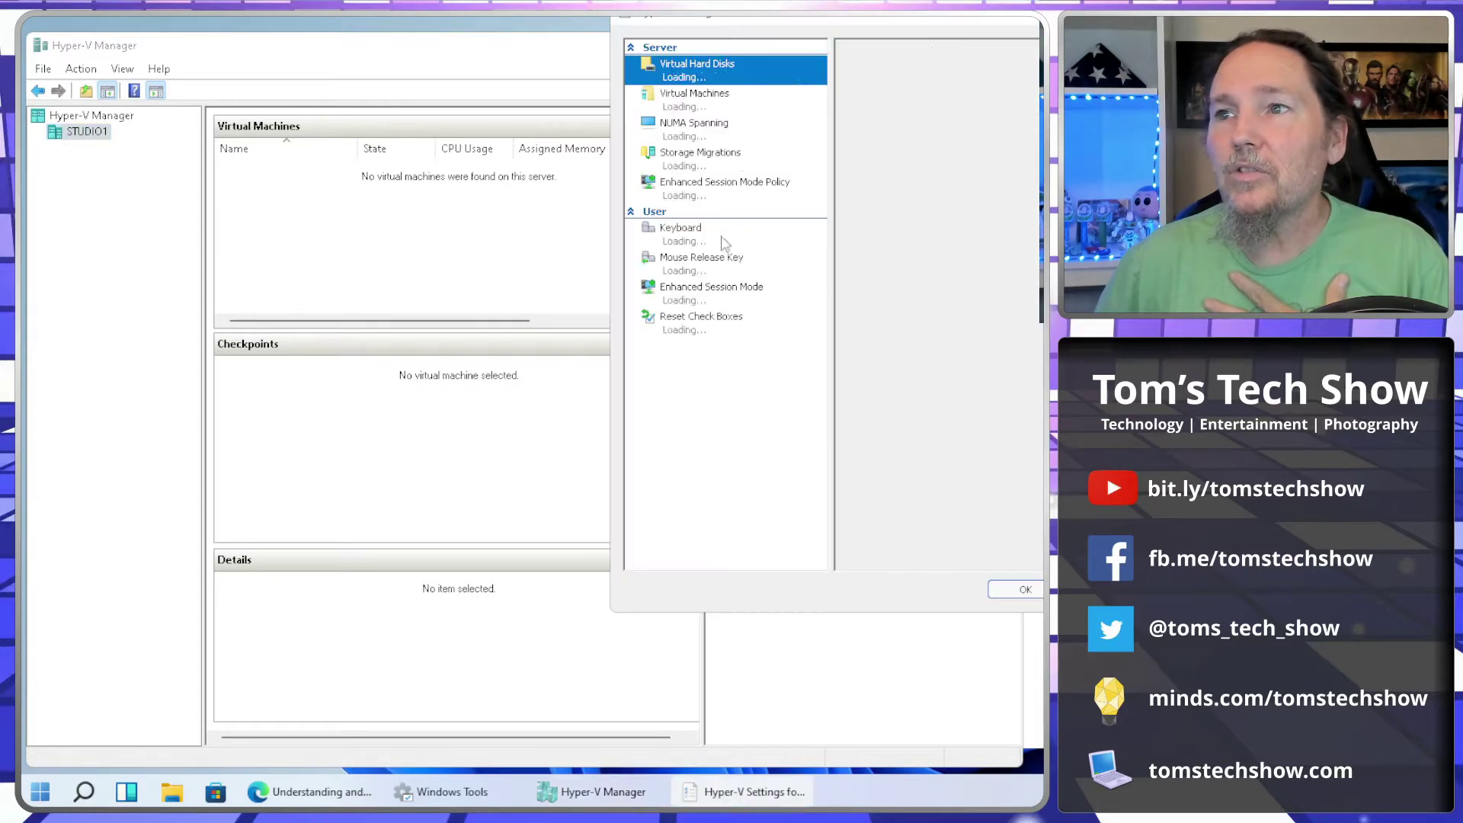
left_click_drag(696, 29, 414, 118)
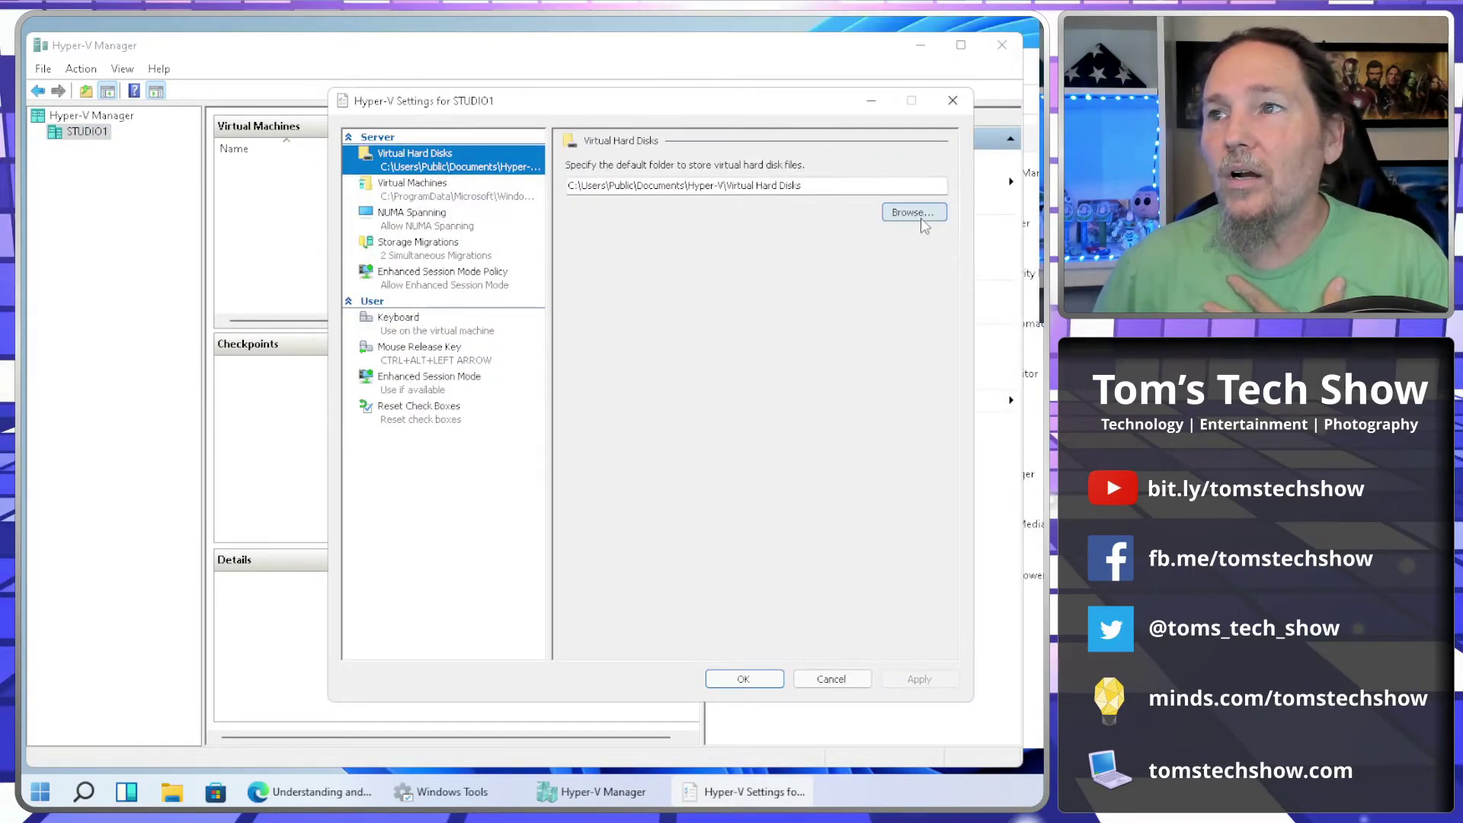
left_click(446, 189)
key("Up")
key("Down")
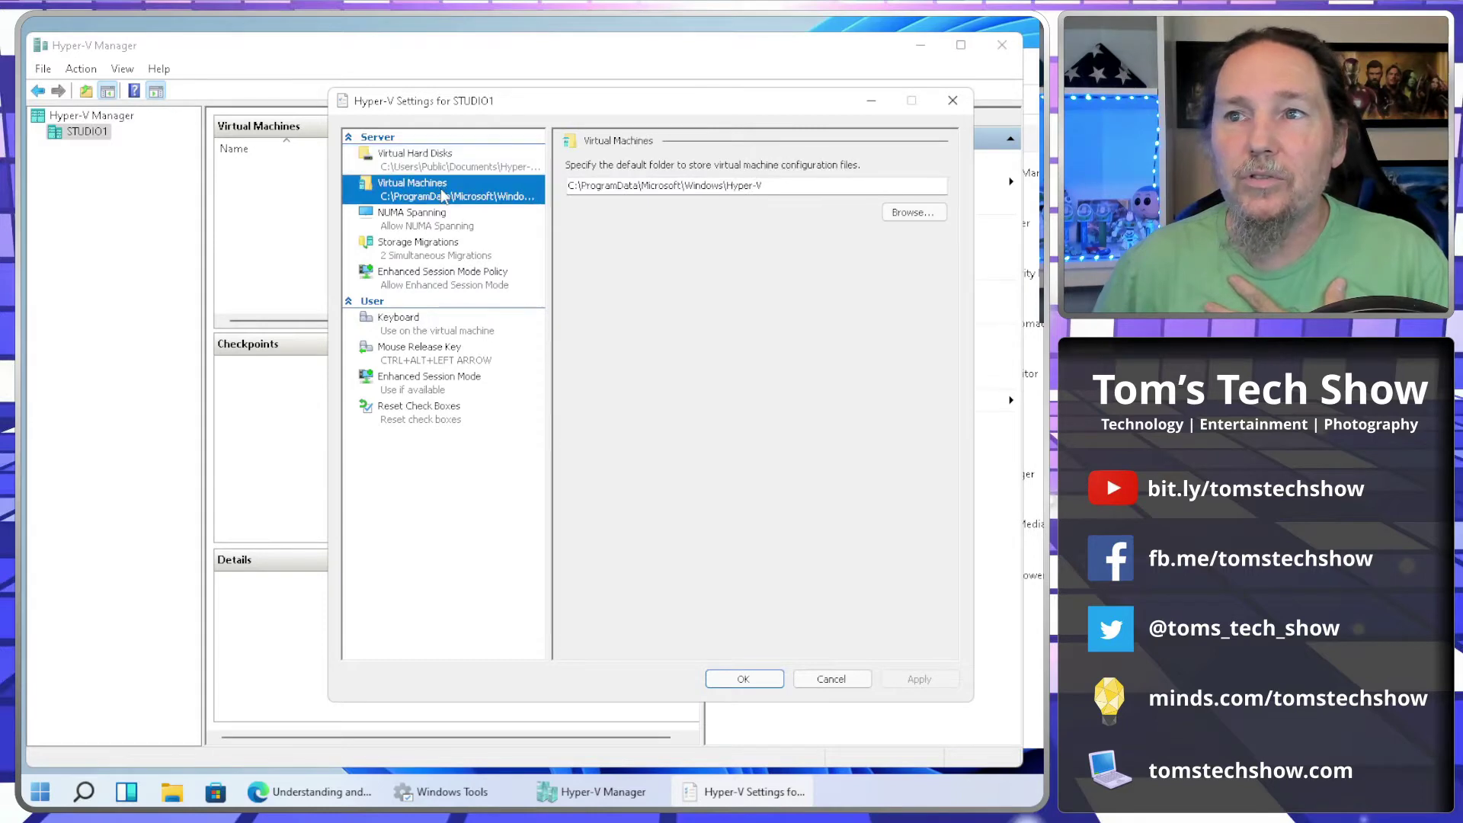
left_click(447, 167)
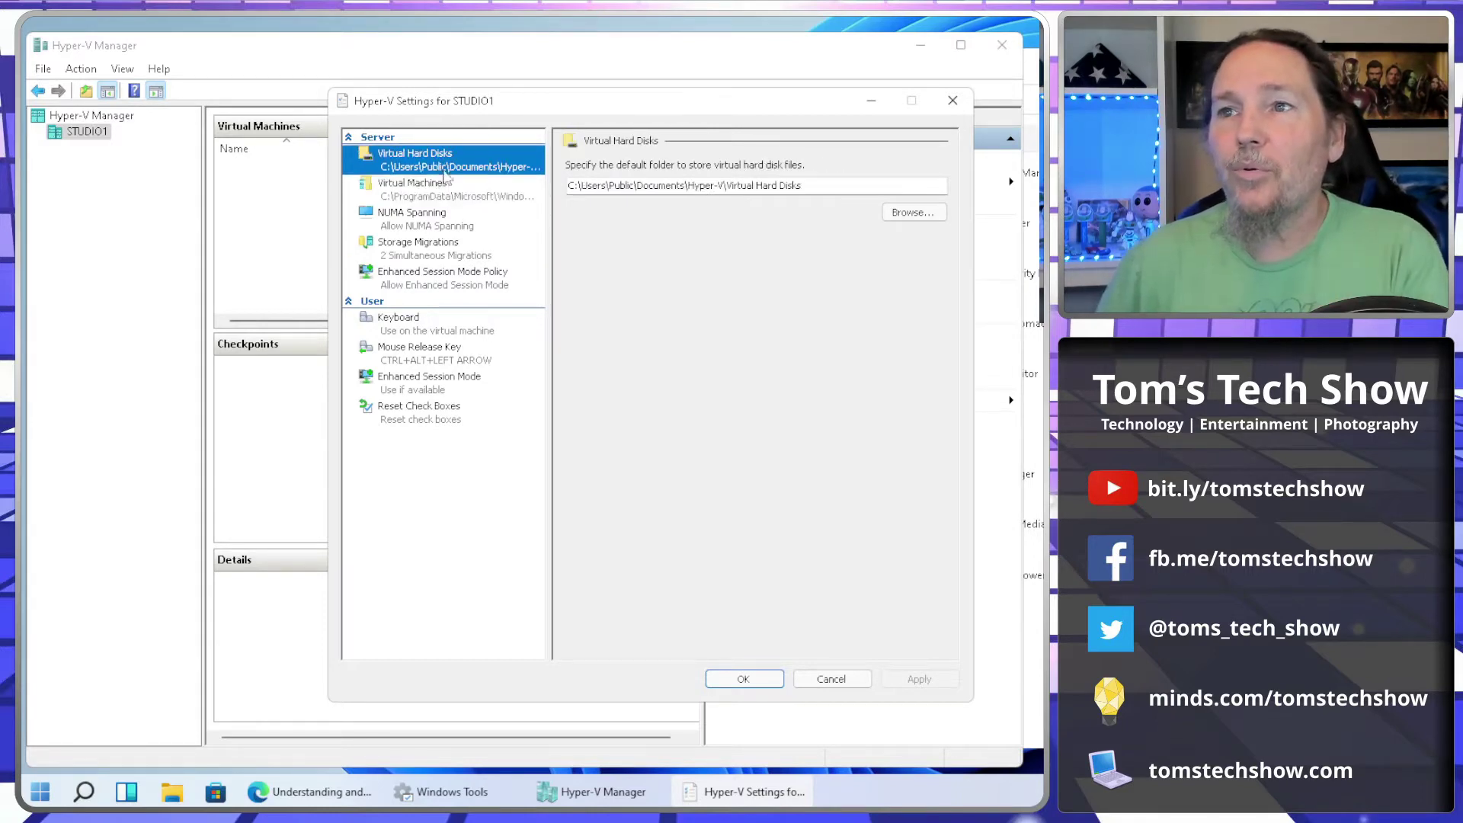
left_click(450, 188)
left_click(457, 169)
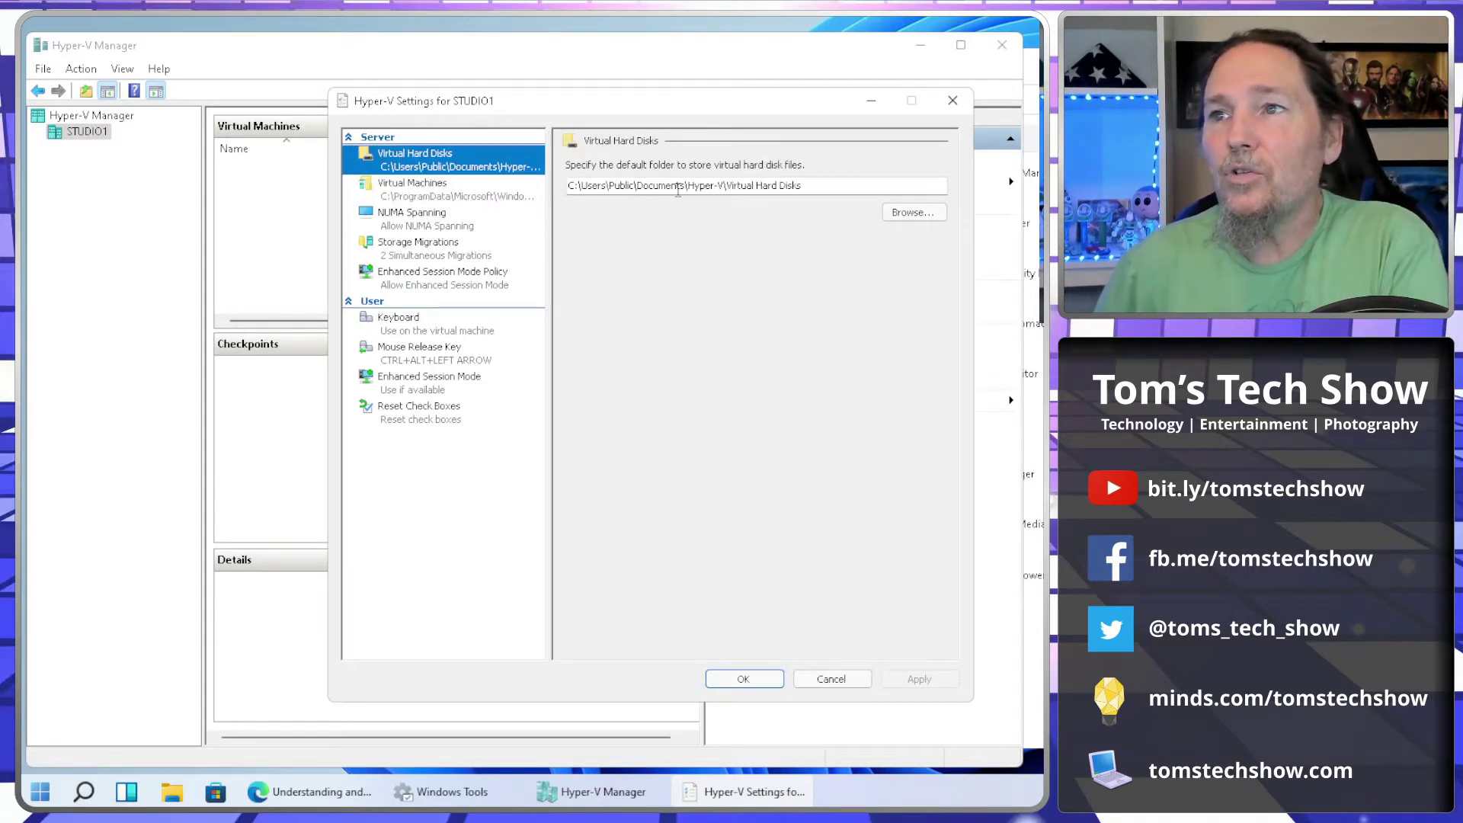
Set the default folder for virtual machine configuration files to the Hyper-V folder on the VM (D:) drive.
left_click(435, 200)
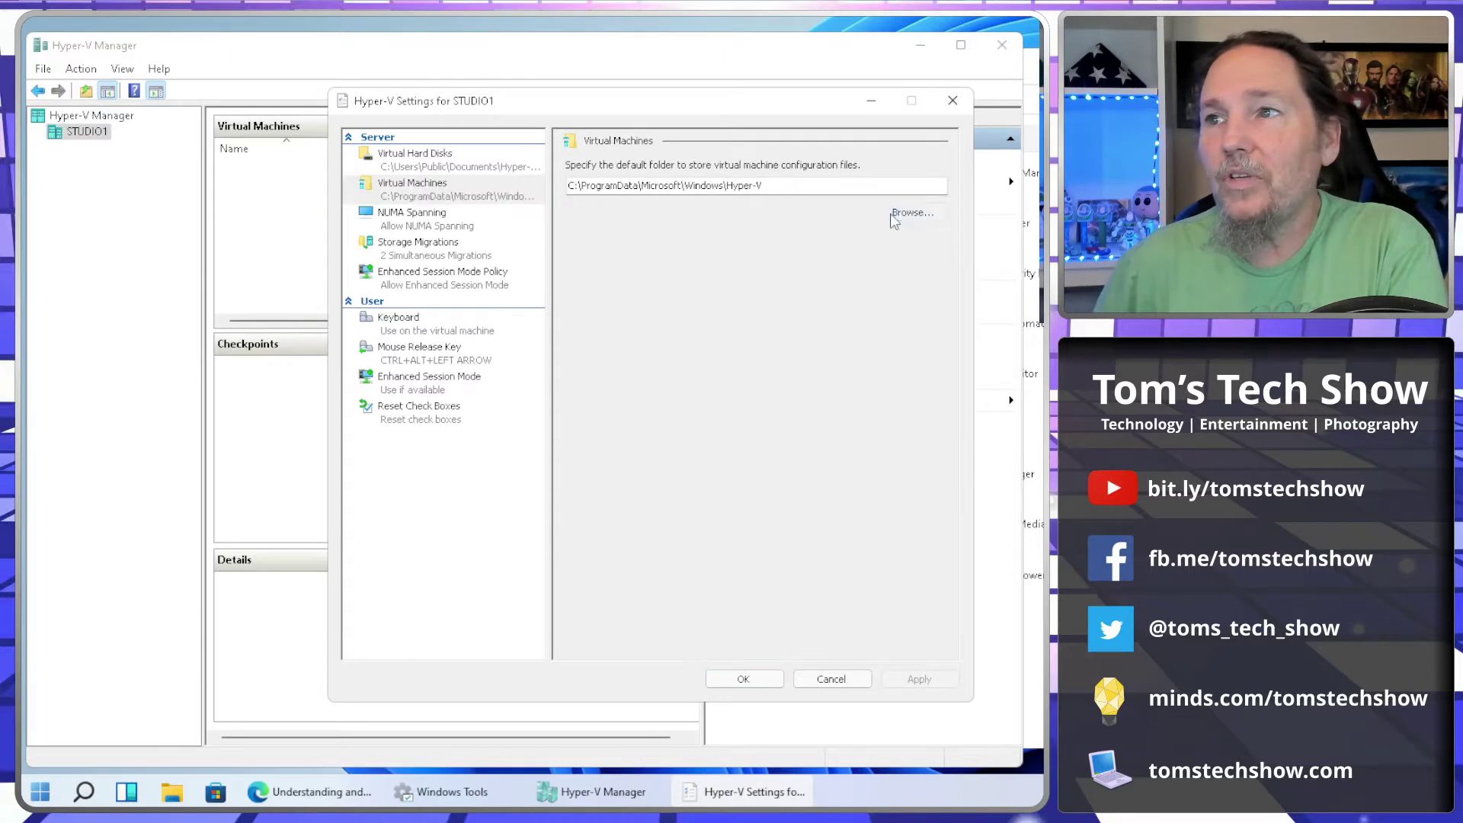
left_click(911, 213)
scroll(501, 451, "down", 1)
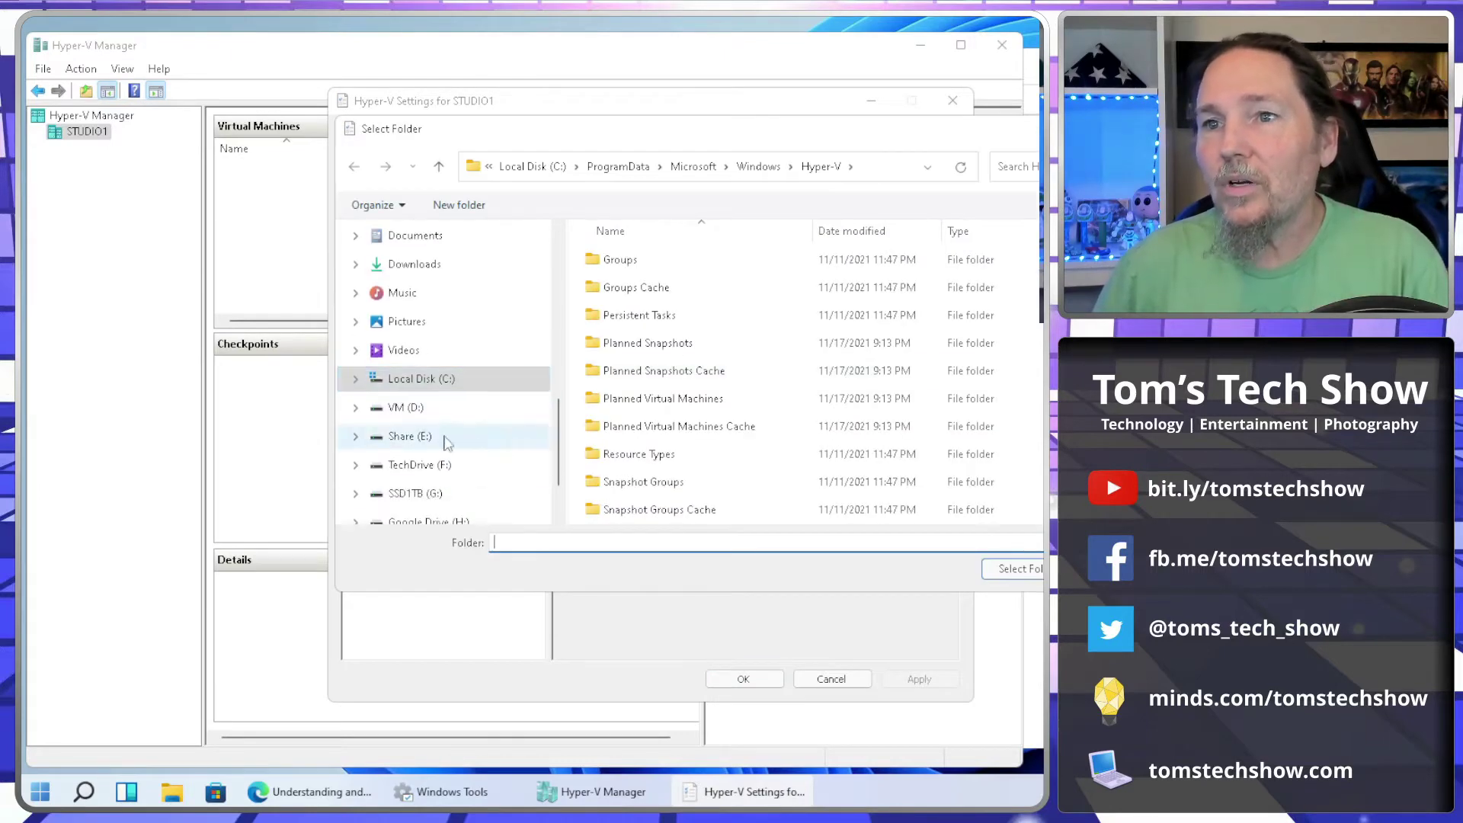
left_click(450, 408)
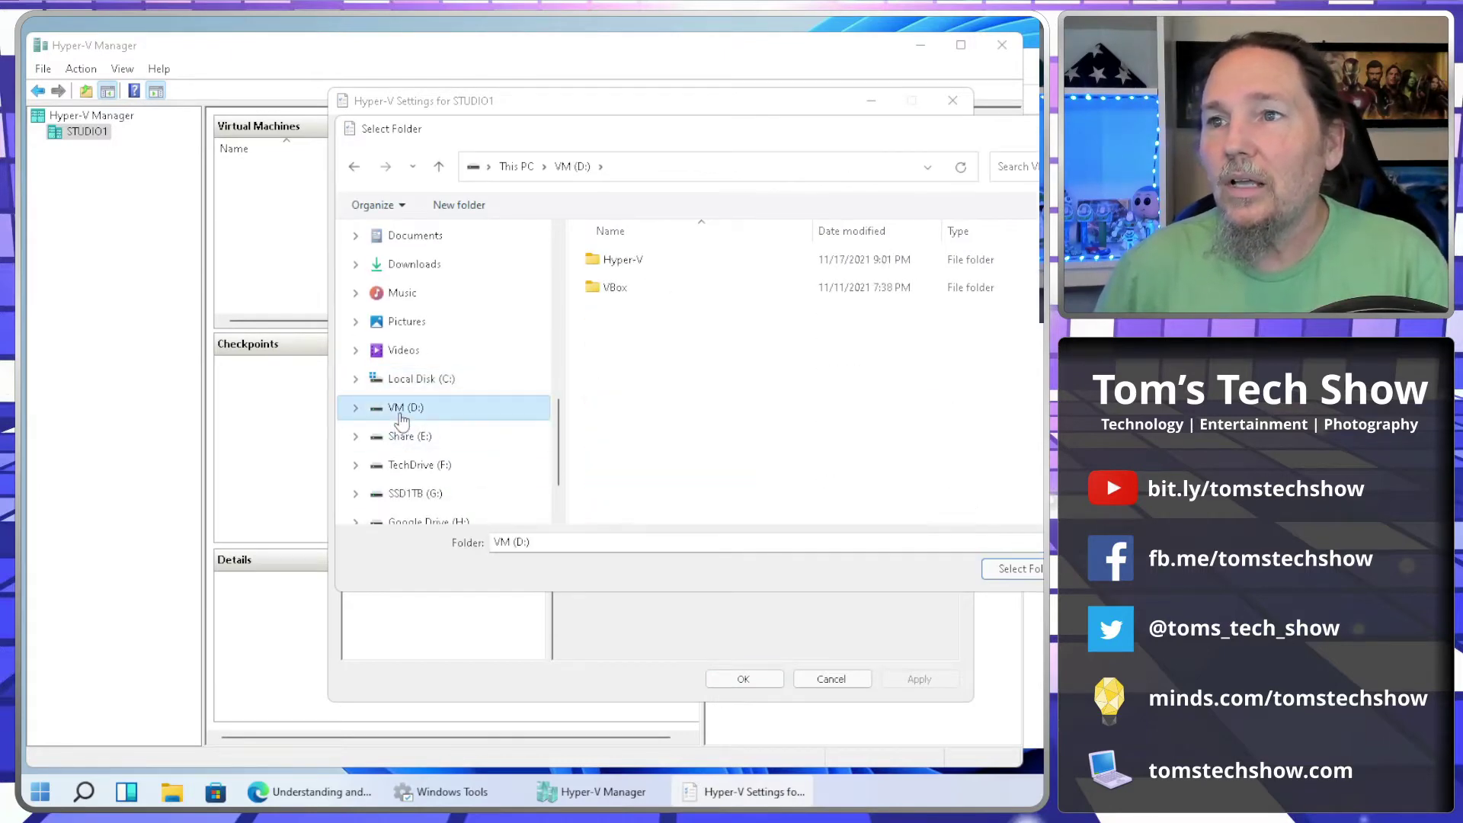
double_click(624, 260)
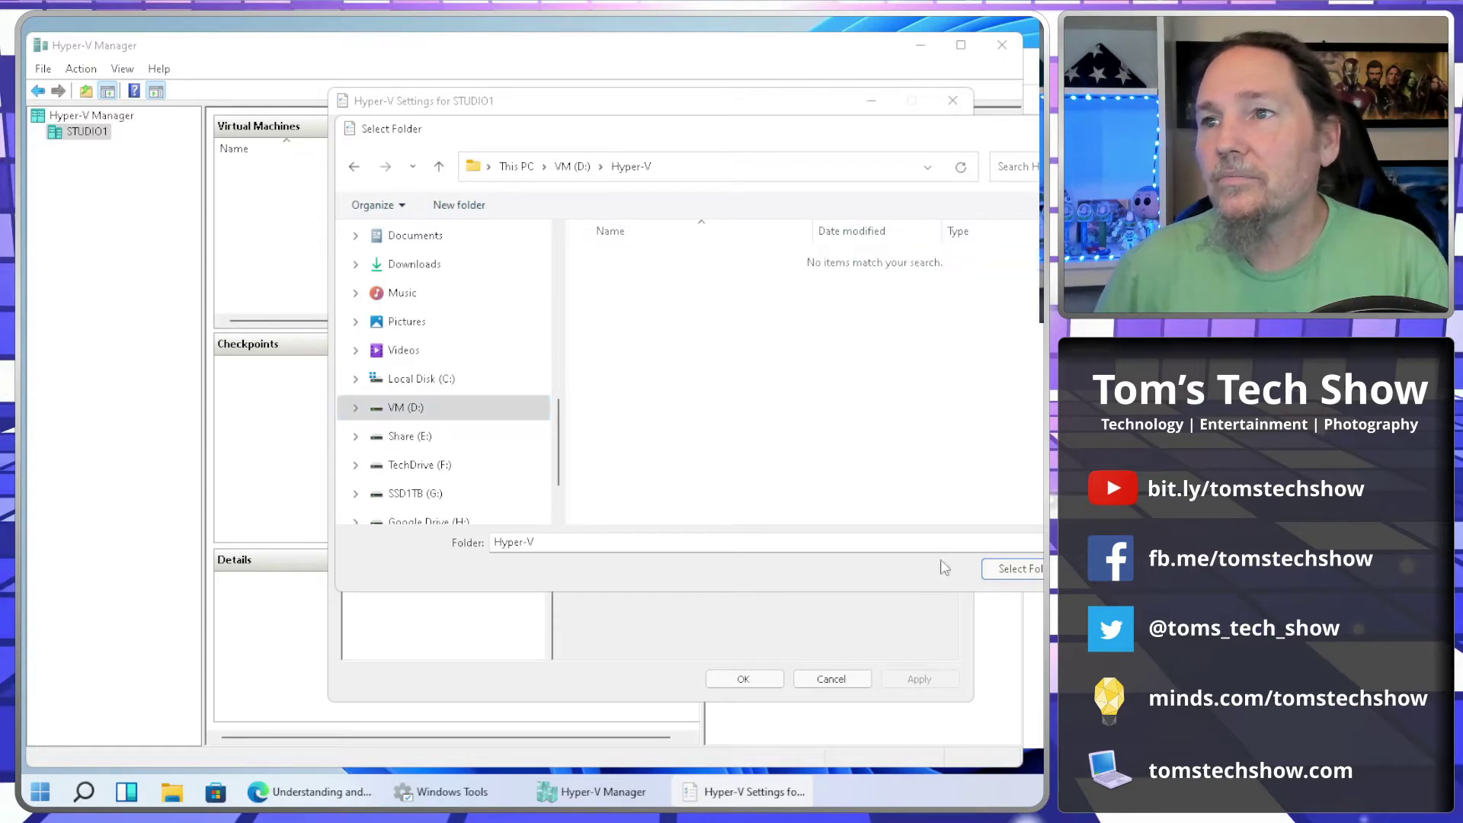
key("Return")
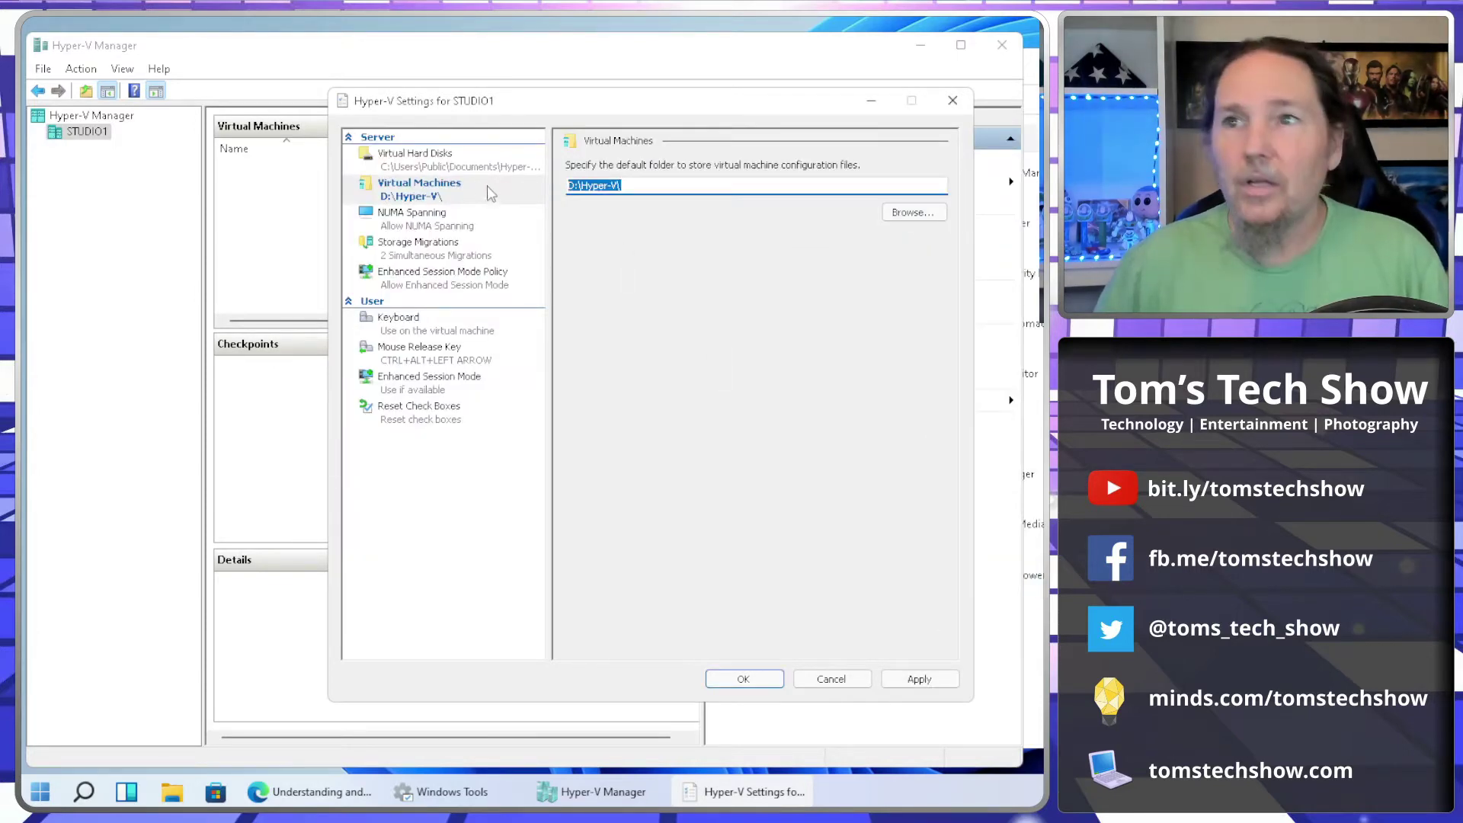
Set the default folder for virtual hard disk files to D:\Hyper-V\.
left_click(463, 167)
left_click_drag(813, 193, 458, 210)
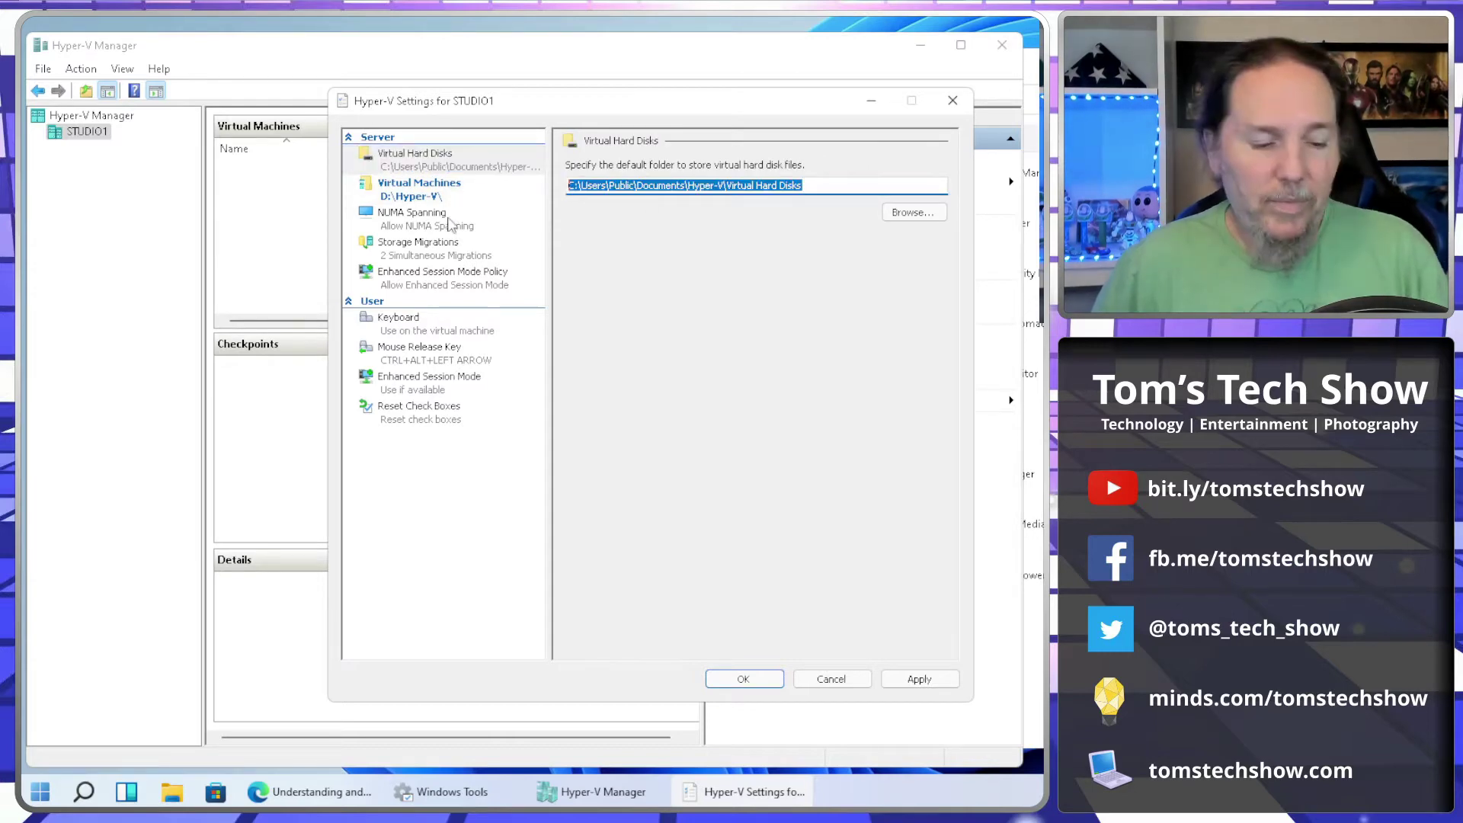
type("D:\\Hyper-V\\")
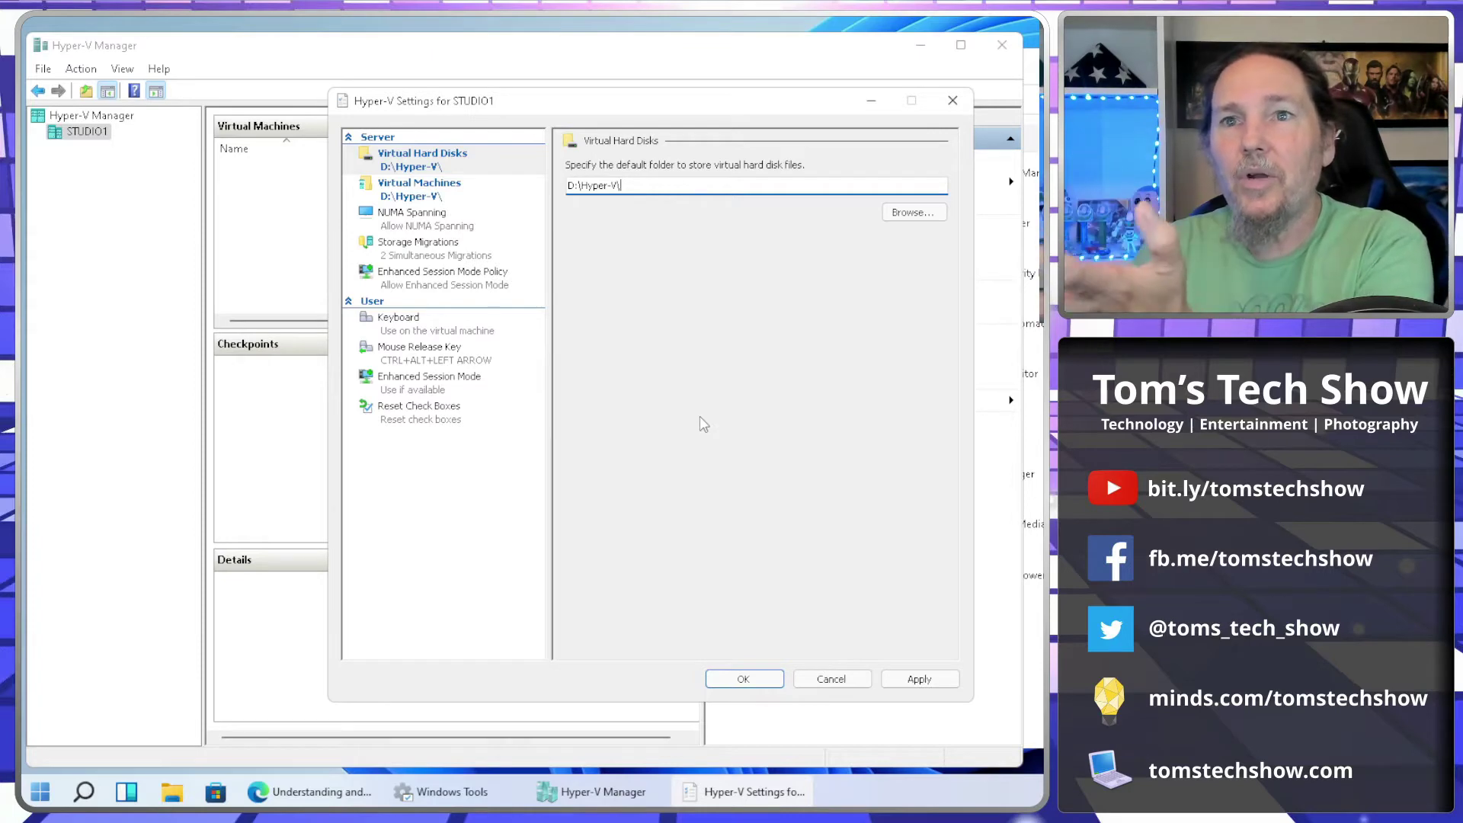
Save the new default storage folders in the host's Hyper-V settings.
left_click(745, 680)
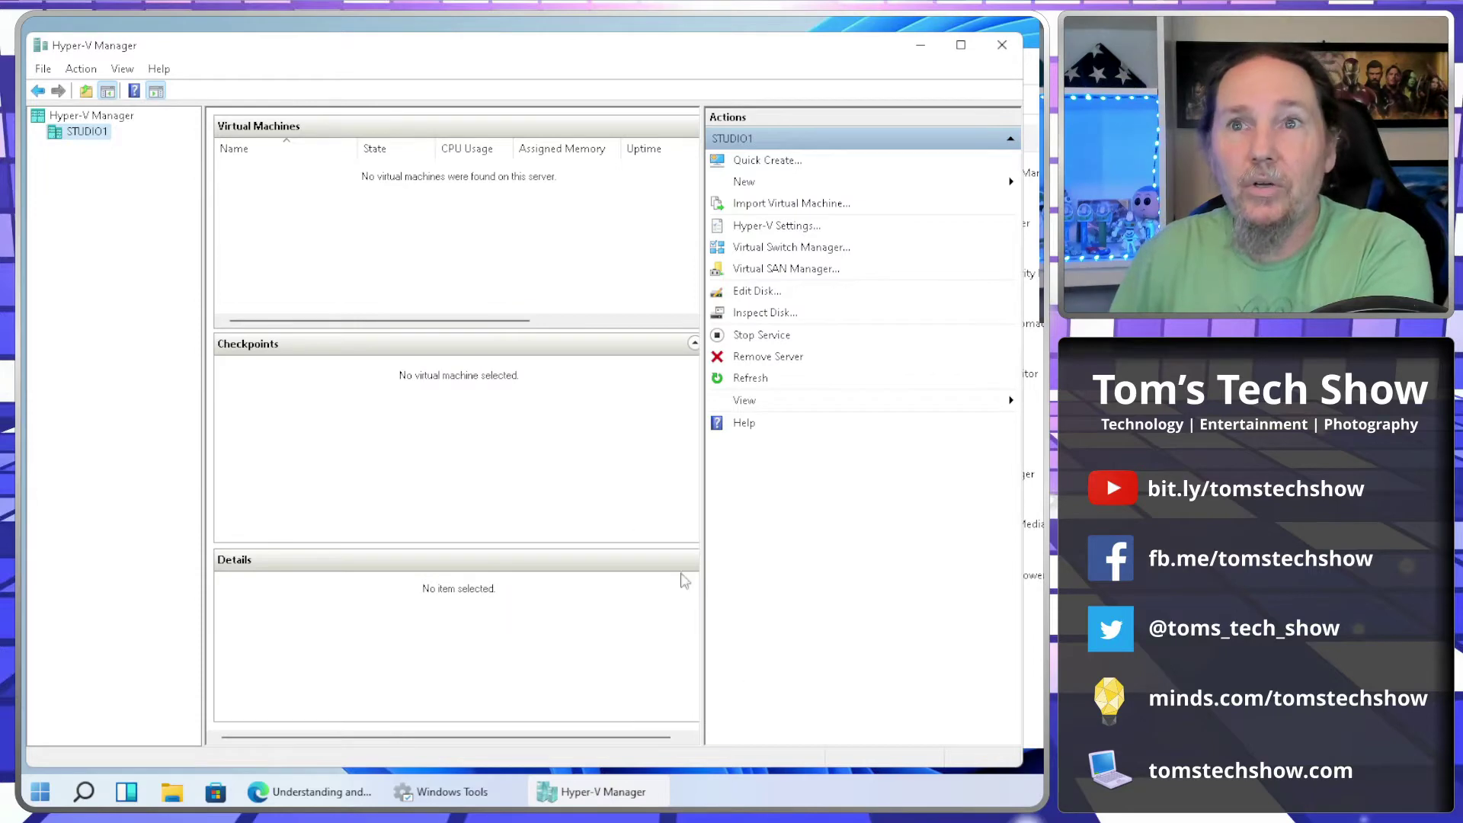
Review the Ubuntu 20.04 and Windows 11 dev environment images offered in the Quick Create gallery.
left_click(768, 163)
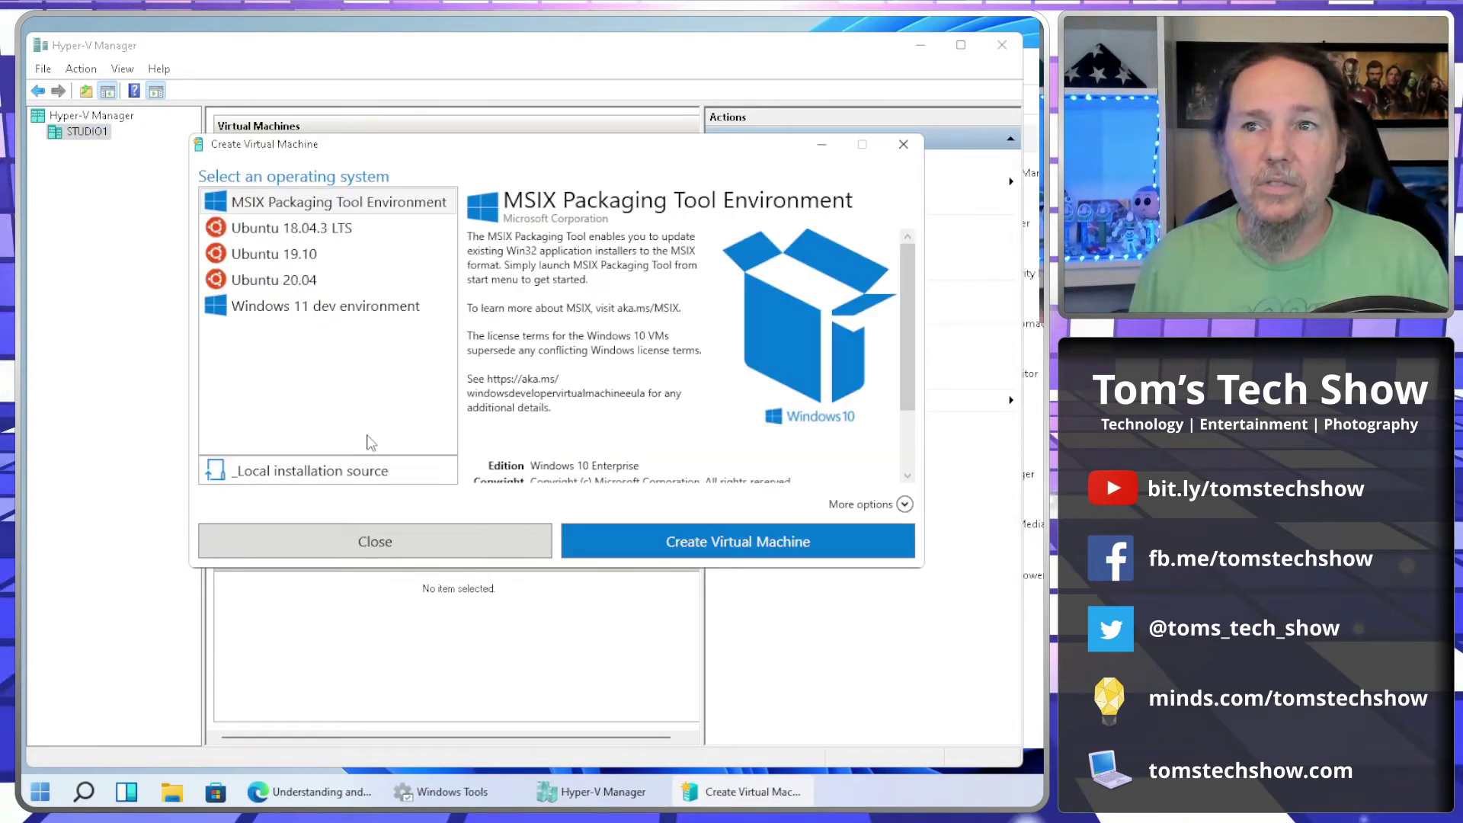
left_click(305, 283)
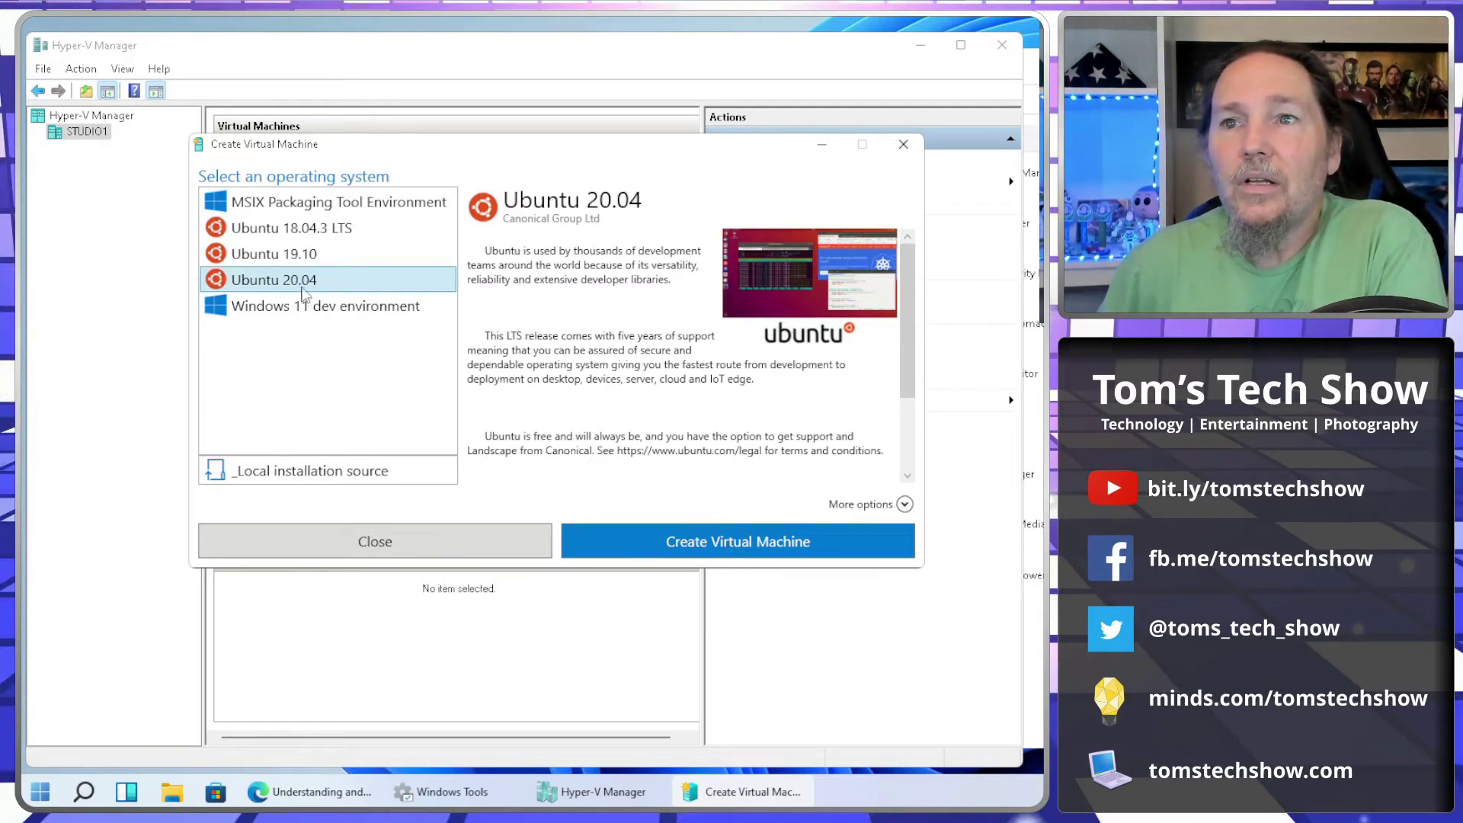
left_click(305, 304)
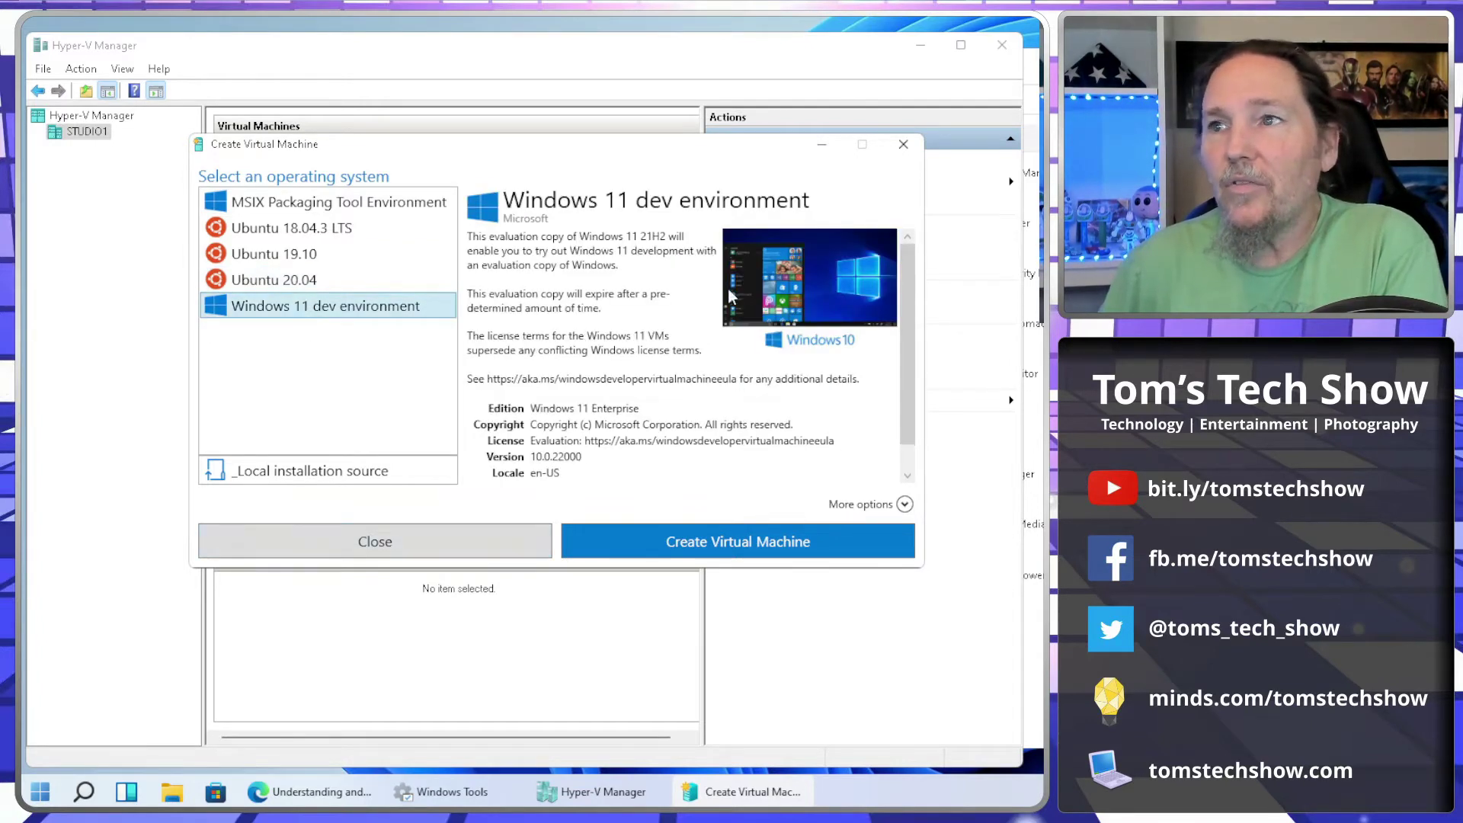
left_click(903, 144)
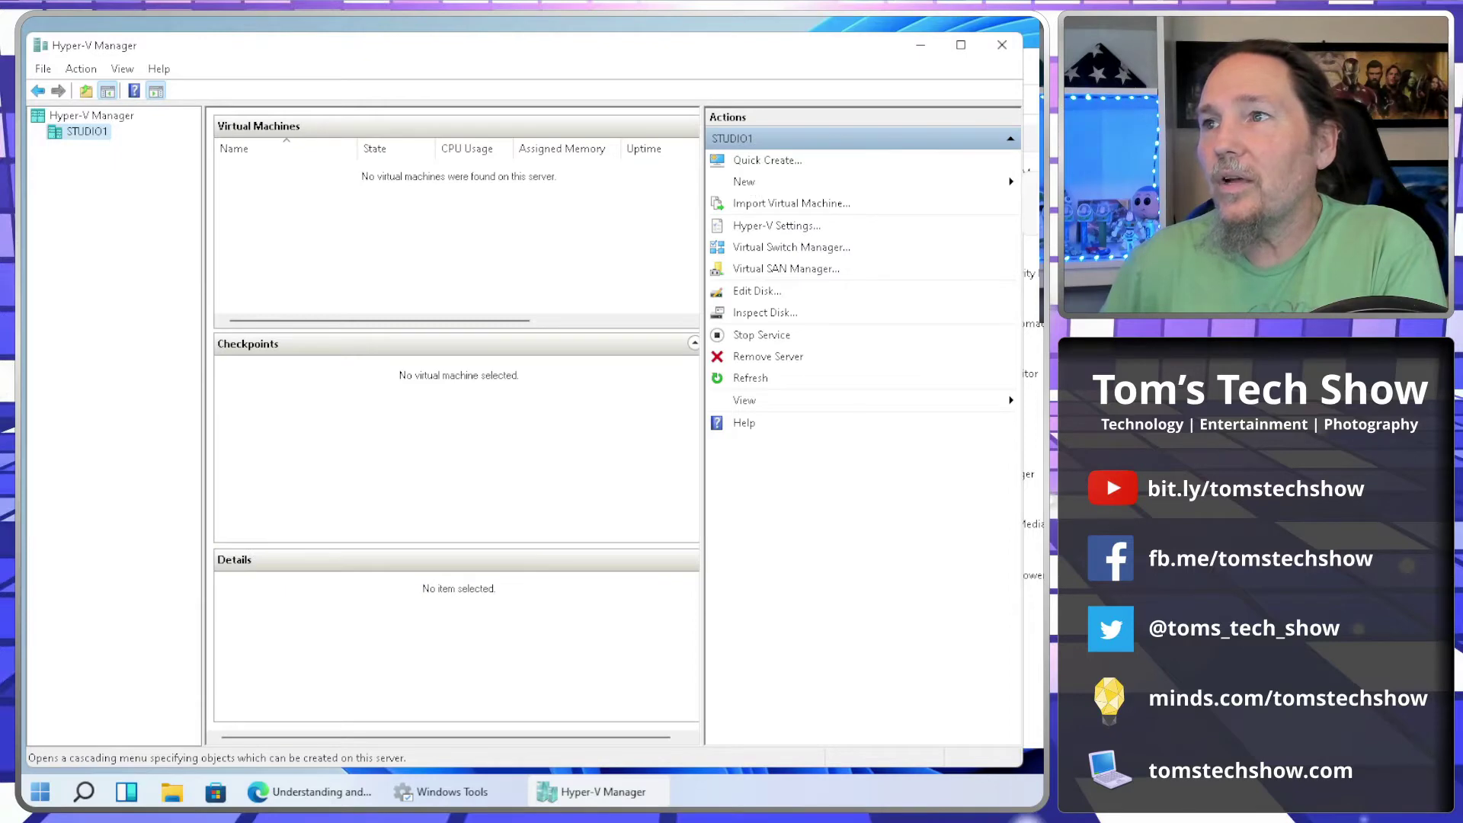
Start a new custom virtual machine on the host and name it Windows 7, keeping the default storage location.
left_click(1038, 182)
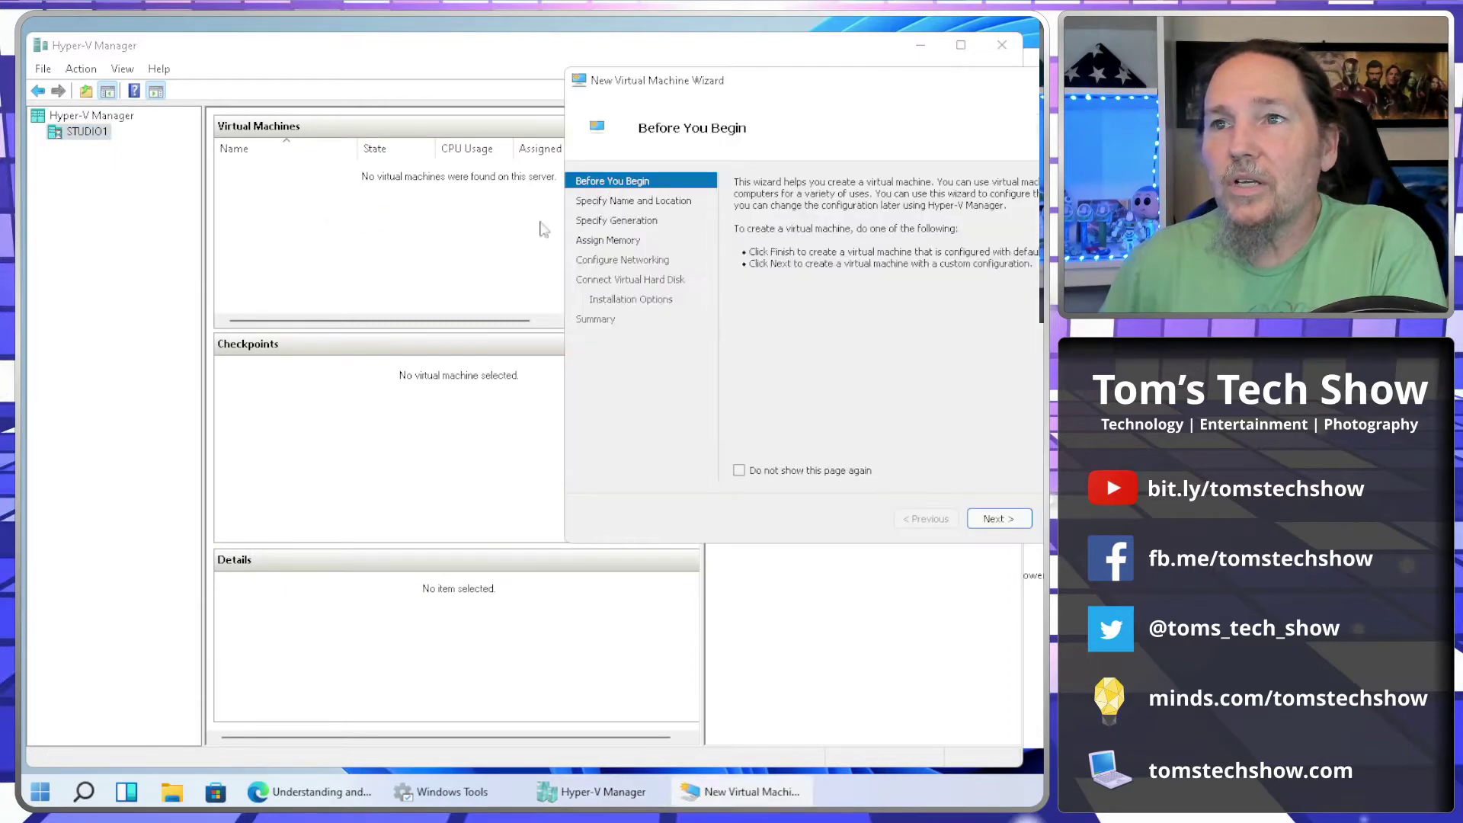
left_click_drag(682, 82, 284, 157)
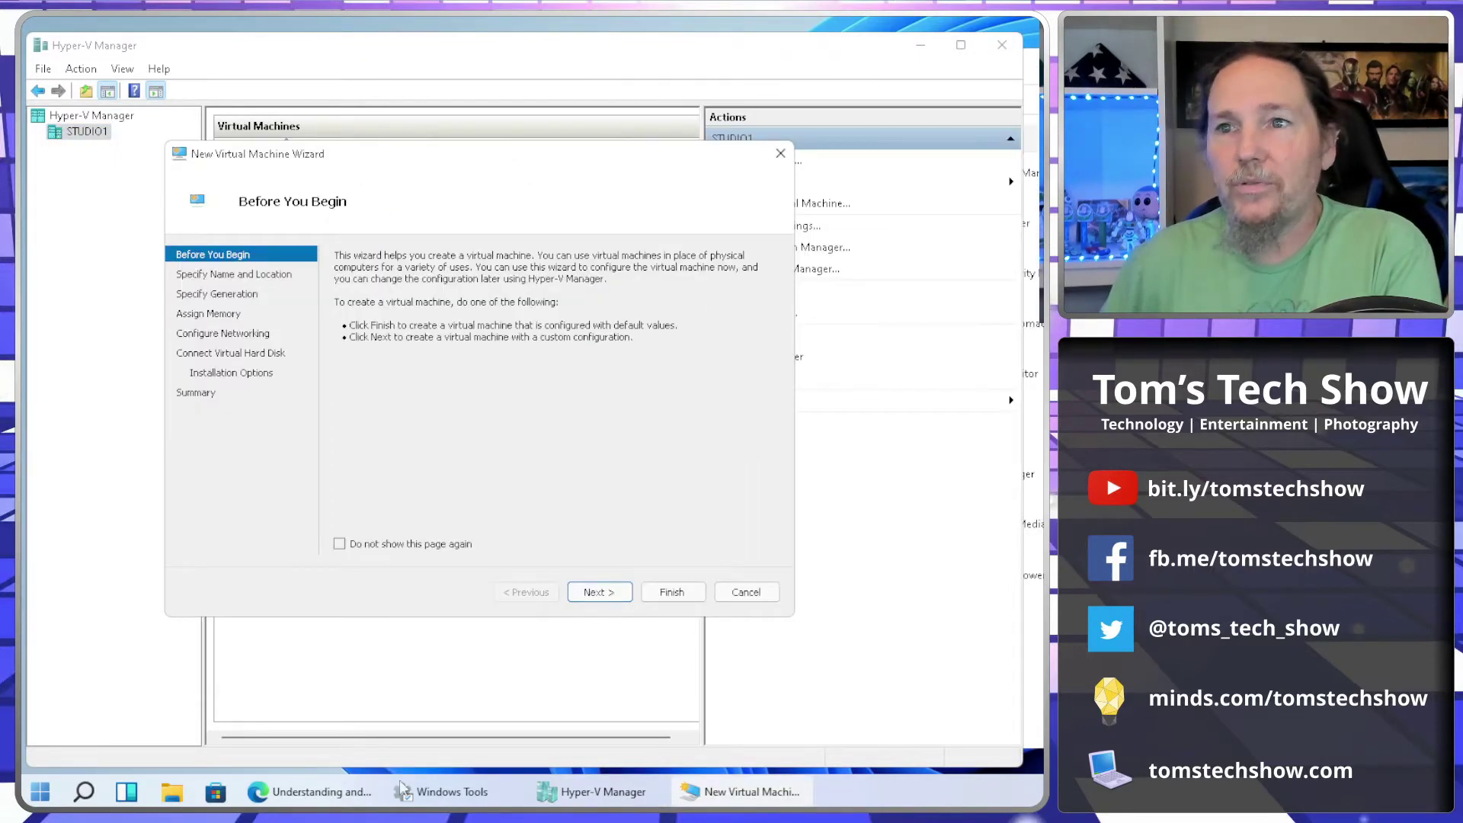
left_click(601, 593)
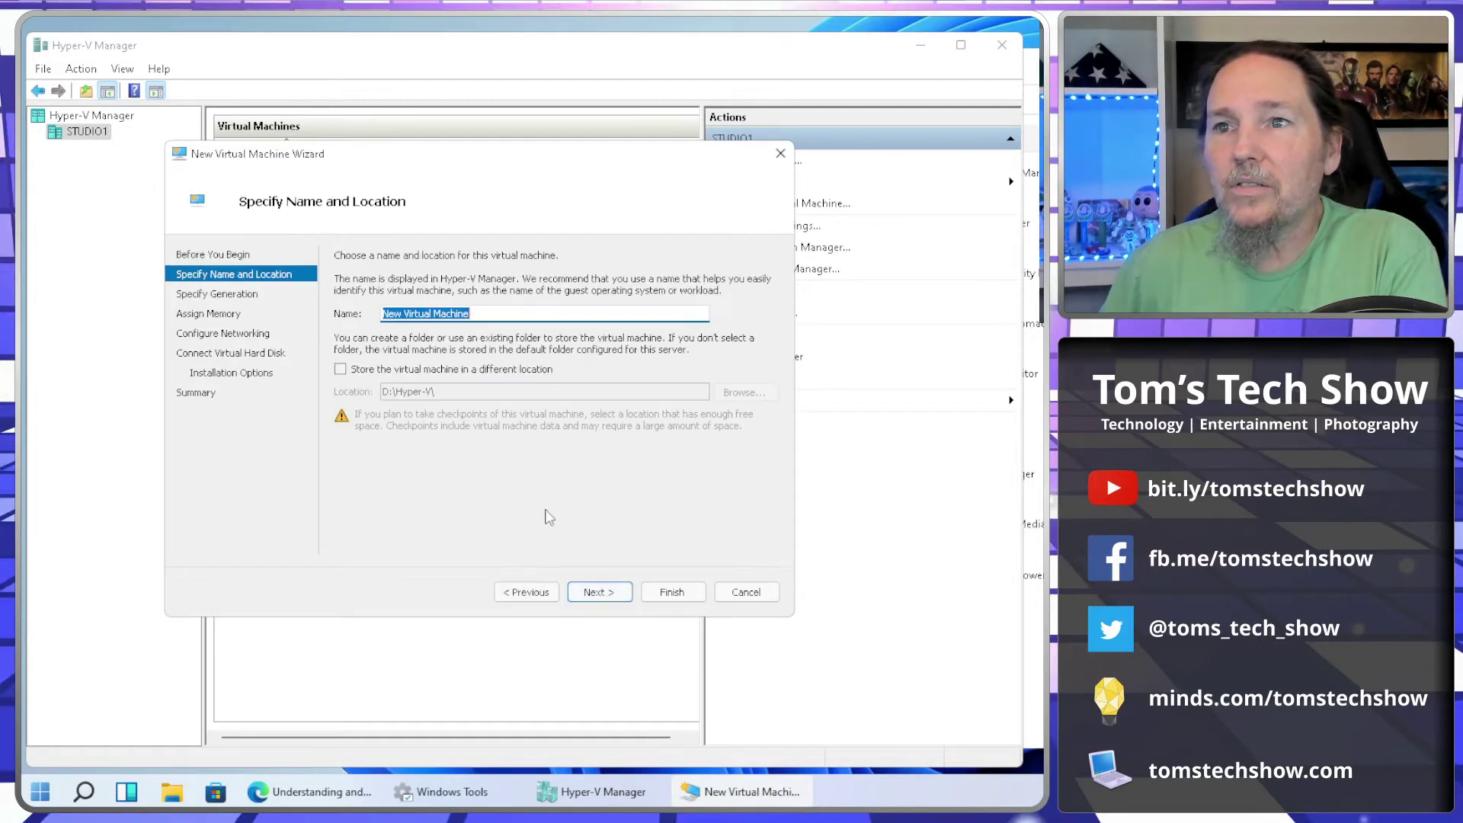
type("Win")
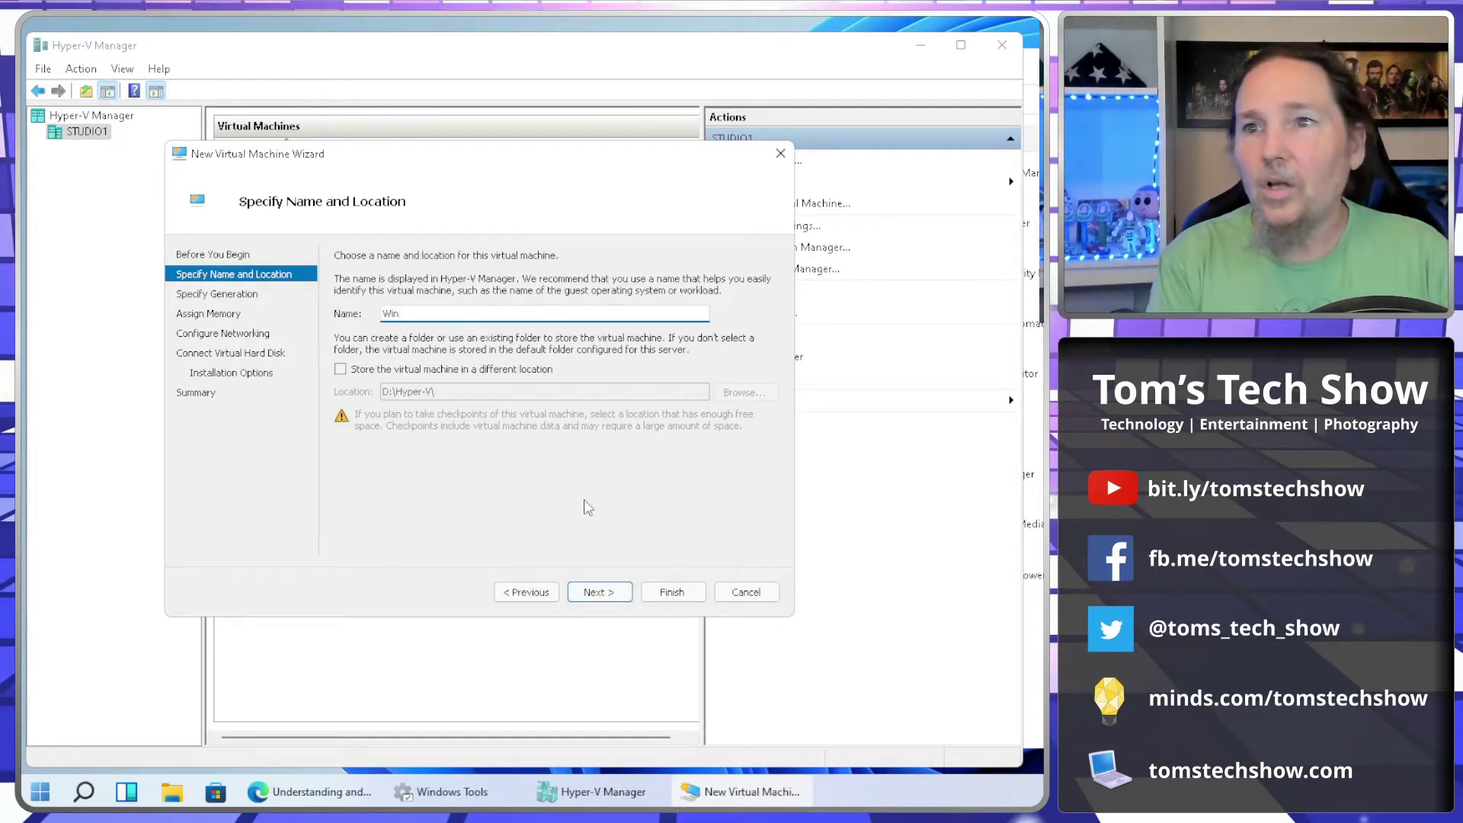
type("dows 7")
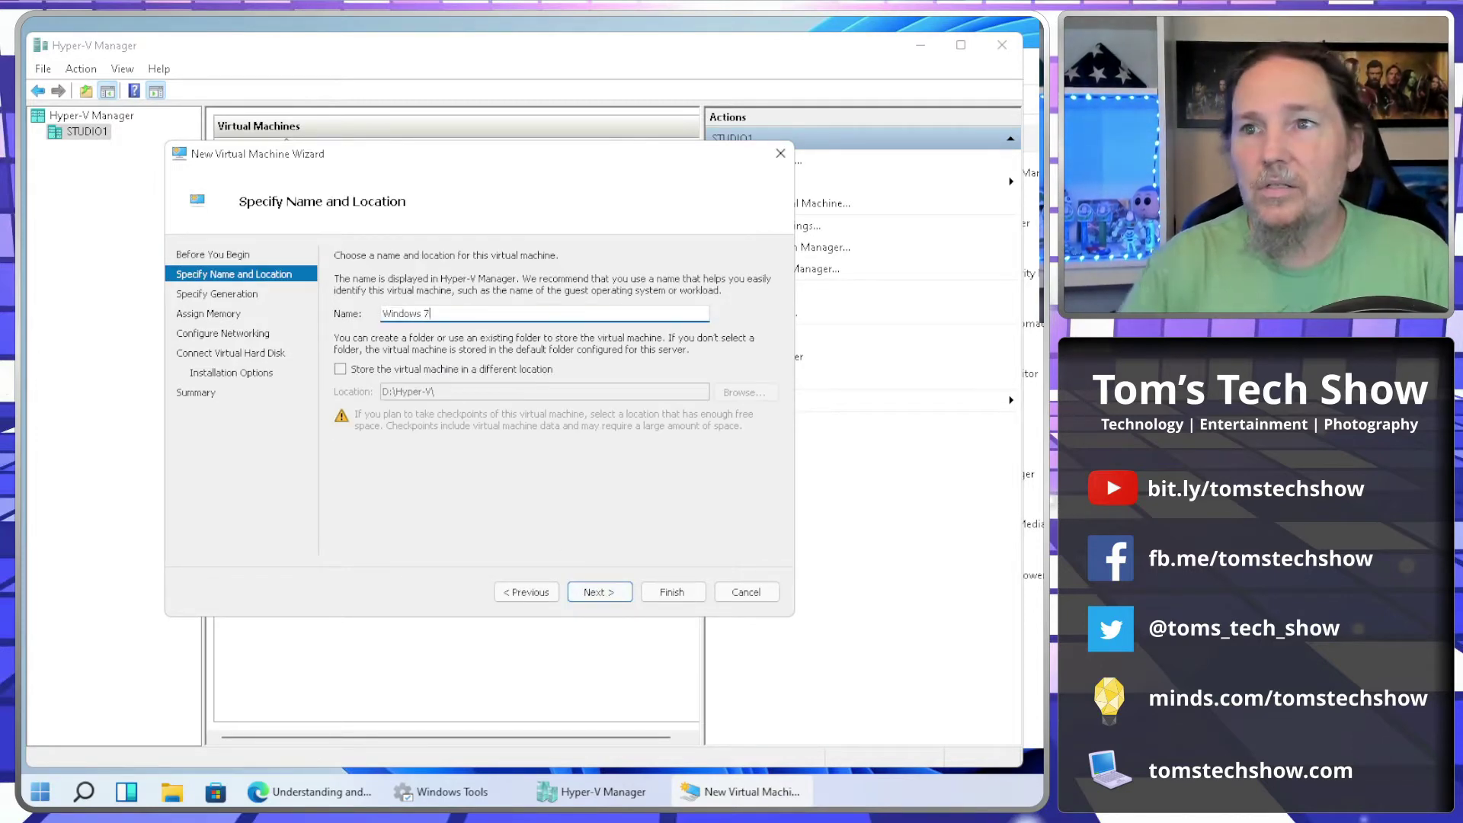
left_click(599, 594)
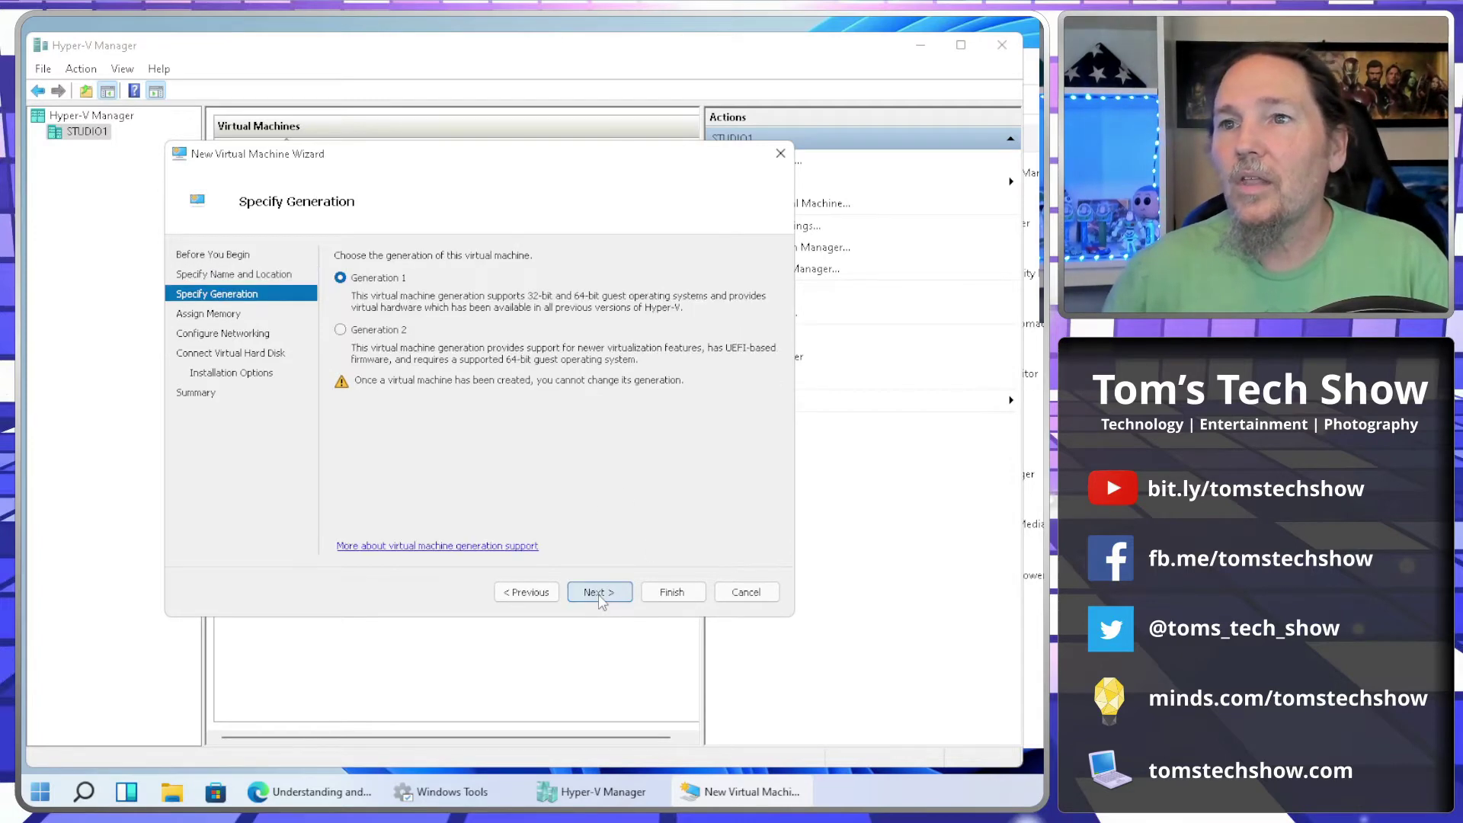
Choose Generation 1 for the new virtual machine and assign 2048 MB of startup memory.
left_click(376, 280)
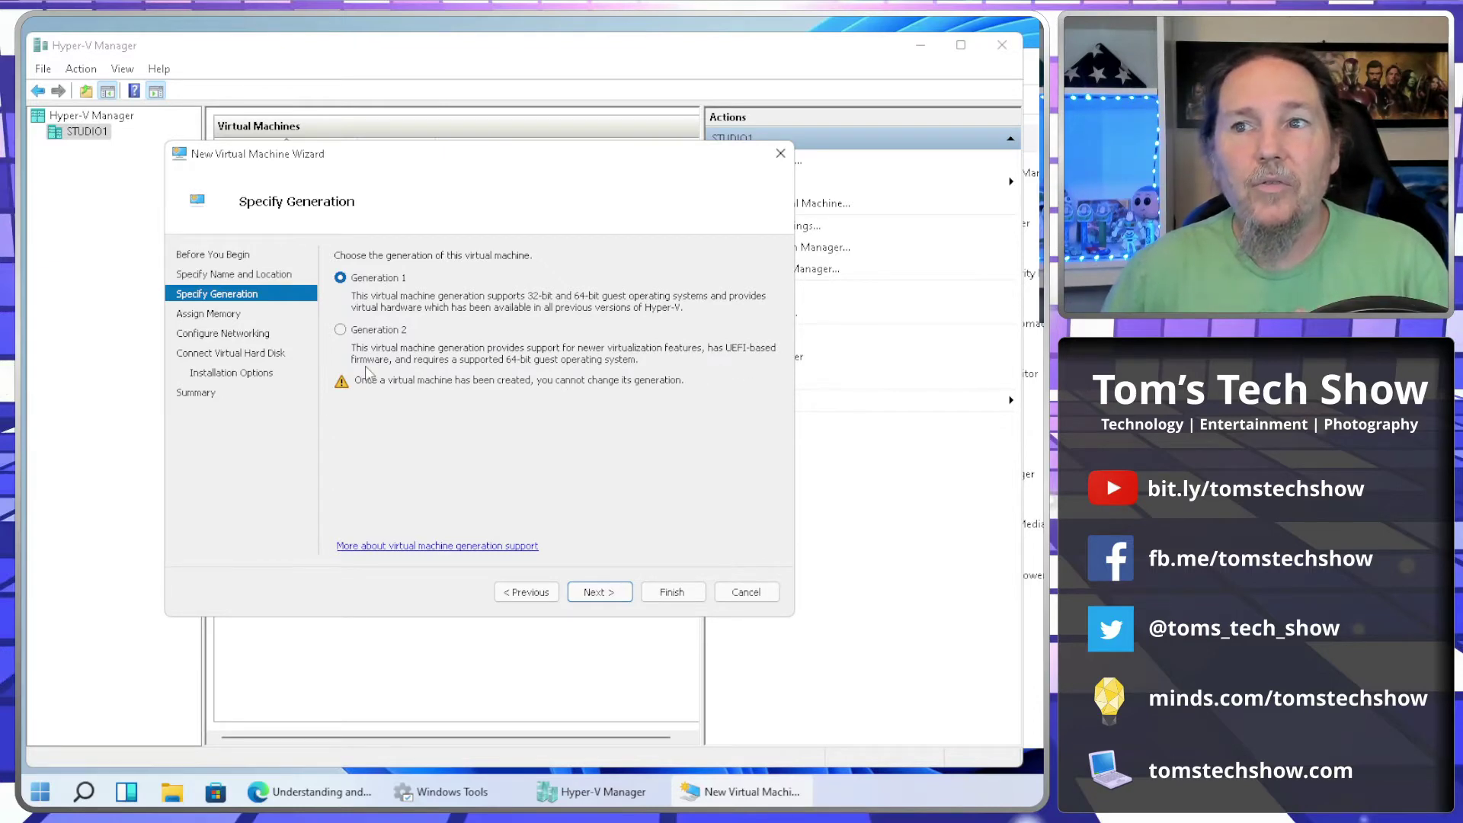
left_click(599, 593)
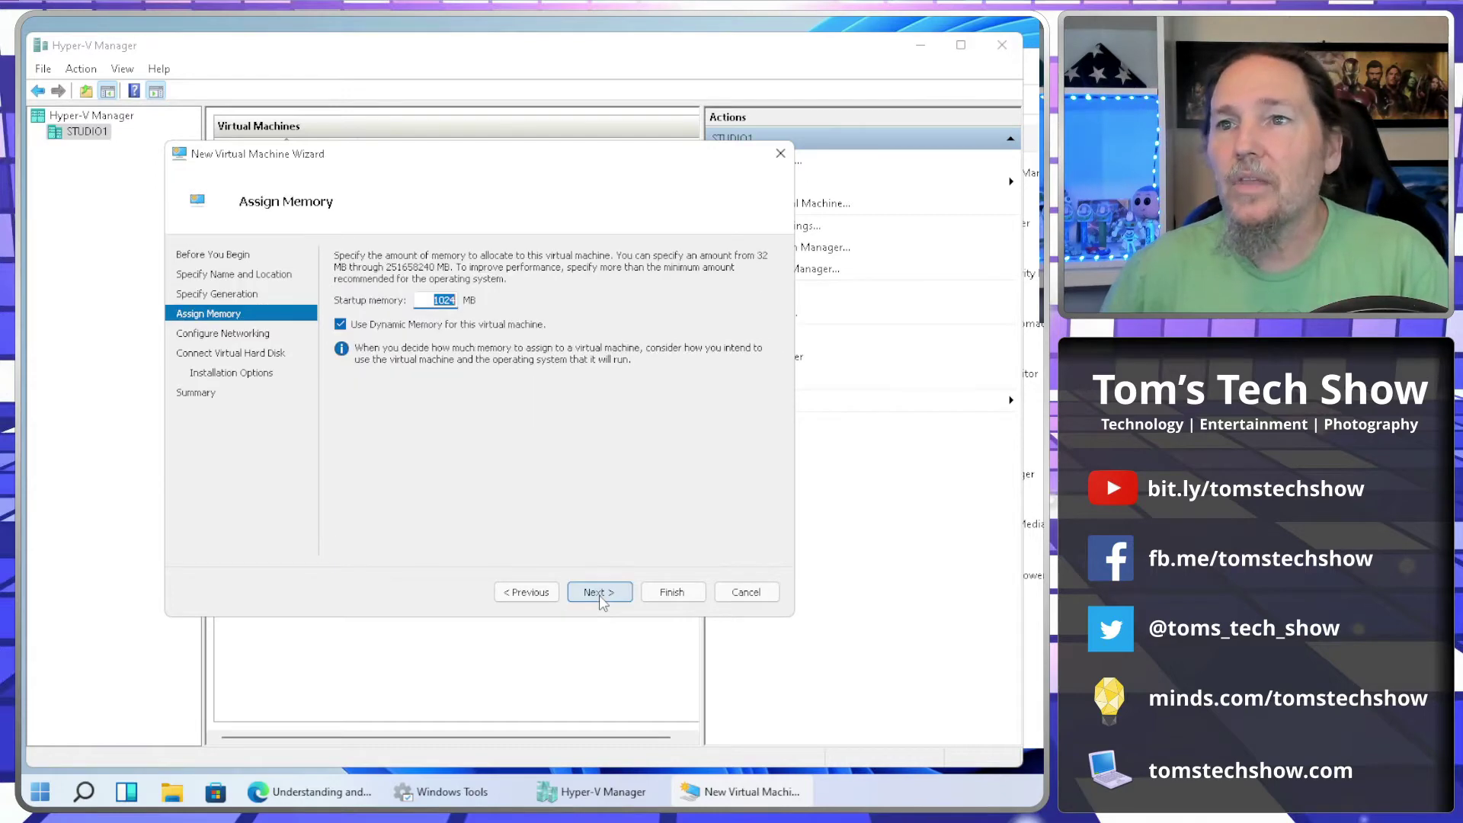
type("20")
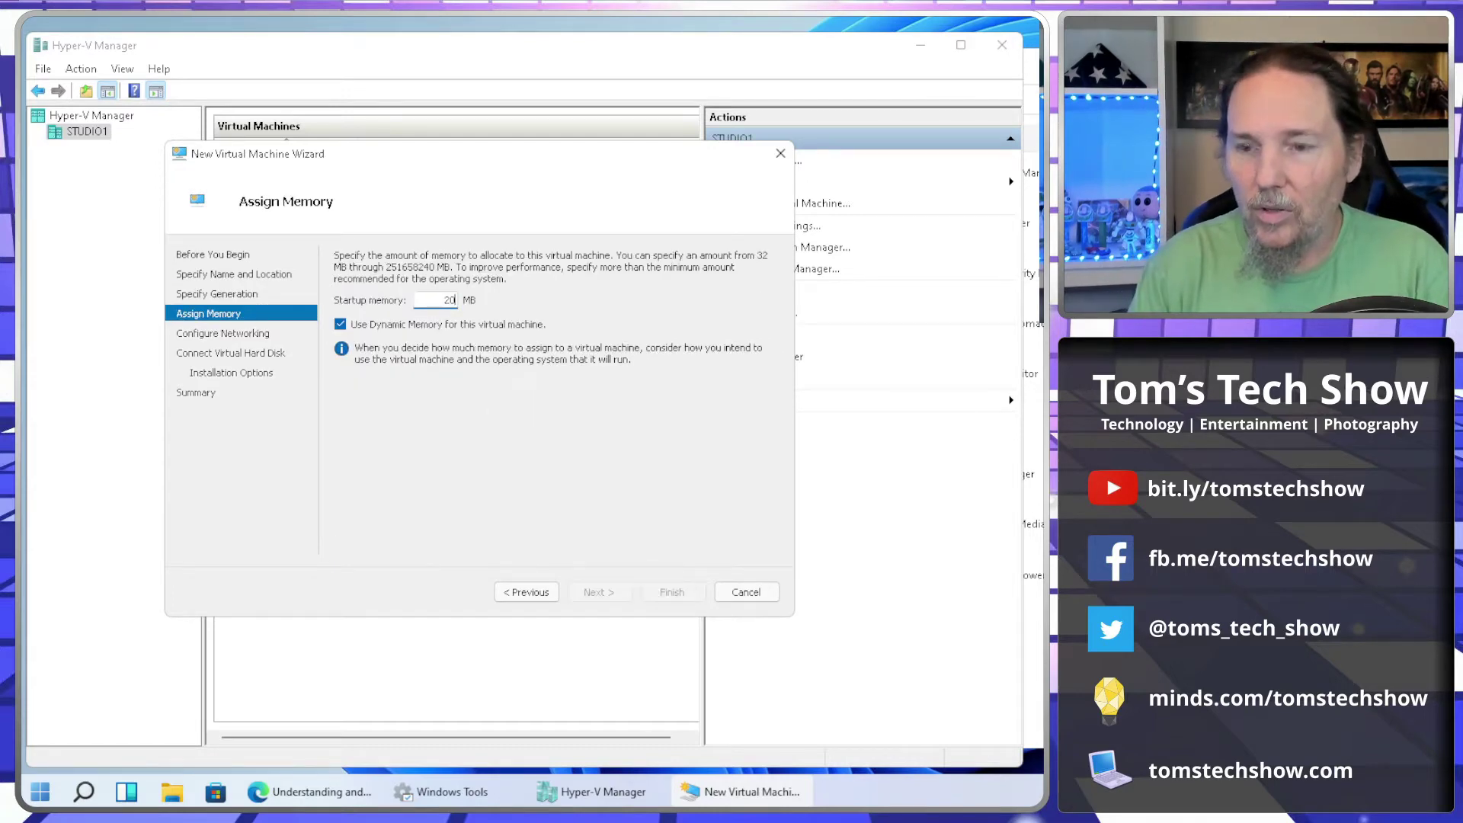
type("48")
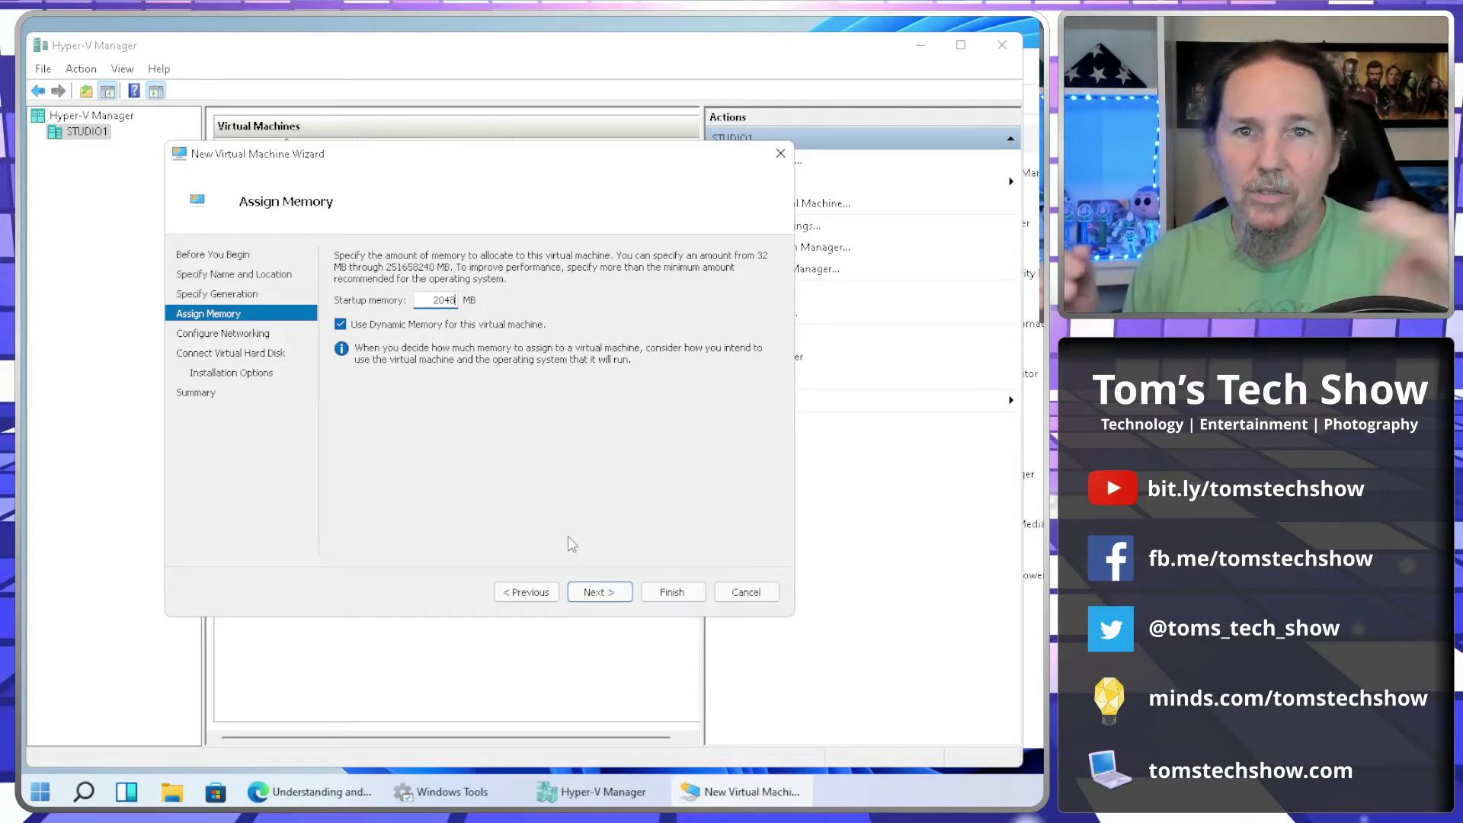
left_click(604, 591)
Connect the new virtual machine to the Default Switch and give it a new 40 GB virtual hard disk.
left_click(480, 291)
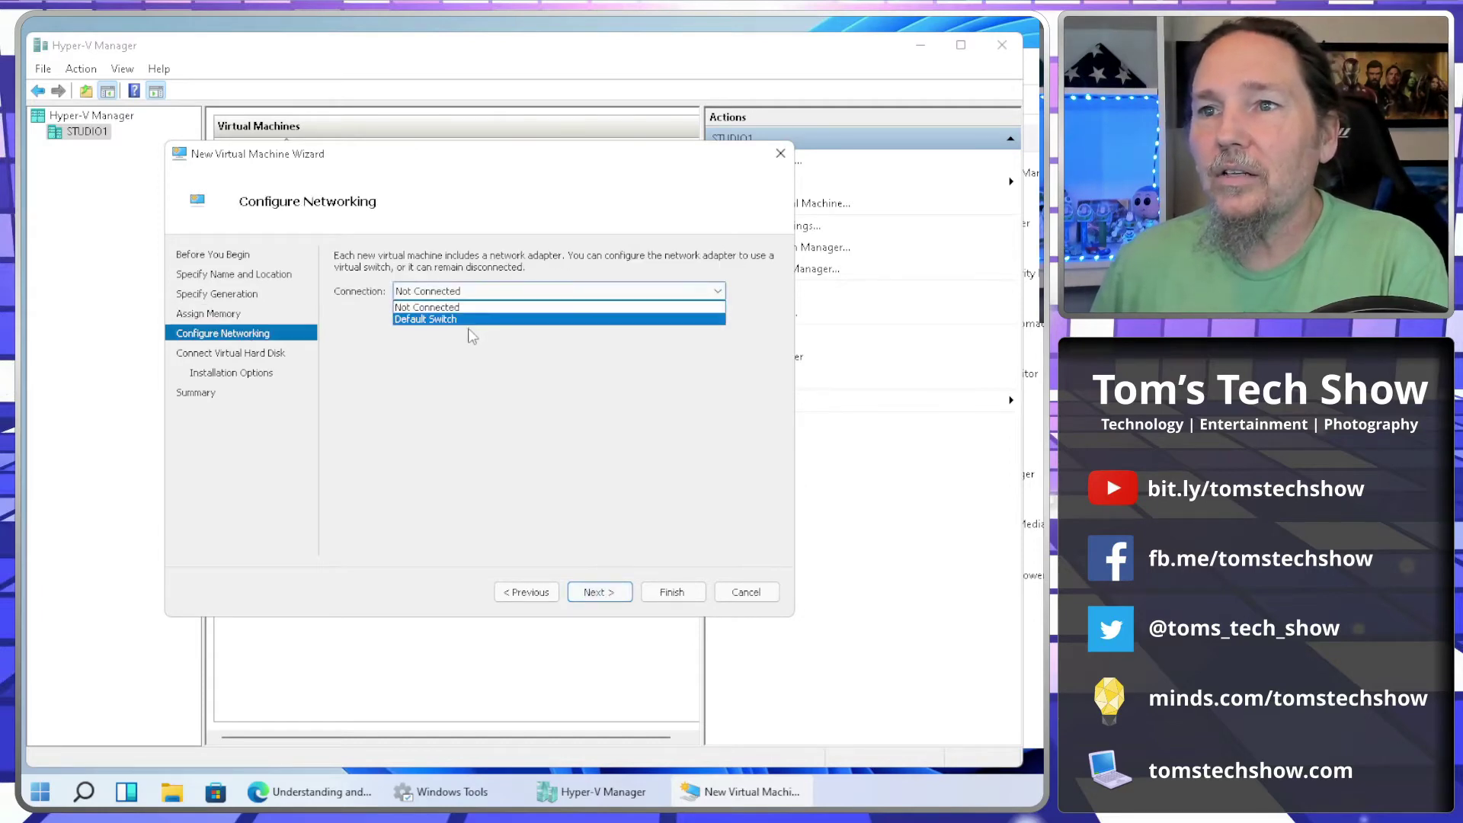
left_click(463, 321)
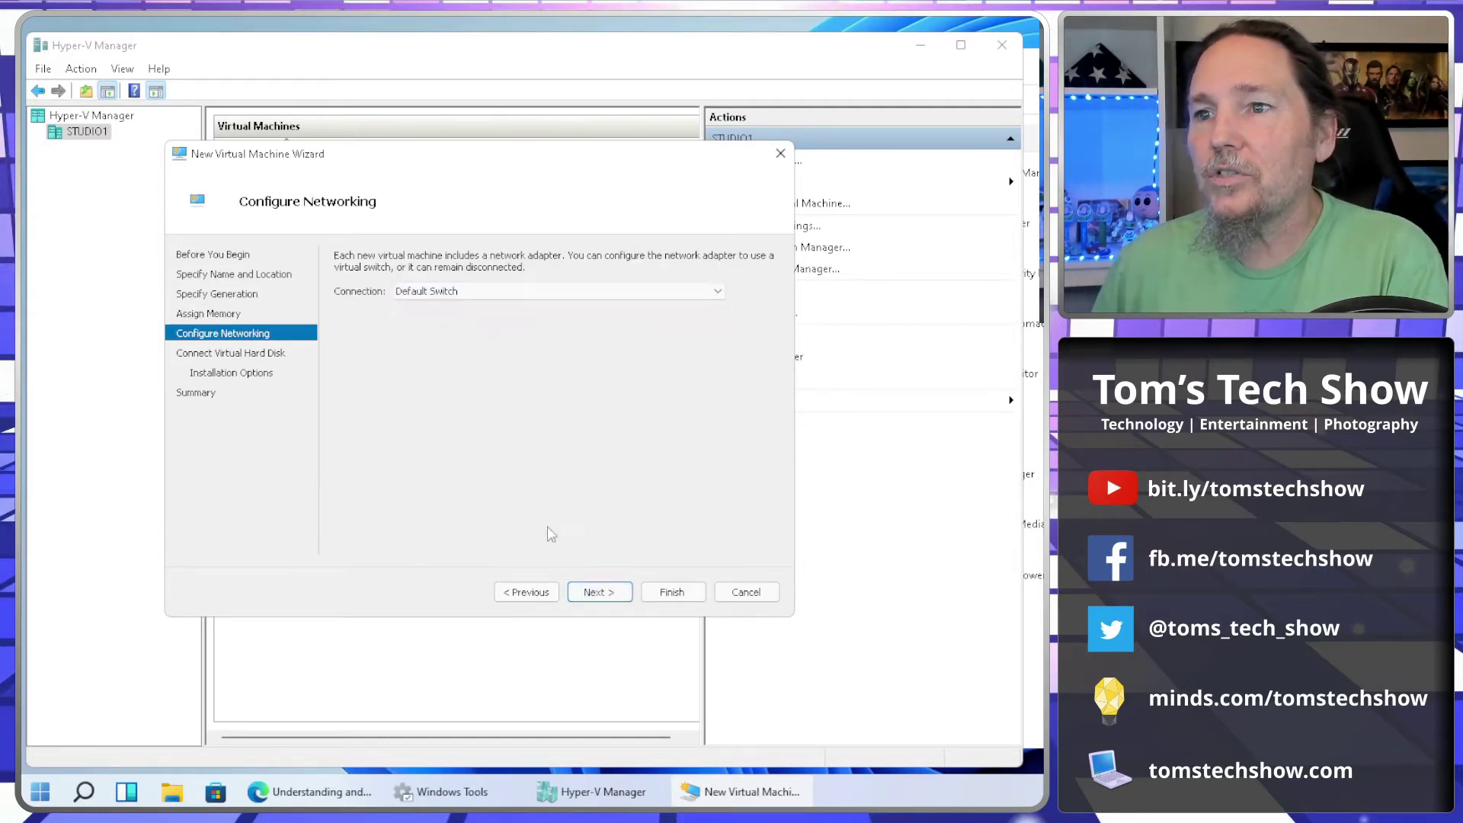
left_click(600, 593)
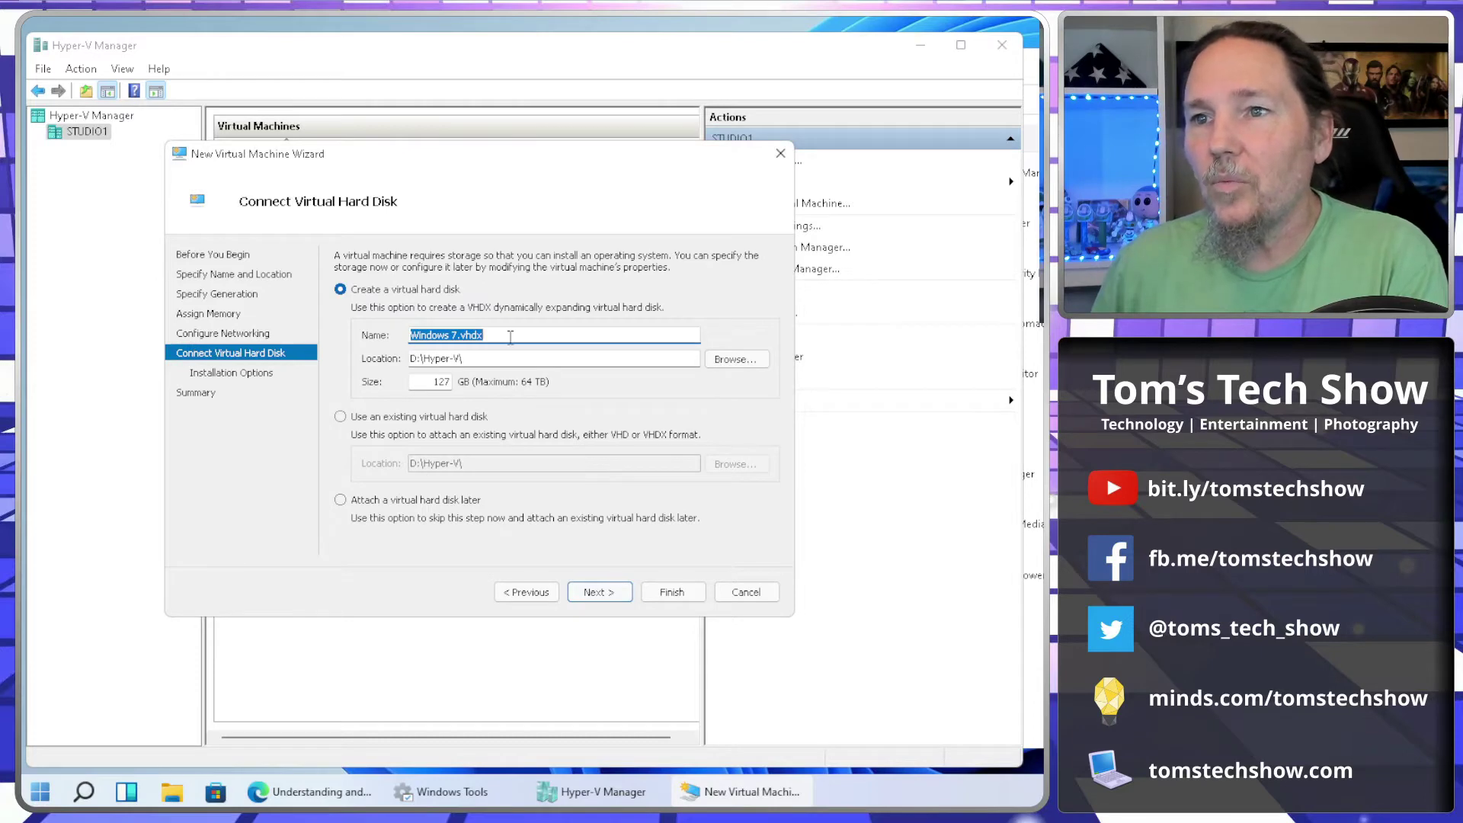
double_click(436, 383)
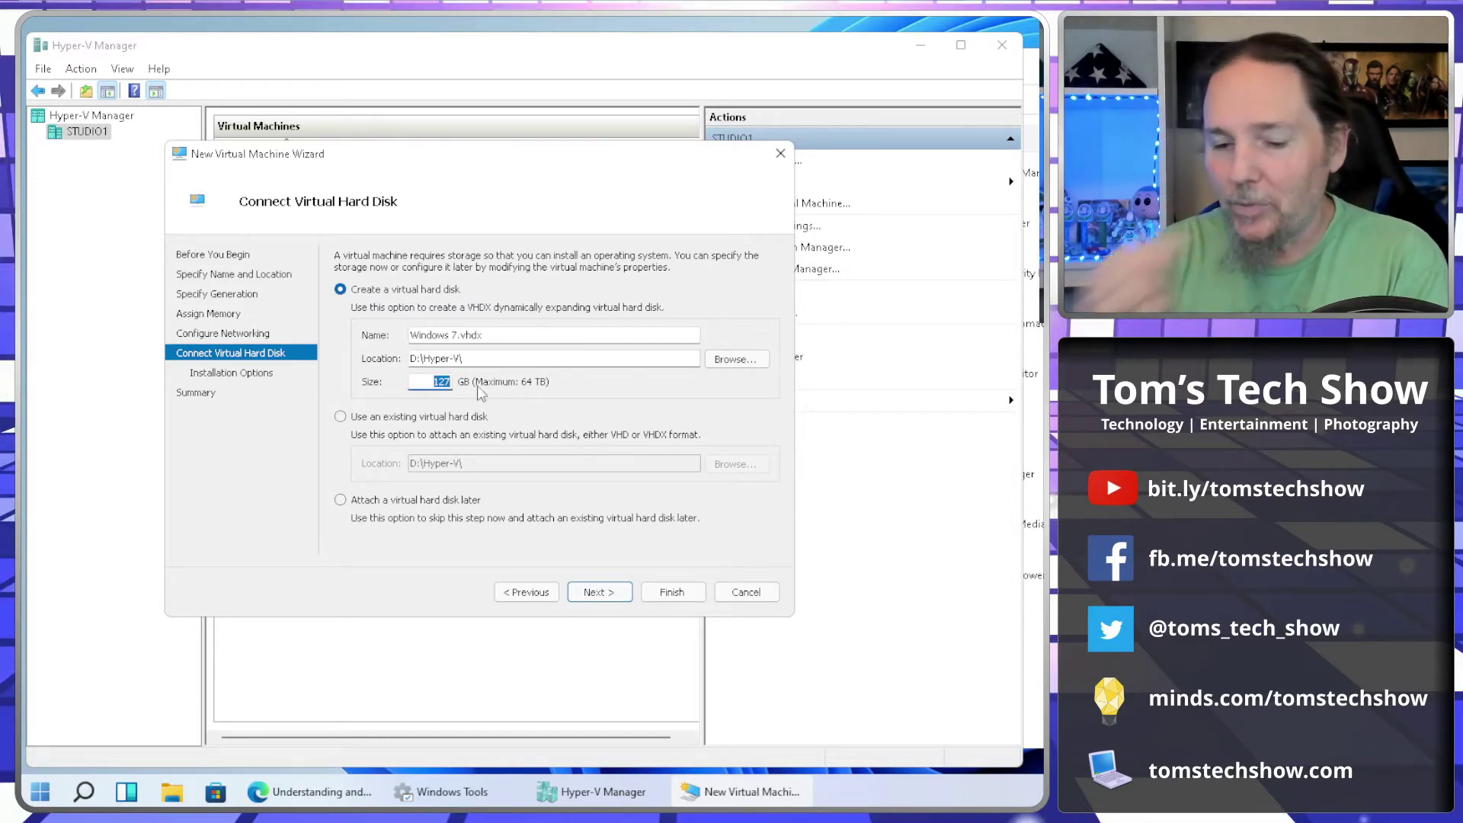
type("40")
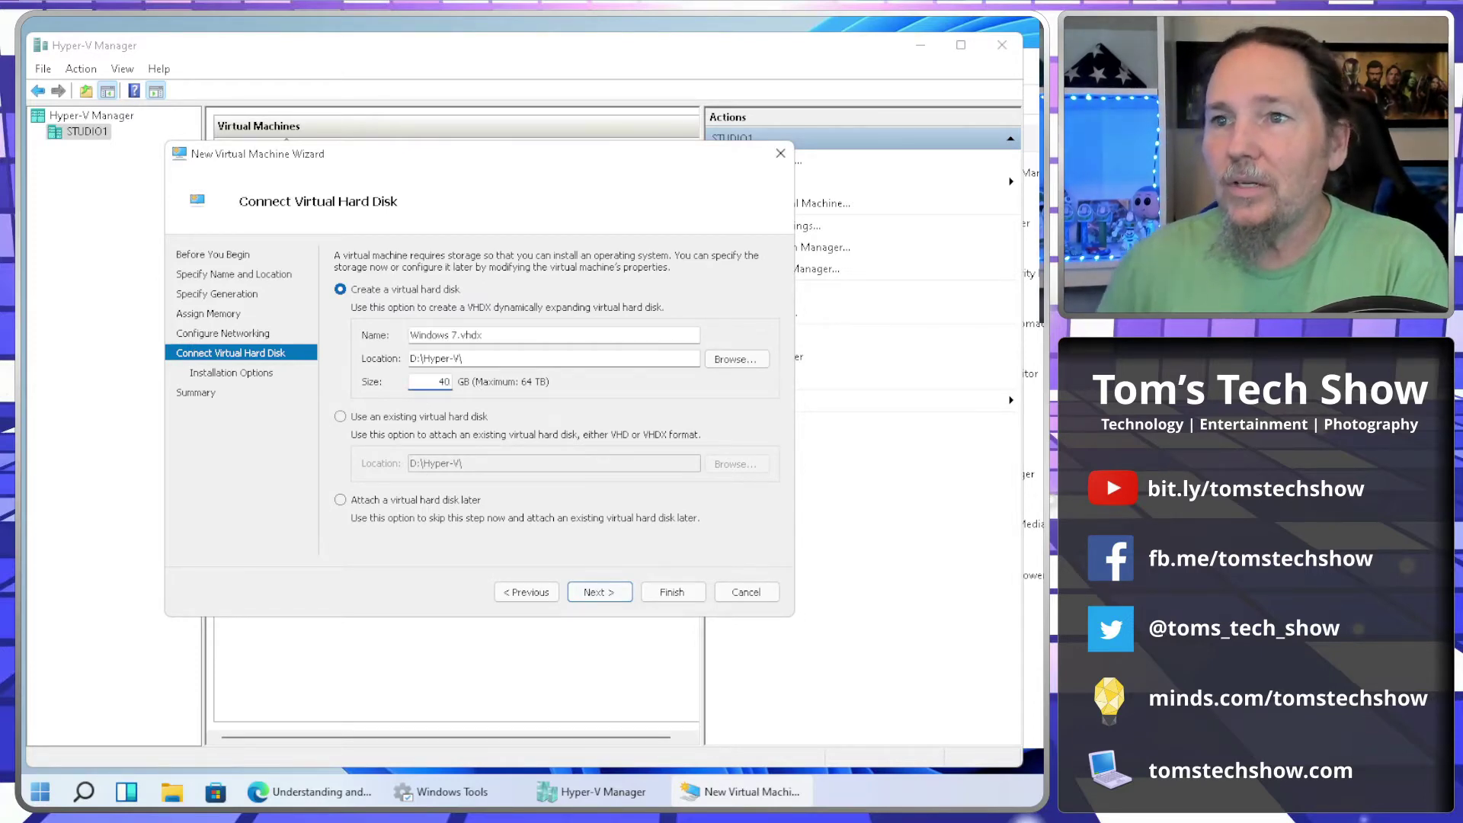
left_click(602, 593)
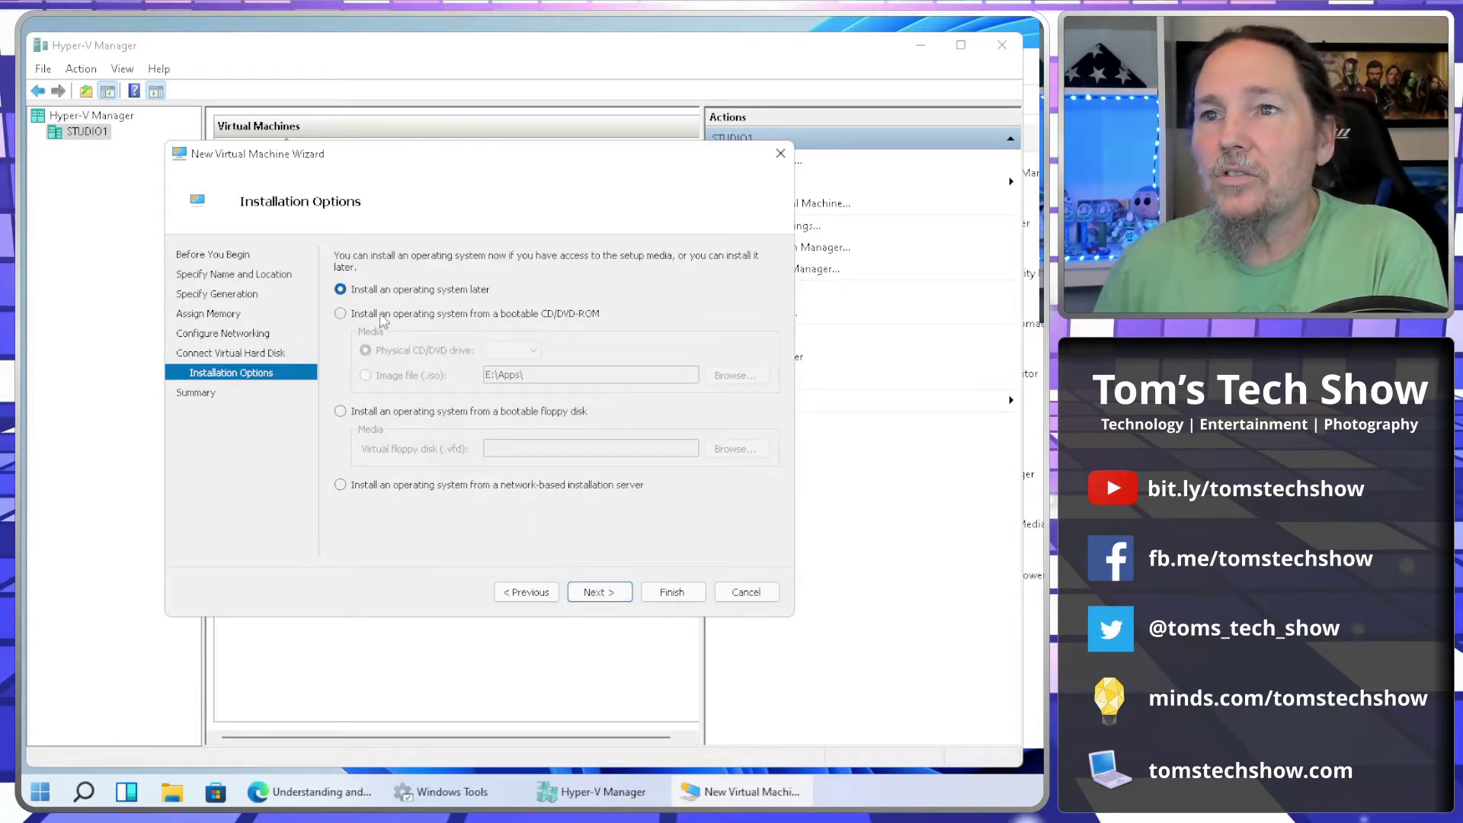
Choose en_windows_7_professional_with_sp1_x64_dvd_u_676939.iso from E:\Apps as the bootable installation image and finish creating the virtual machine.
left_click(340, 313)
left_click(365, 375)
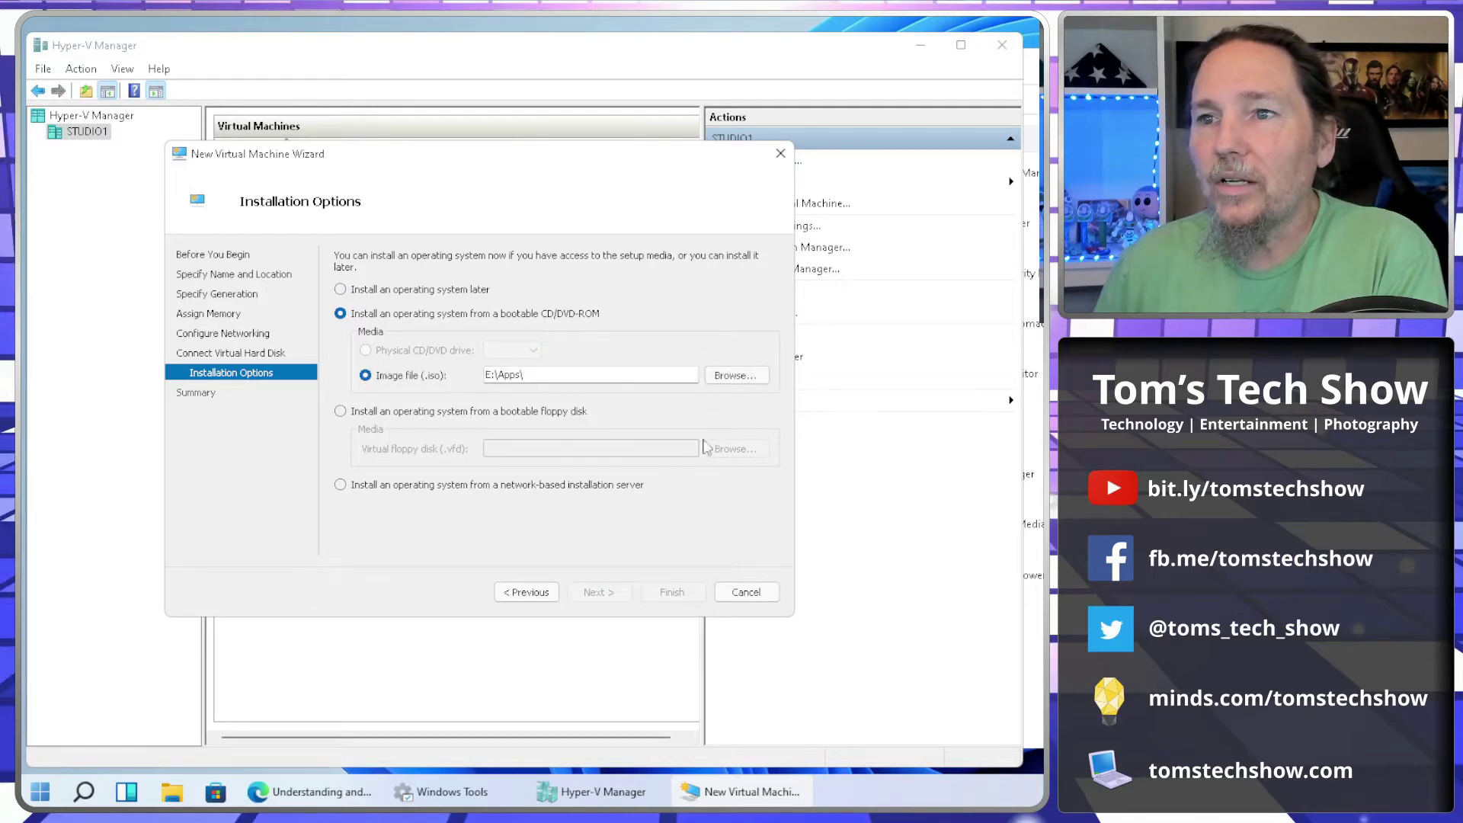
left_click(736, 376)
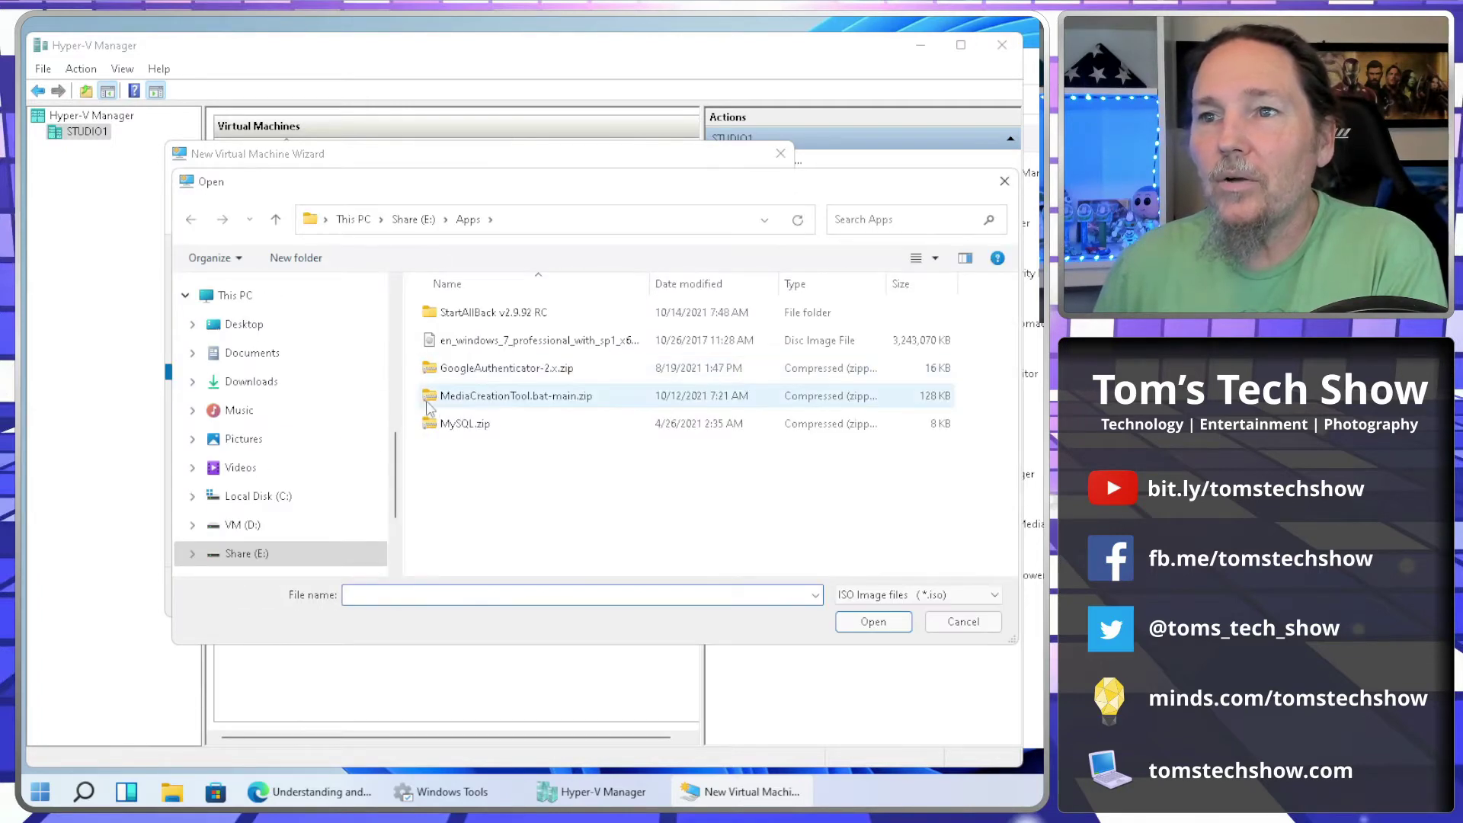
left_click(519, 344)
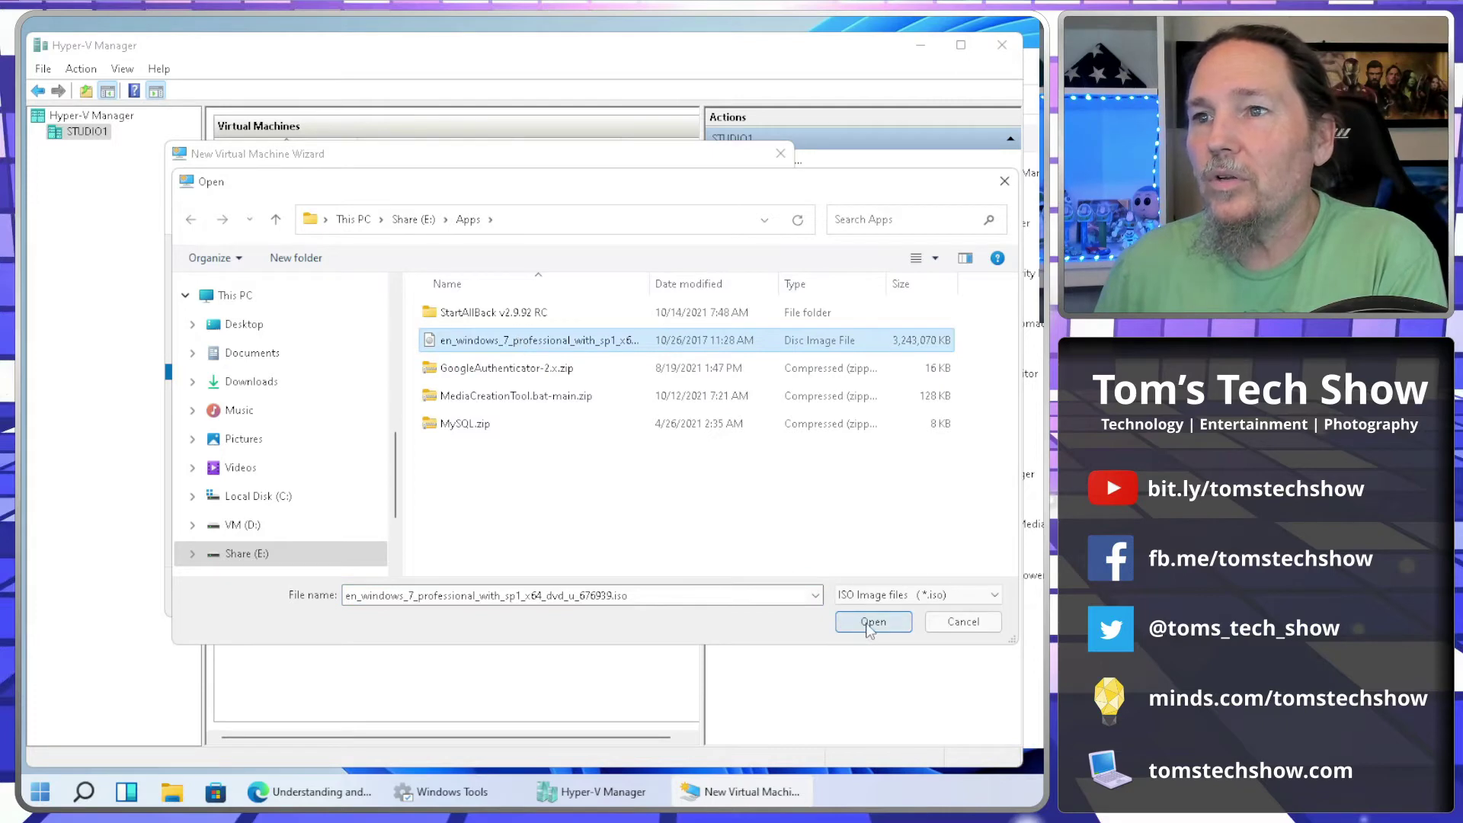
left_click_drag(650, 283, 692, 283)
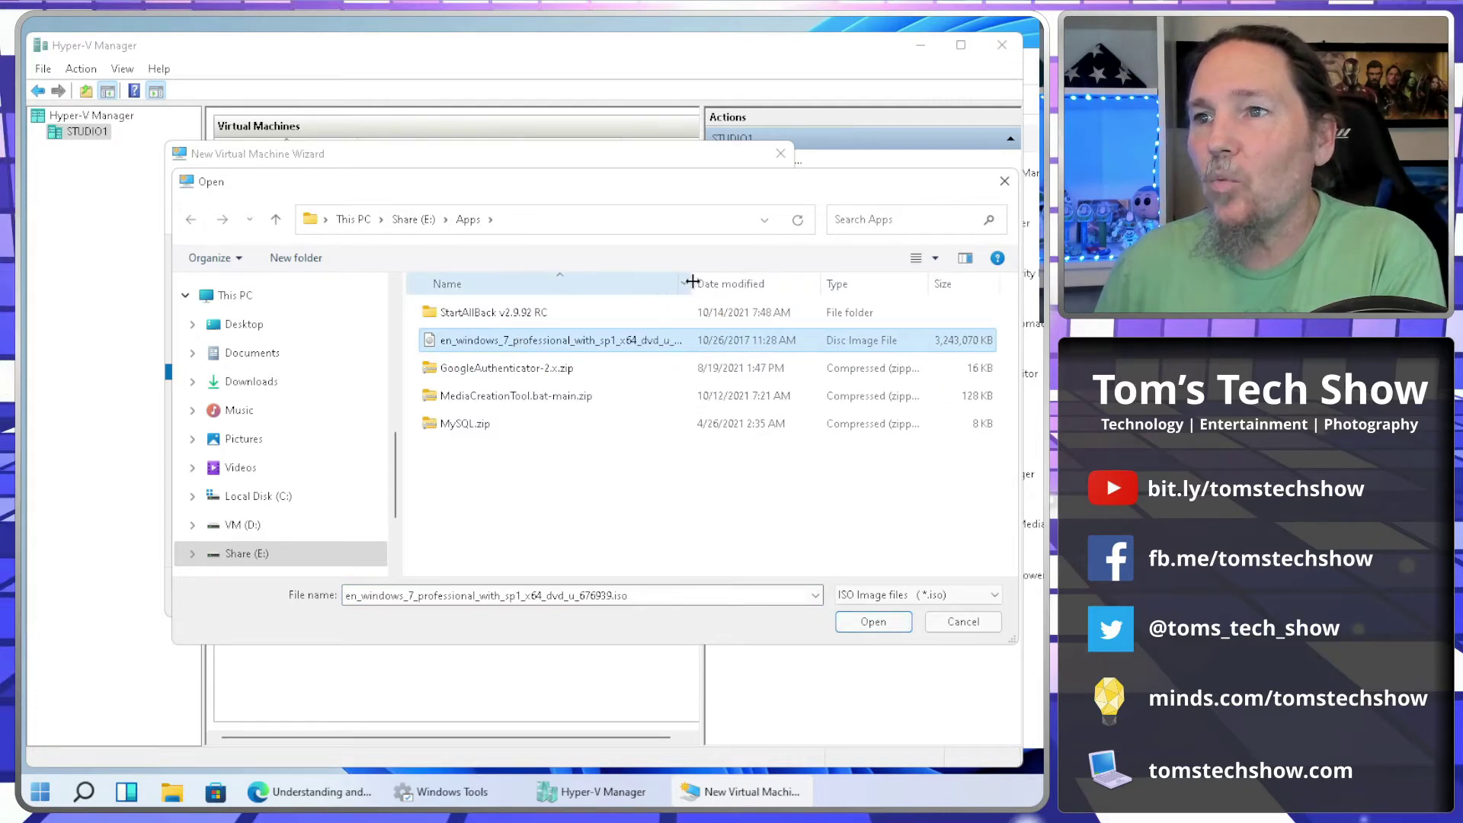
left_click(872, 622)
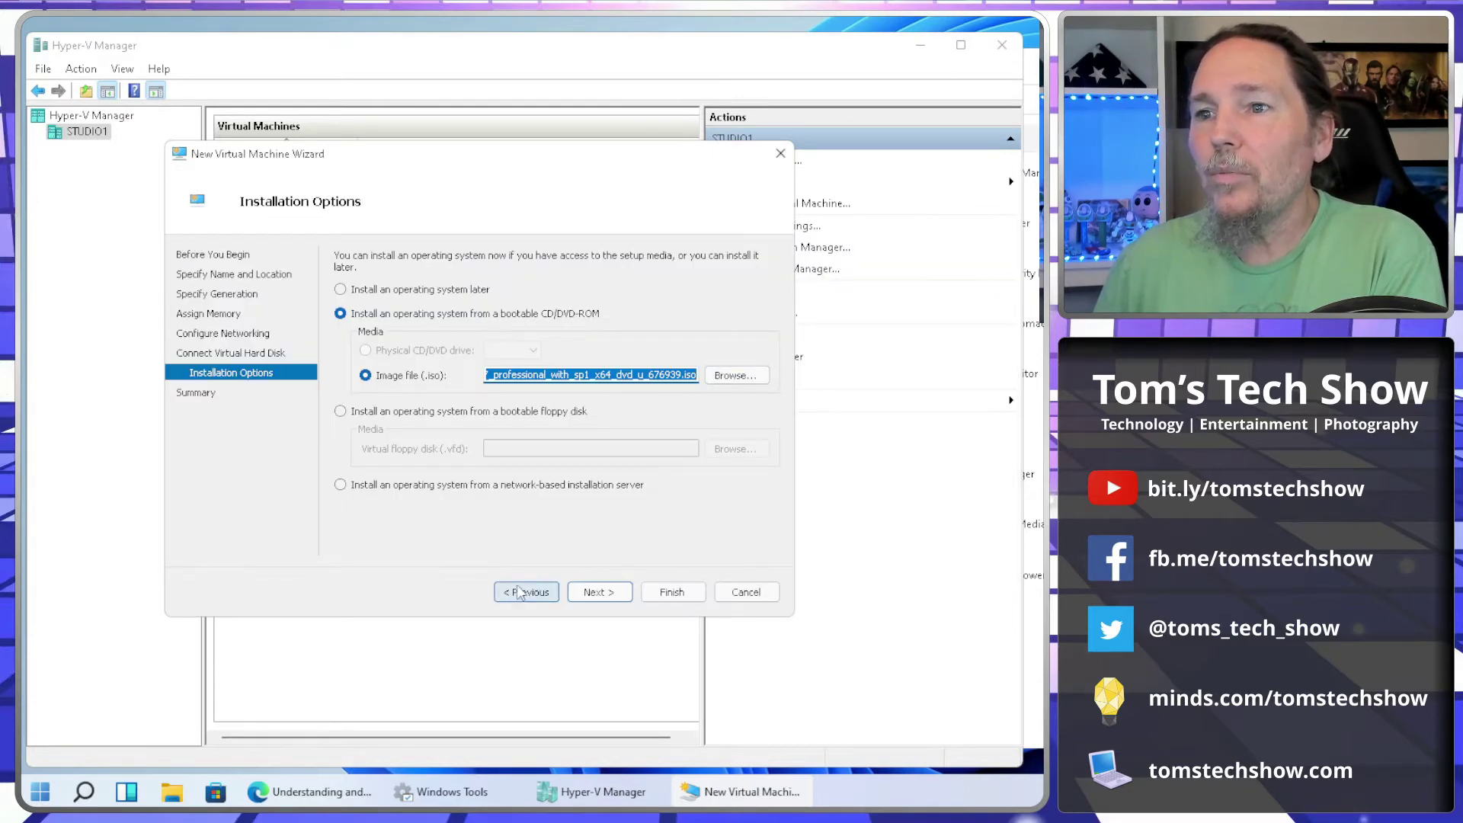
left_click(599, 593)
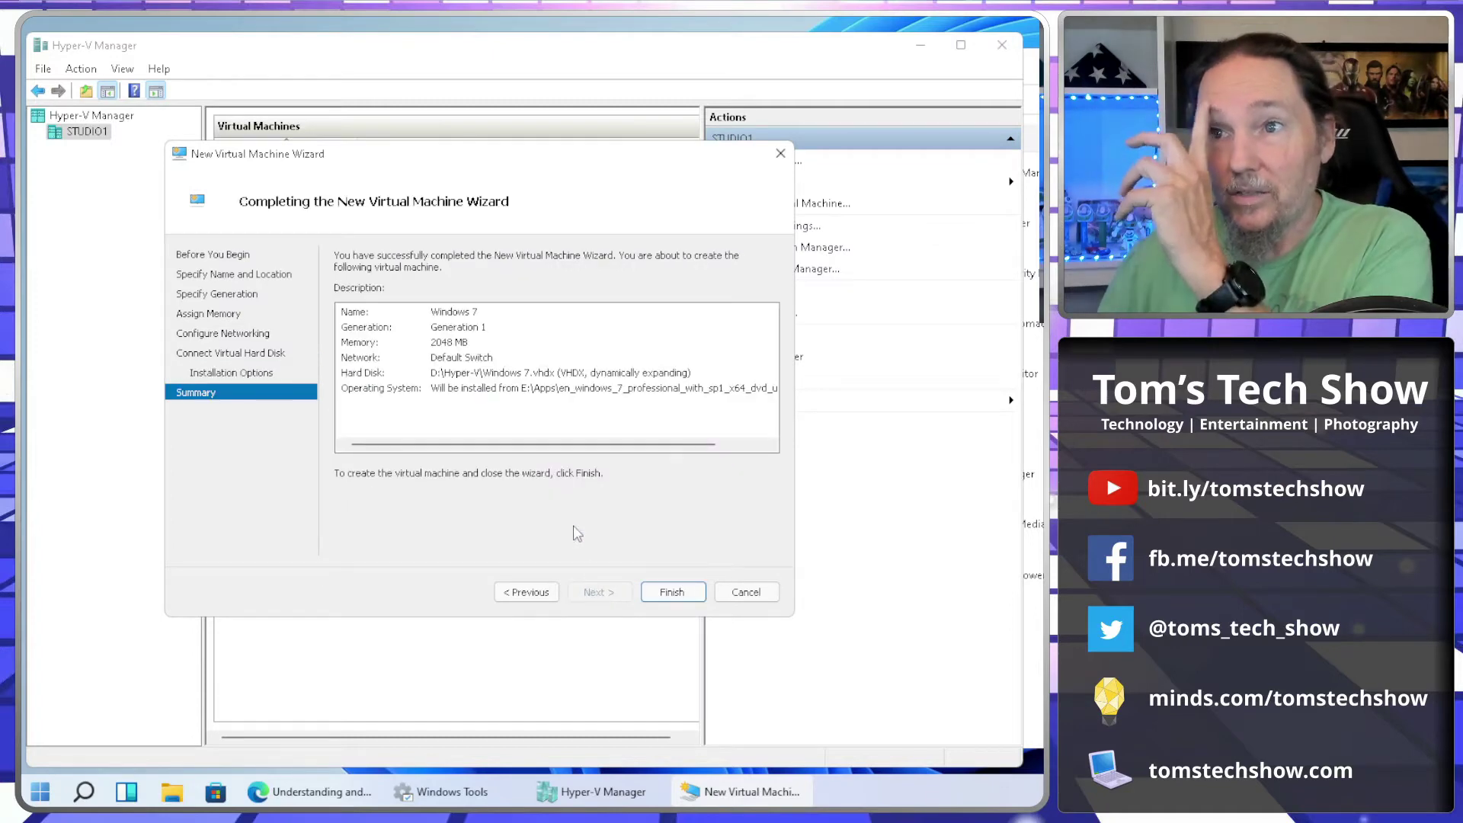
left_click(679, 596)
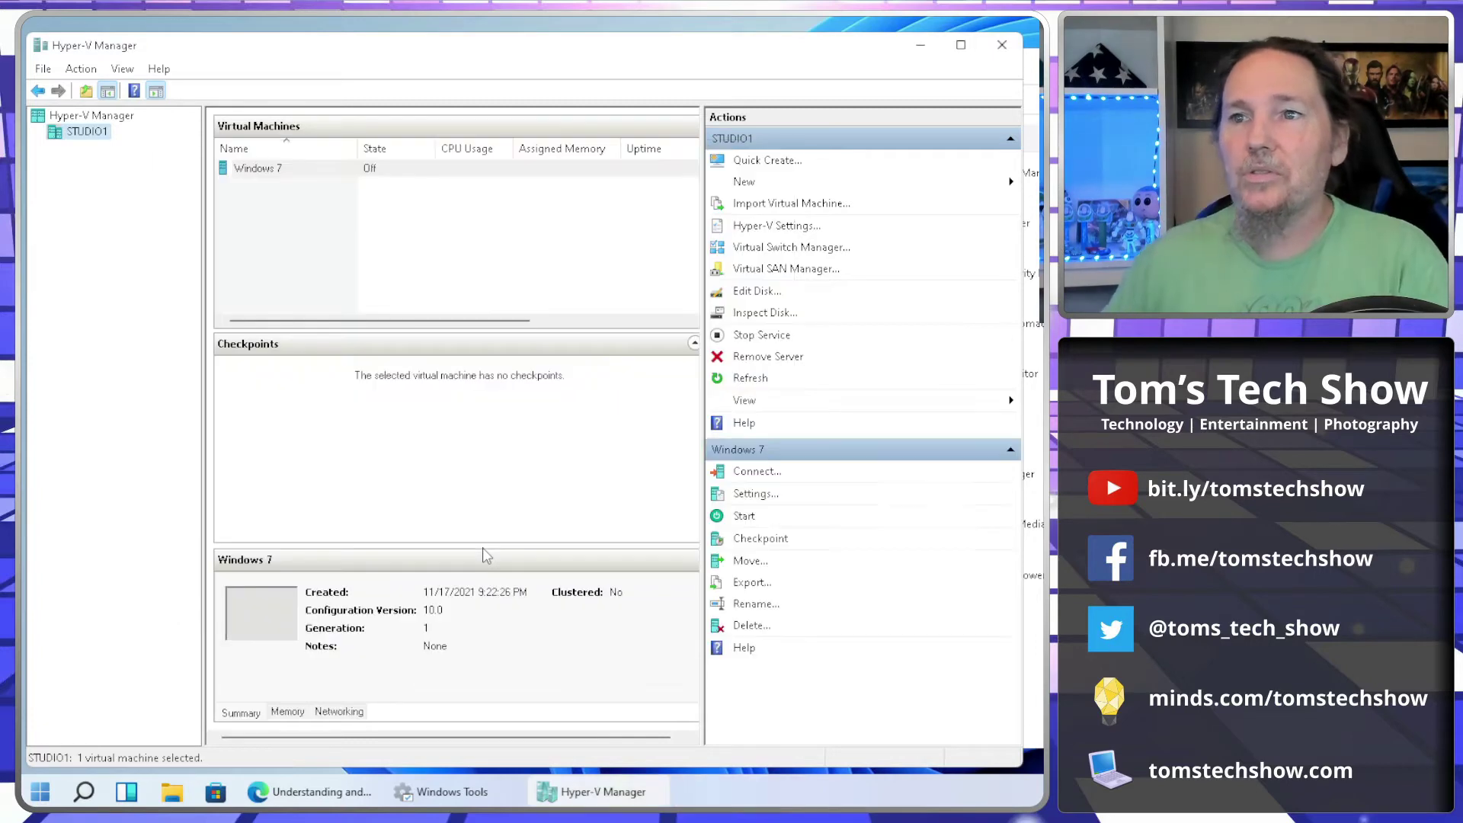
Open the settings of the Windows 7 virtual machine and review its BIOS startup order.
left_click(757, 493)
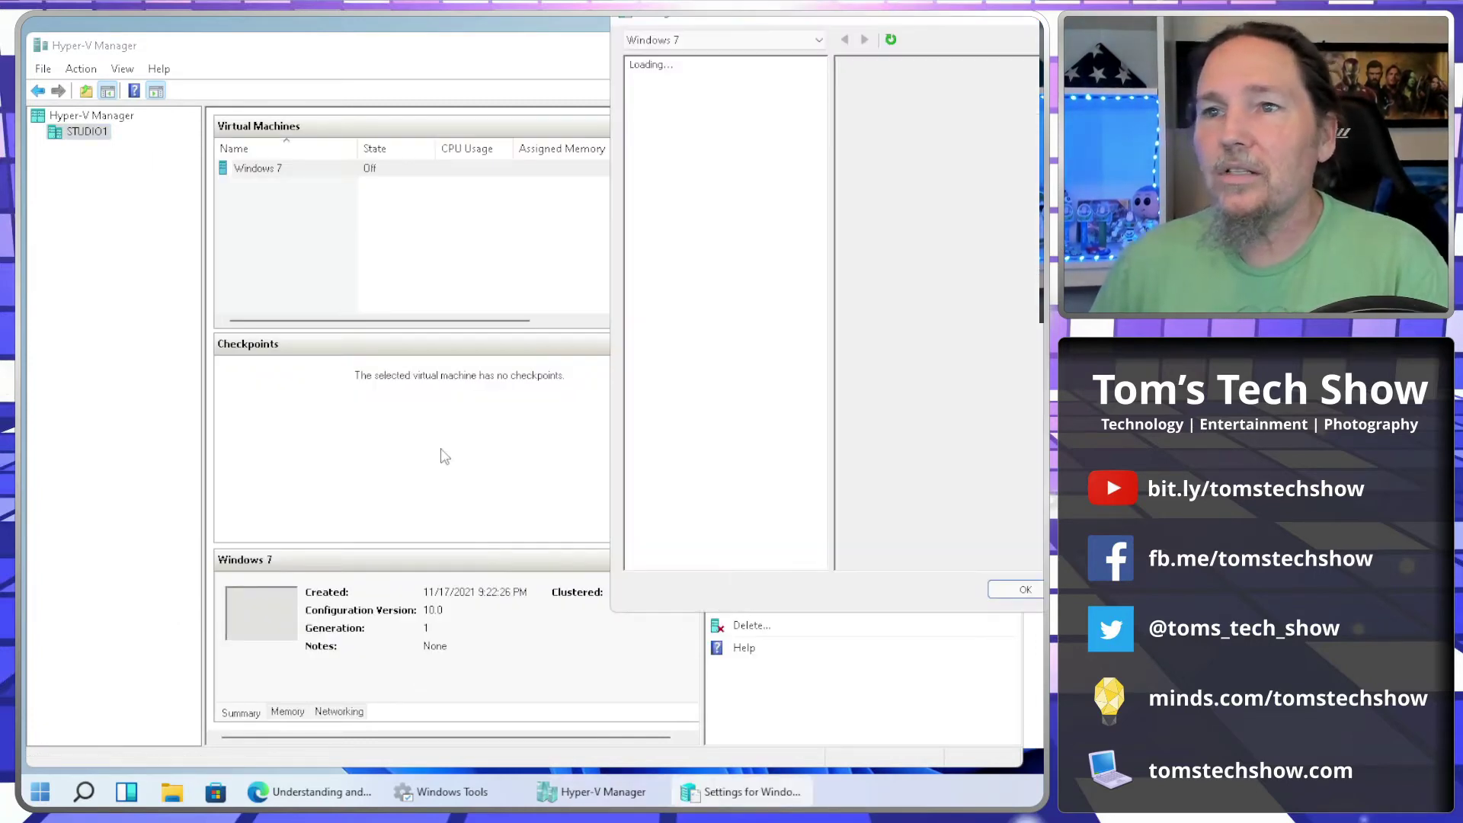
left_click_drag(773, 12, 317, 92)
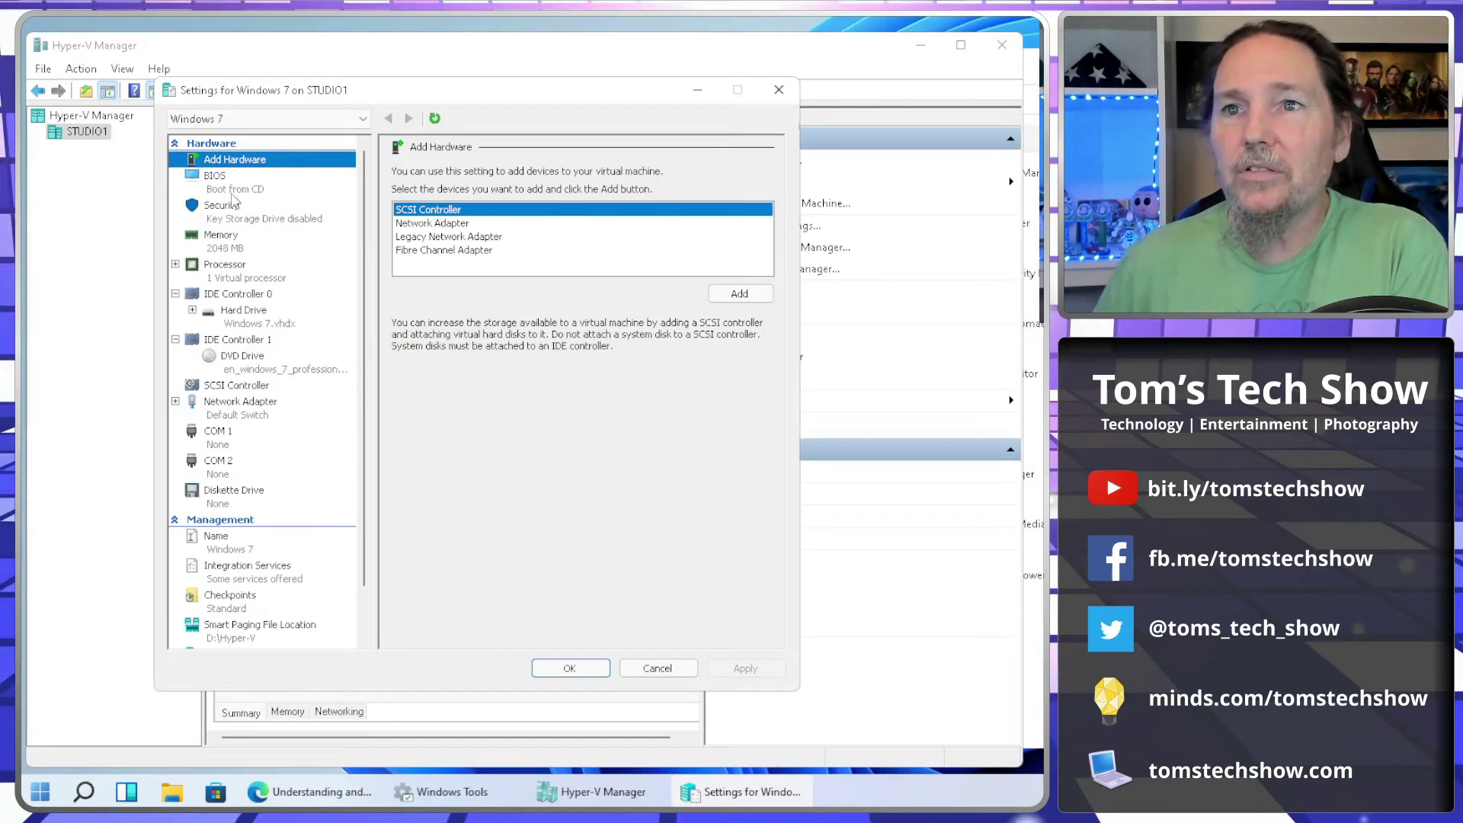
left_click(233, 194)
left_click(439, 208)
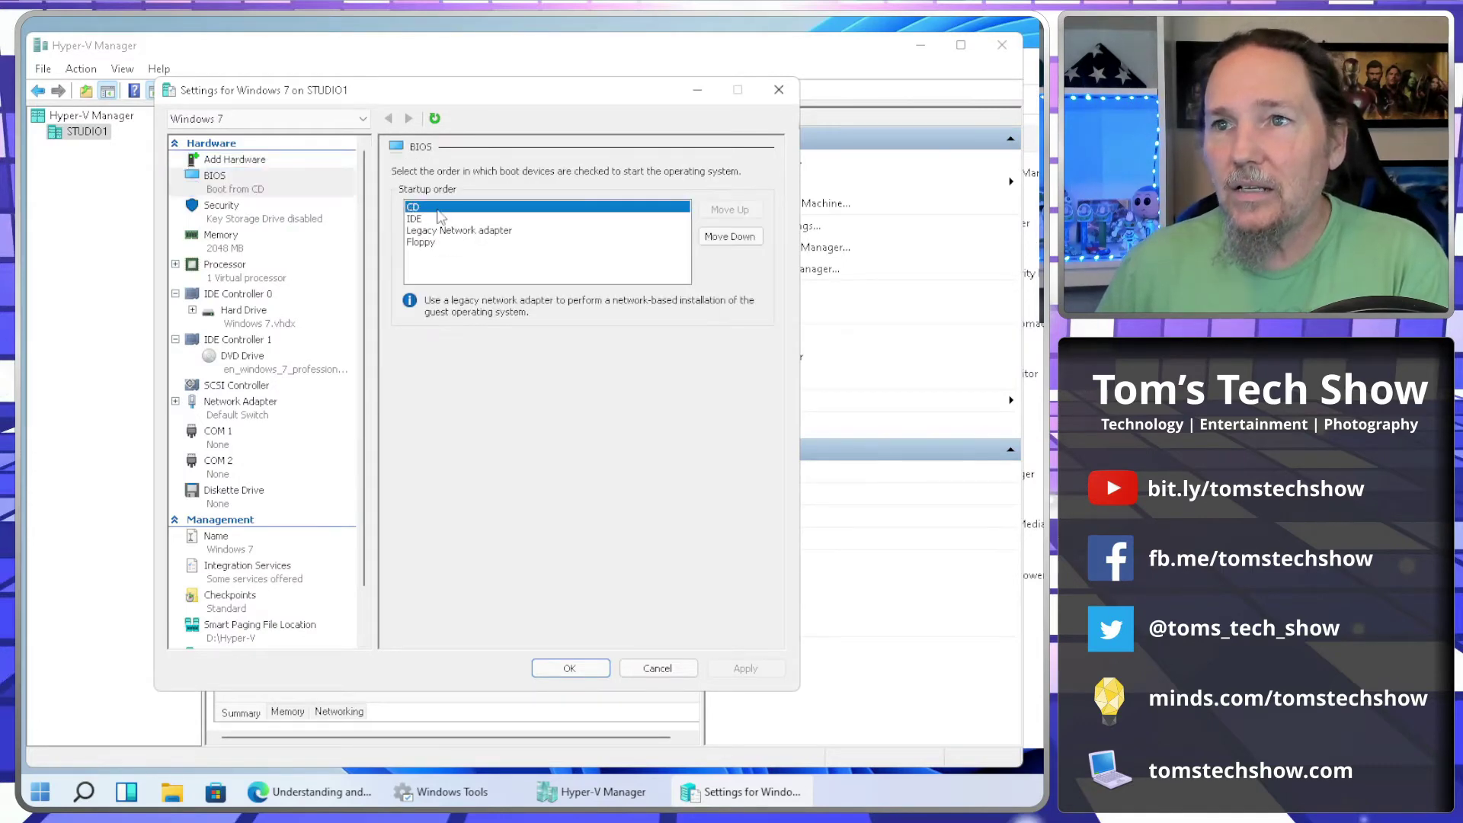
Set the Windows 7 virtual machine's number of virtual processors to 2 and its virtual machine reserve to 5 percent.
left_click(231, 279)
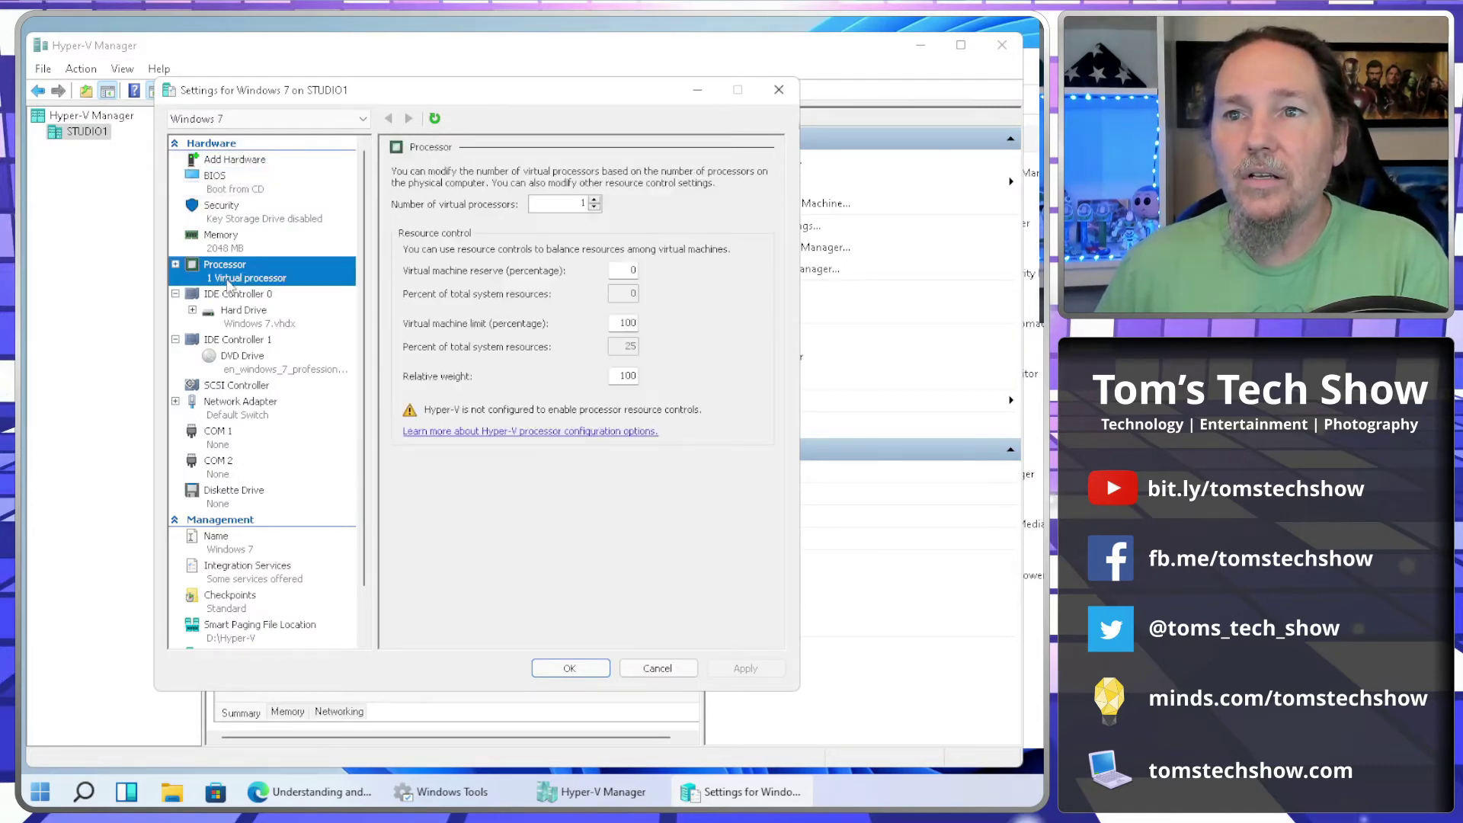
left_click(593, 201)
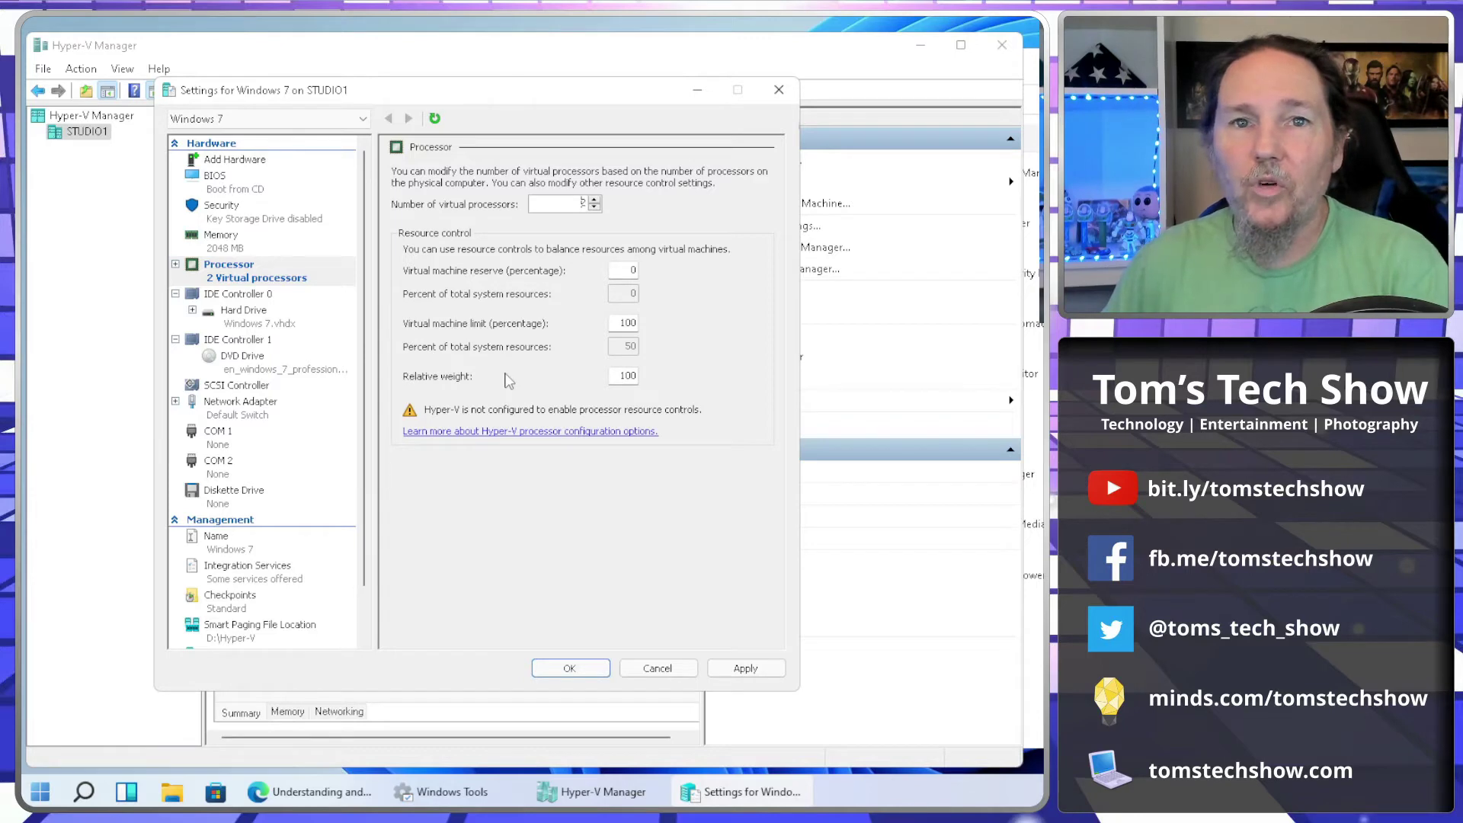
double_click(626, 273)
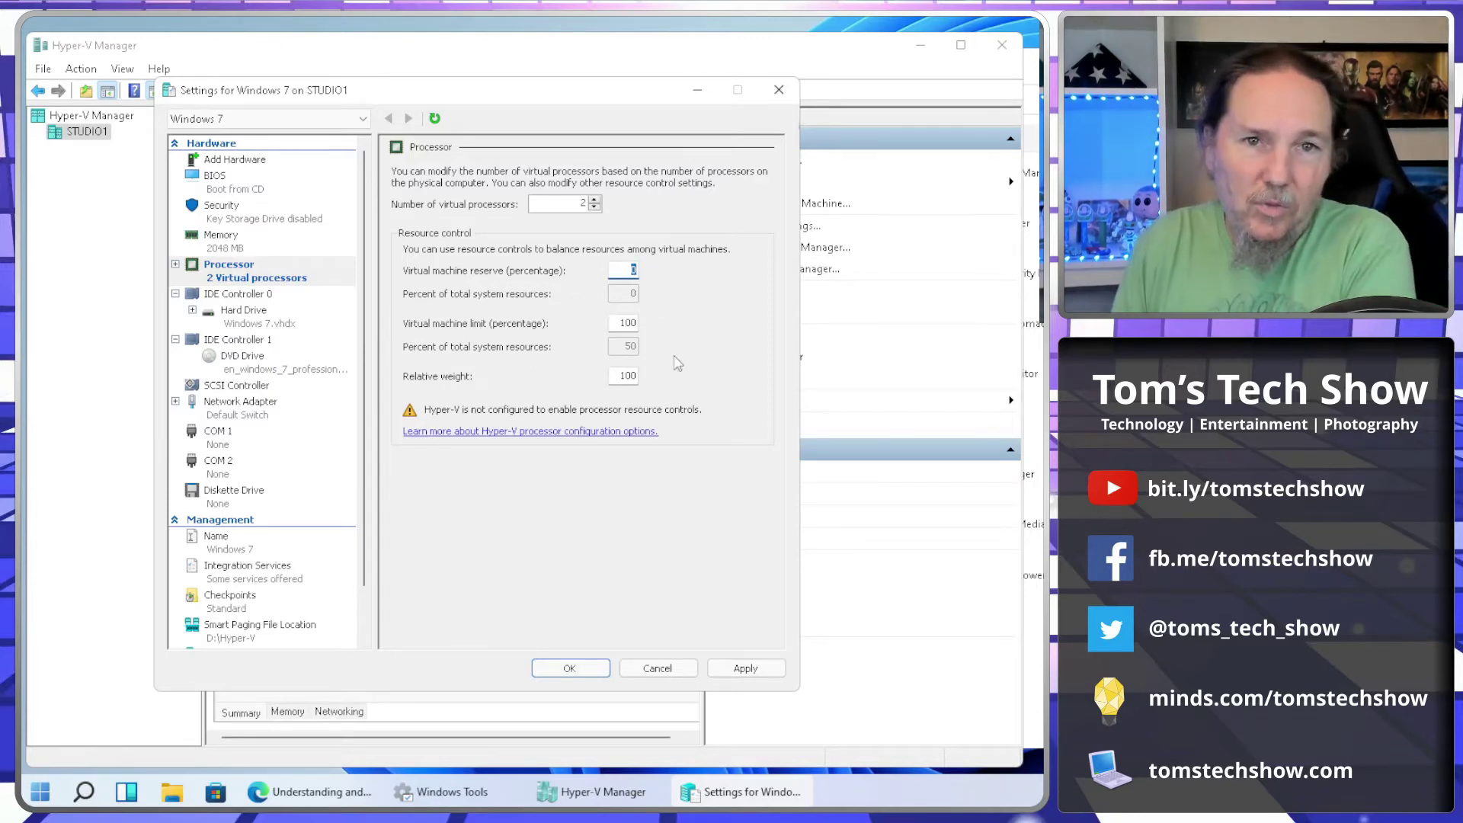
type("15")
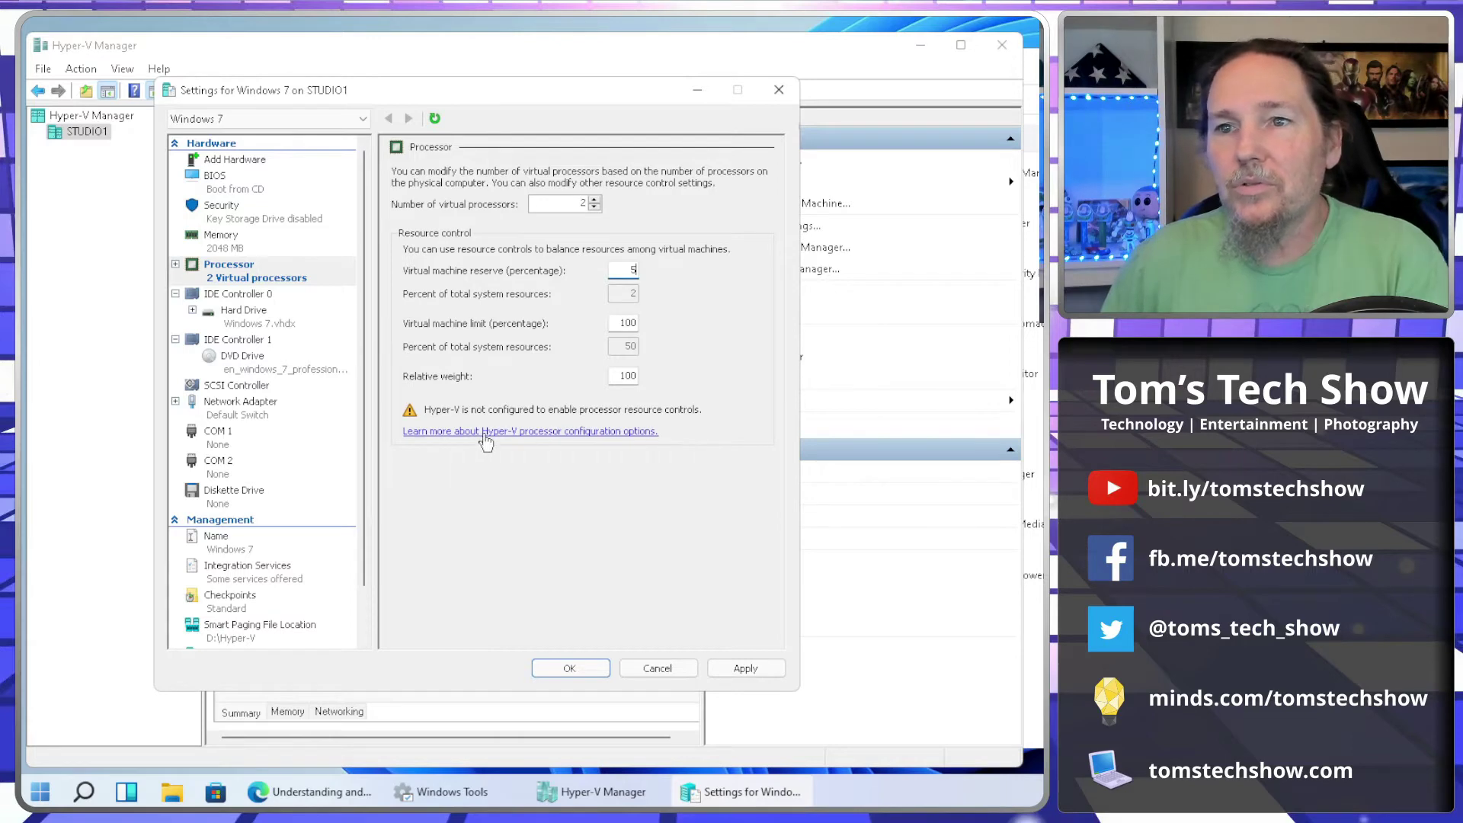
Apply the processor settings and open the linked article on managing Hyper-V hypervisor scheduler types, reading its introduction and SMT background.
left_click(730, 668)
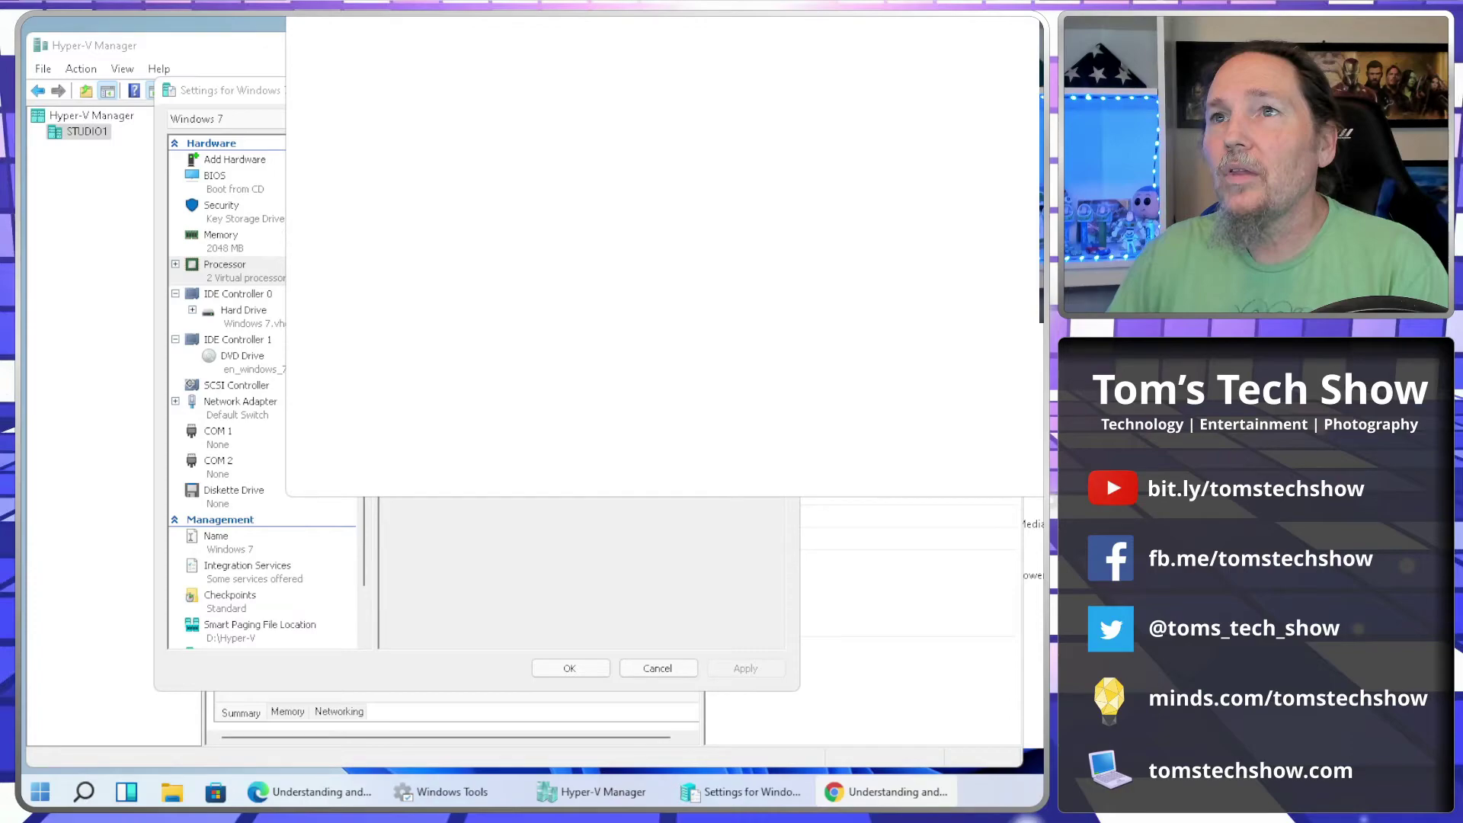
scroll(873, 229, "up", 15)
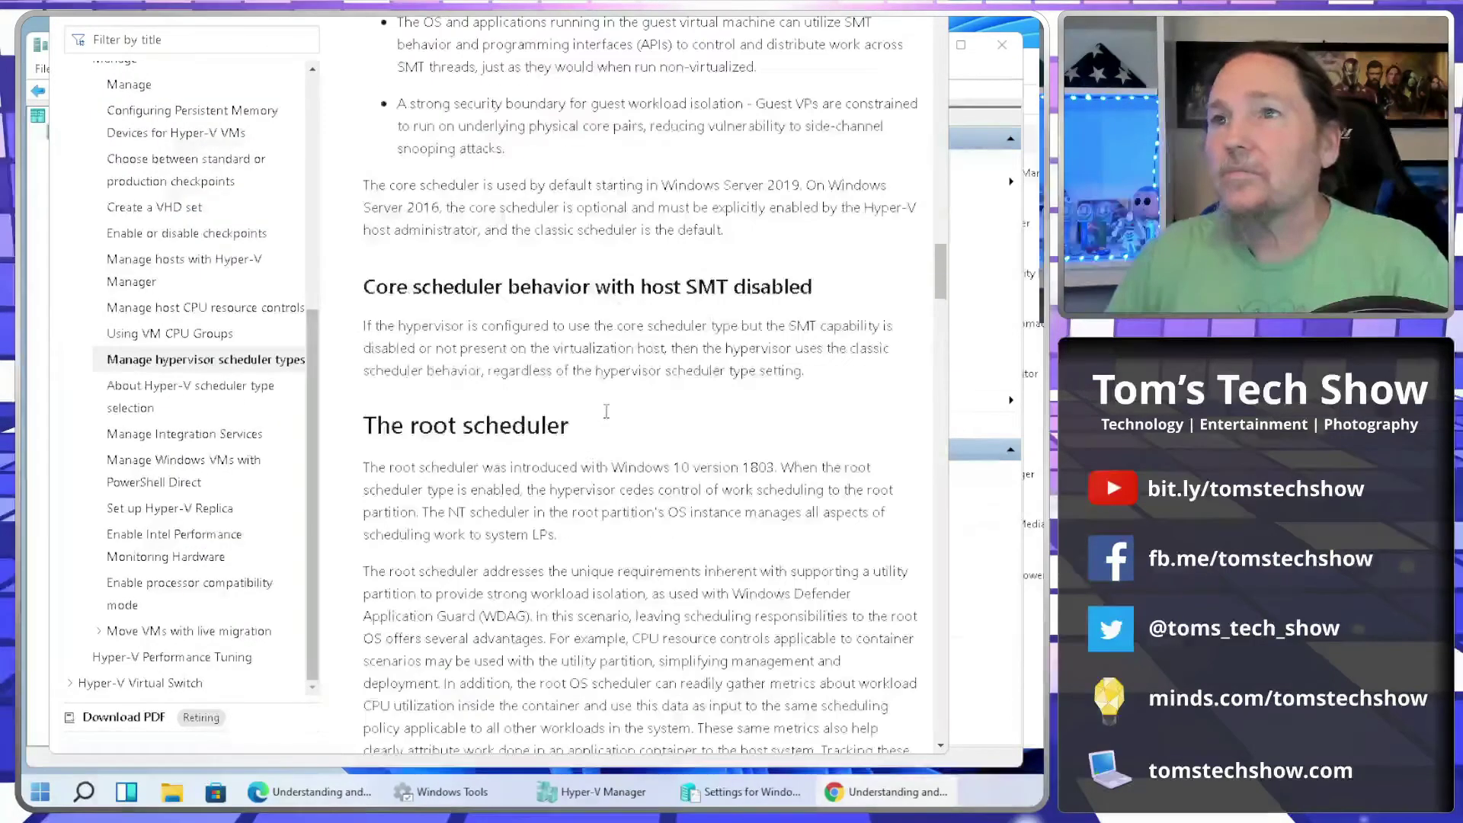
left_click_drag(936, 219, 950, 24)
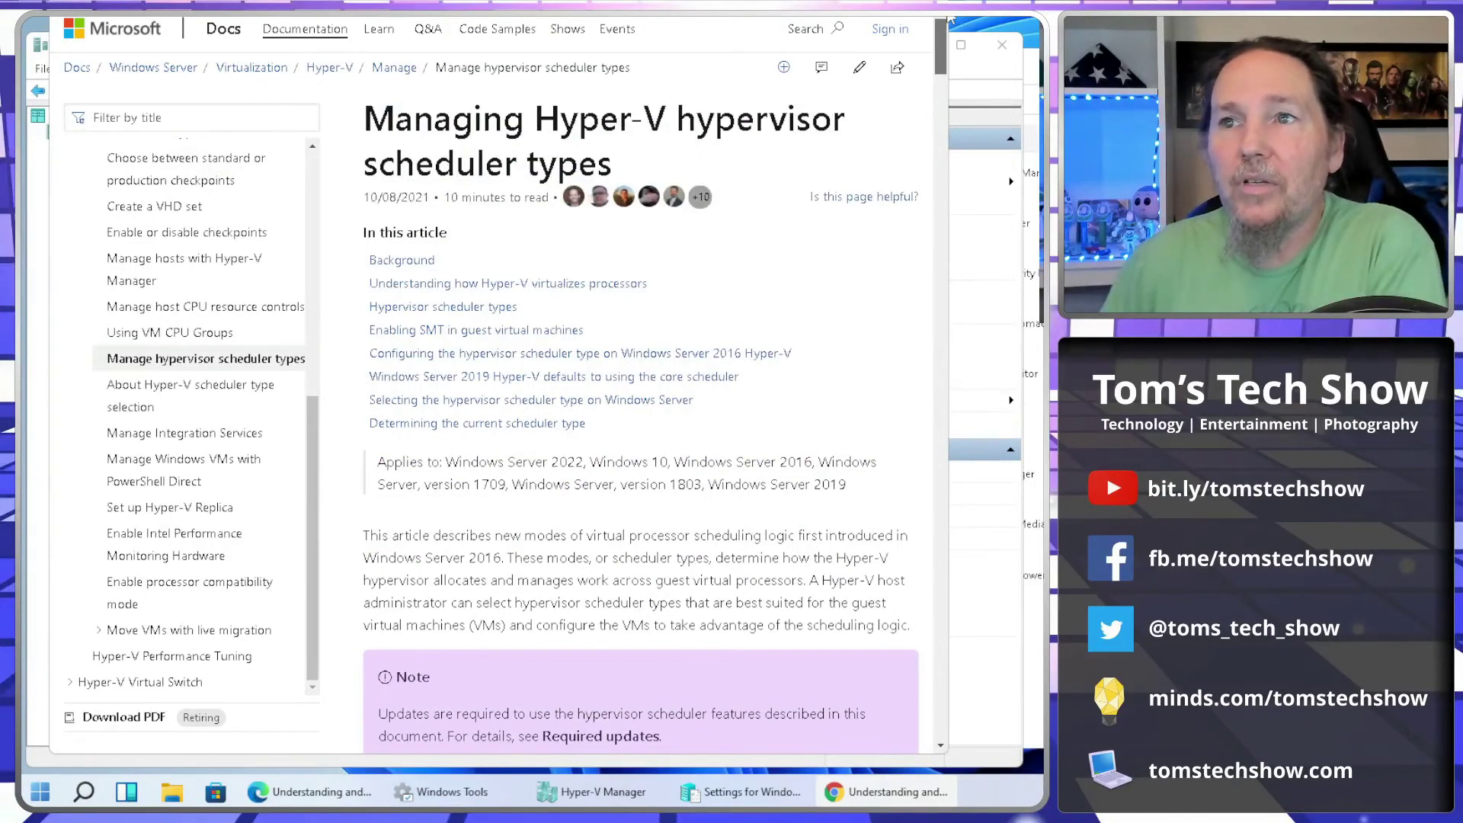
scroll(949, 48, "down", 8)
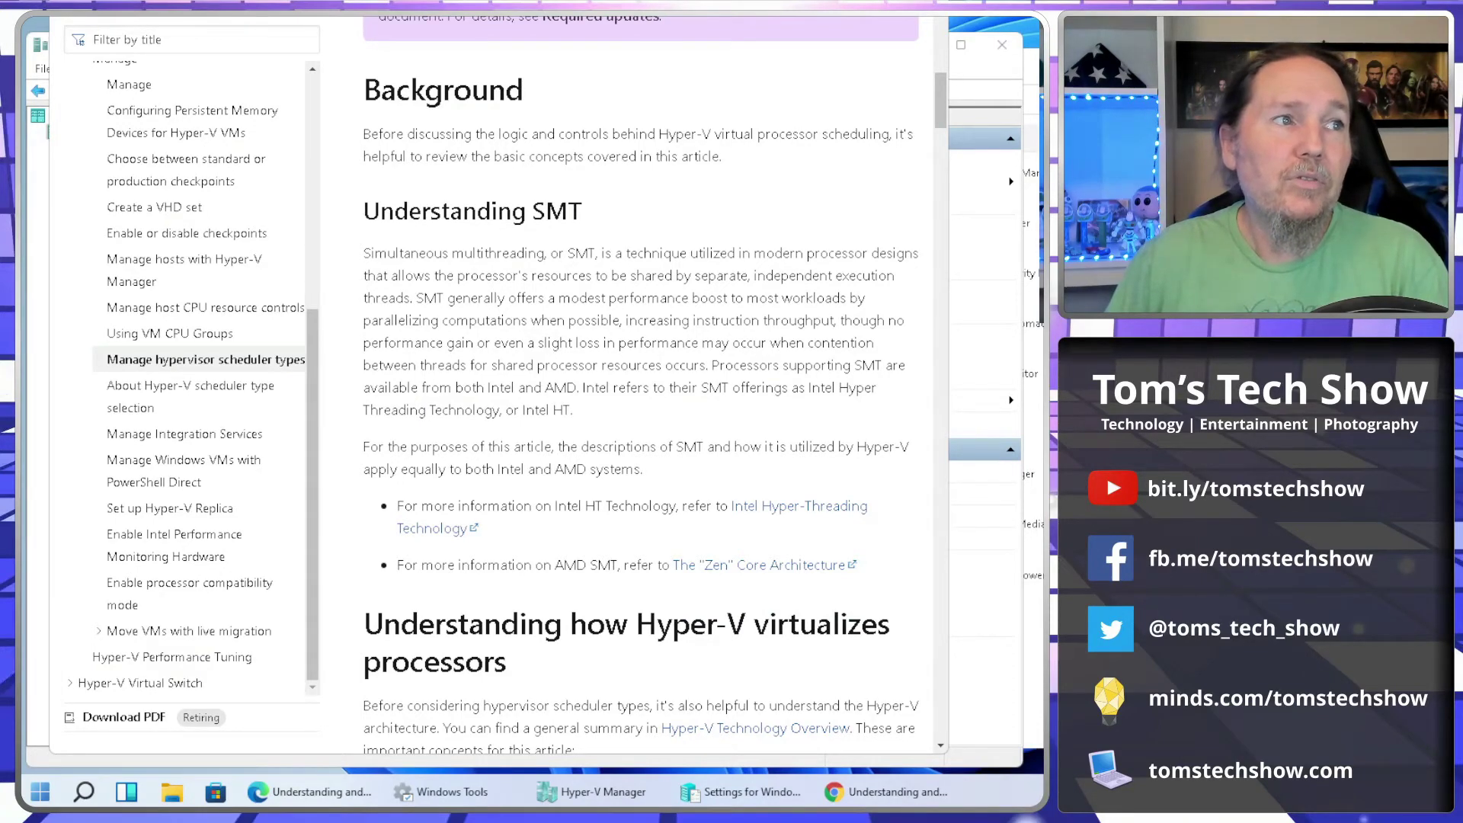
Check the host CPU's core count, logical processors and virtualization status in Task Manager, and minimize it.
key("ctrl+shift+Escape")
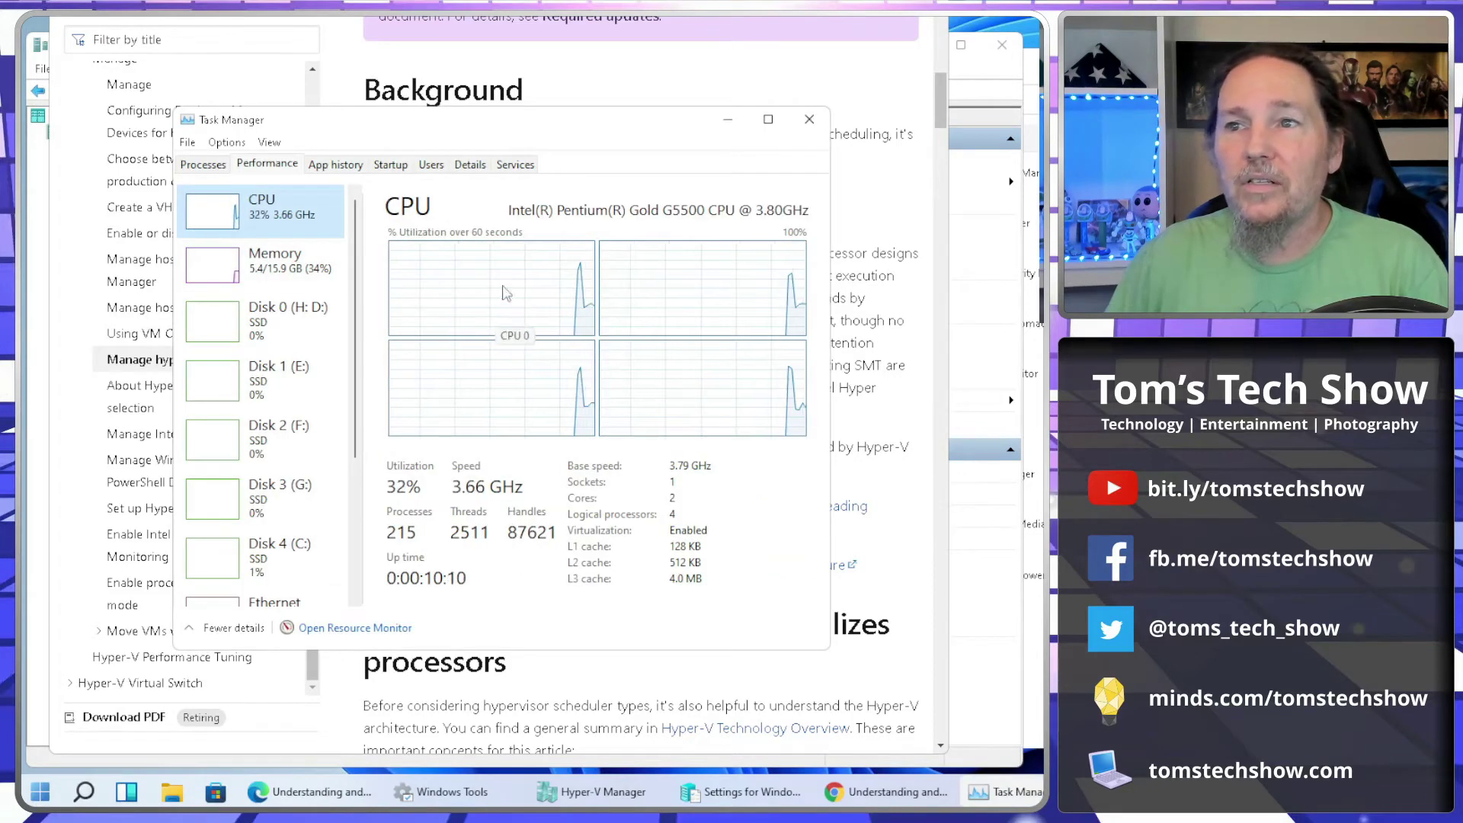
left_click(693, 484)
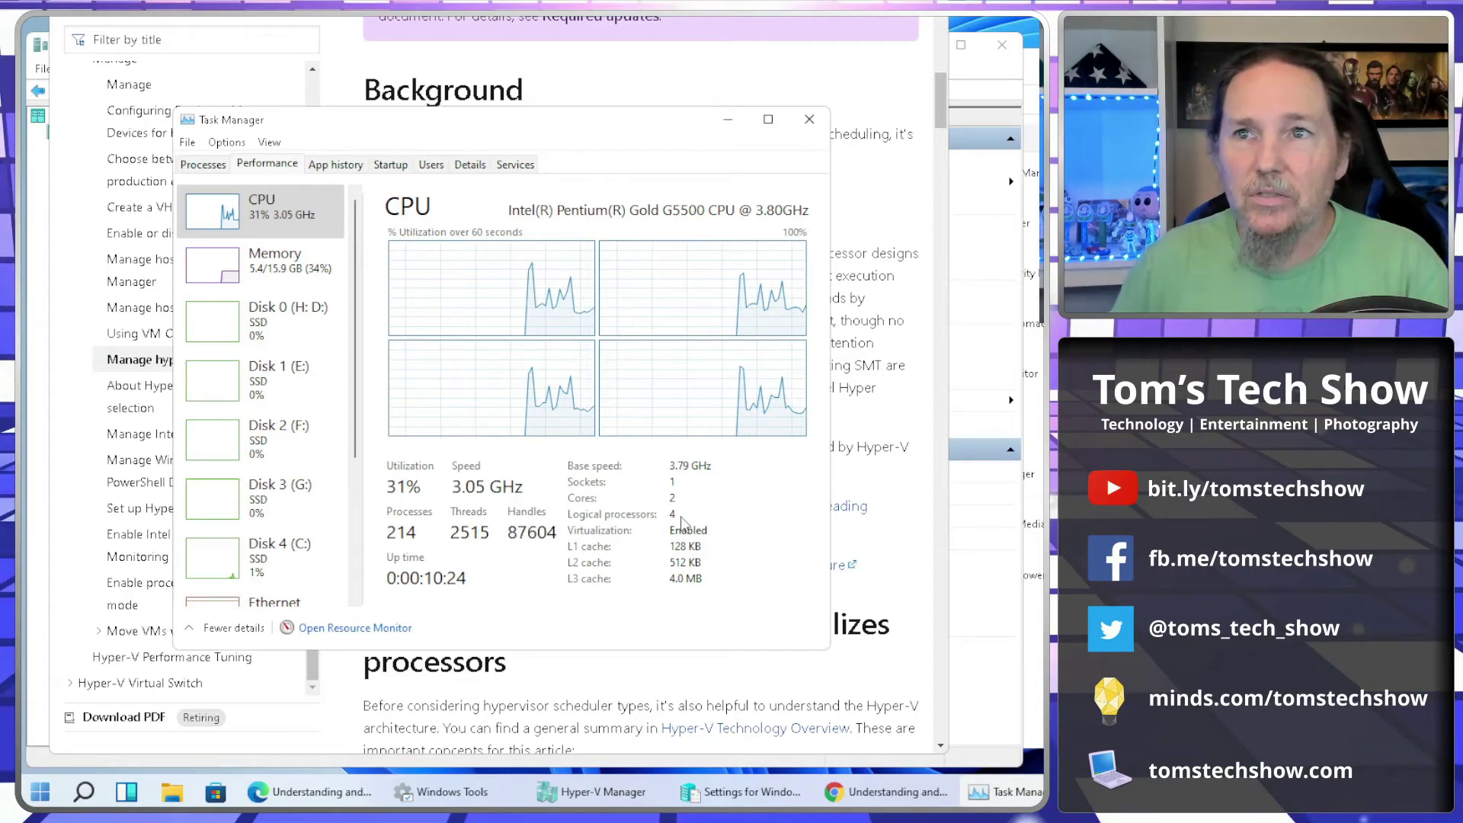
left_click(727, 120)
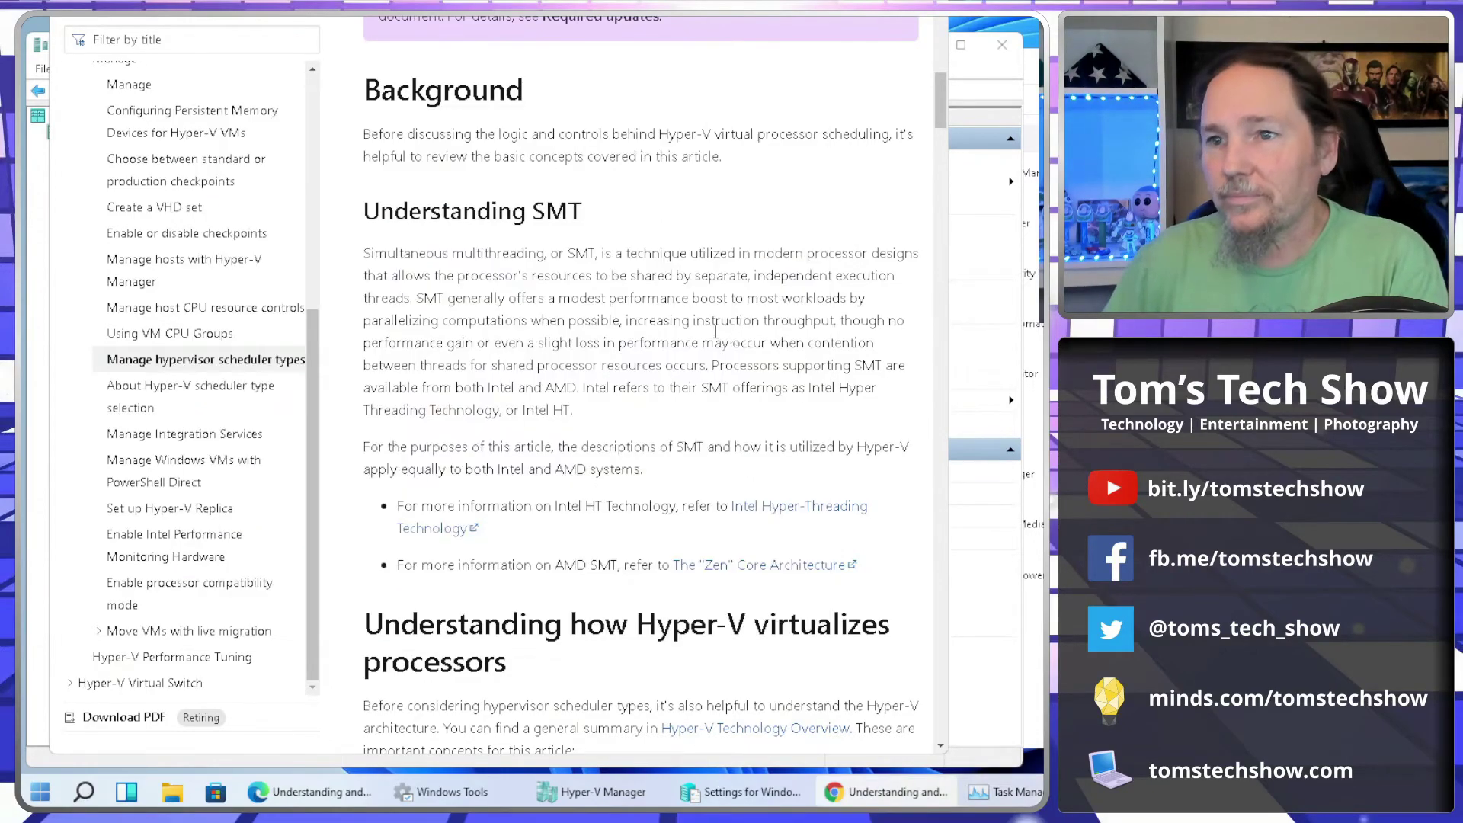
Find the article's section on selecting the hypervisor scheduler type and review the Classic, Core and Root options.
scroll(695, 375, "down", 8)
left_click_drag(940, 162, 921, 548)
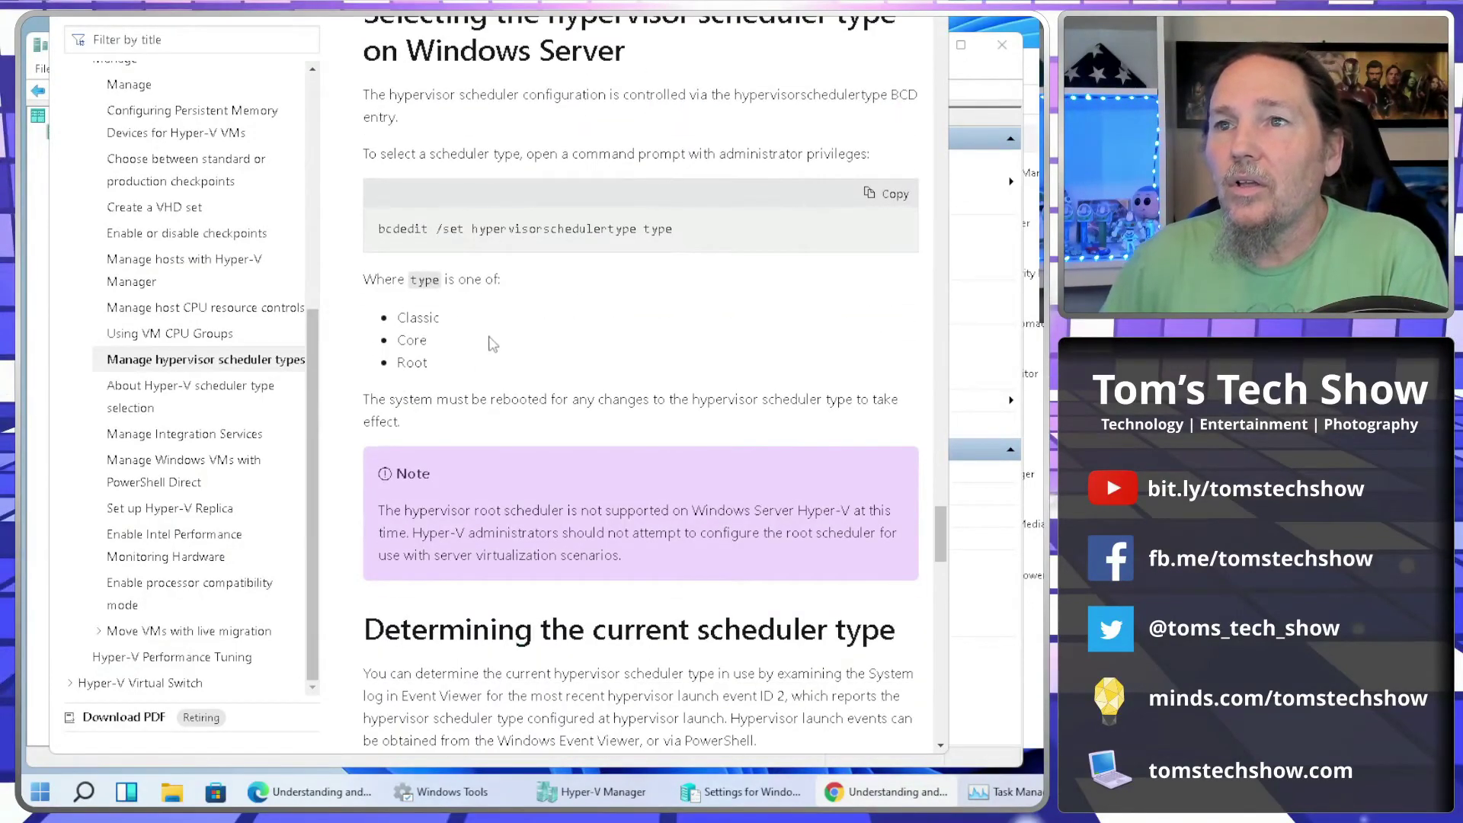
left_click_drag(366, 282, 529, 302)
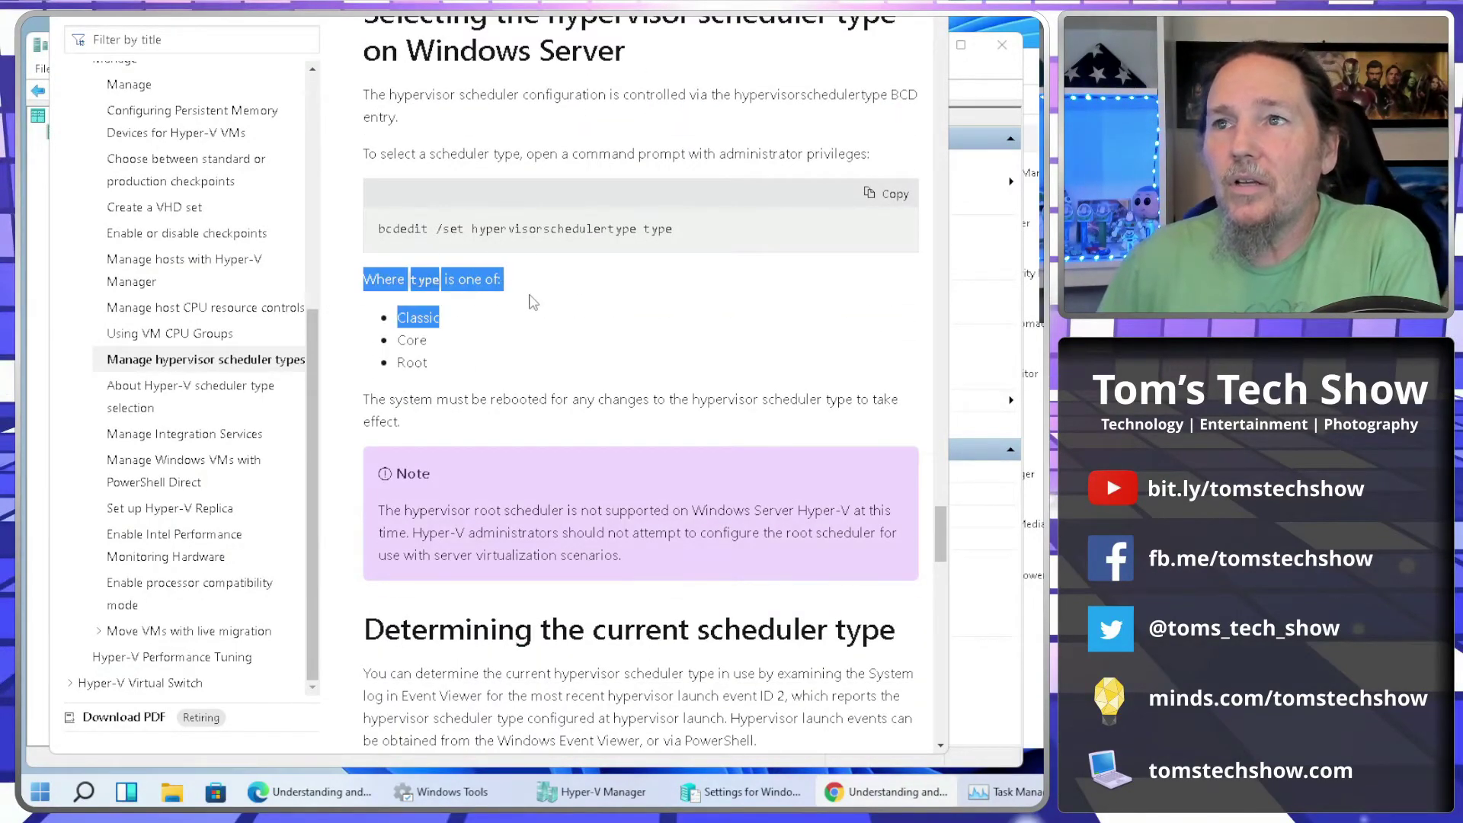
left_click(534, 303)
left_click_drag(404, 317, 452, 367)
double_click(411, 340)
left_click(579, 356)
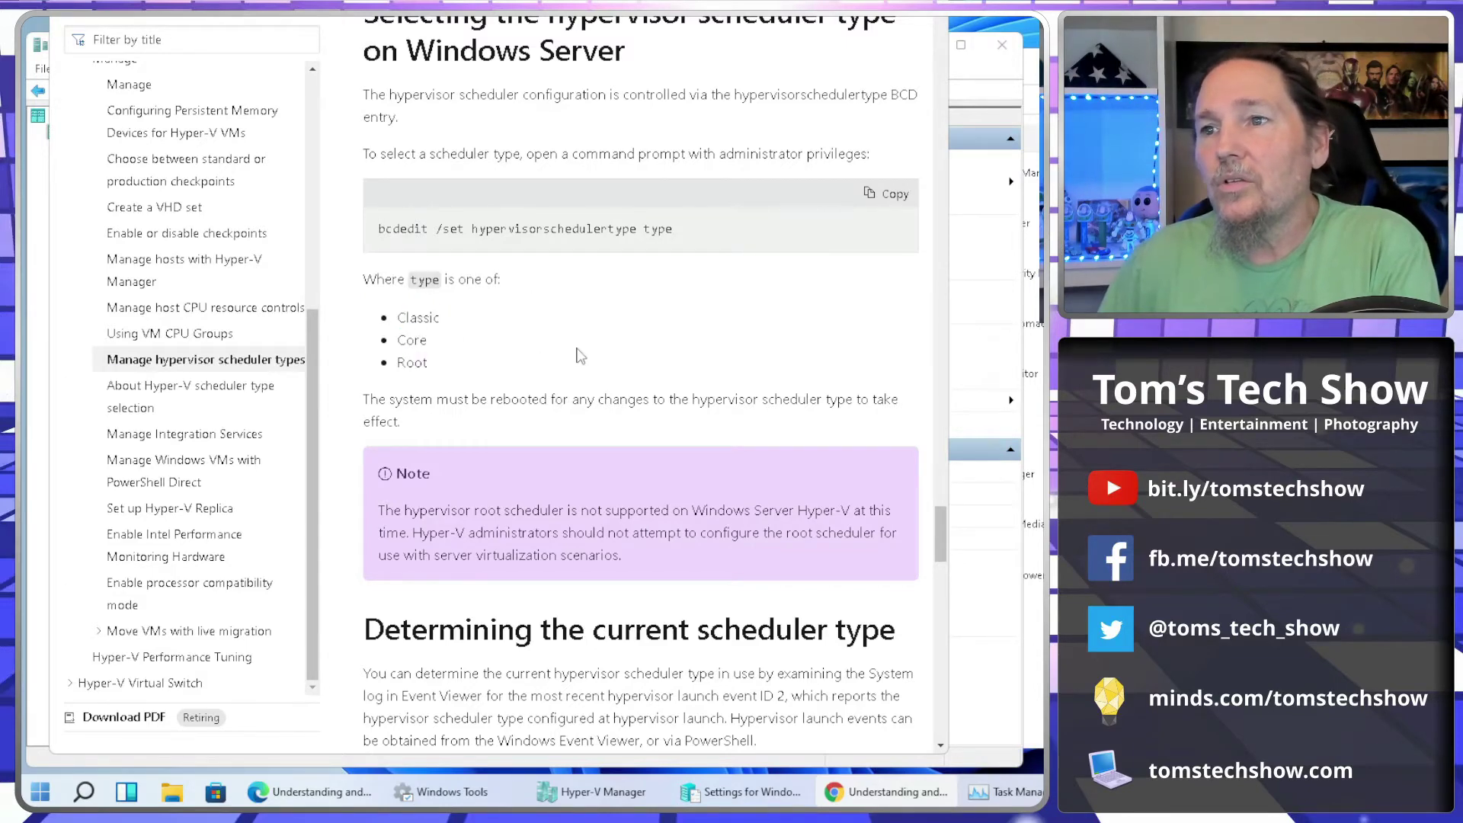
Read how to determine the current scheduler type from hypervisor launch event ID 2.
scroll(579, 356, "down", 5)
scroll(580, 356, "up", 4)
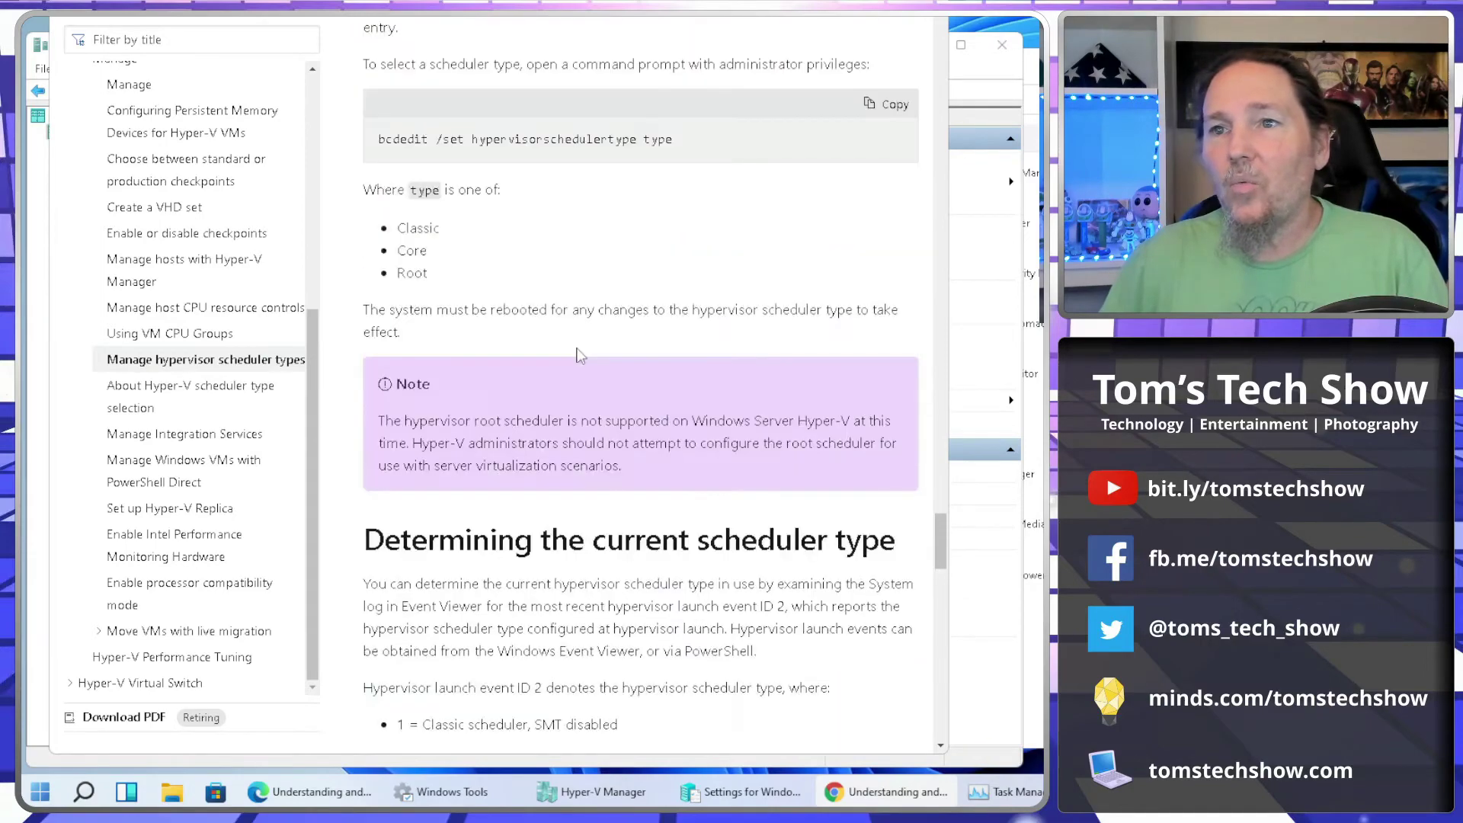
scroll(579, 356, "down", 5)
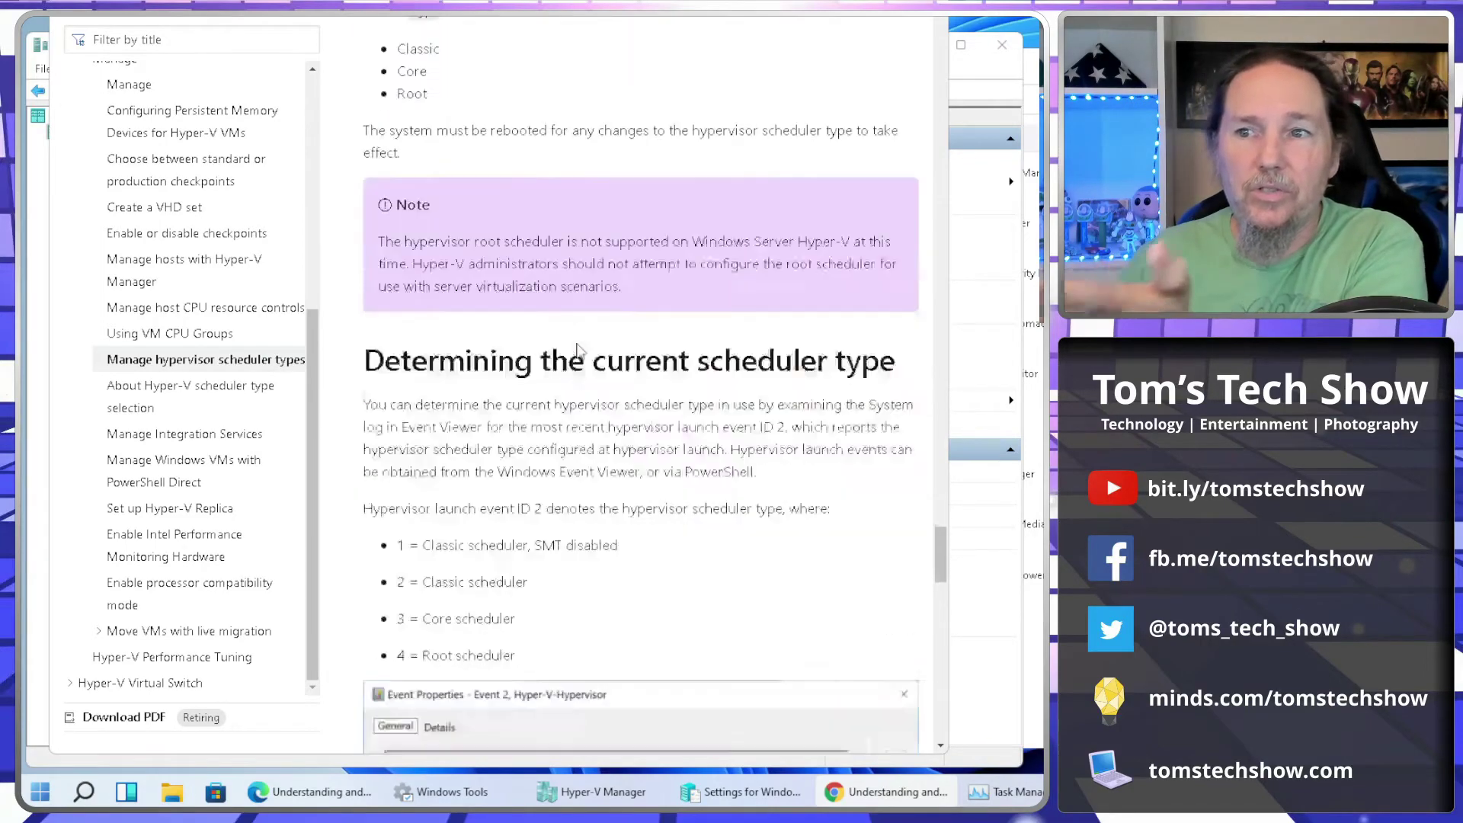
scroll(579, 350, "down", 1)
scroll(579, 350, "up", 1)
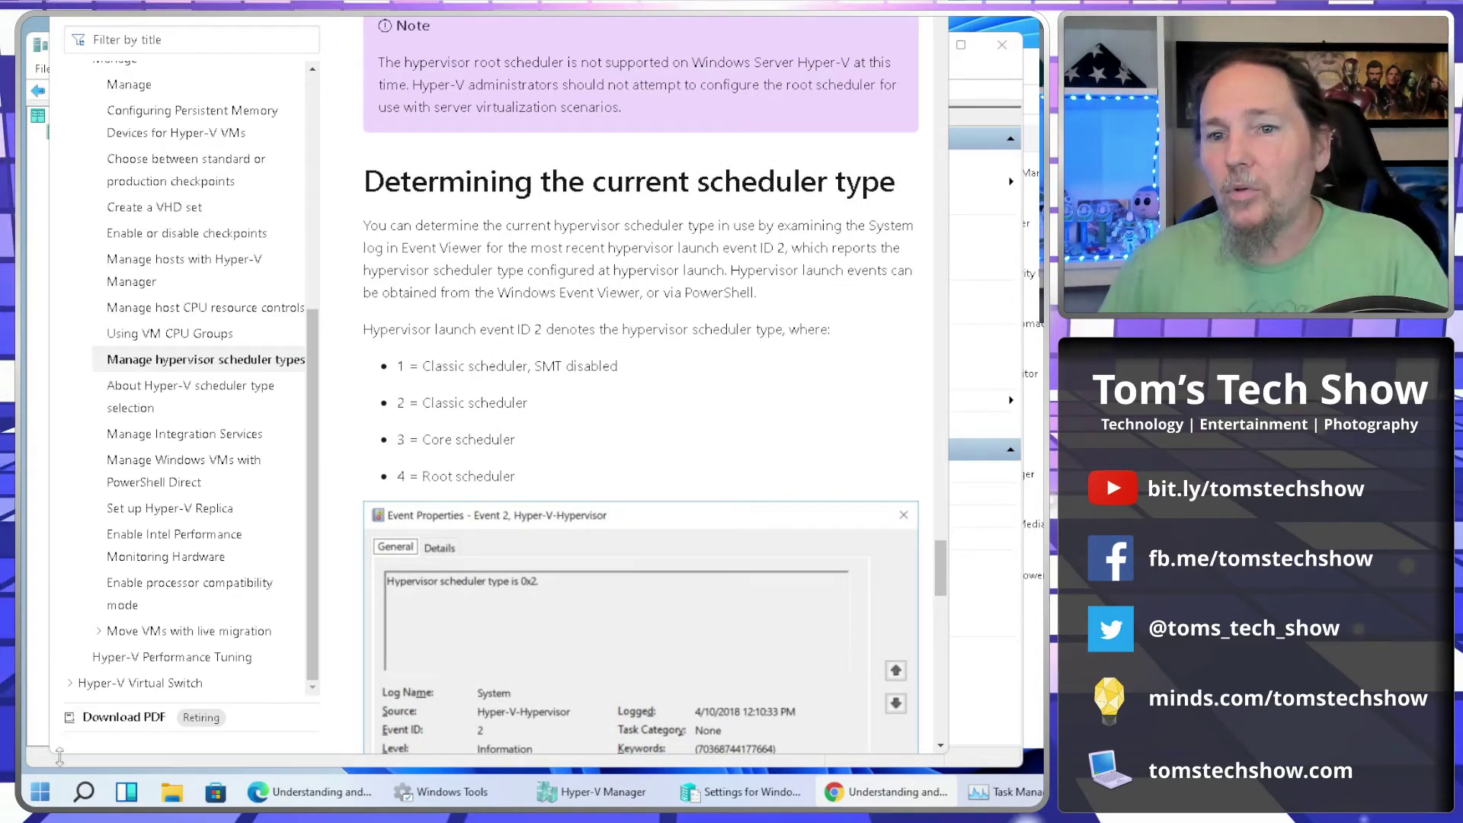
Open Event Viewer and display the System log under Windows Logs.
key("super")
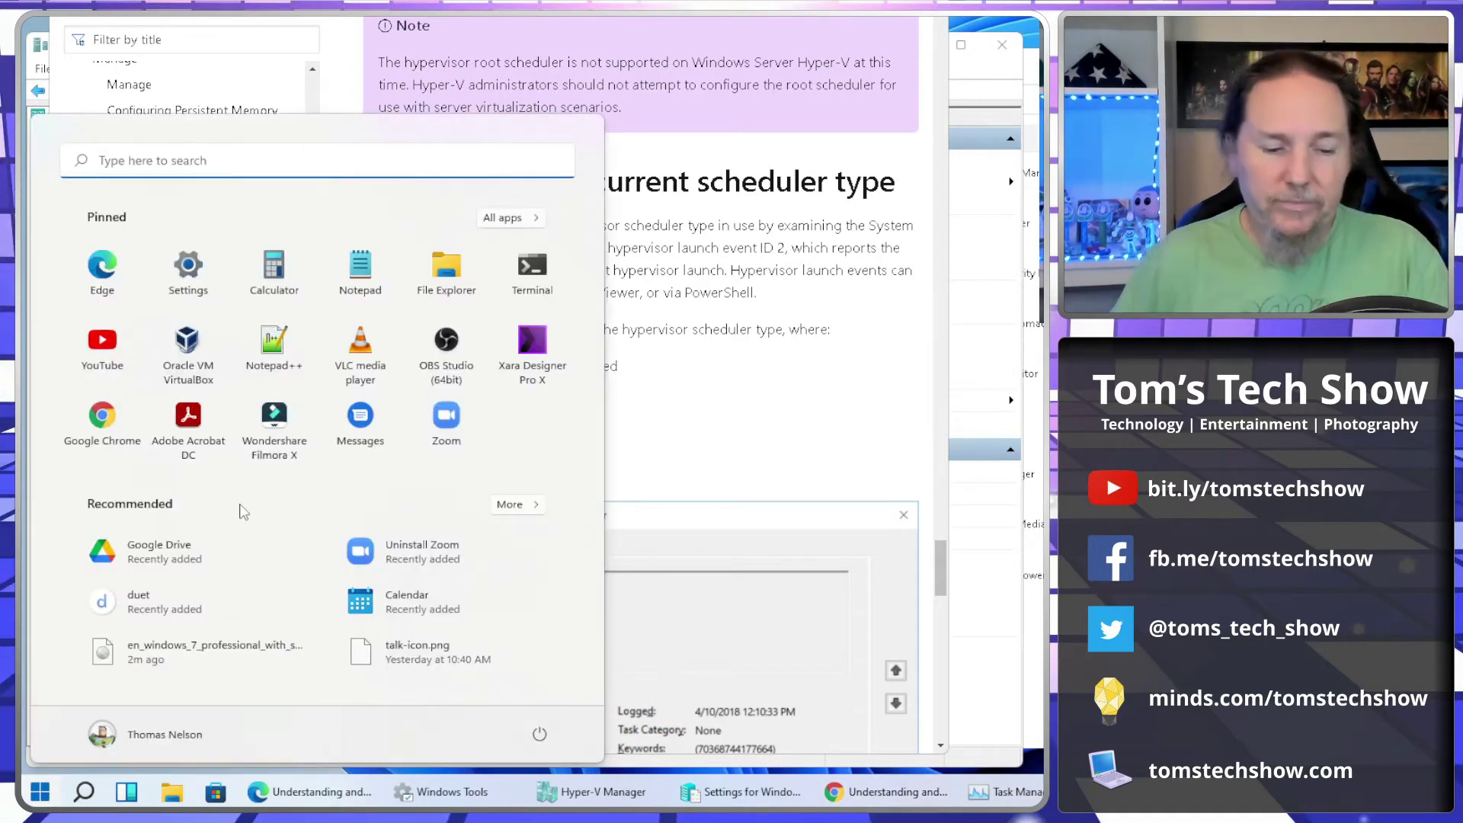
type("event")
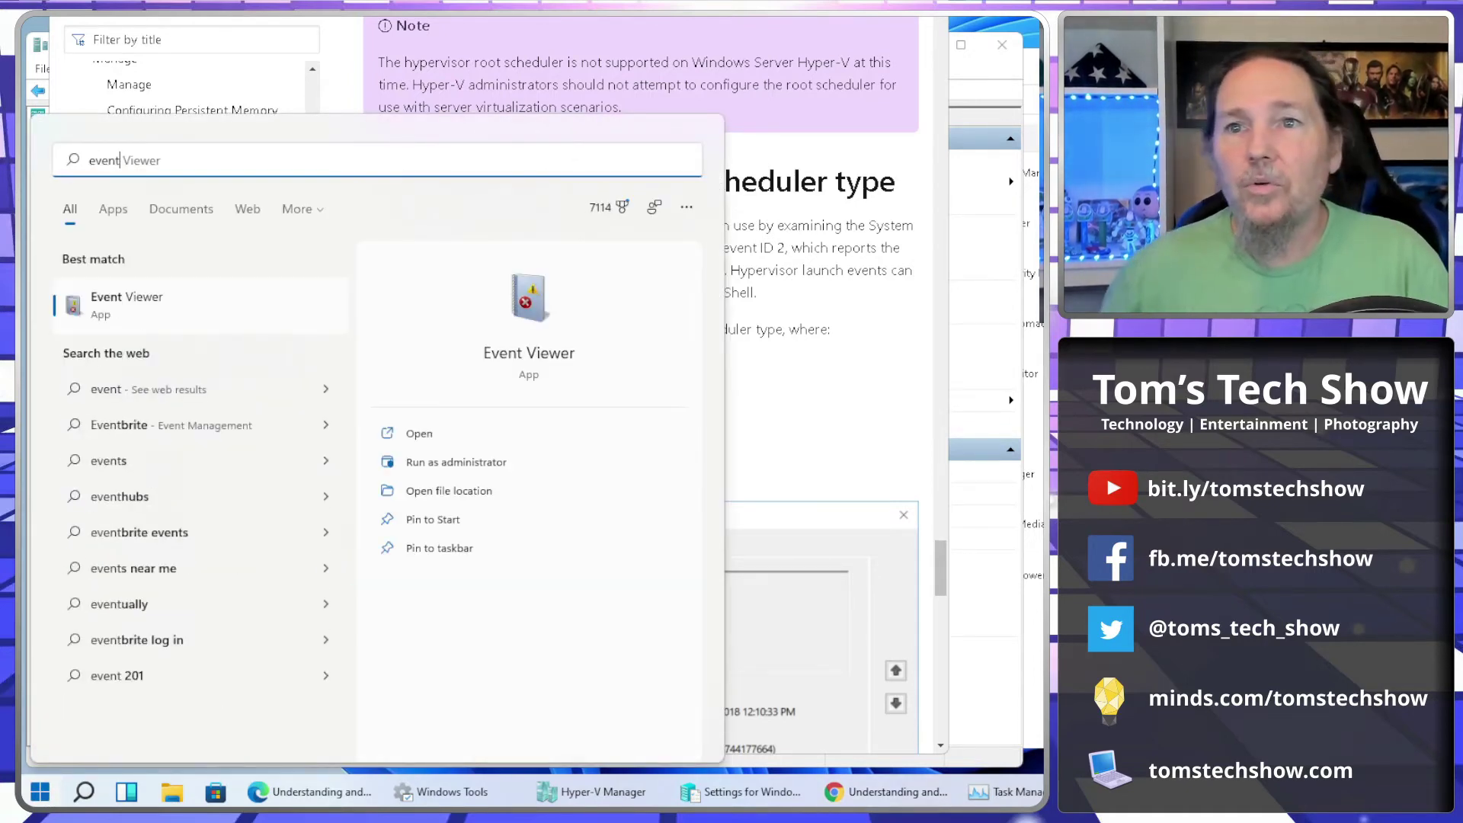
left_click(124, 313)
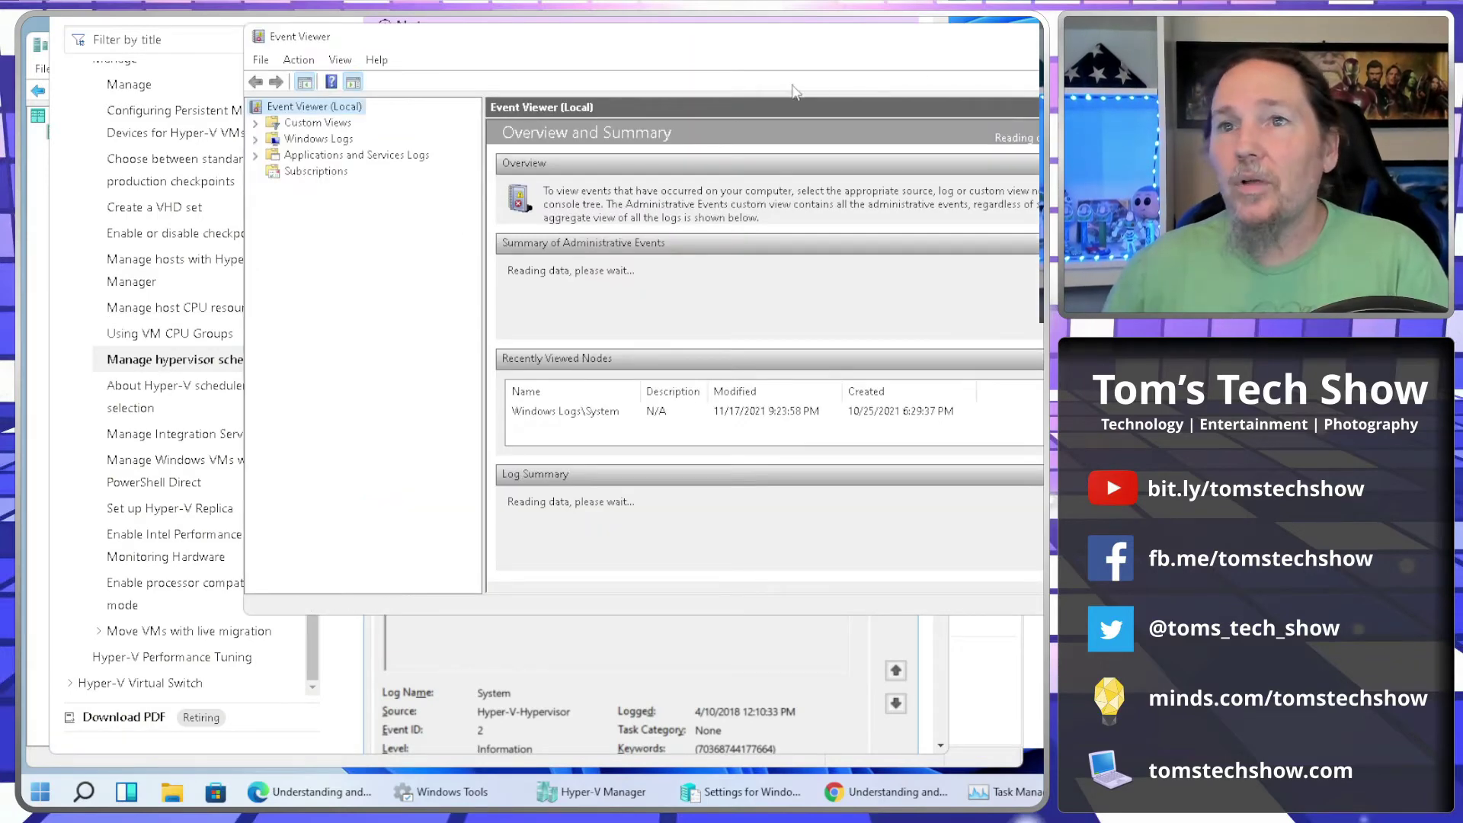
left_click_drag(835, 44, 652, 86)
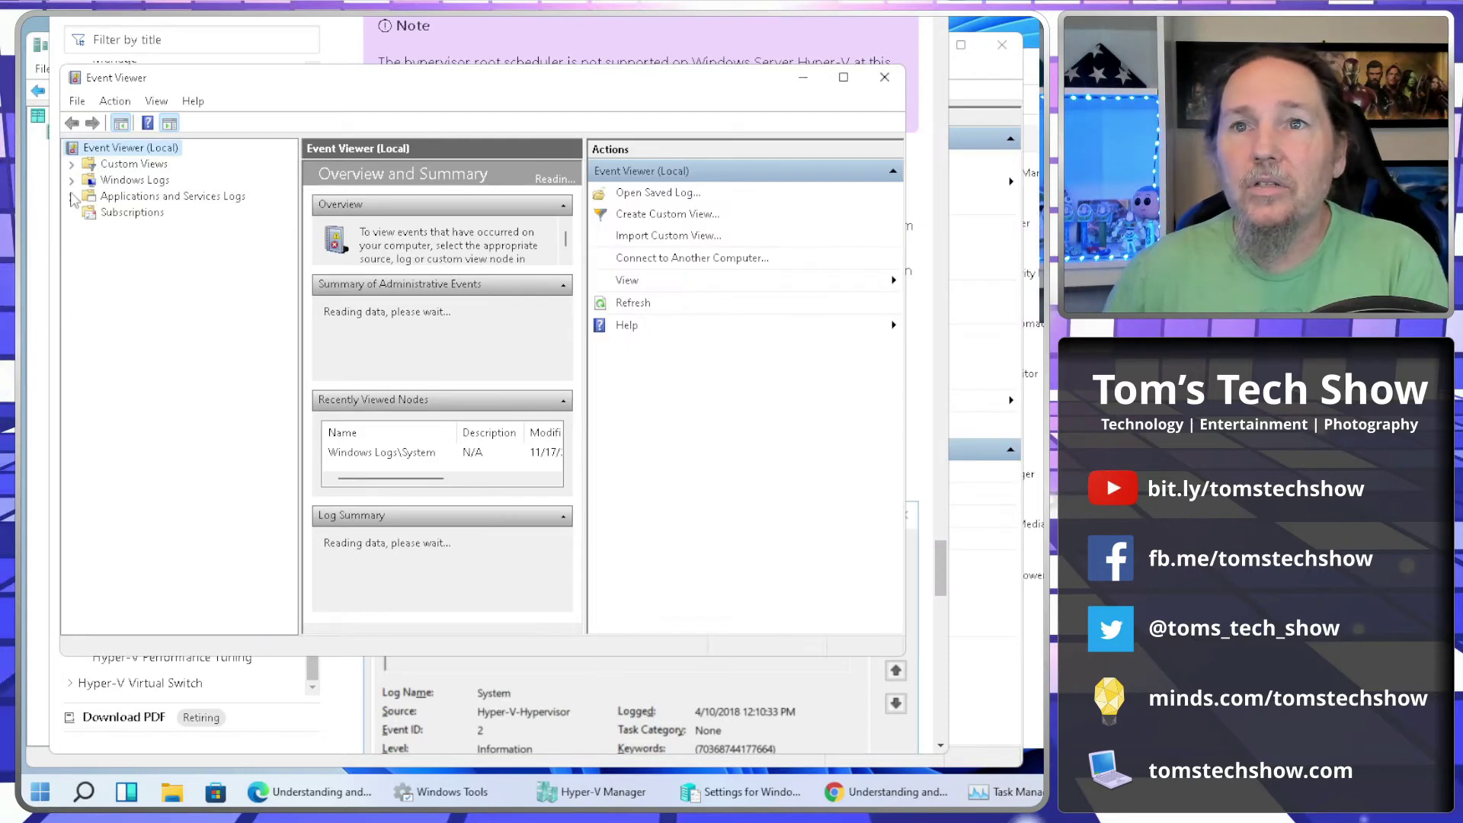
left_click(71, 179)
left_click(148, 247)
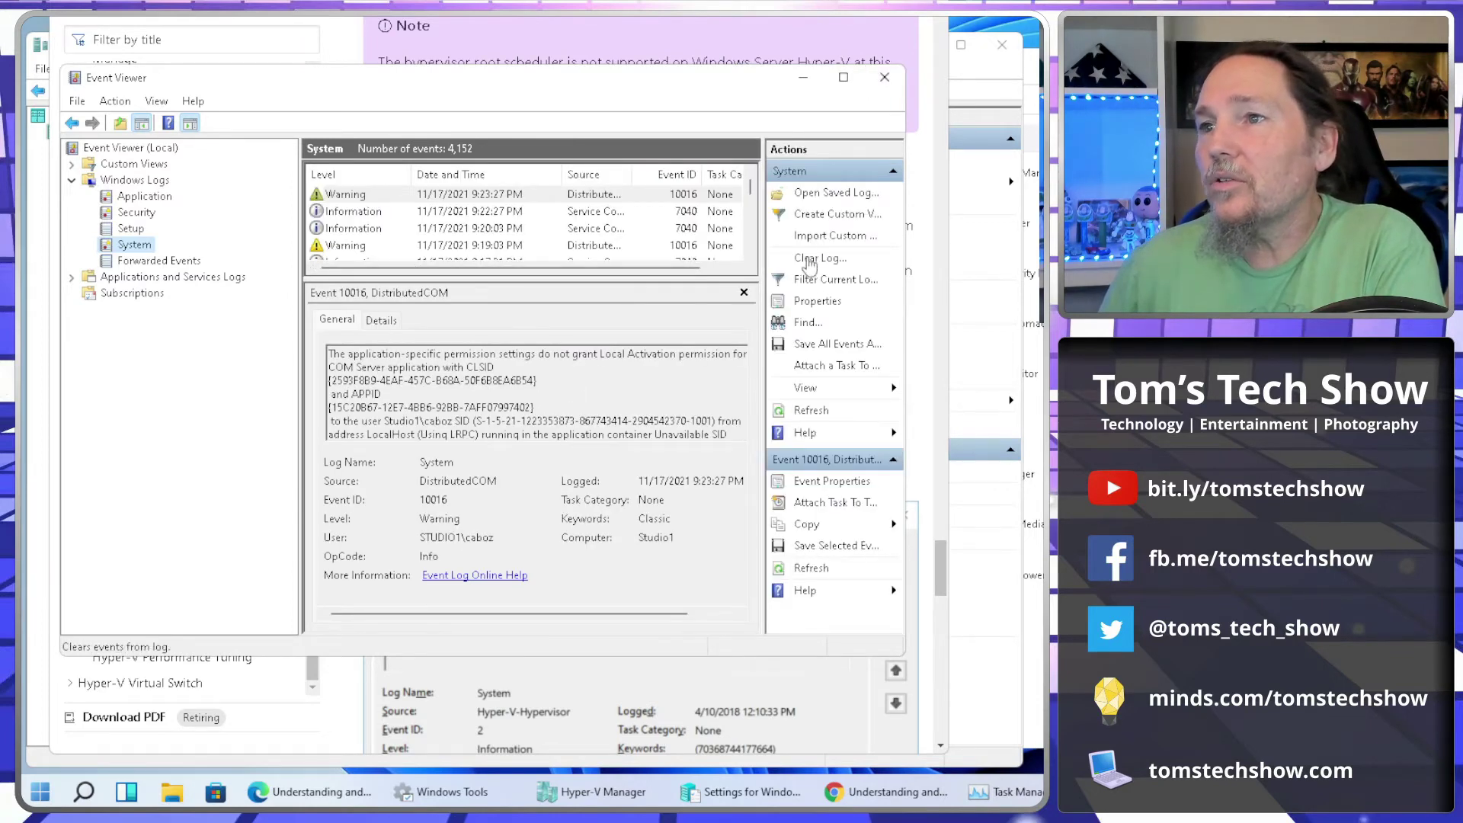
Set up a filter on the System log for event ID 2.
left_click(822, 282)
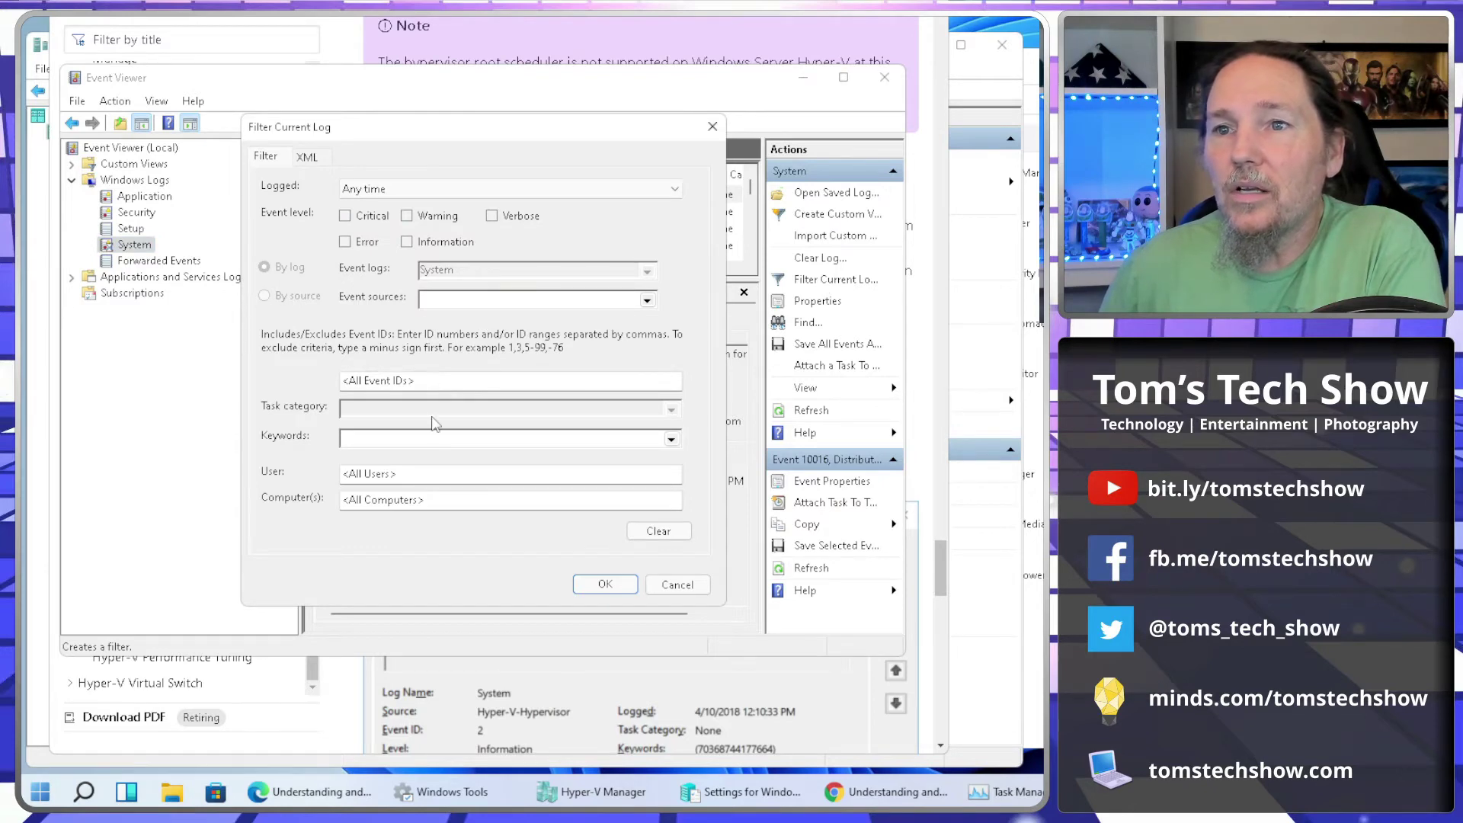
left_click(416, 382)
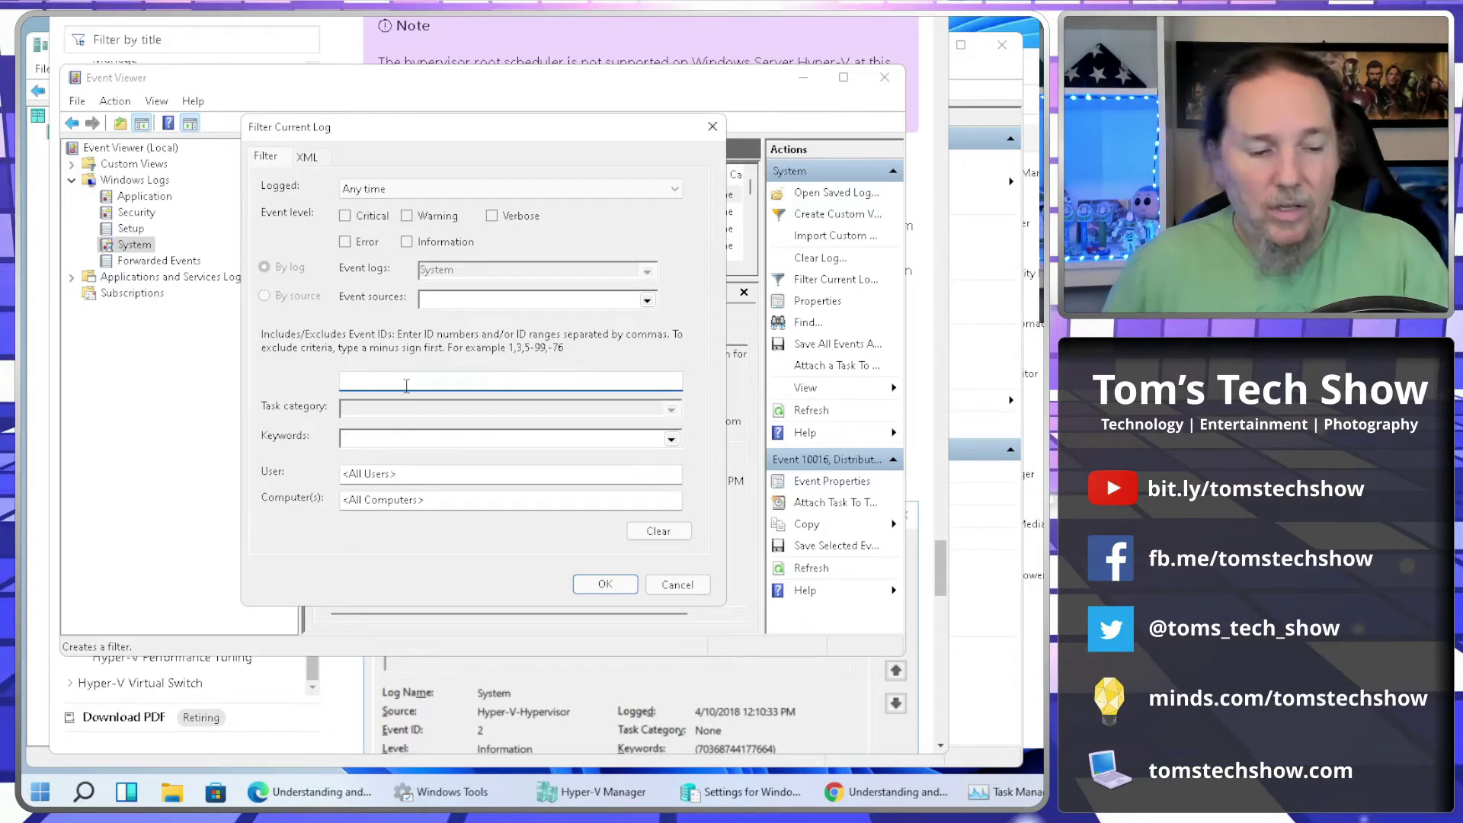
left_click(450, 303)
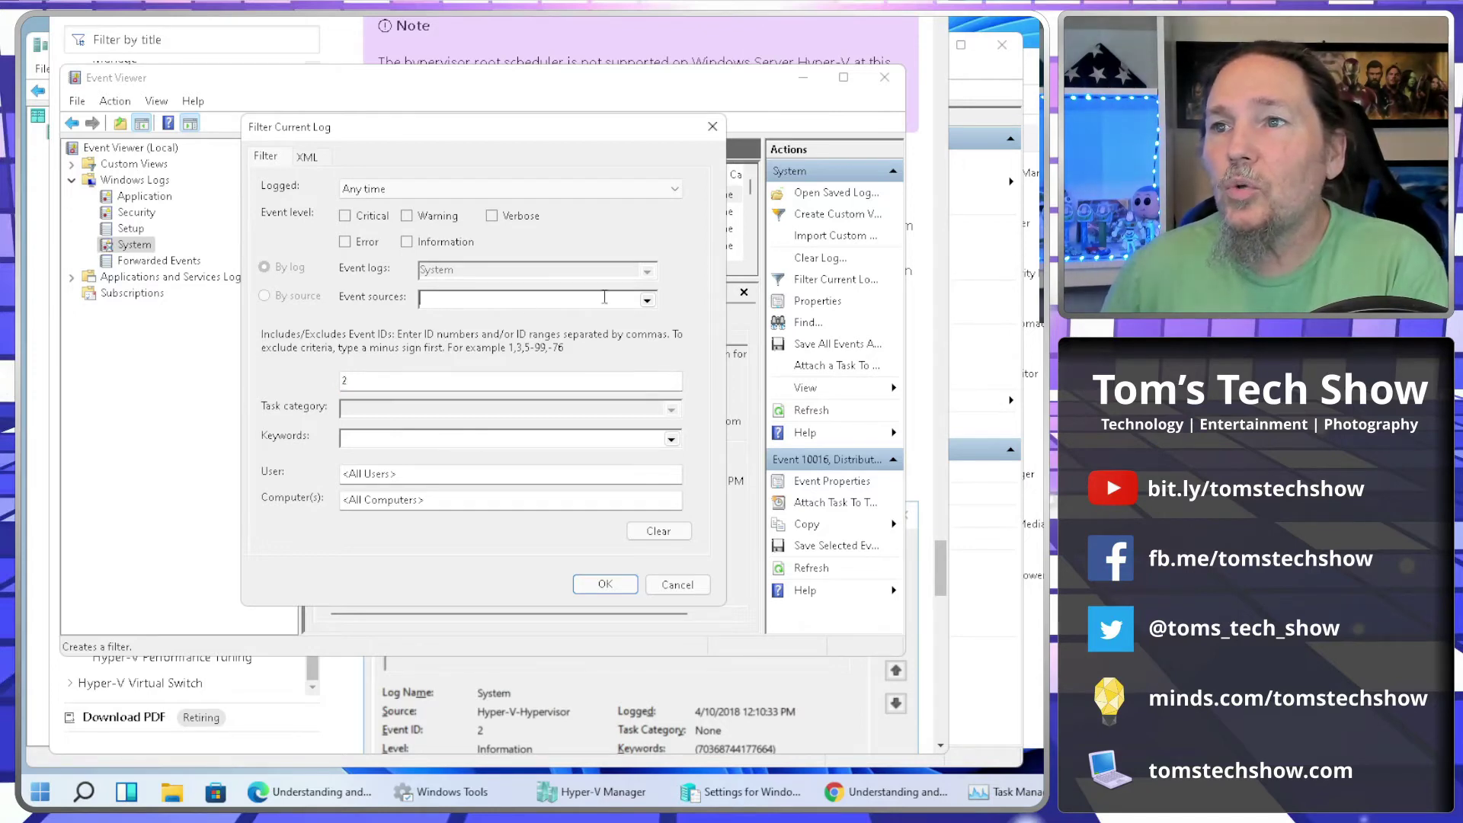
Look through the filter's available event sources for the Hyper-V entries.
left_click(648, 305)
scroll(594, 446, "down", 3)
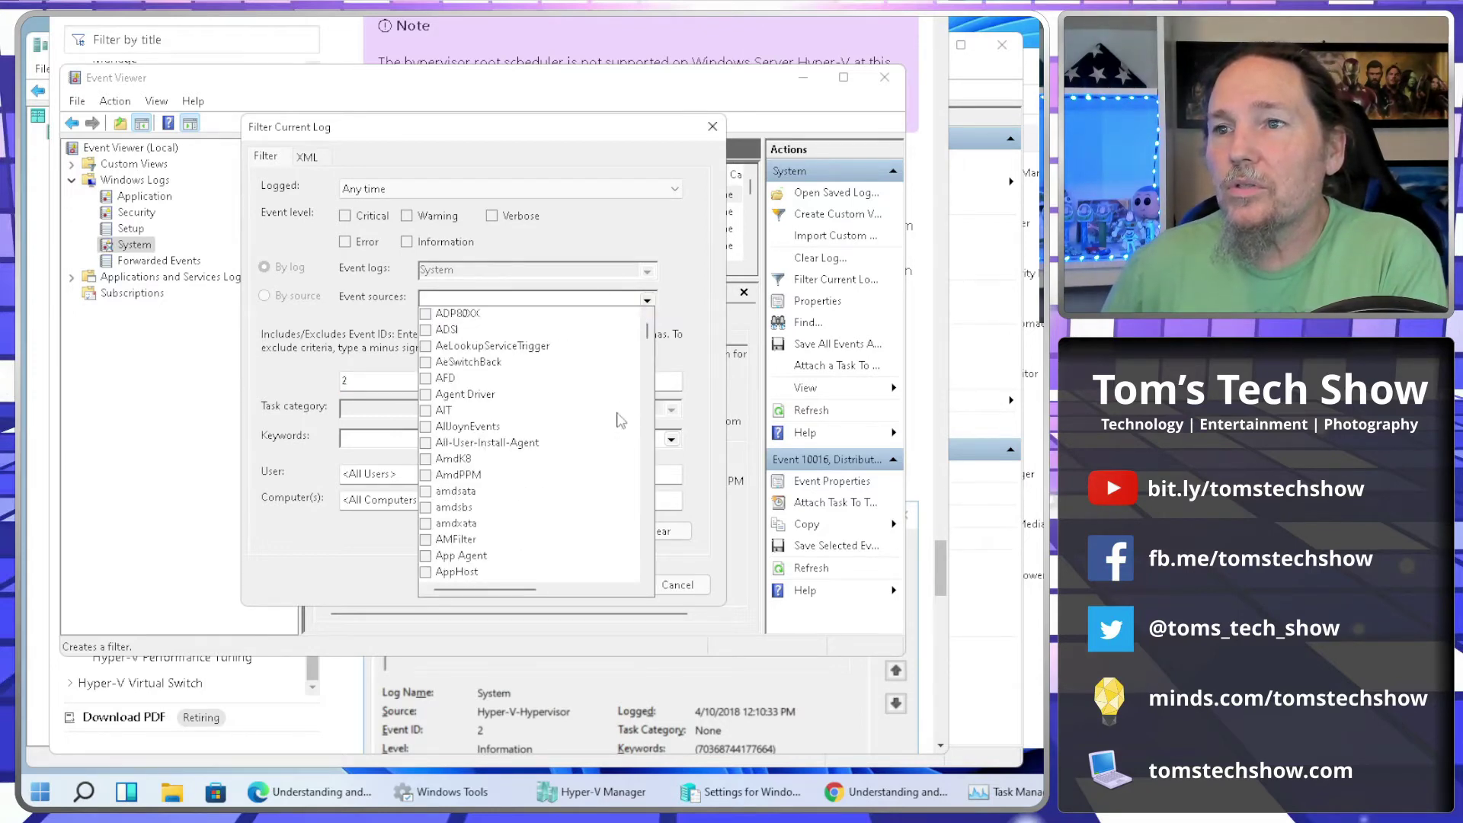
left_click_drag(644, 335, 647, 412)
scroll(606, 448, "down", 5)
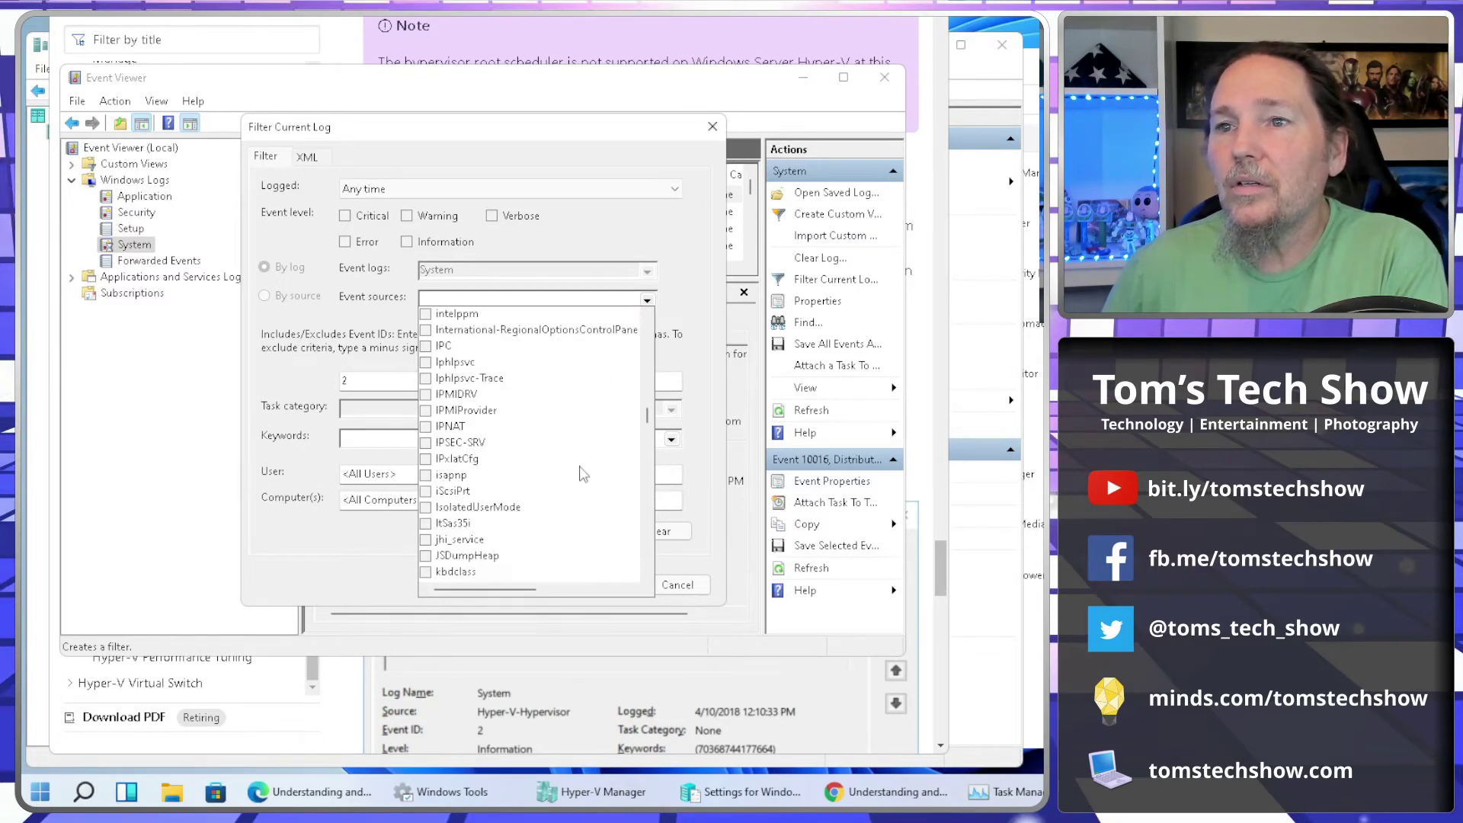
scroll(583, 474, "down", 6)
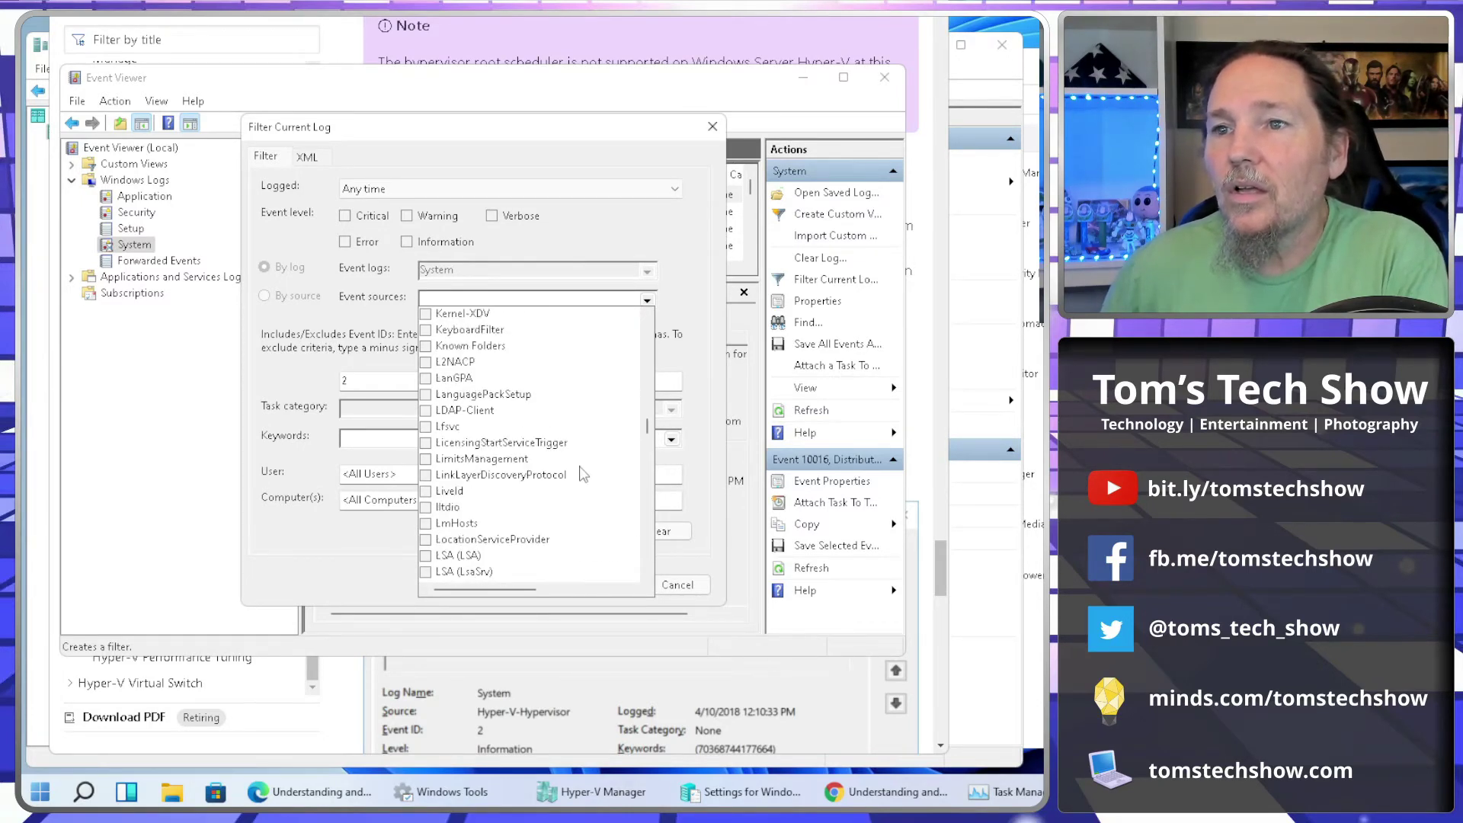
scroll(583, 474, "up", 12)
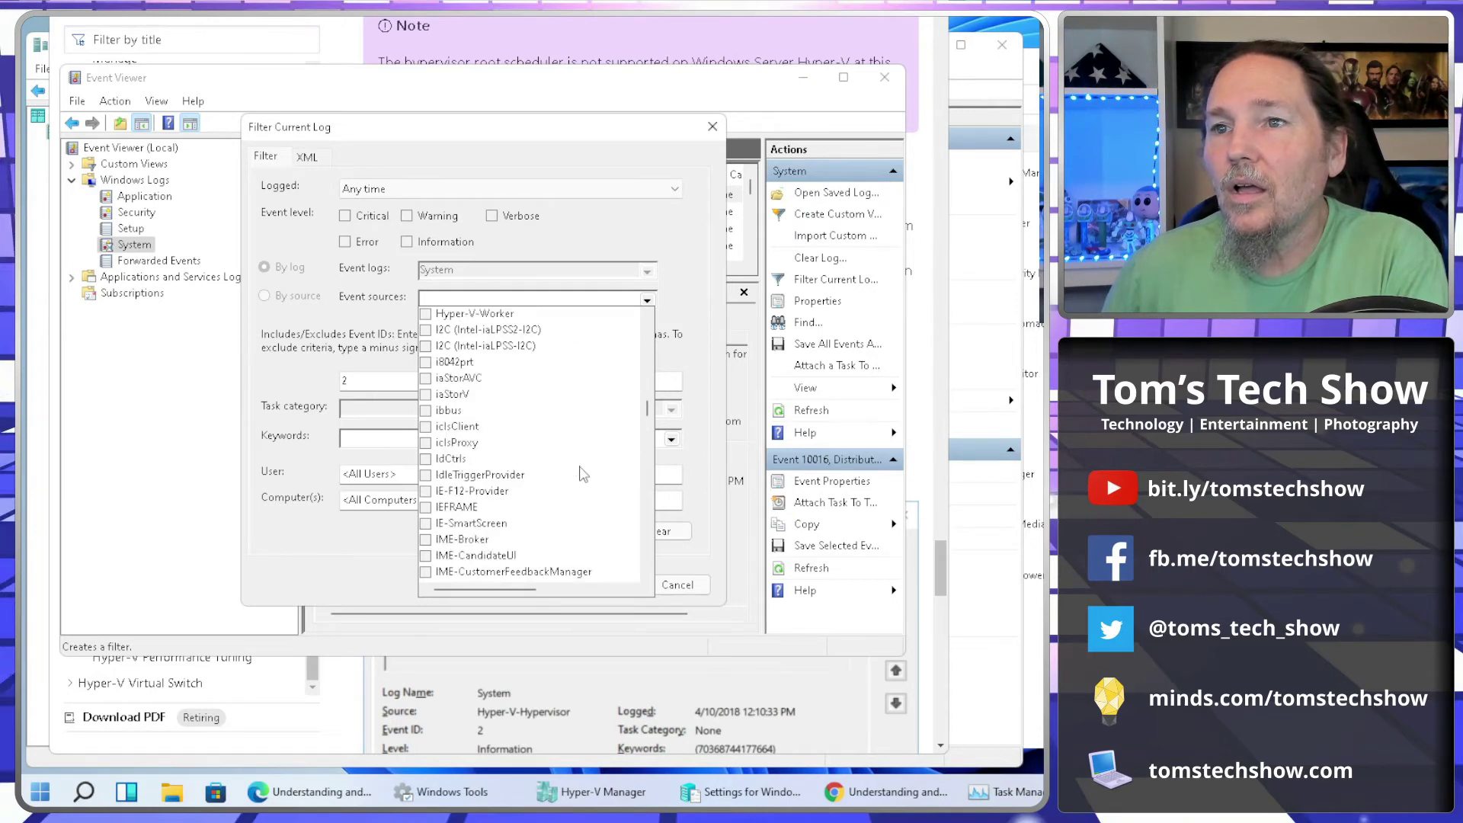
scroll(583, 474, "up", 5)
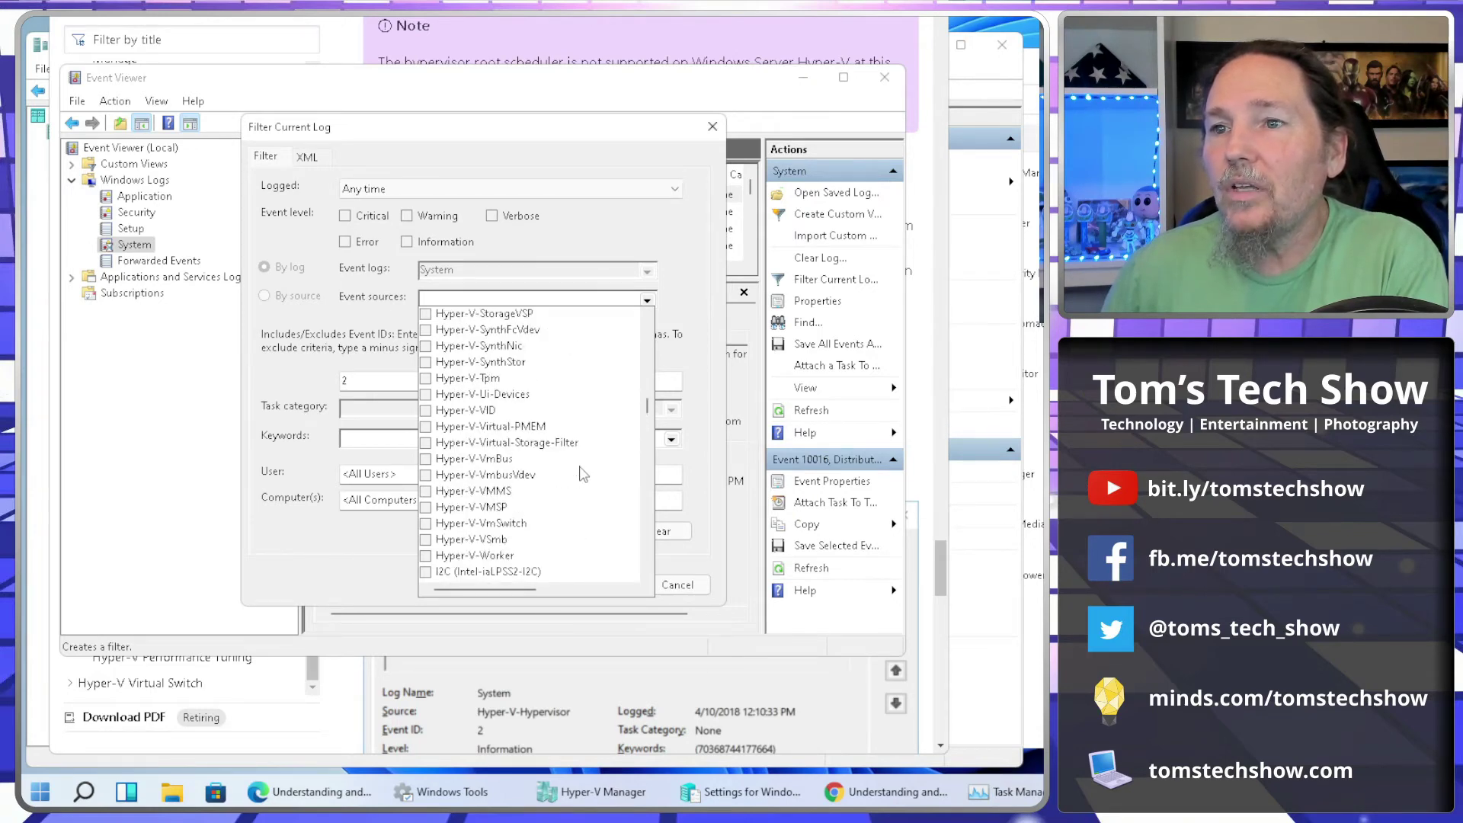
scroll(583, 474, "up", 10)
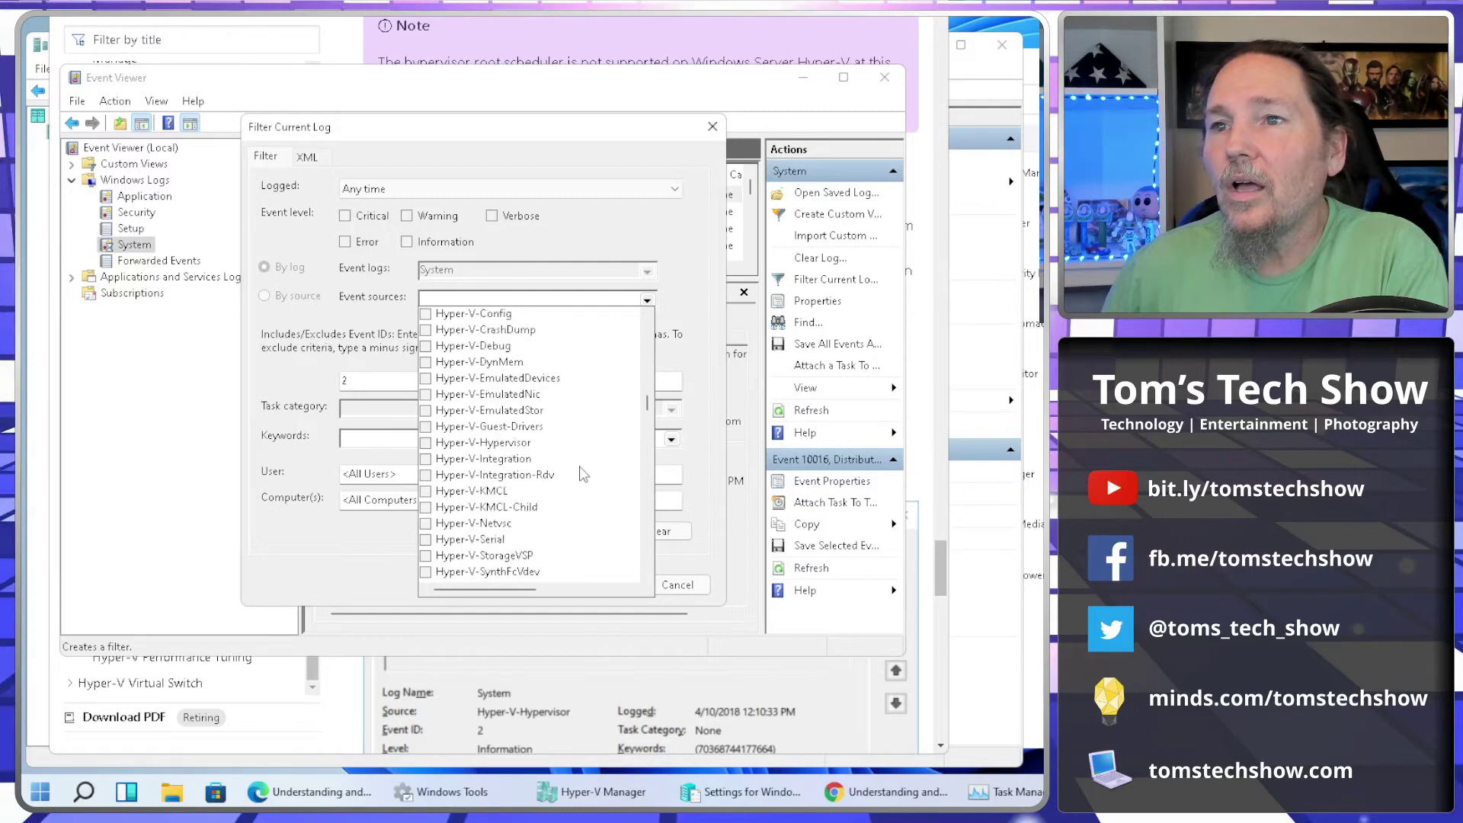
scroll(583, 474, "down", 4)
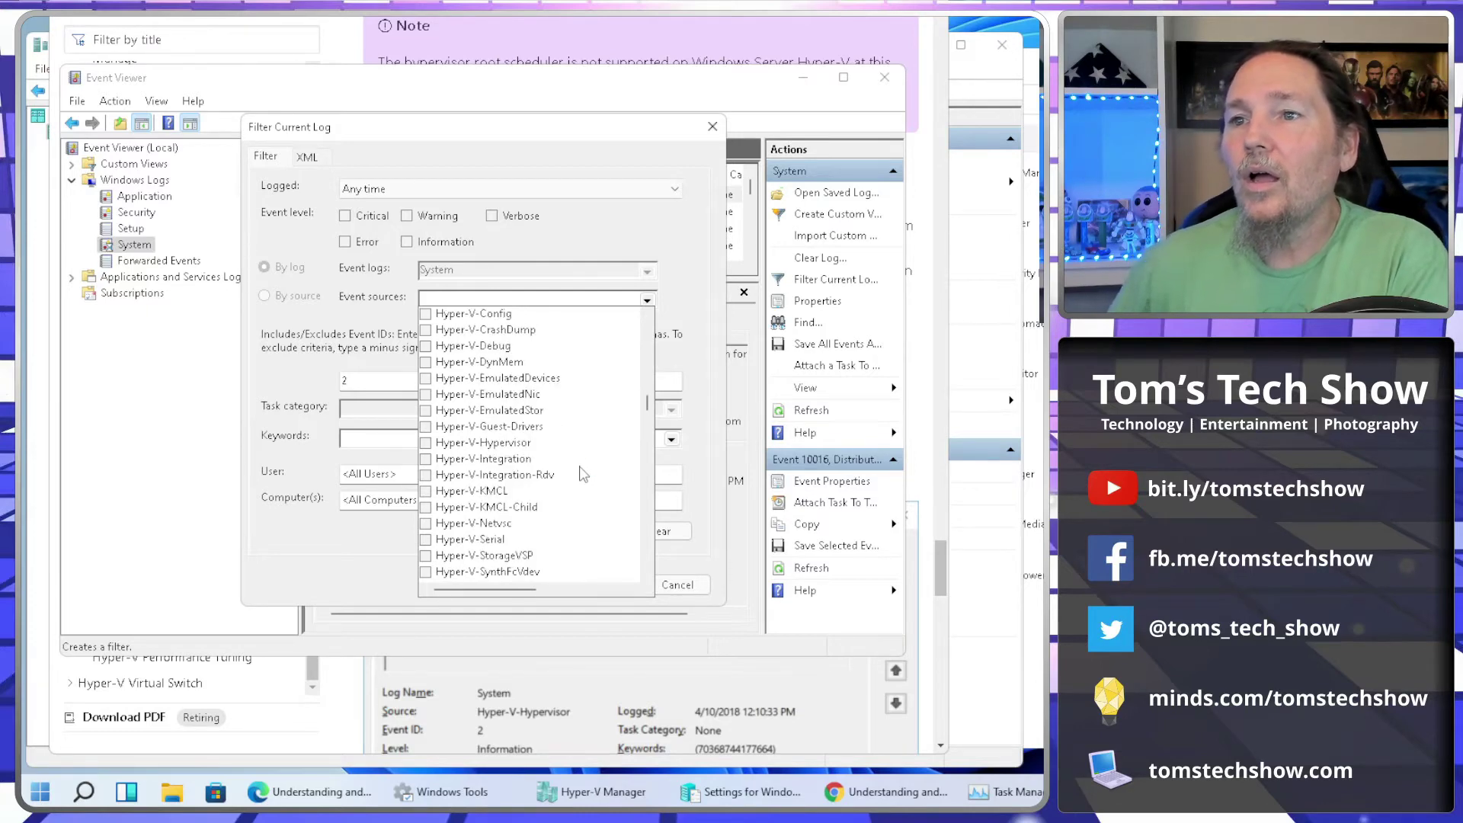
scroll(583, 474, "down", 2)
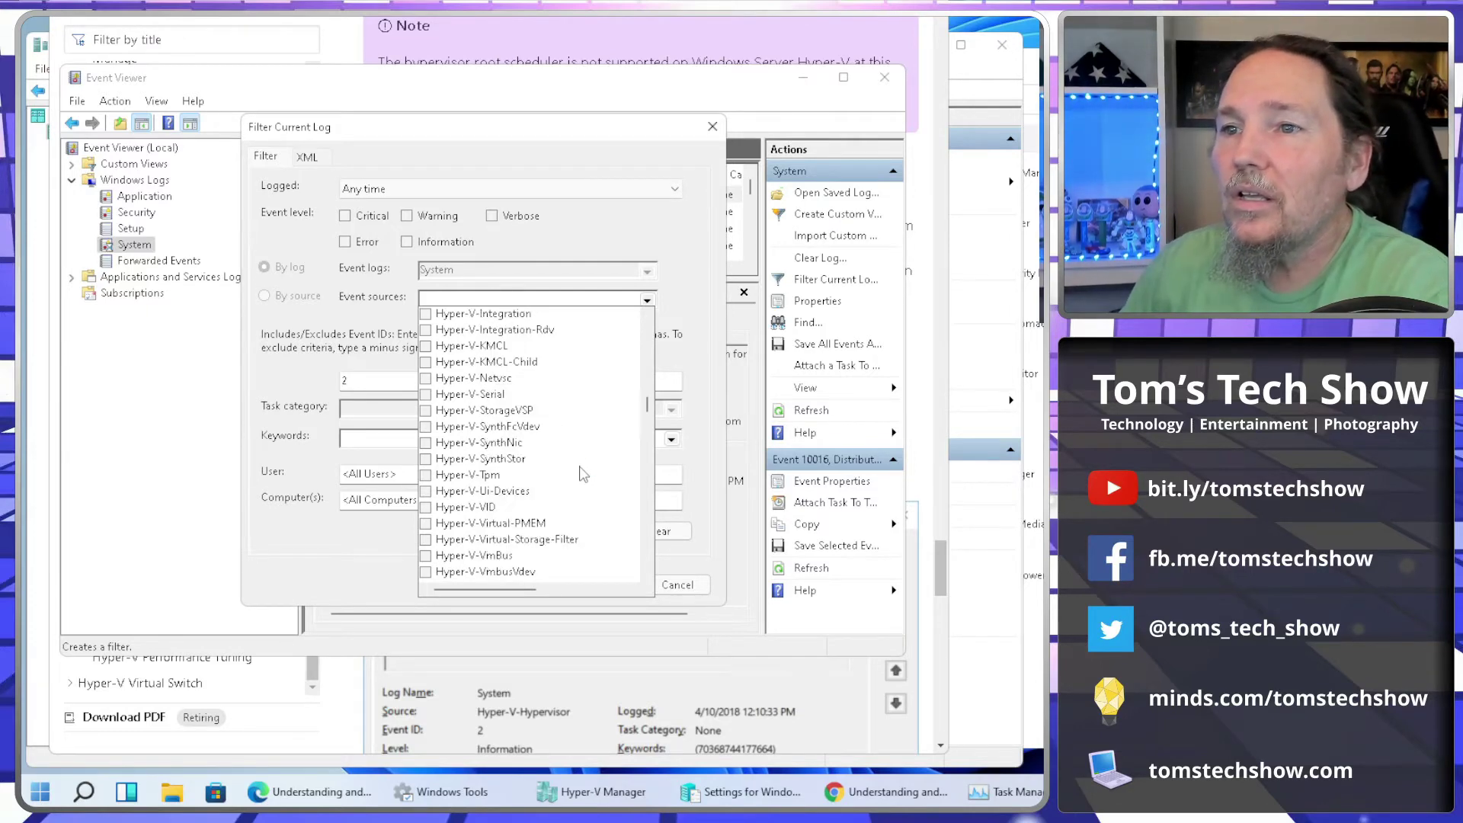
scroll(583, 474, "down", 2)
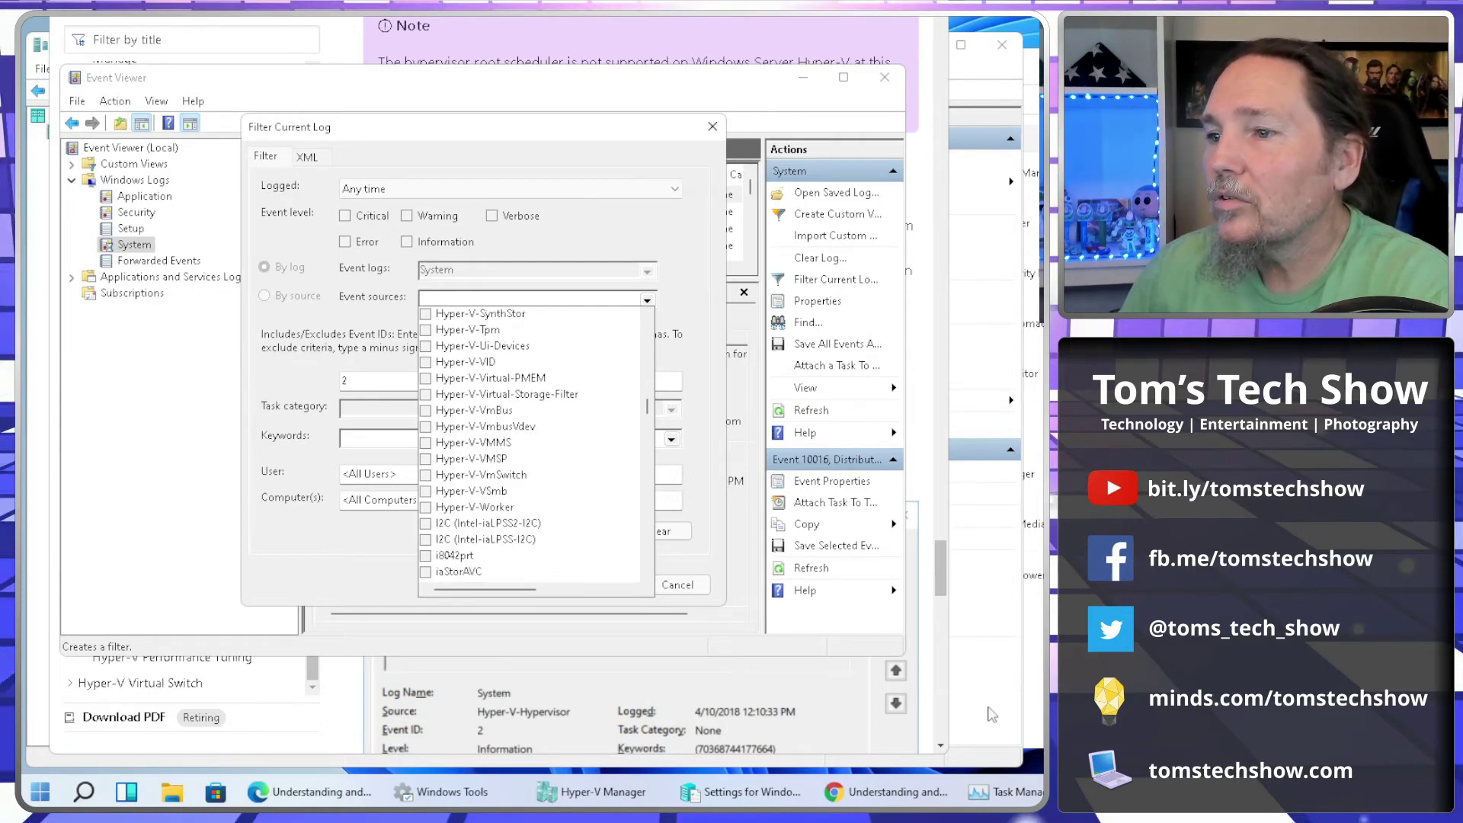
Check the scheduler article's example event for the source name of event ID 2 and return to the log filter.
left_click(859, 712)
scroll(697, 564, "down", 2)
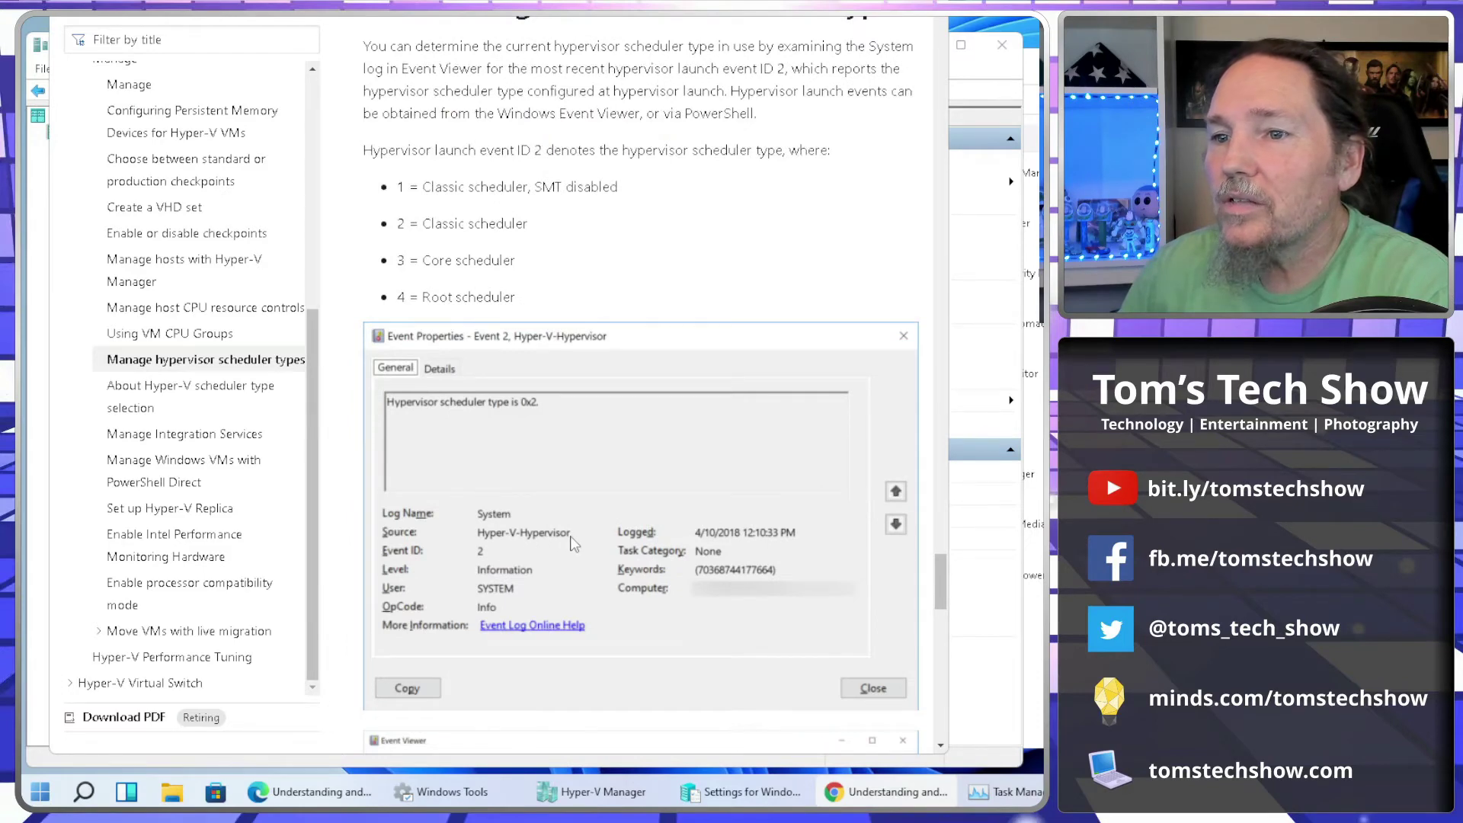
key("alt+Tab")
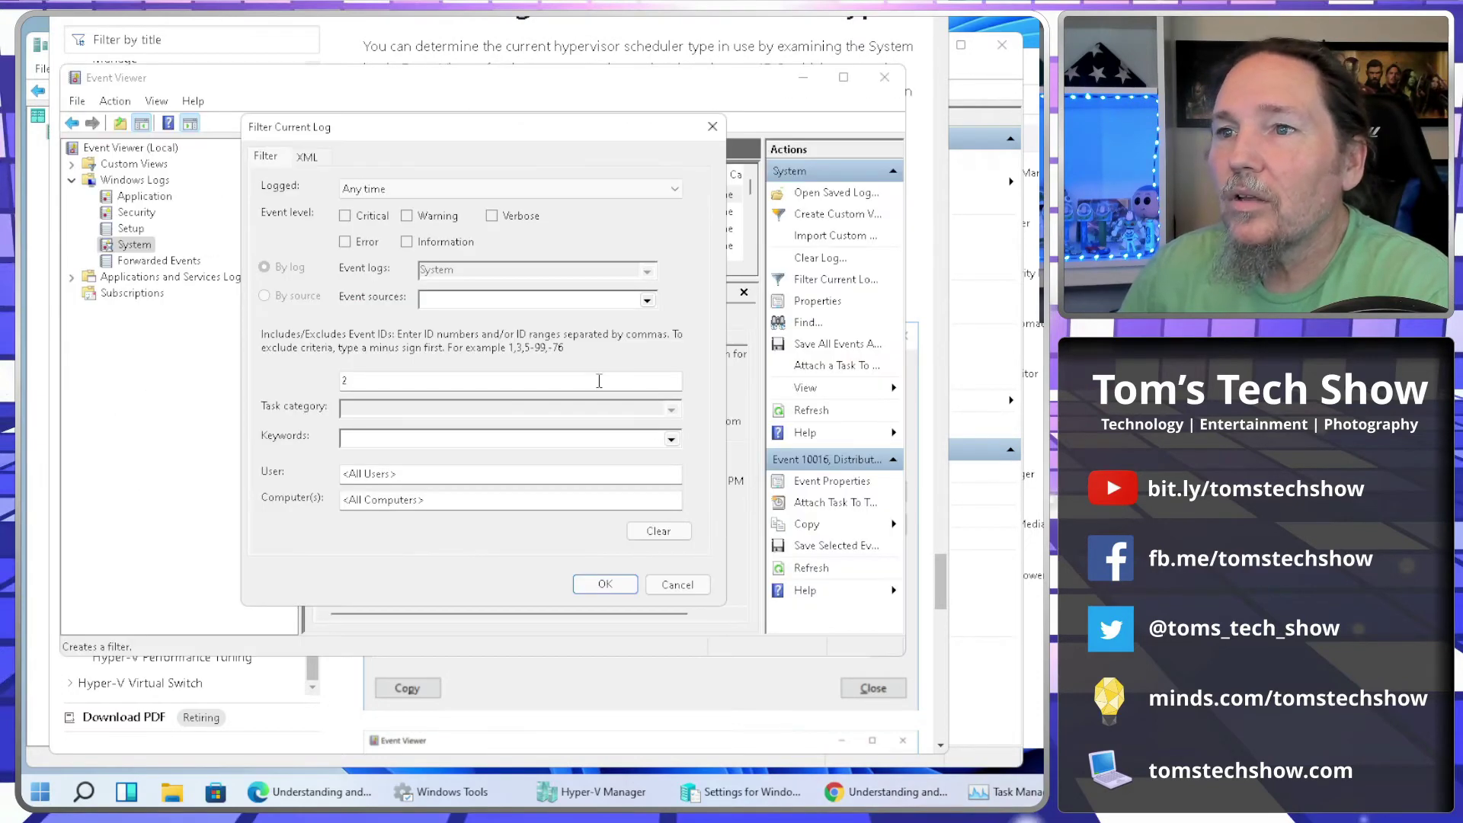
Enter "Hyper-V-" as the event source in the System log filter.
left_click(647, 300)
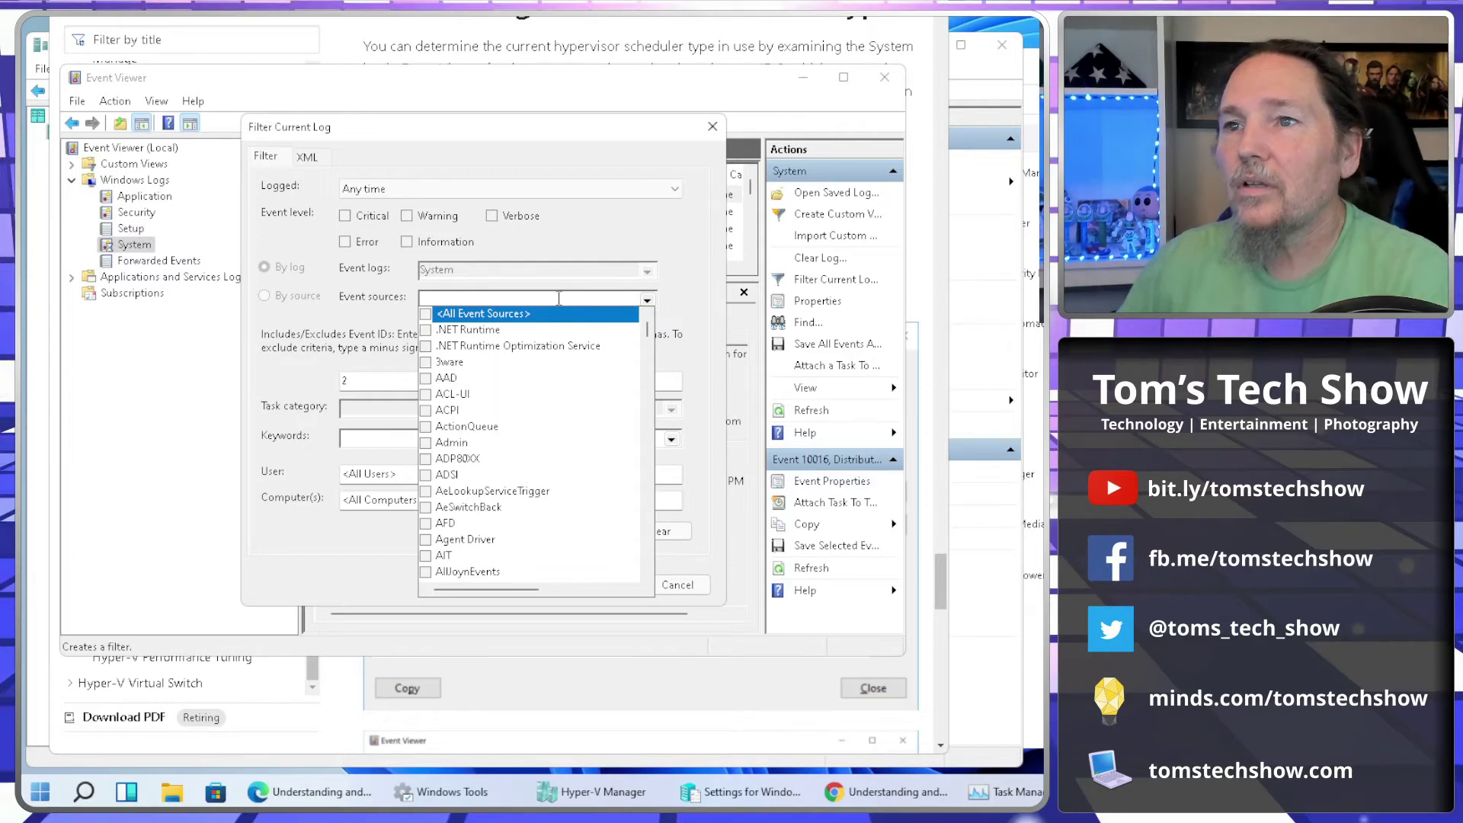
left_click(487, 297)
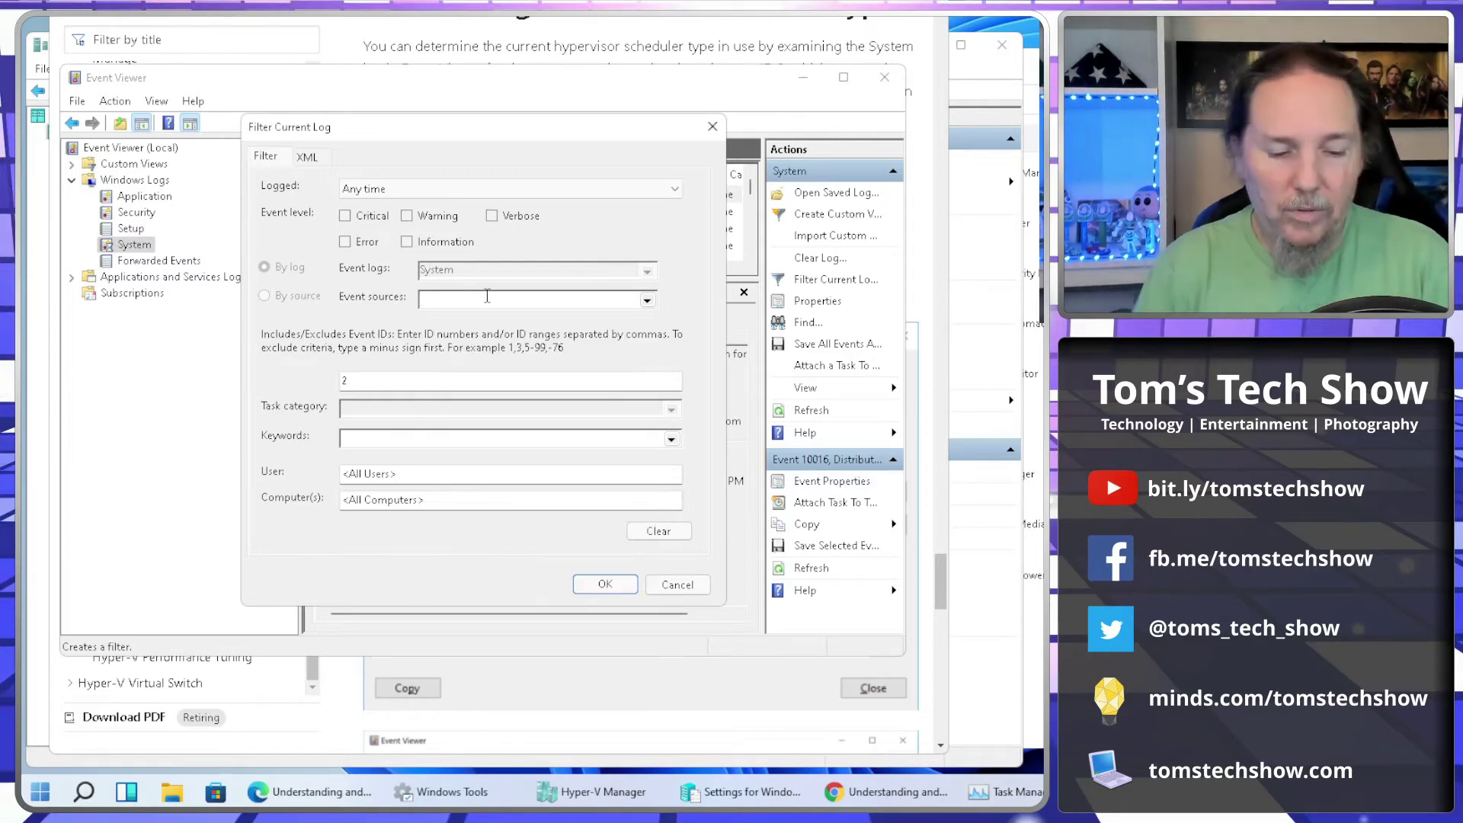
type("Hyper-")
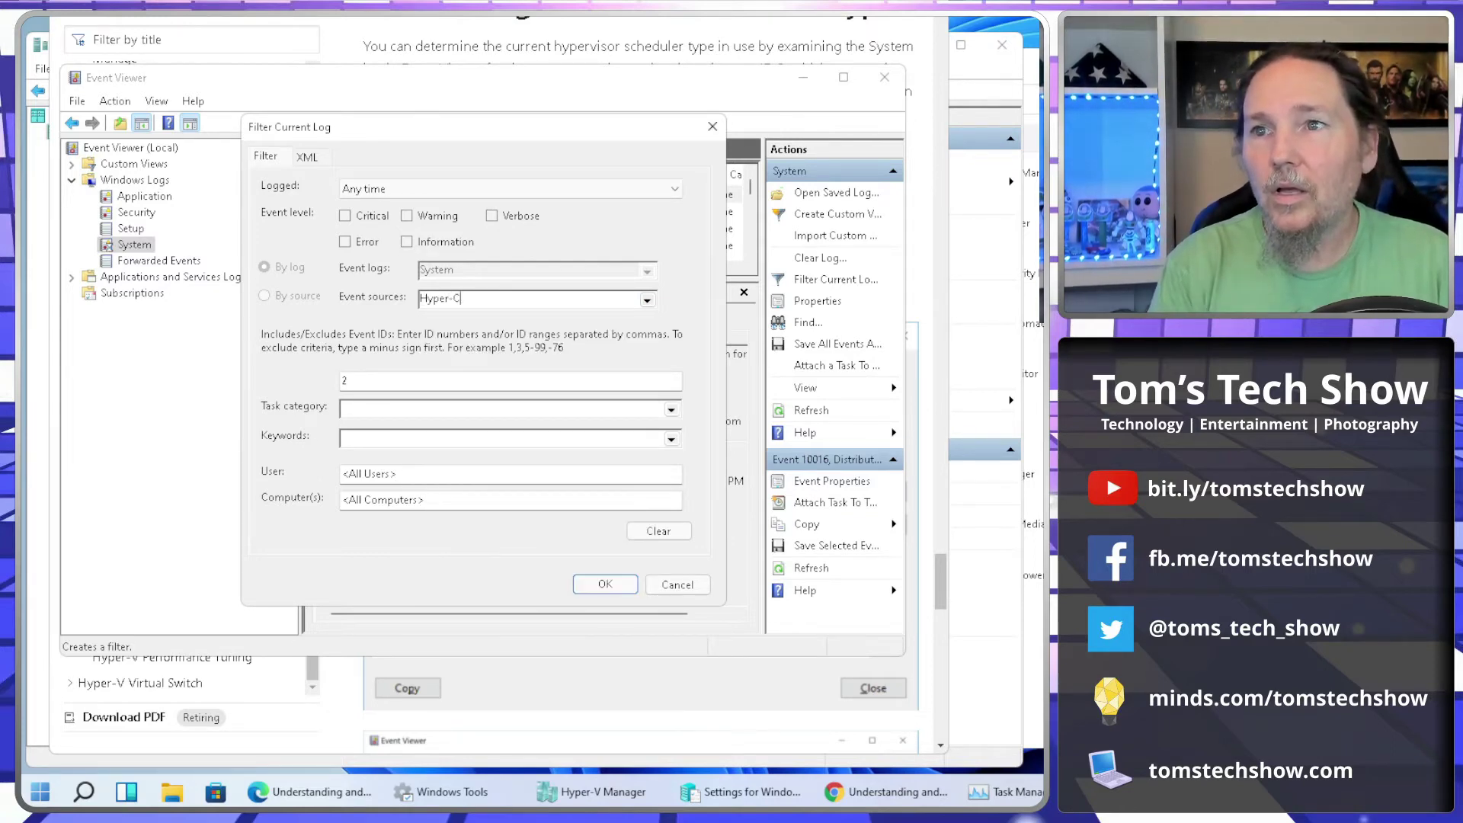
type("V-")
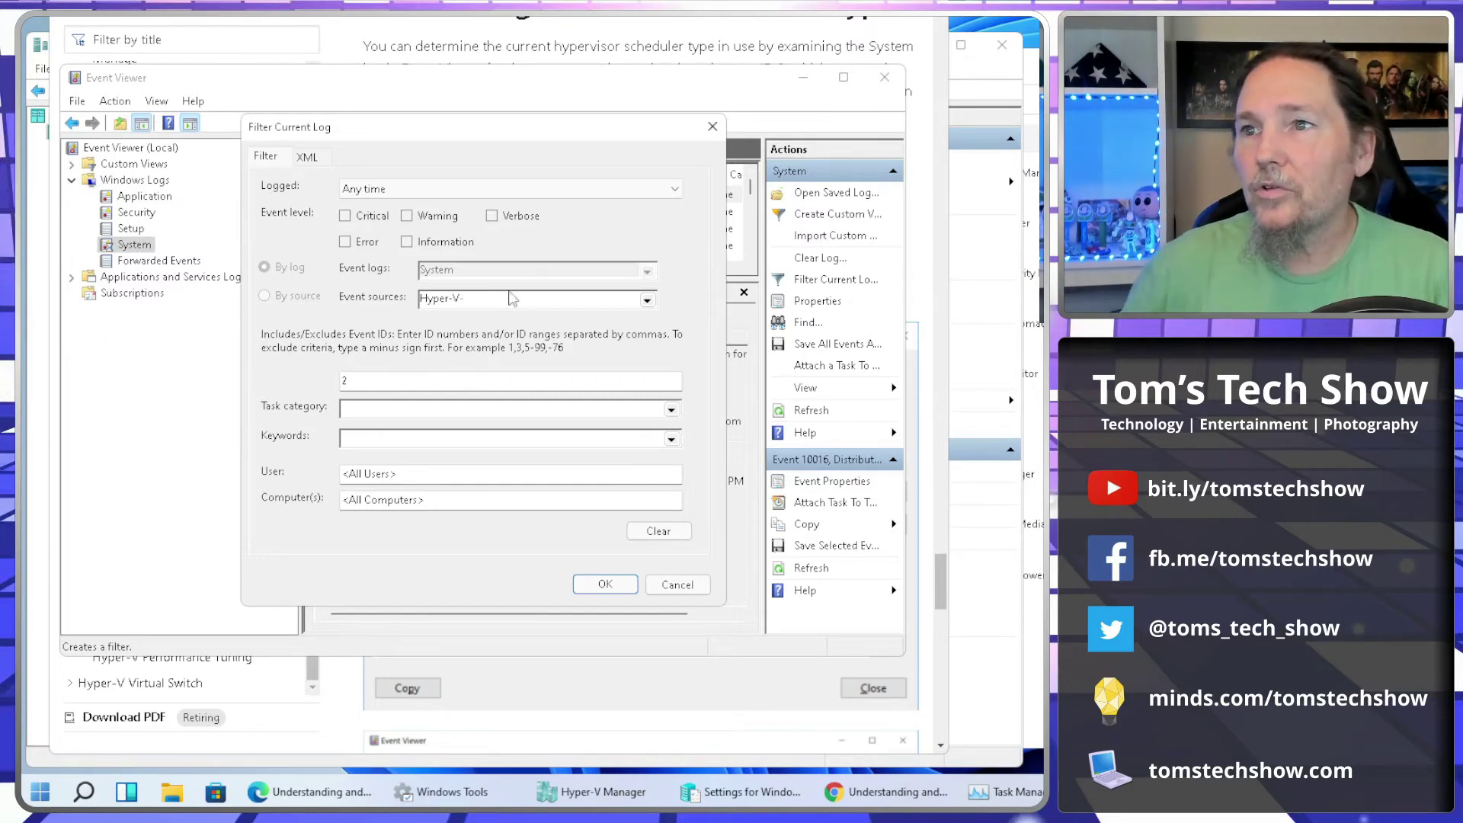
Add Hyper-V-Hypervisor to the filter's event sources and apply the filter to the System log.
left_click(647, 300)
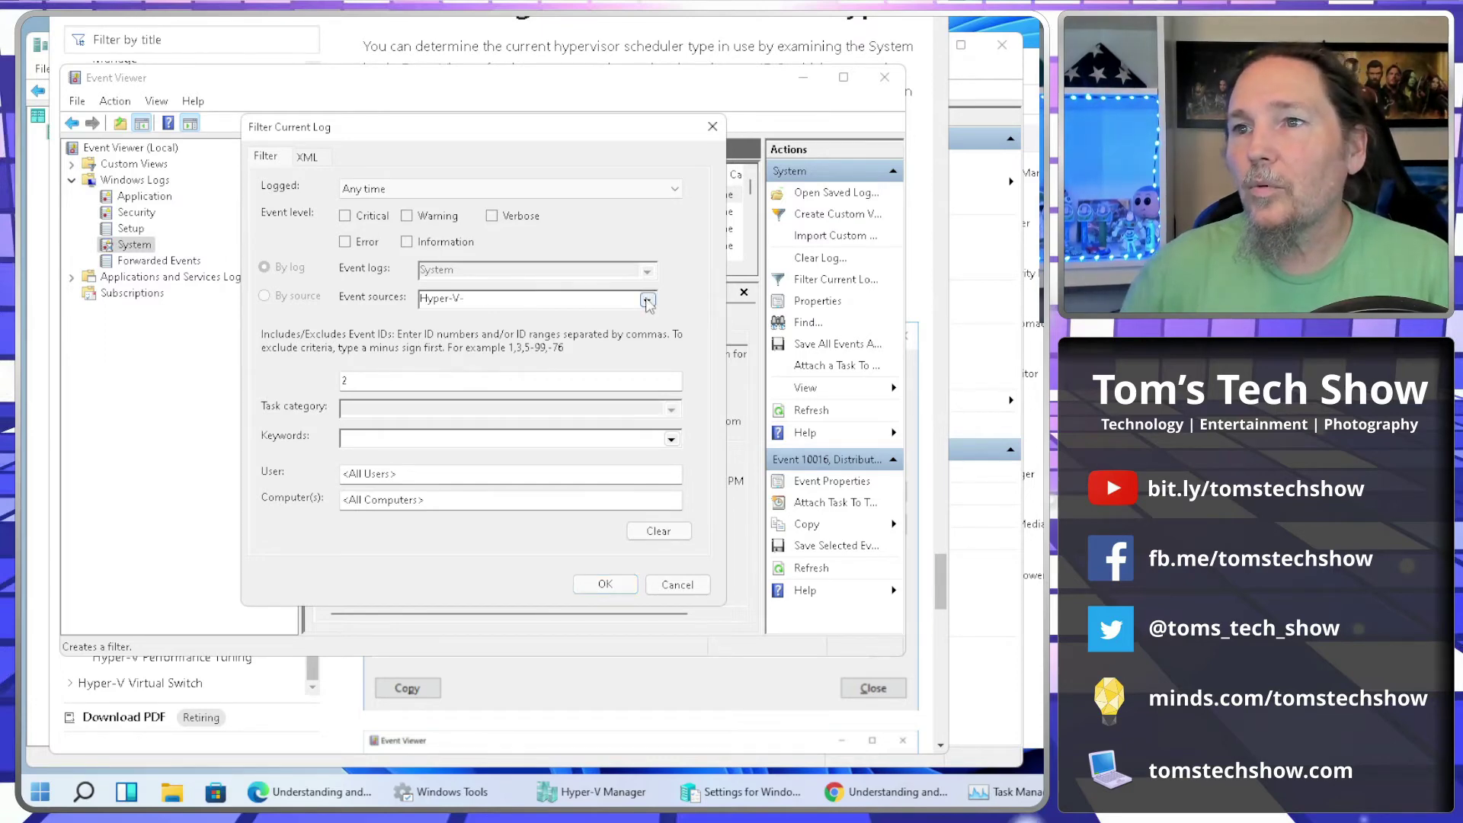
scroll(588, 534, "down", 5)
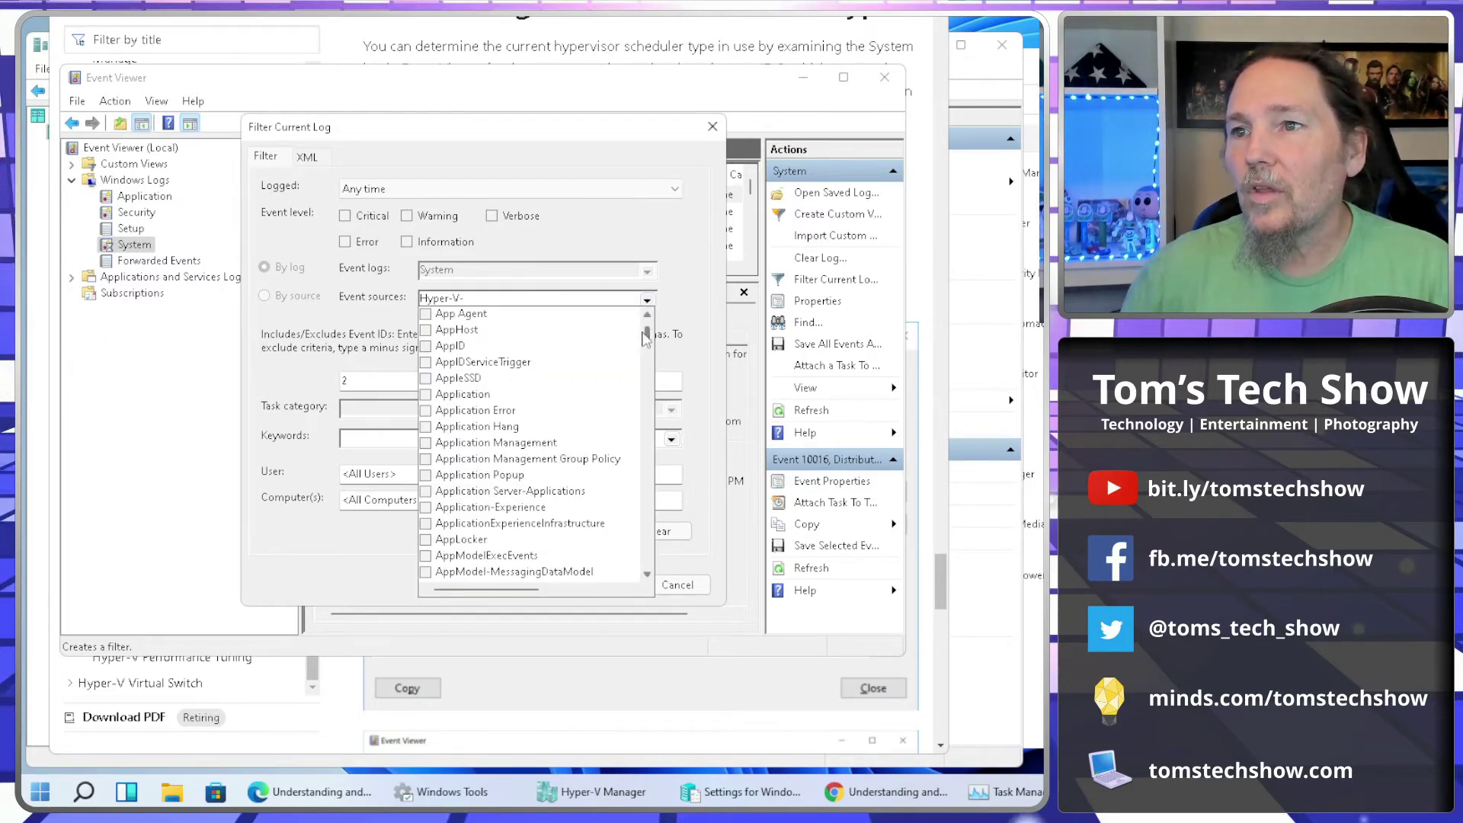
left_click_drag(647, 341, 644, 401)
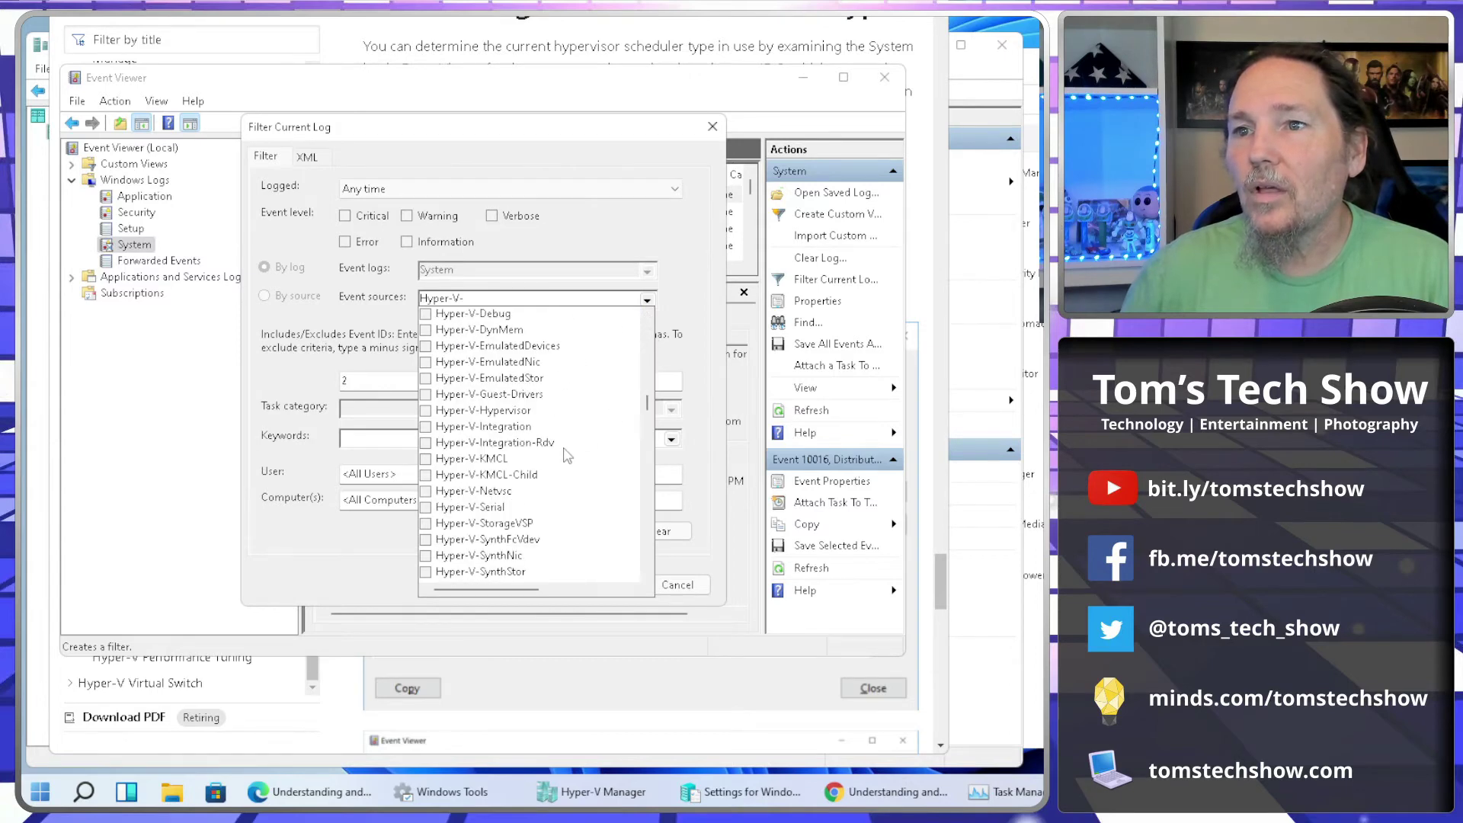
left_click(511, 363)
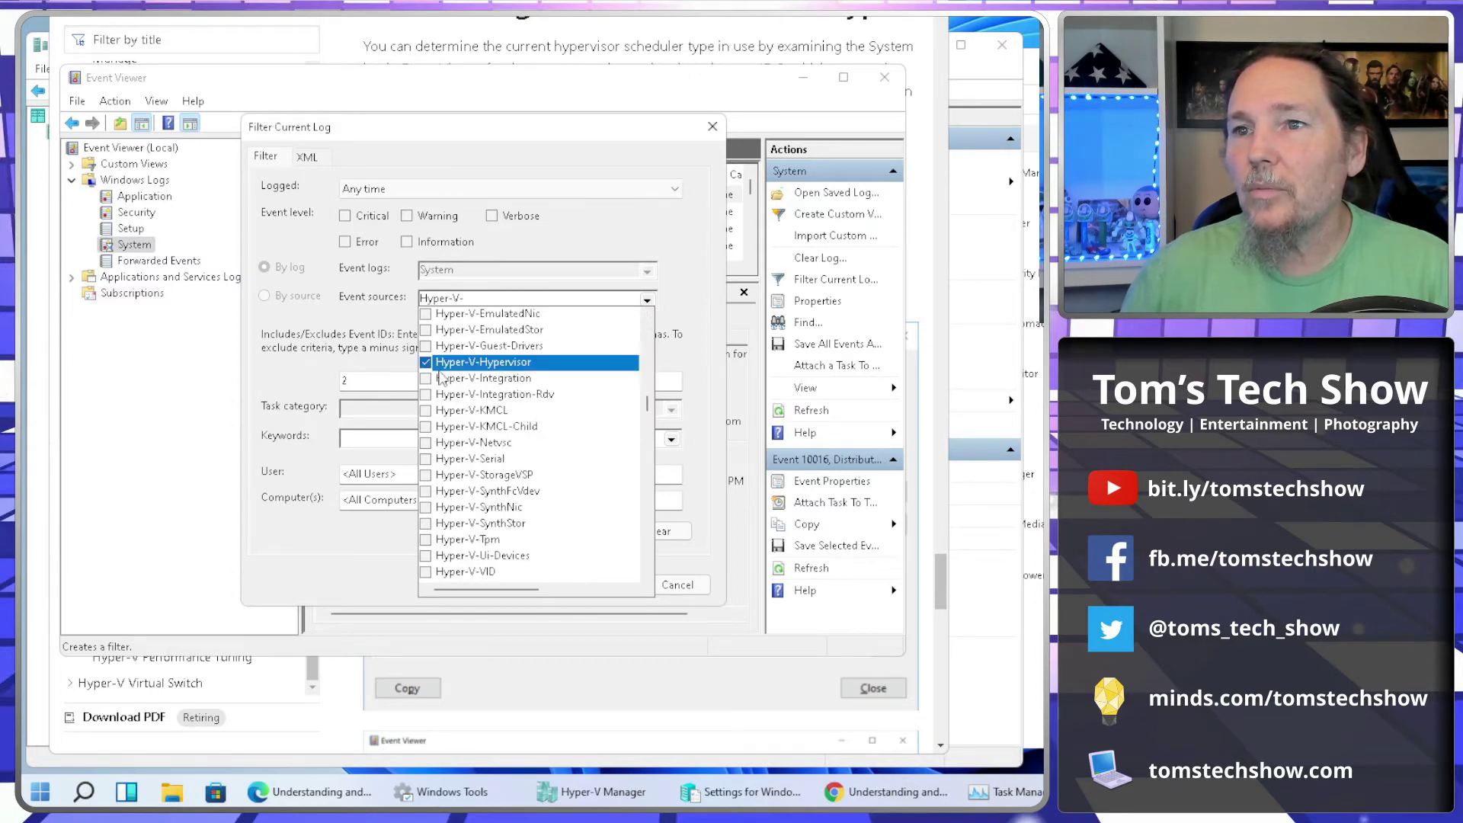
left_click(709, 368)
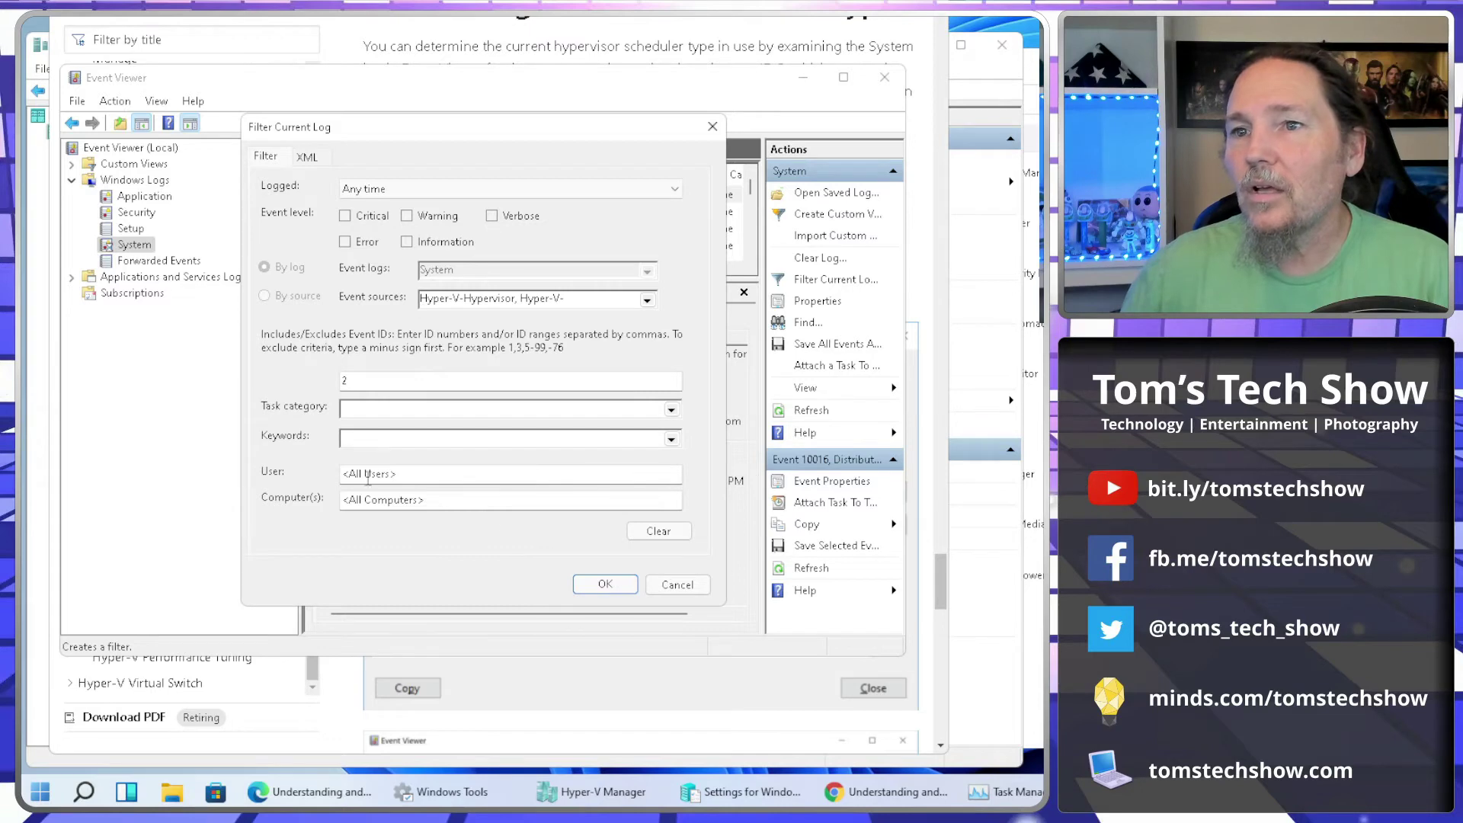
left_click(613, 587)
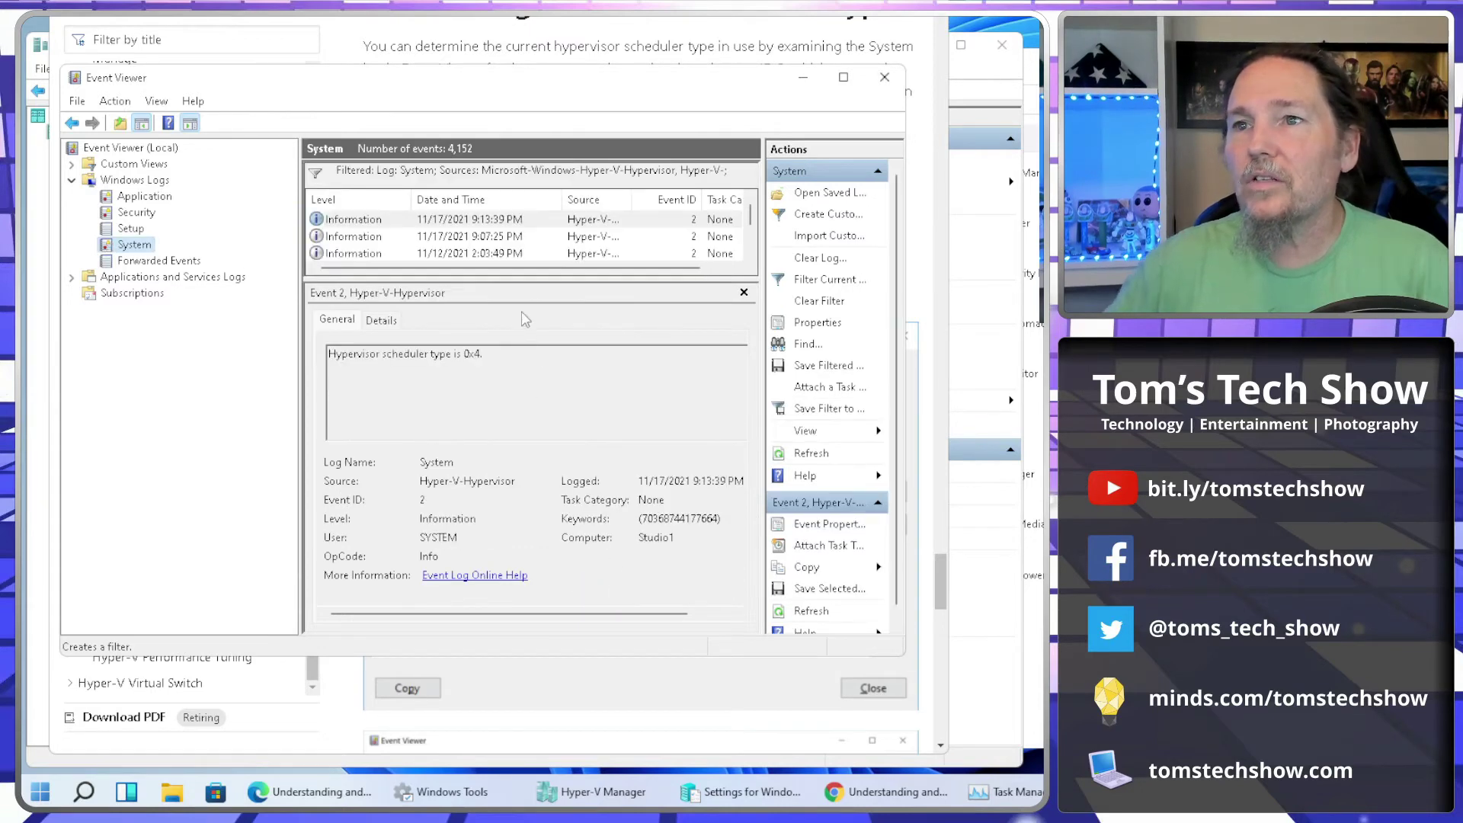
Examine the most recent Hyper-V-Hypervisor event for its source and the reported hypervisor scheduler type.
left_click(400, 221)
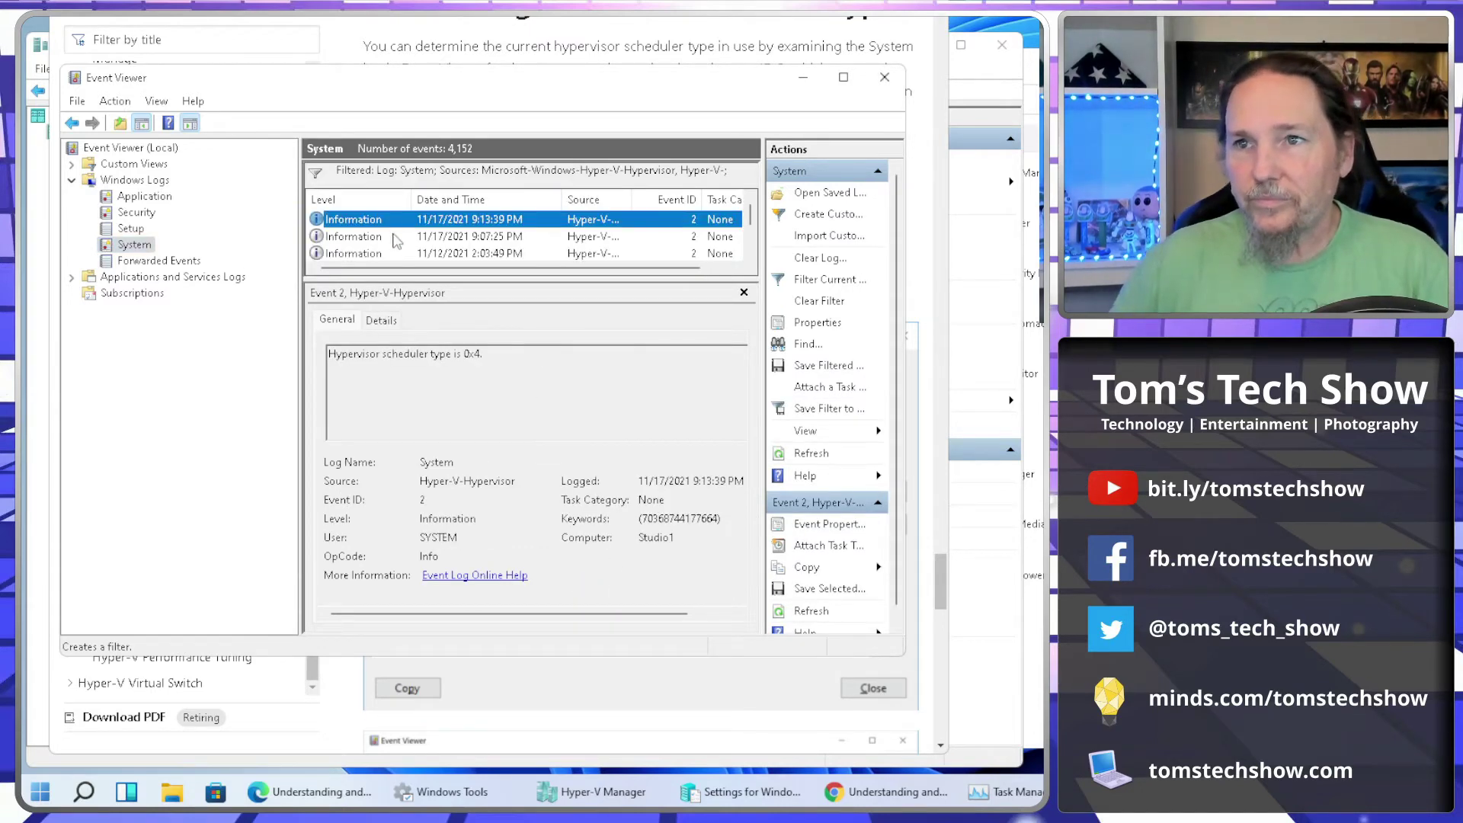
left_click_drag(635, 200, 661, 199)
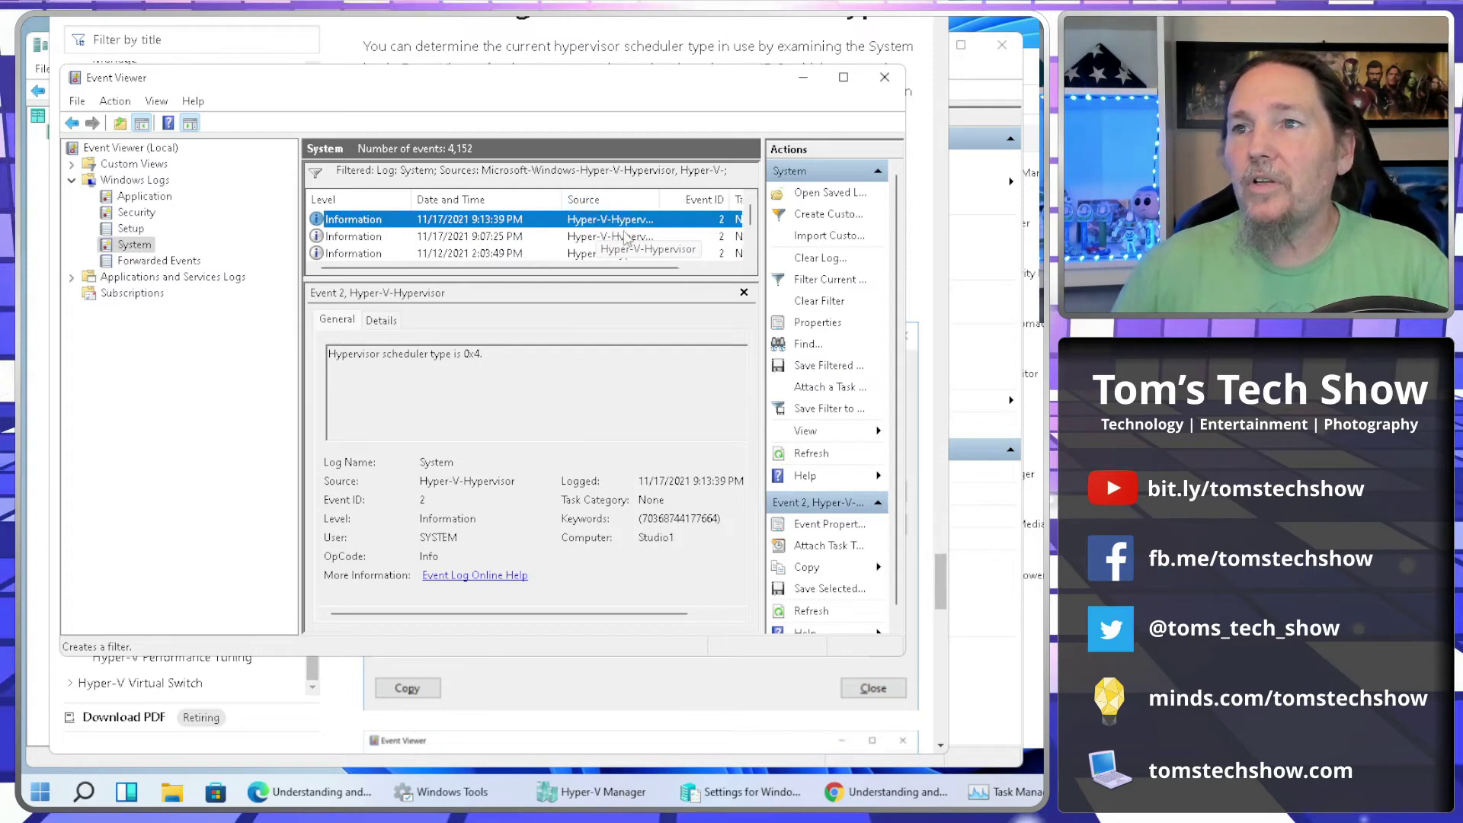
left_click(342, 359)
left_click_drag(320, 357, 473, 358)
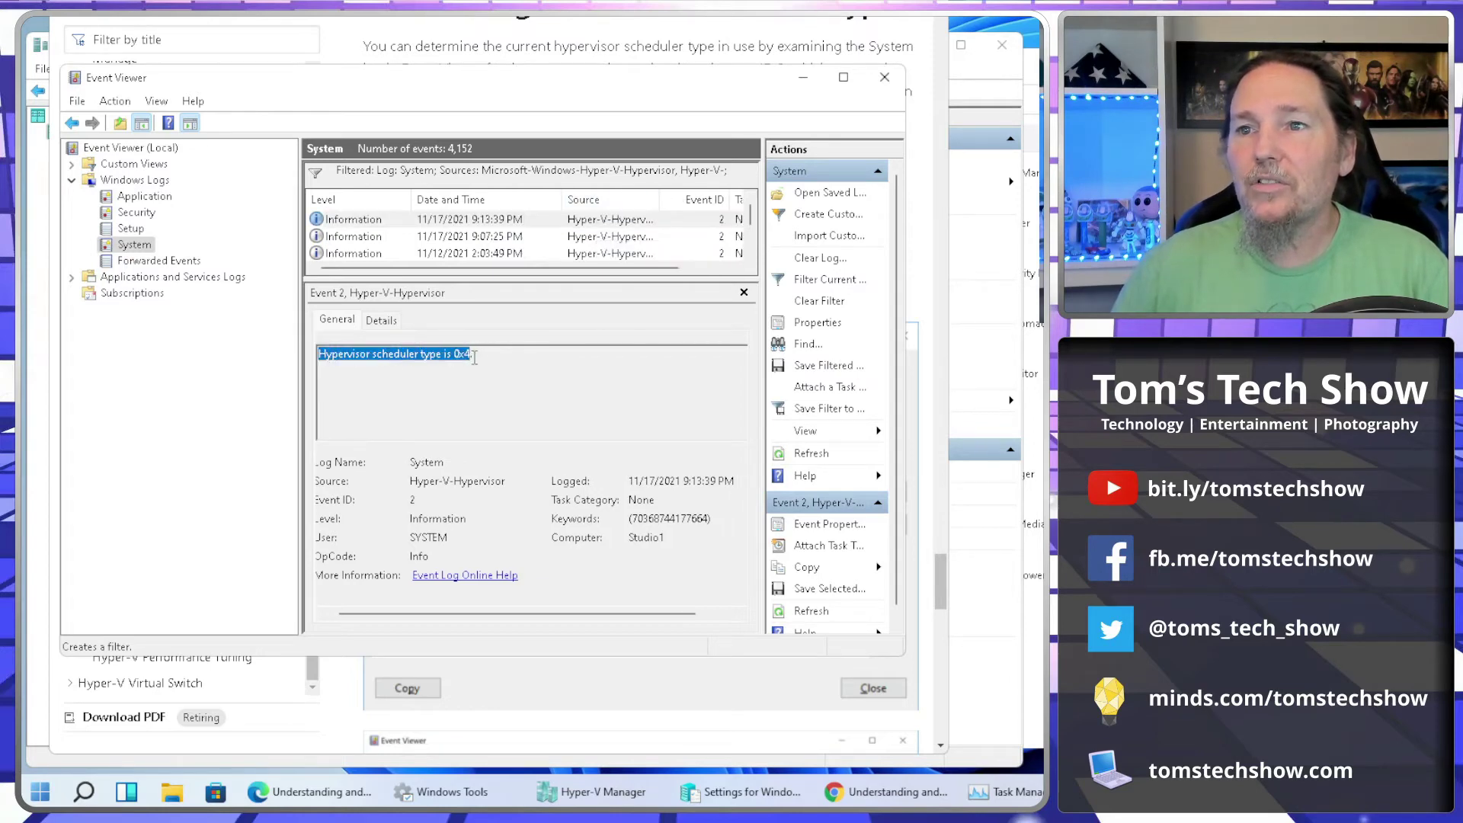
left_click(472, 369)
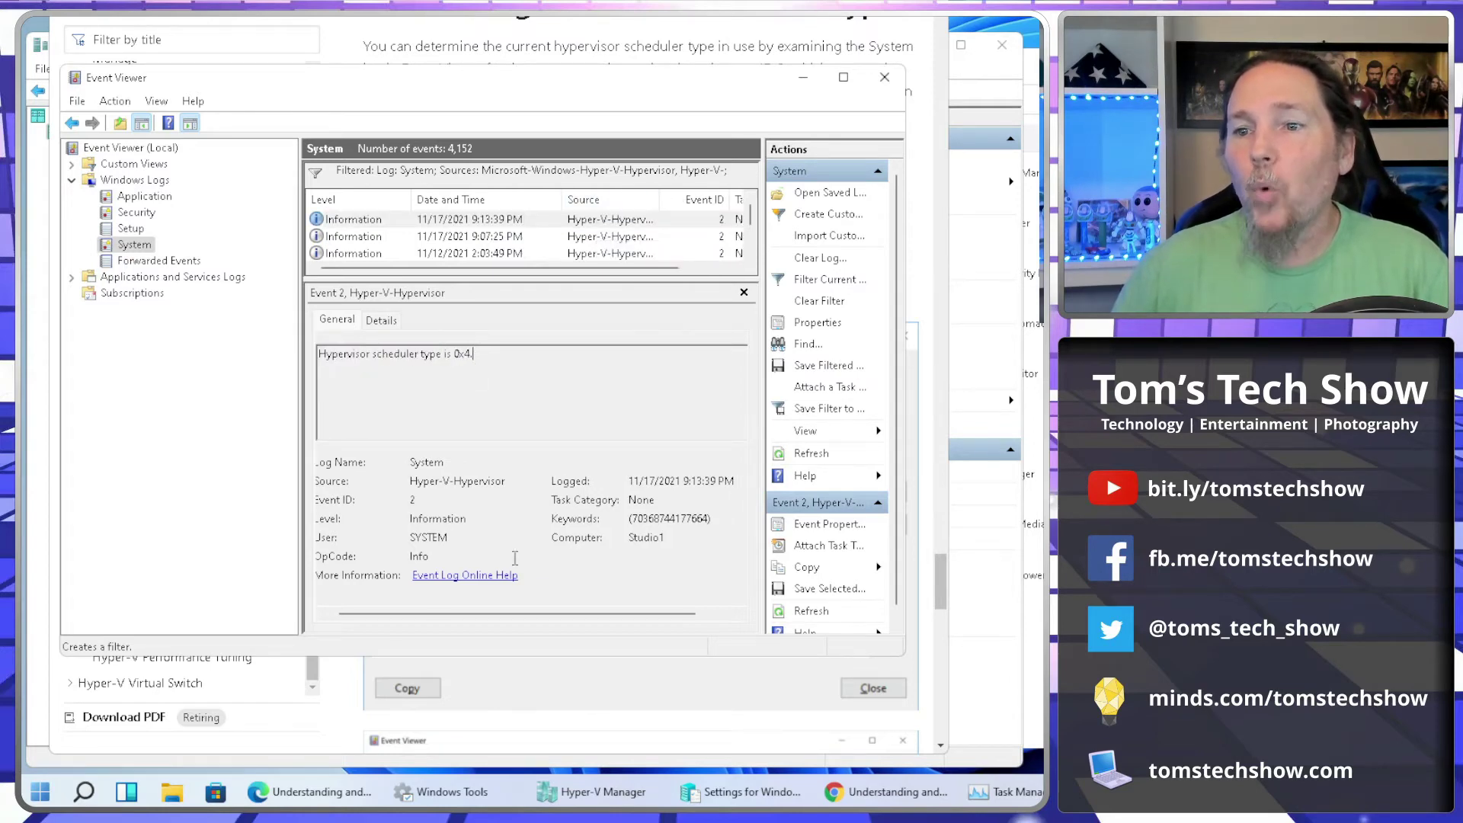
Return to the scheduler article and look up the event's scheduler type in its list of values.
left_click(554, 741)
left_click_drag(524, 297, 385, 297)
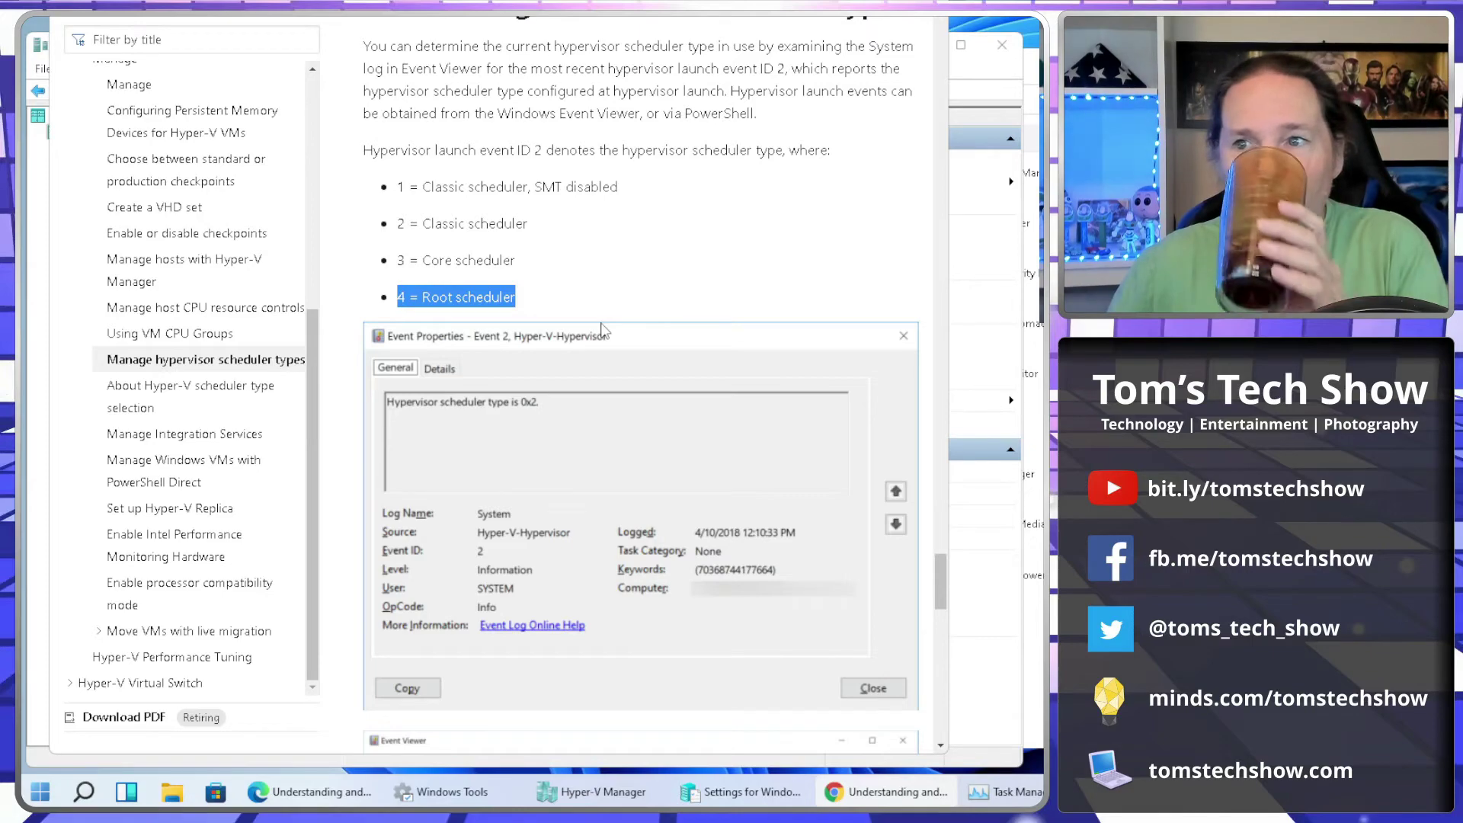
scroll(668, 418, "down", 3)
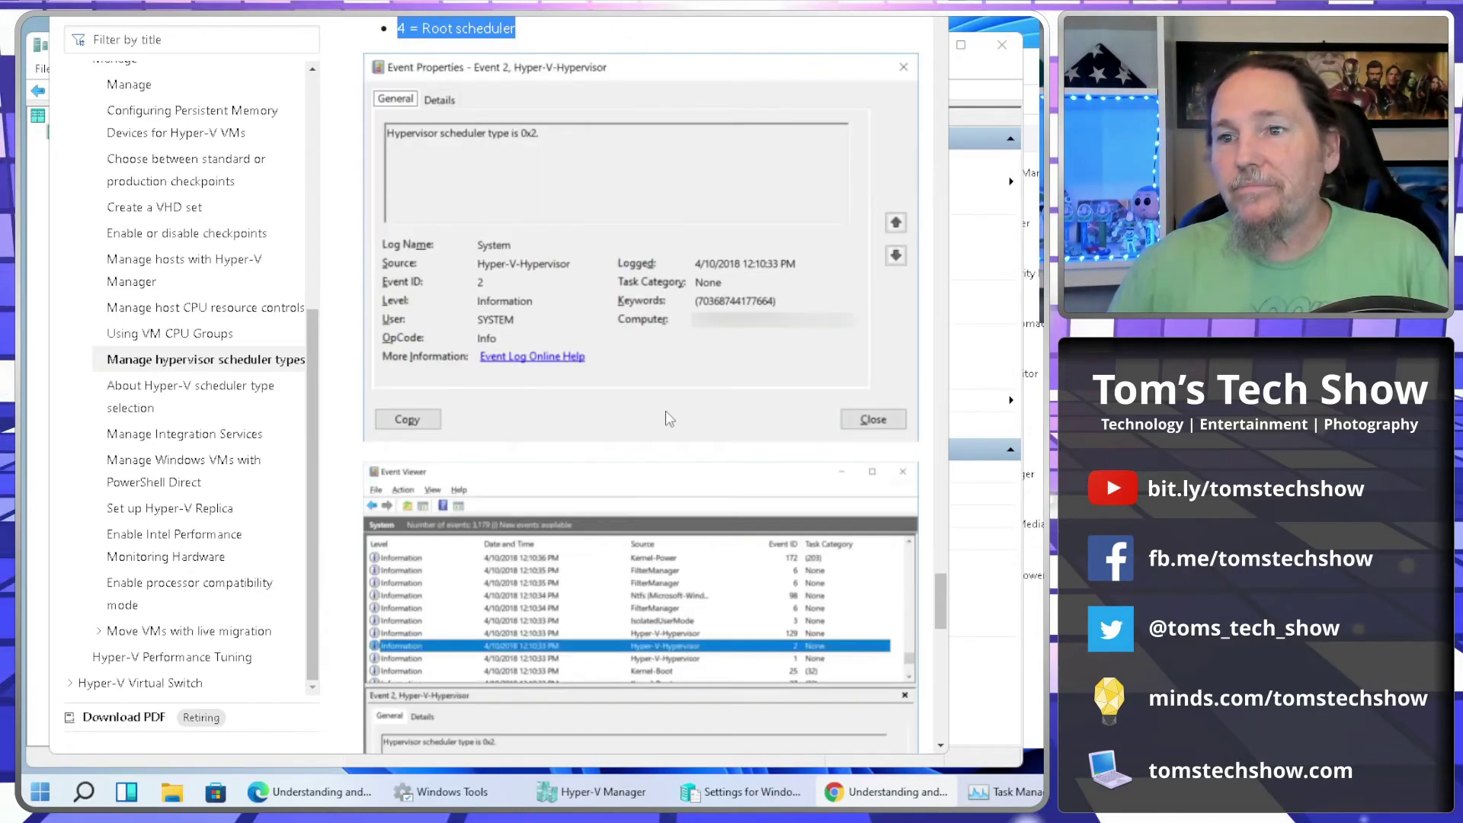
Review the article's section on selecting the hypervisor scheduler type, including the bcdedit command and its allowed types.
scroll(669, 418, "up", 15)
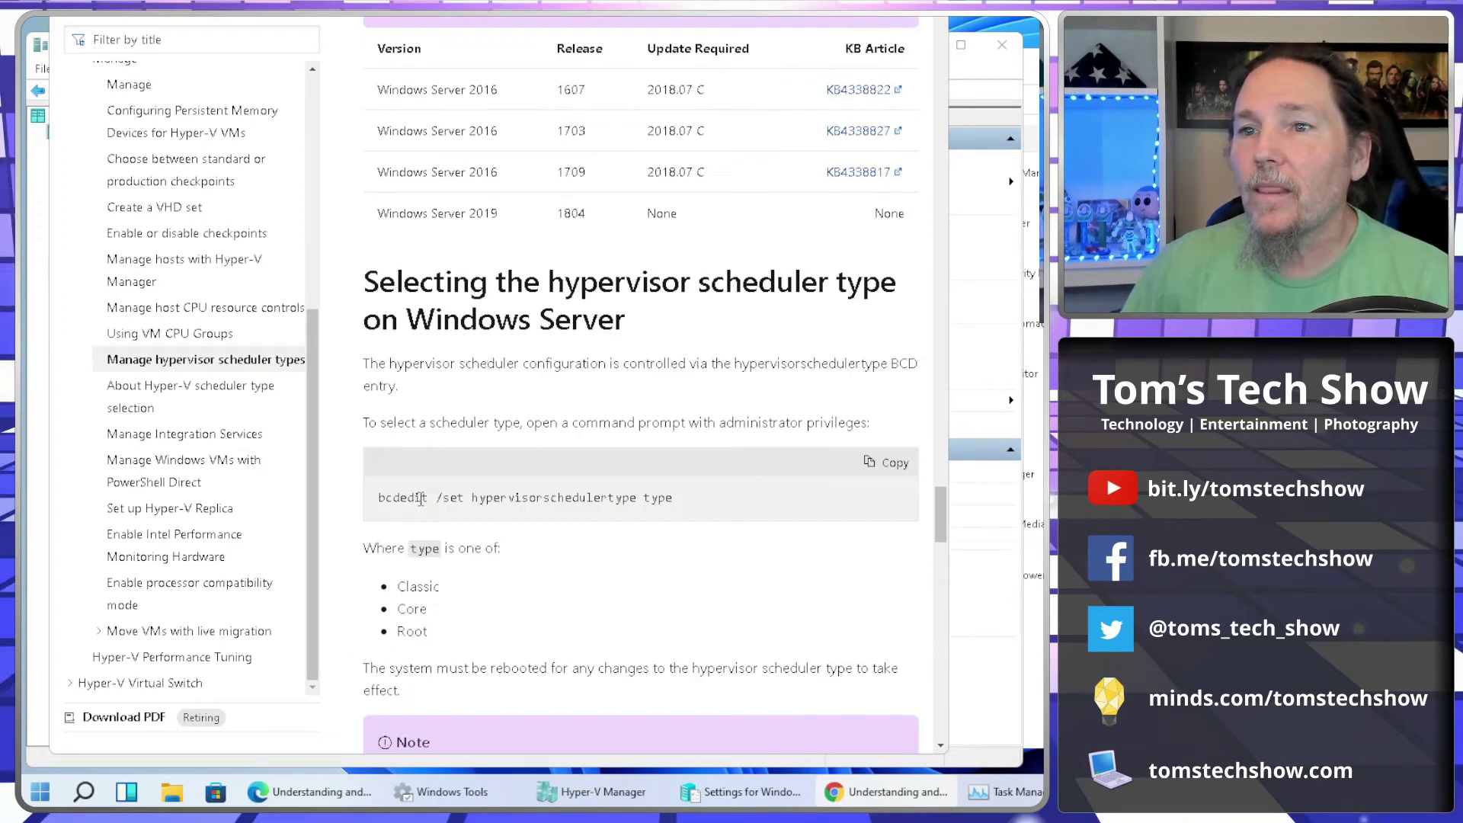
left_click_drag(984, 469, 993, 470)
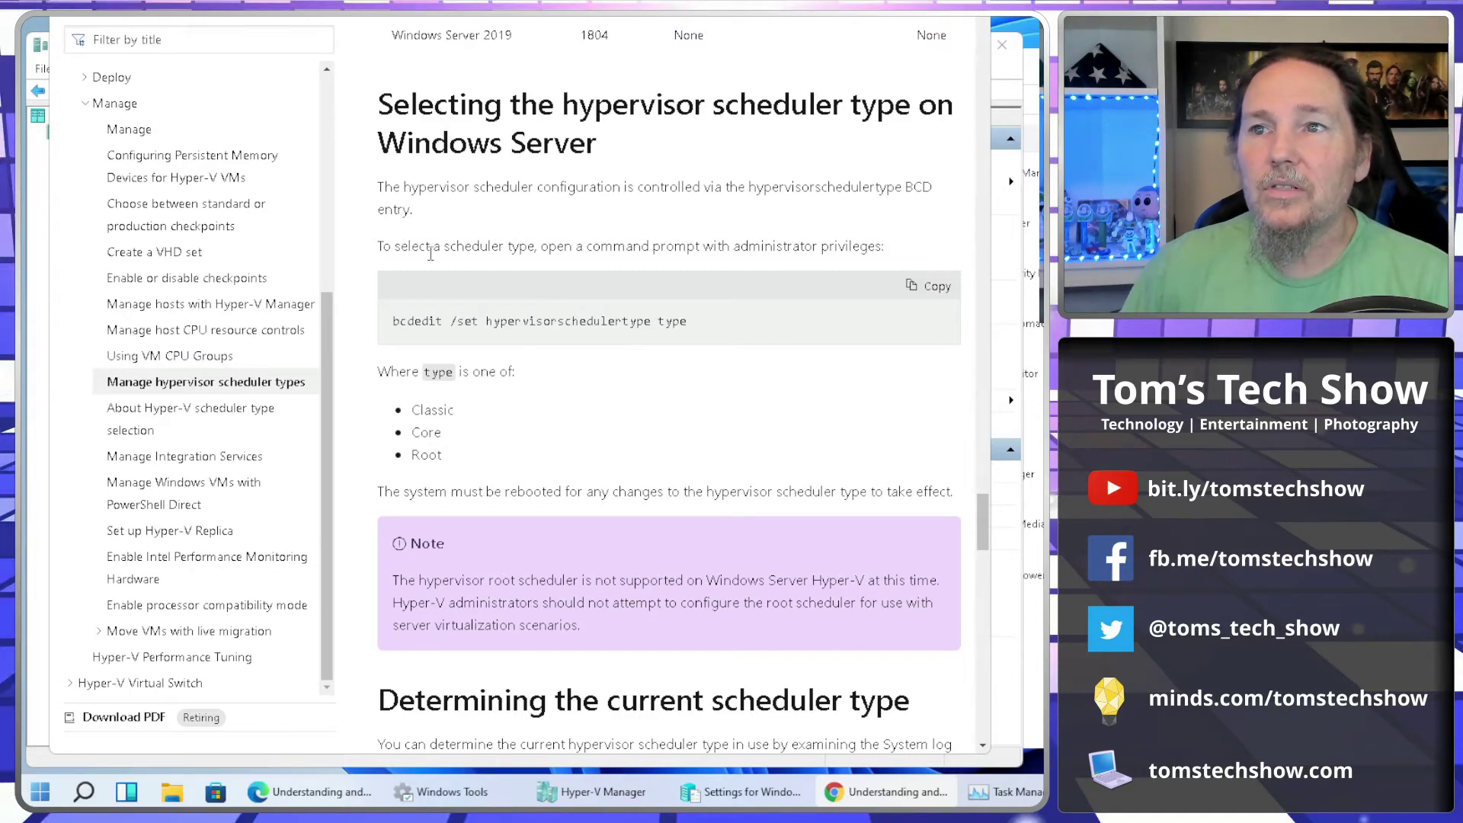
left_click_drag(394, 321, 695, 328)
left_click_drag(421, 455, 466, 451)
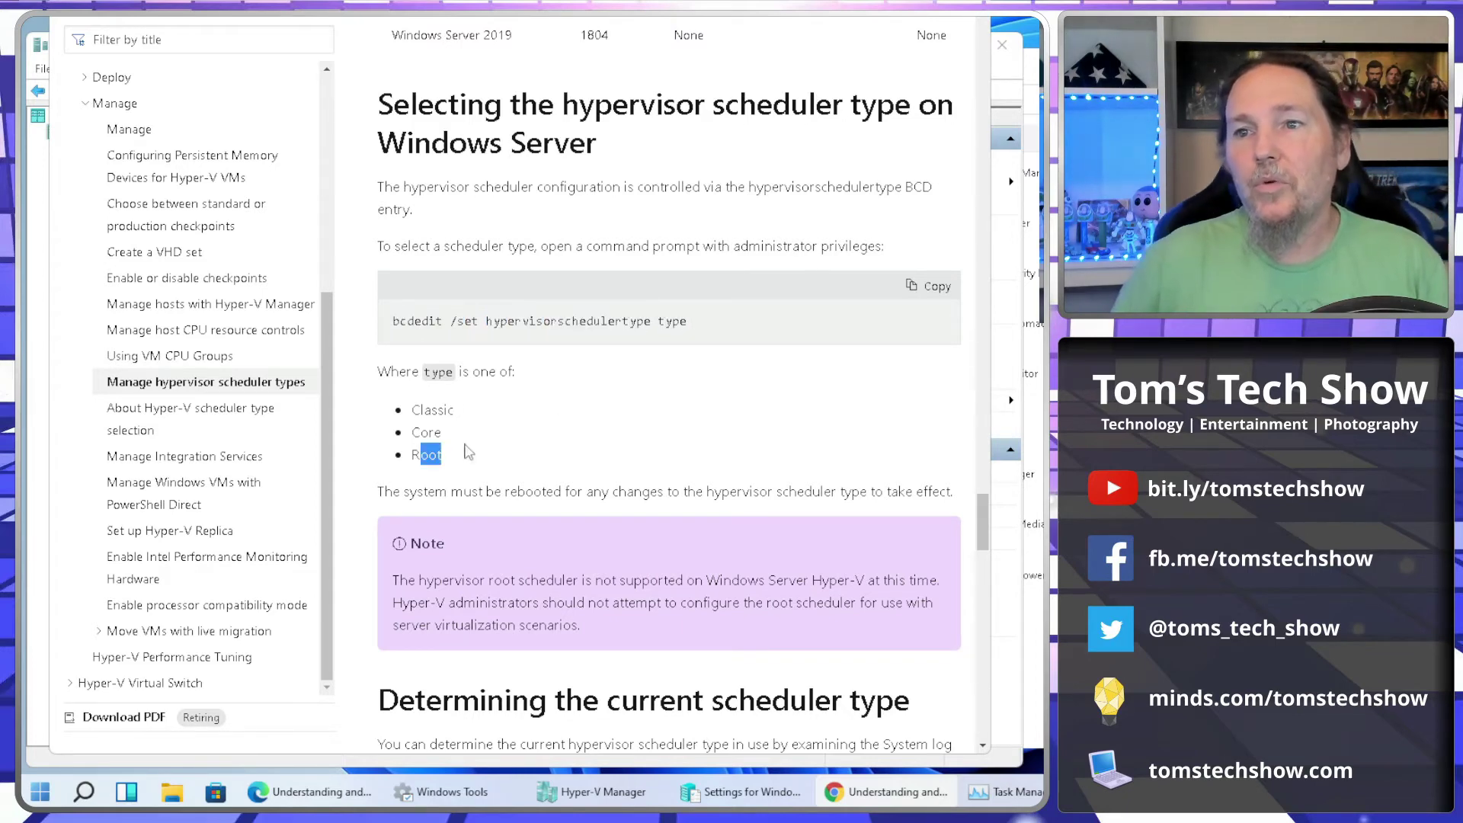
scroll(591, 448, "up", 1)
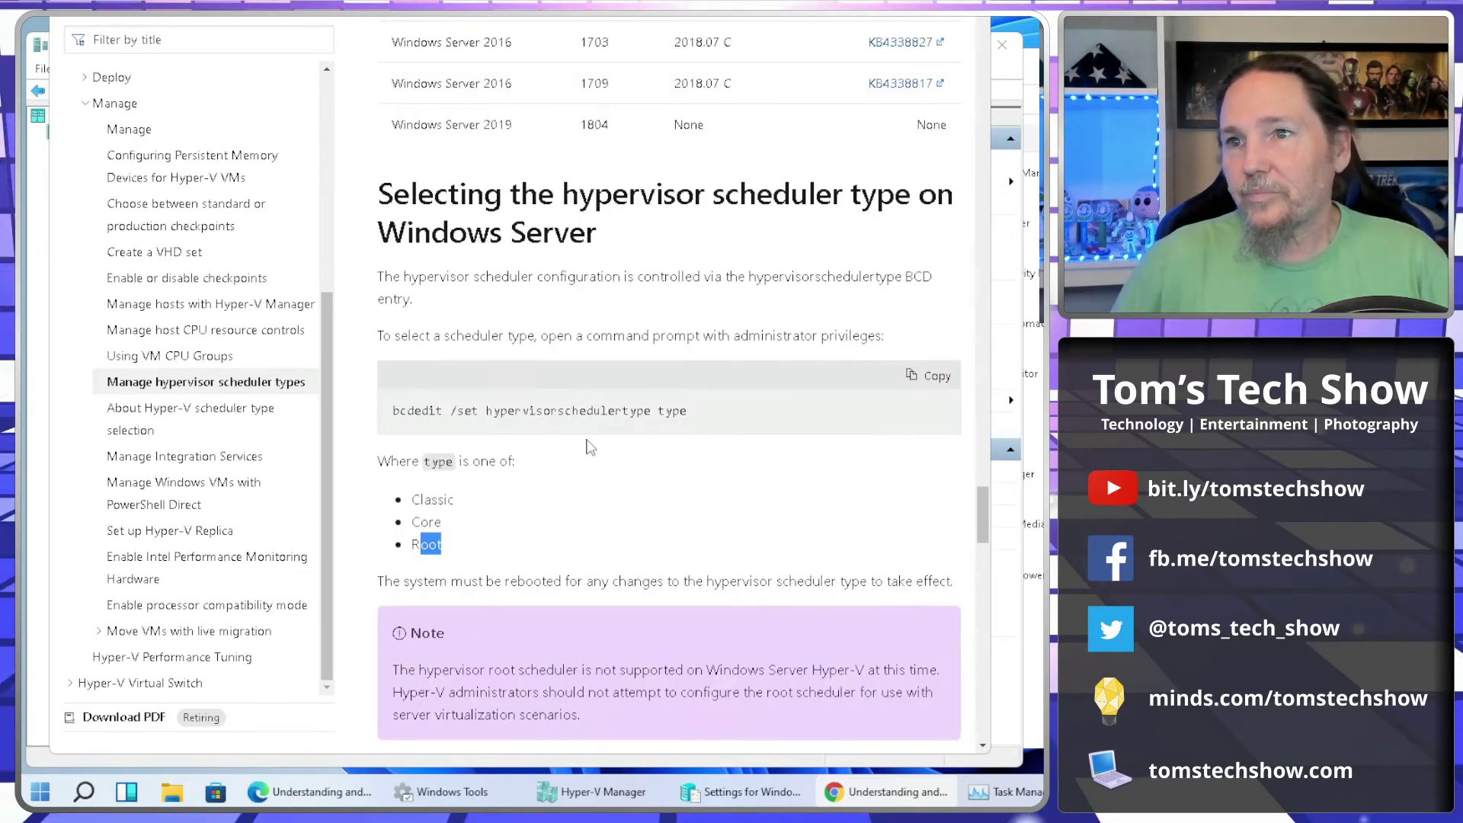
Open Terminal as administrator and place its window below the article's bcdedit command.
left_click(40, 792)
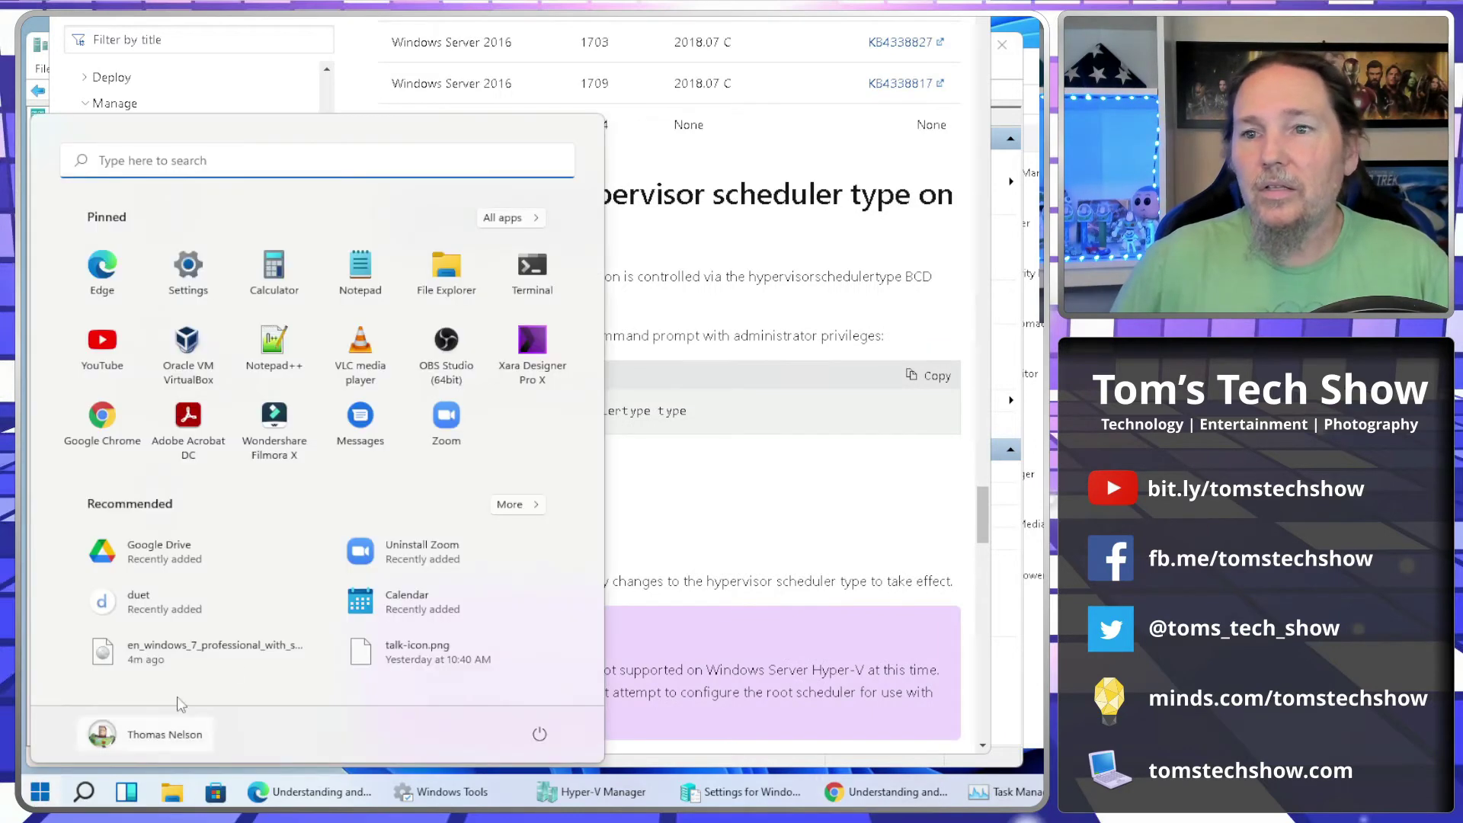
right_click(534, 268)
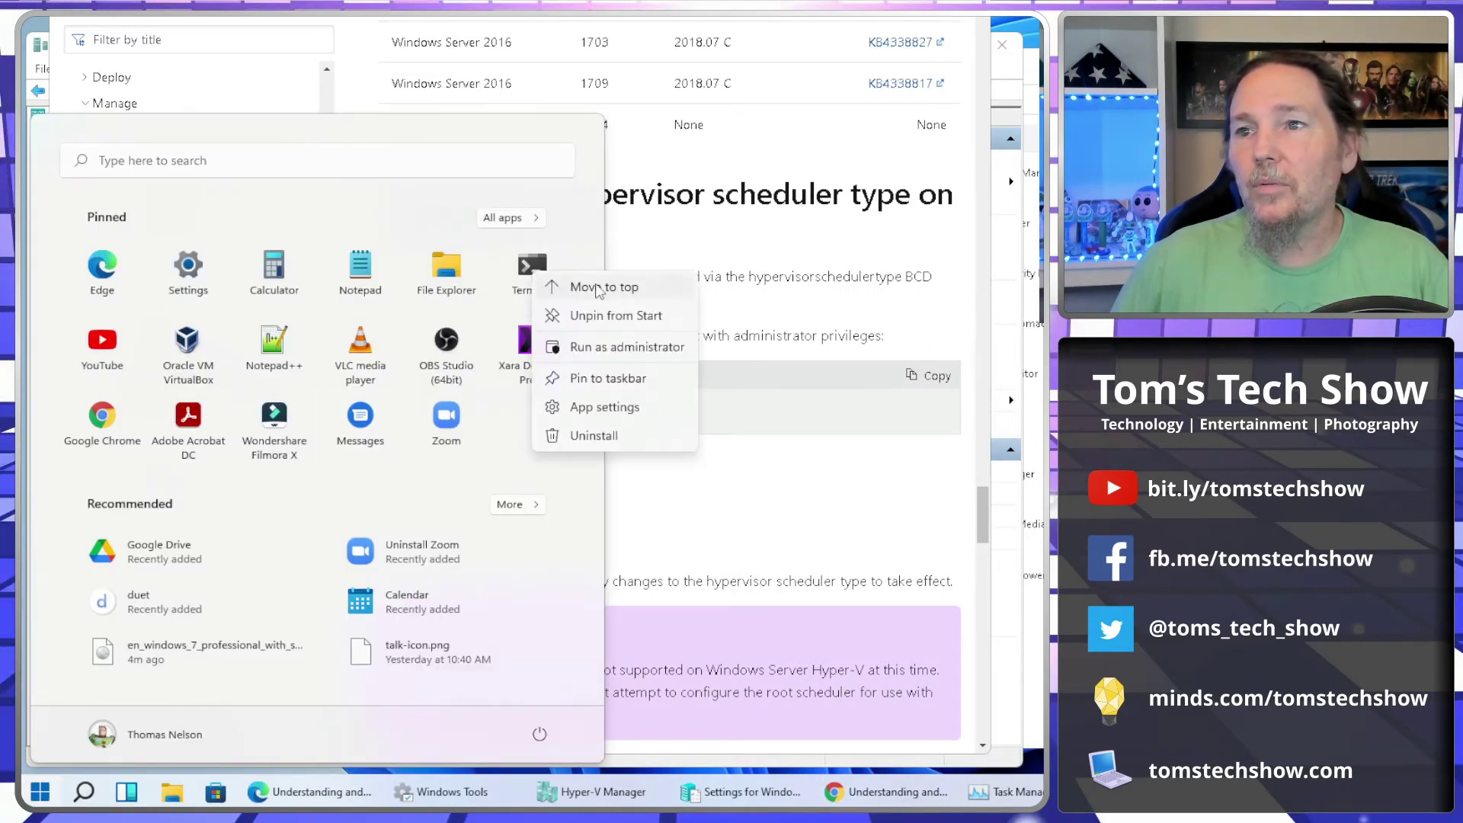
left_click(610, 346)
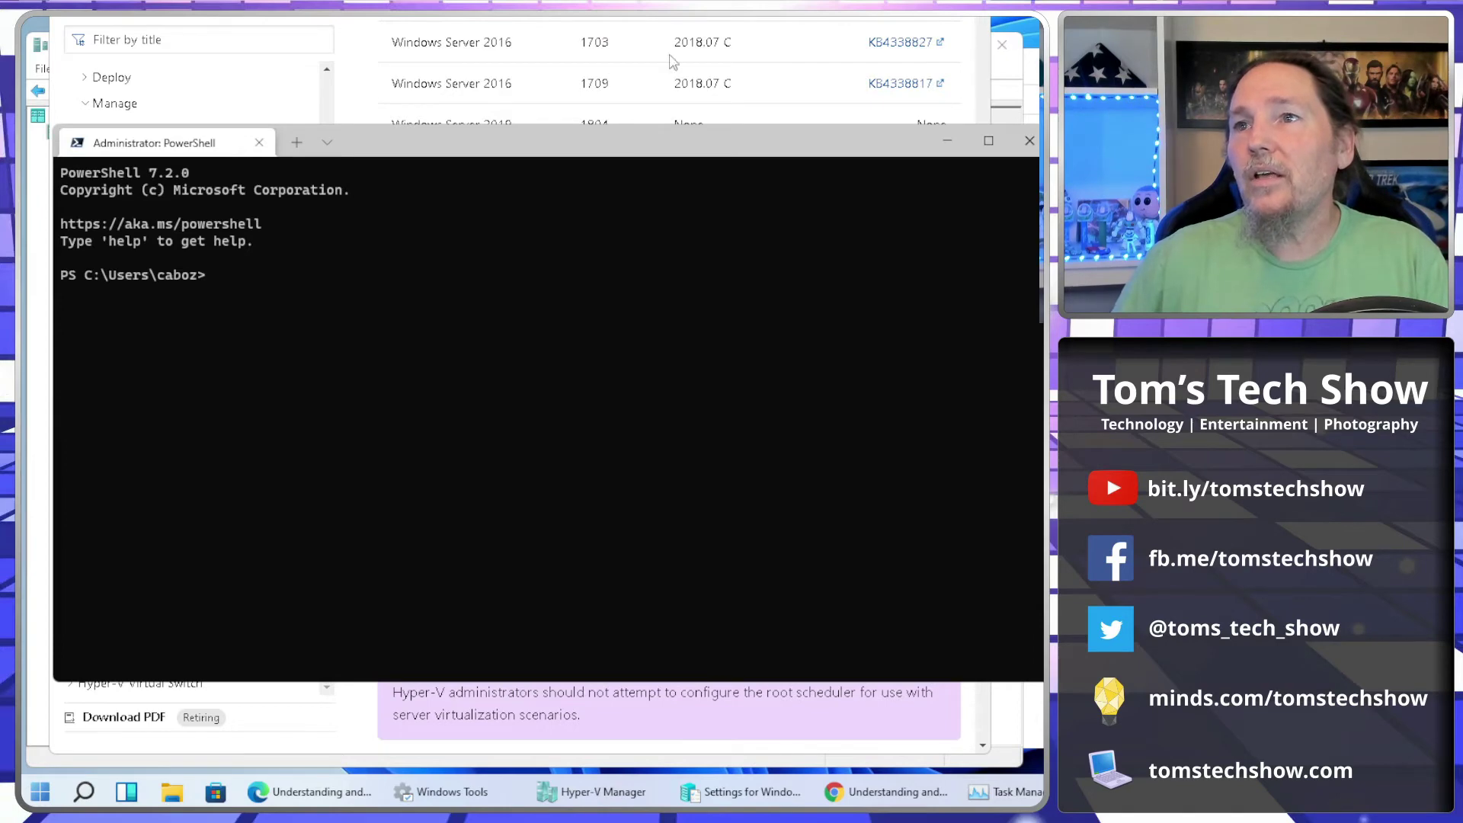
left_click_drag(627, 159, 534, 456)
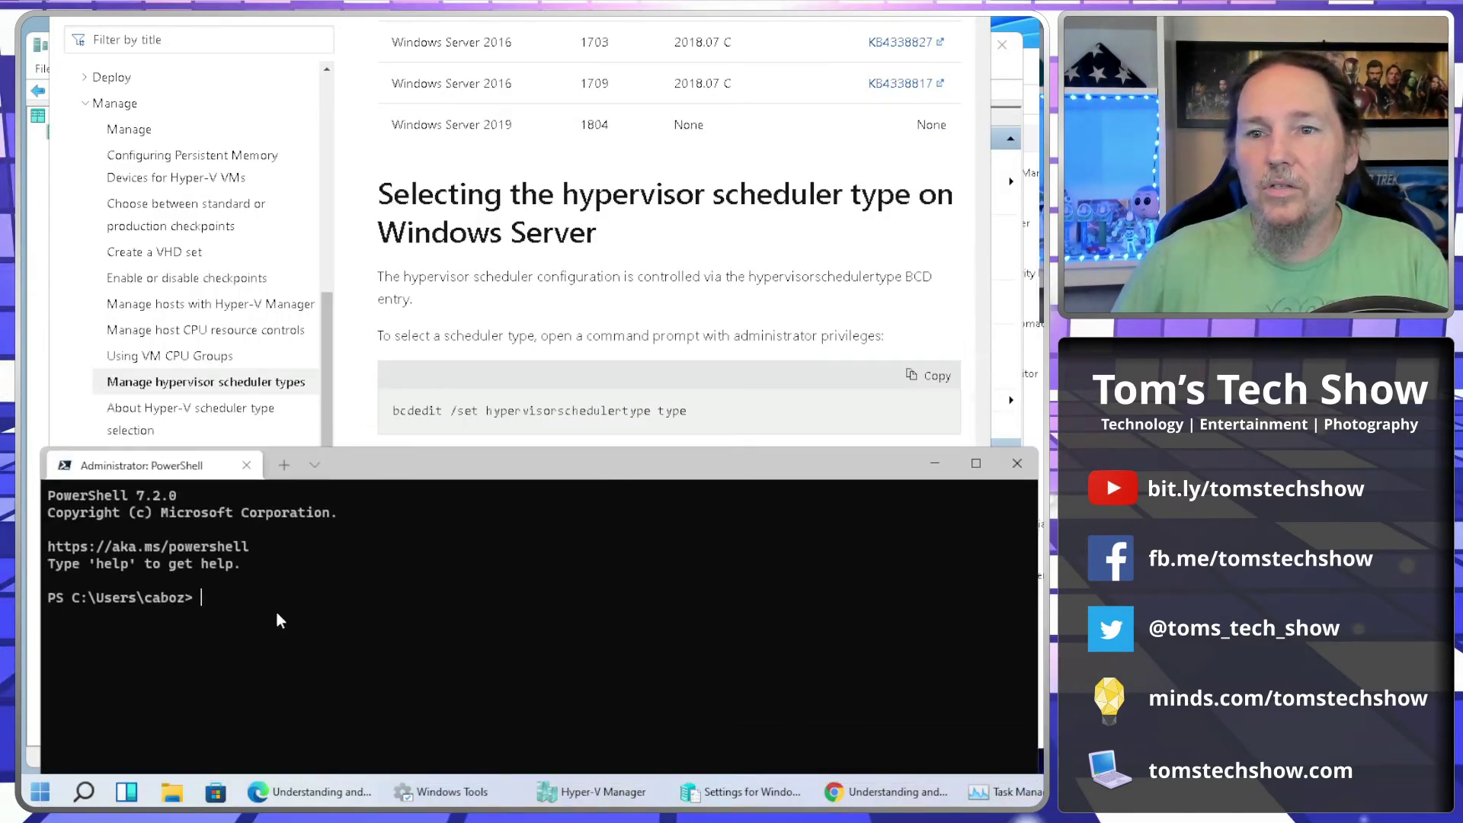
type("bcd")
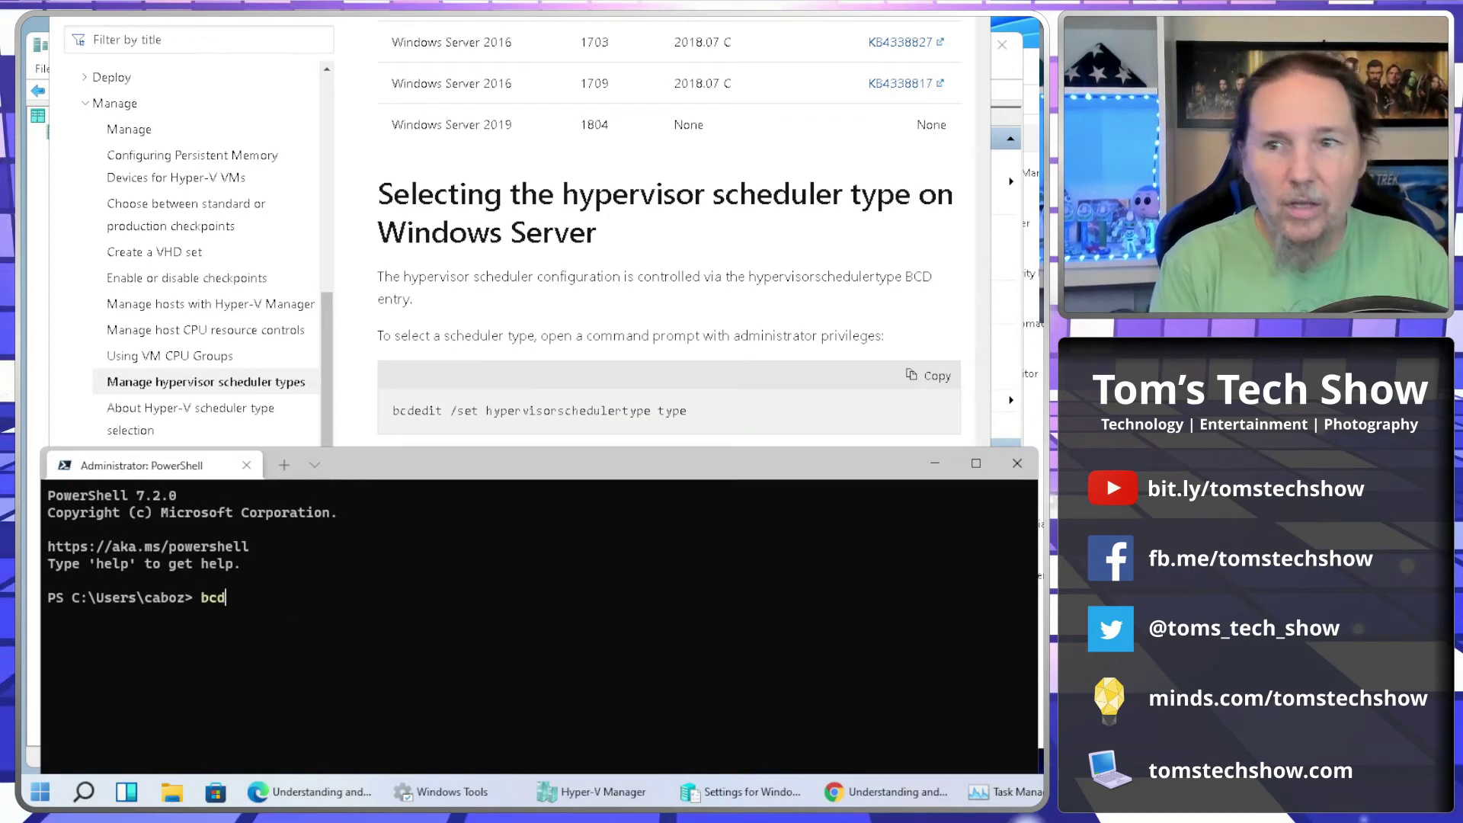
type("edit")
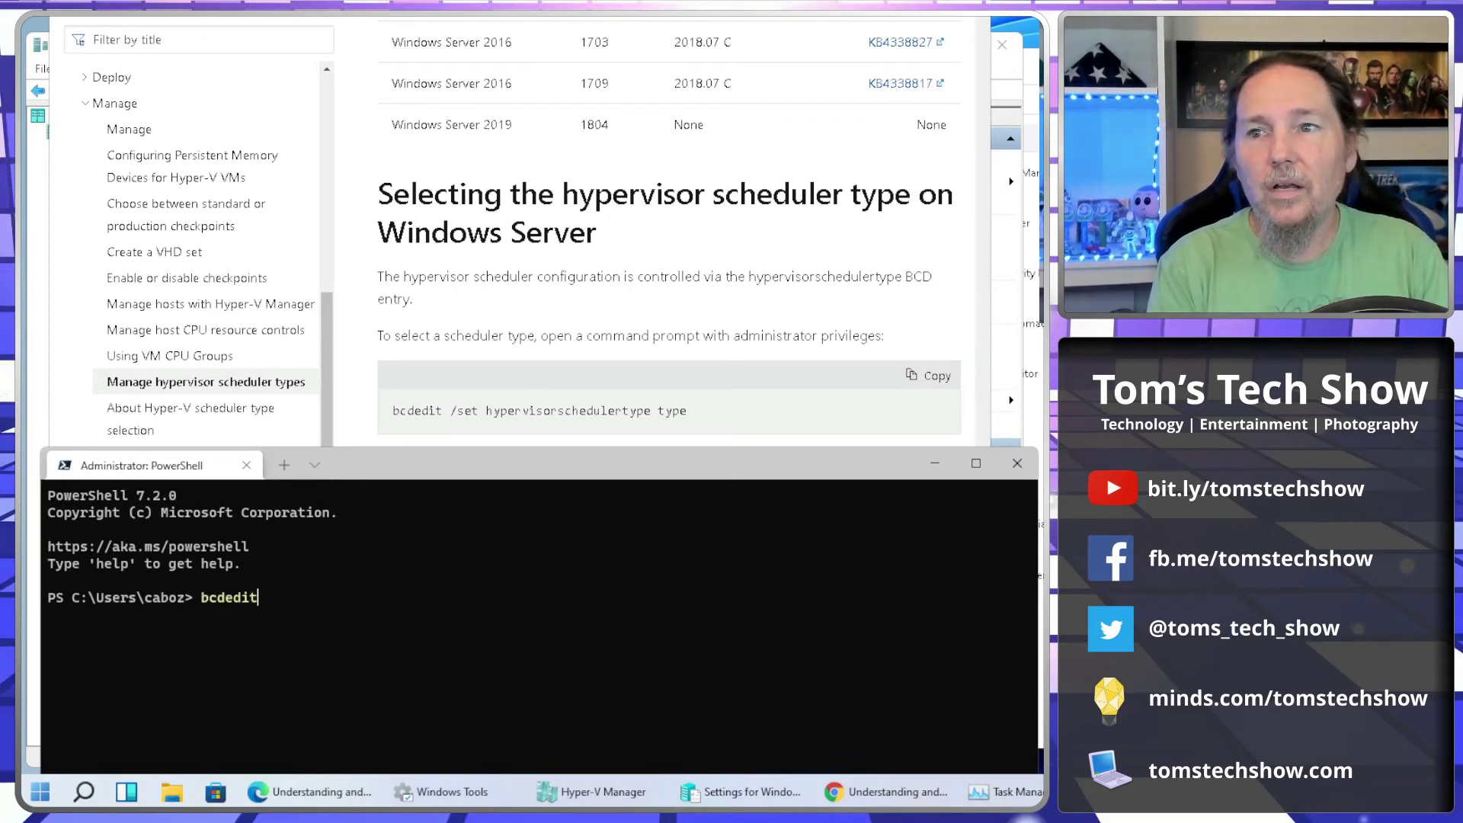
type(" /set h")
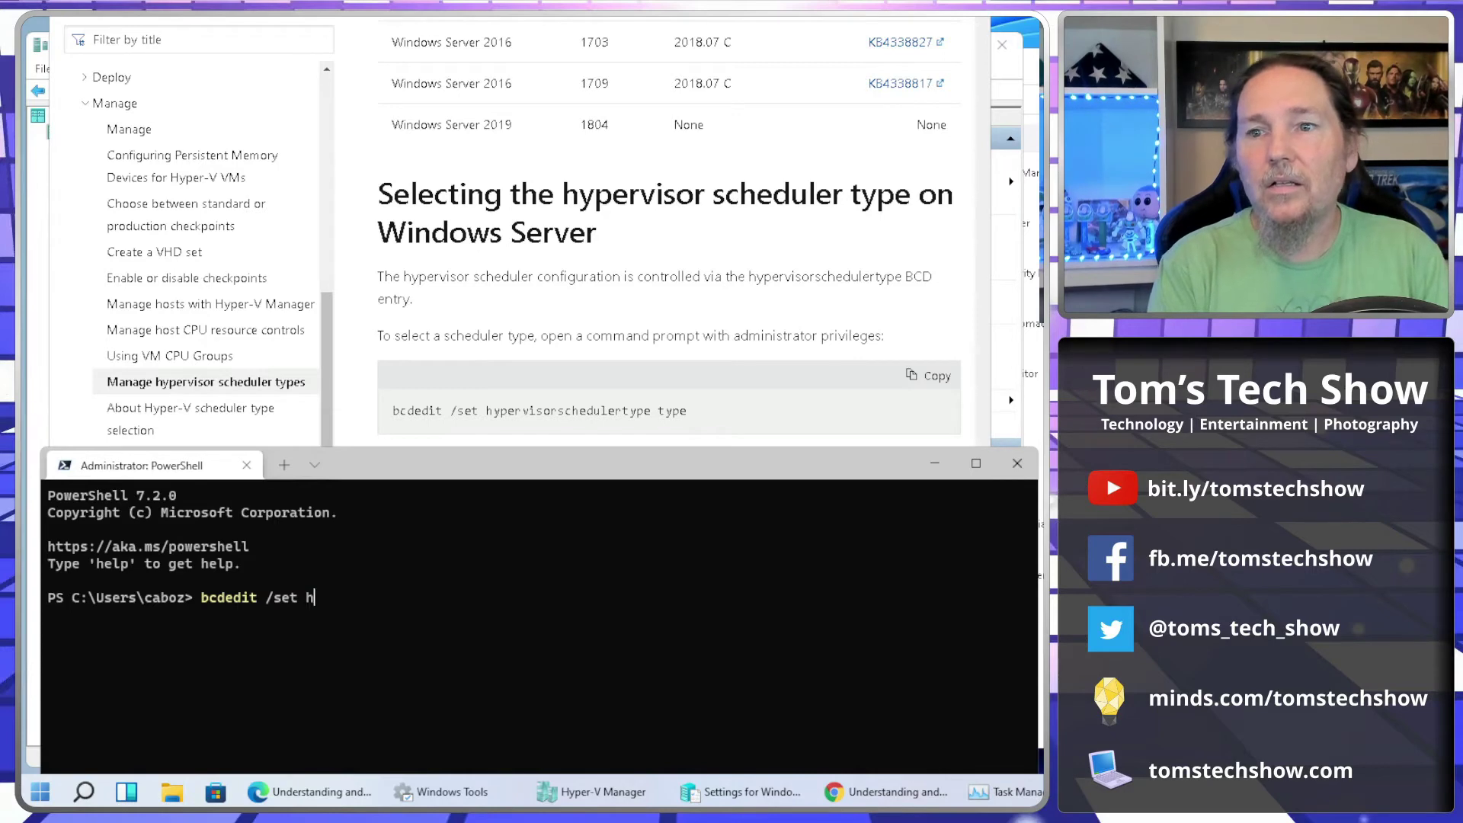
type("yperv")
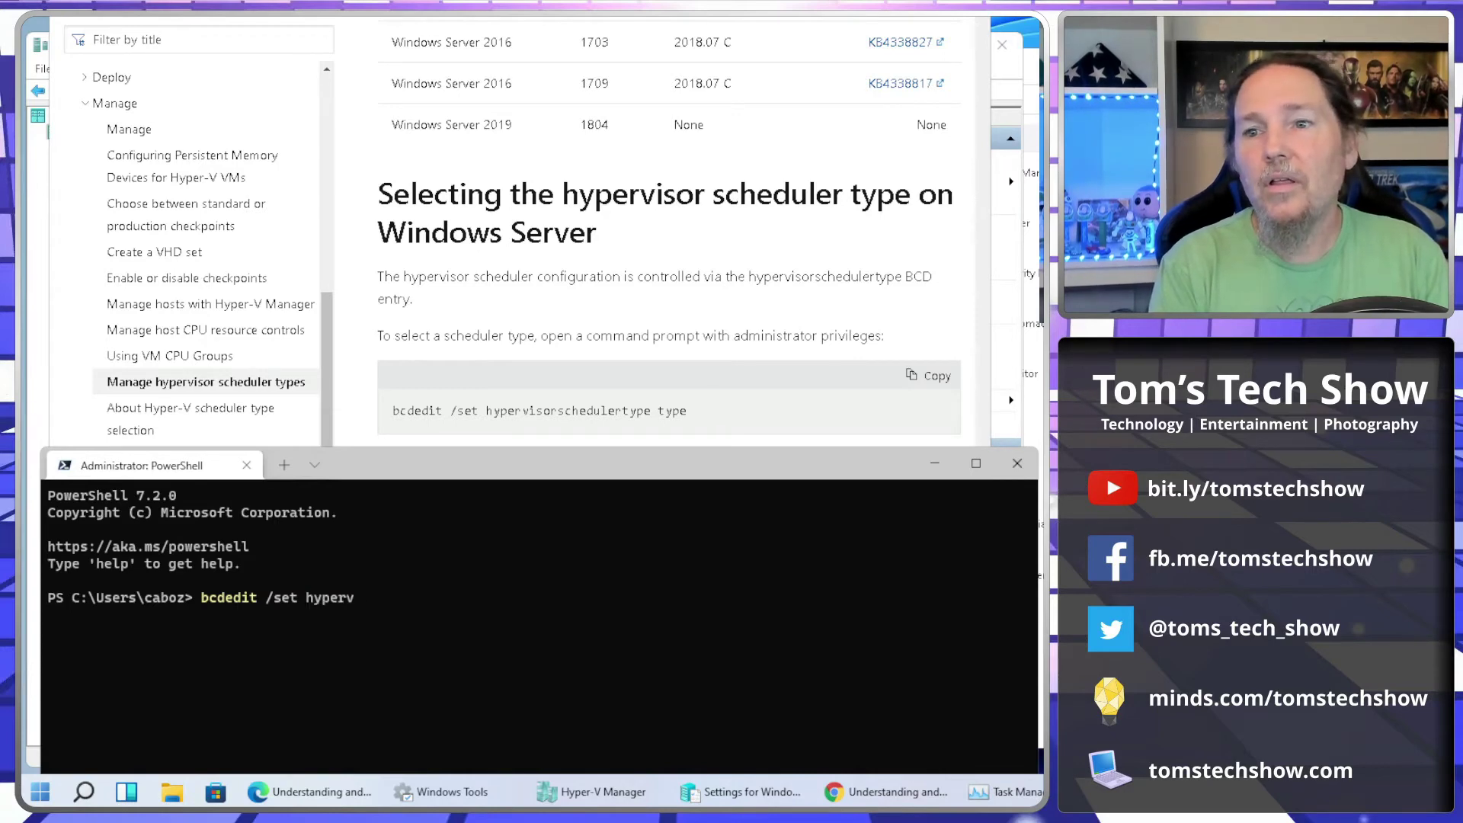
type("isorsch")
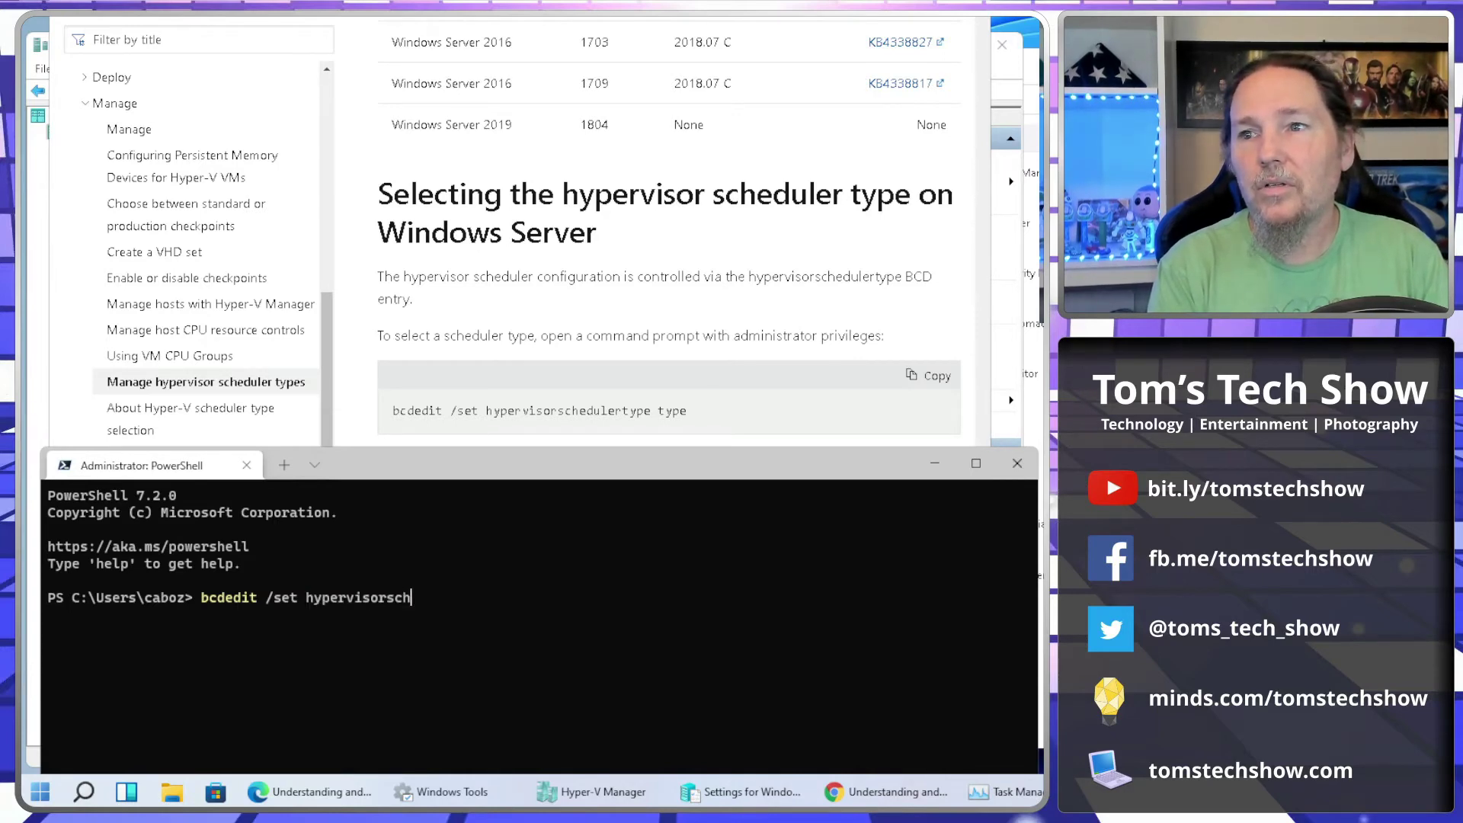
type("eud")
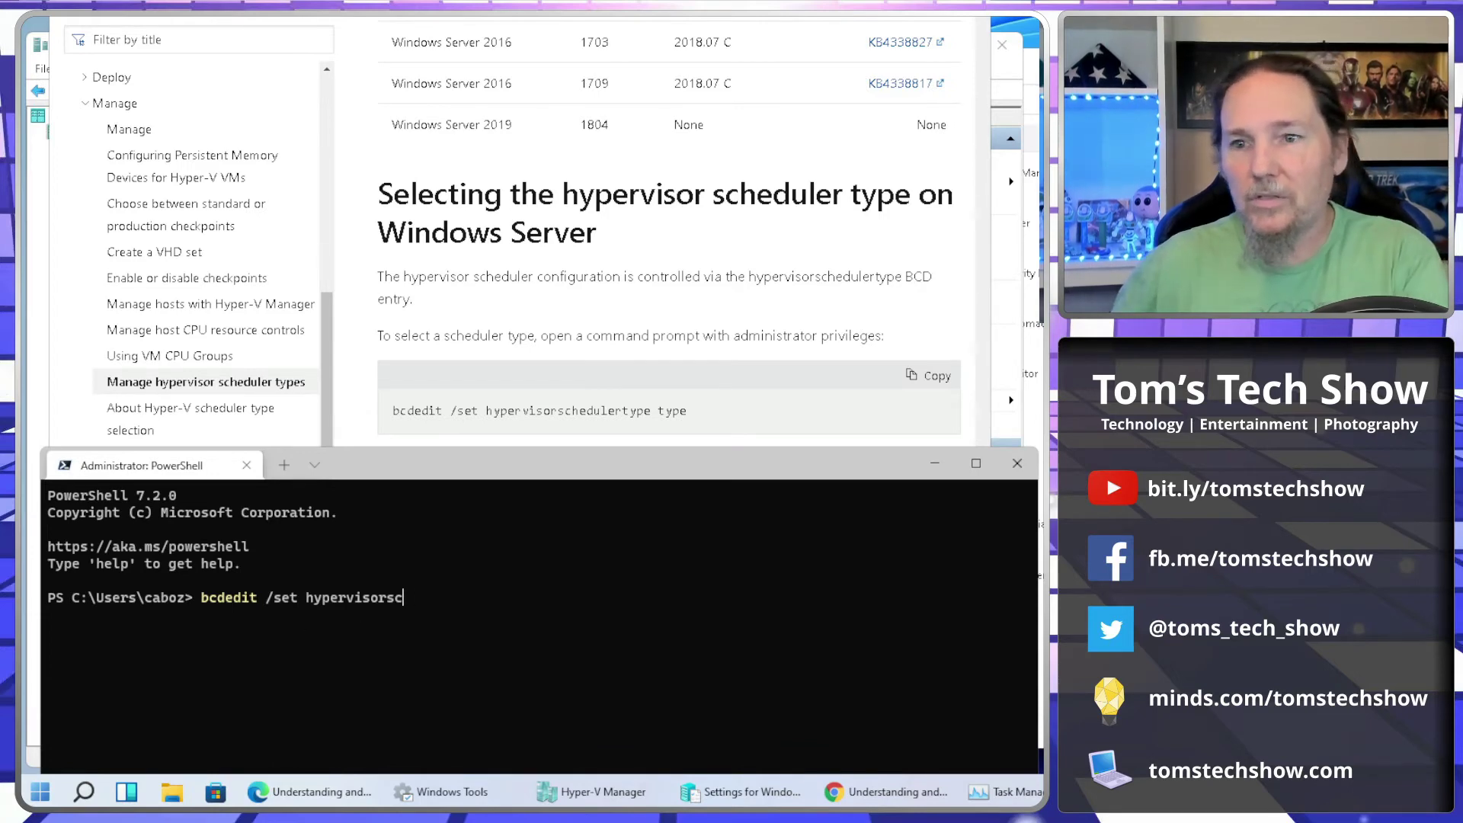
key("BackSpace")
key("BackSpace")
key("BackSpace")
key("BackSpace")
key("BackSpace")
key("BackSpace")
key("BackSpace")
key("BackSpace")
key("BackSpace")
key("BackSpace")
key("BackSpace")
key("BackSpace")
key("BackSpace")
key("BackSpace")
key("BackSpace")
key("BackSpace")
key("BackSpace")
key("BackSpace")
key("BackSpace")
key("BackSpace")
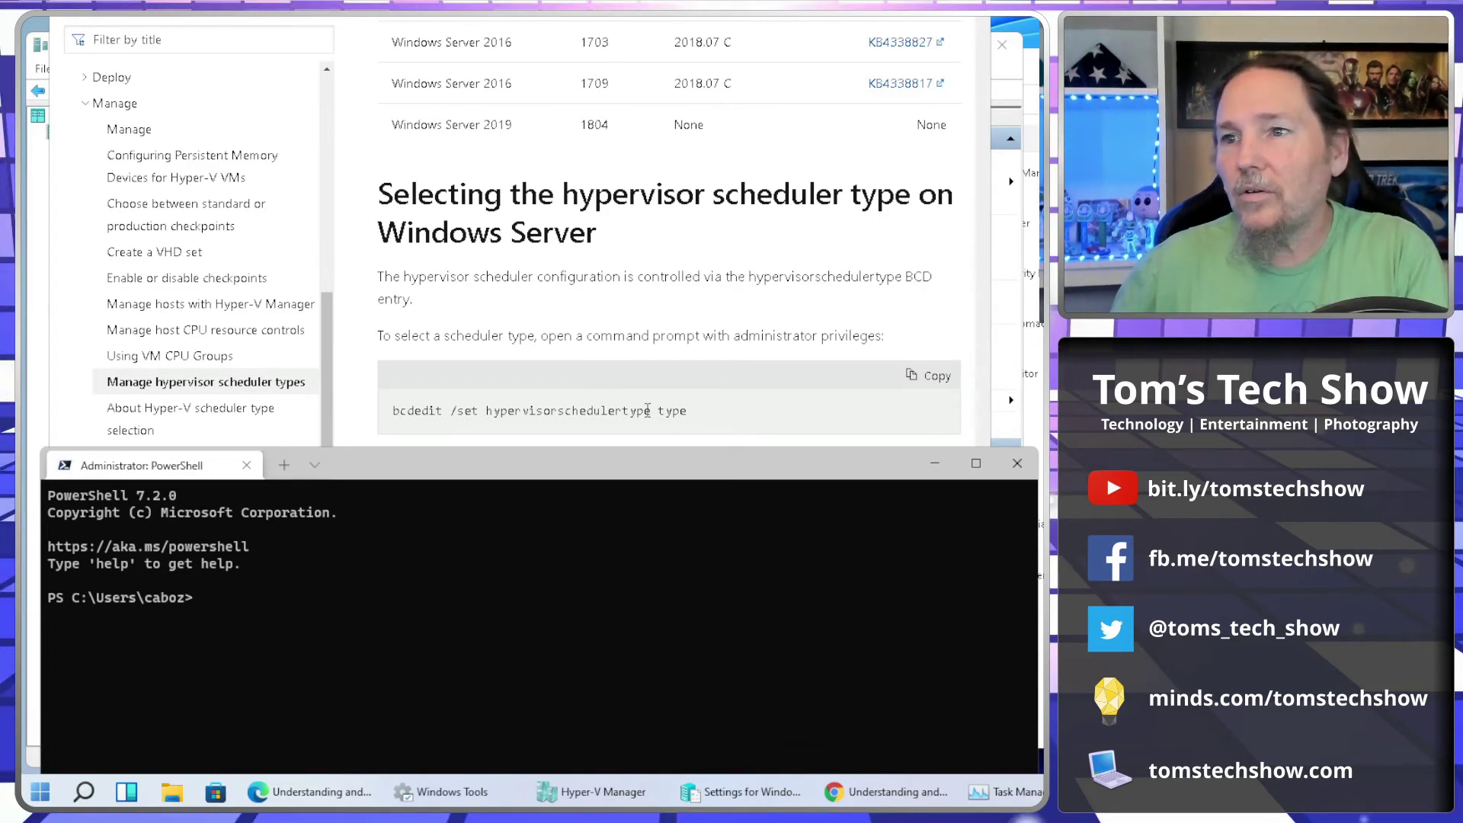
Copy the article's bcdedit command to the PowerShell prompt and complete it as "bcdedit /set hypervisorschedulertype root".
left_click_drag(652, 410, 393, 411)
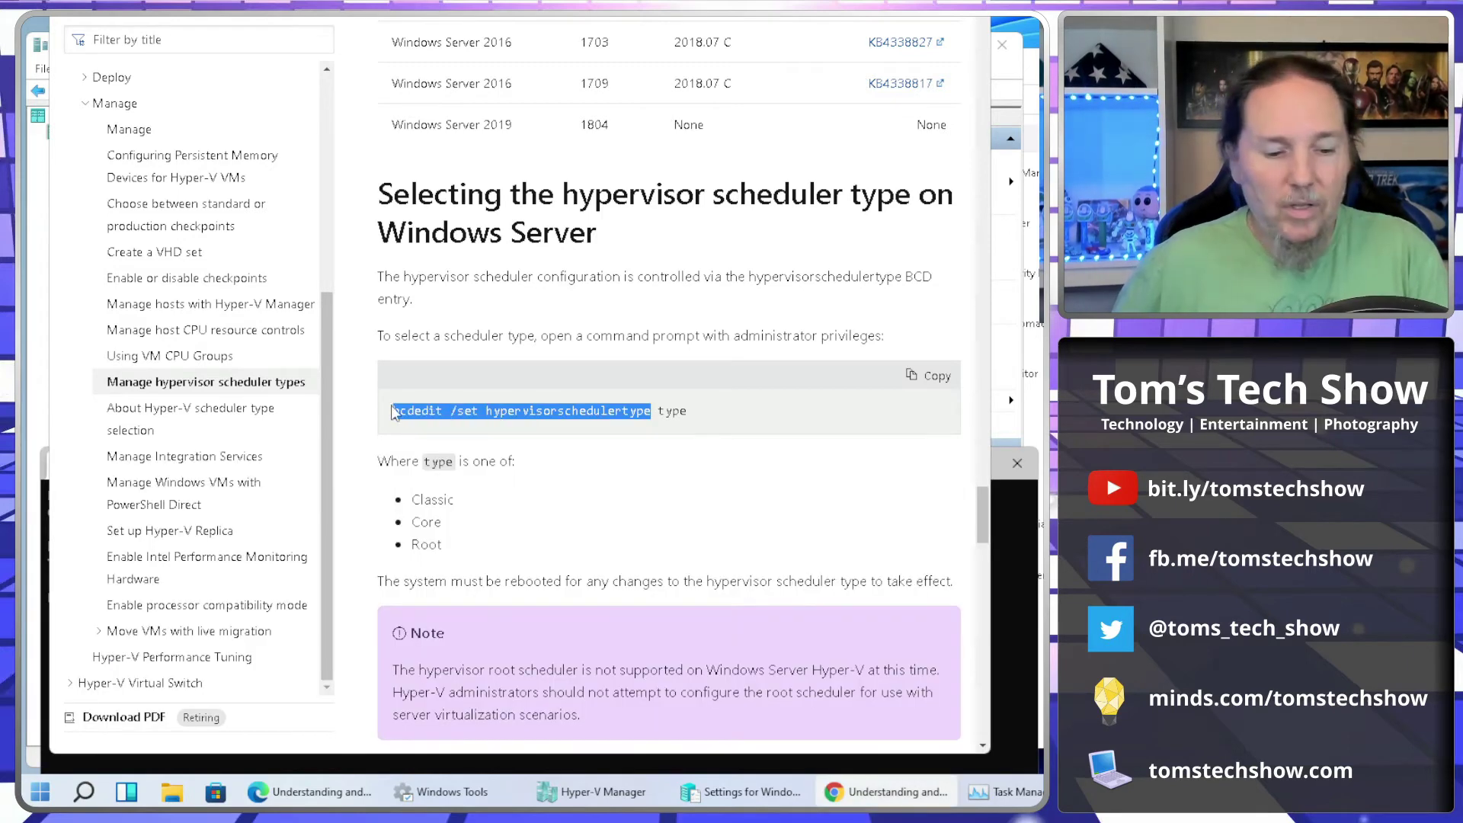
key("ctrl+c")
left_click(1021, 636)
right_click(404, 593)
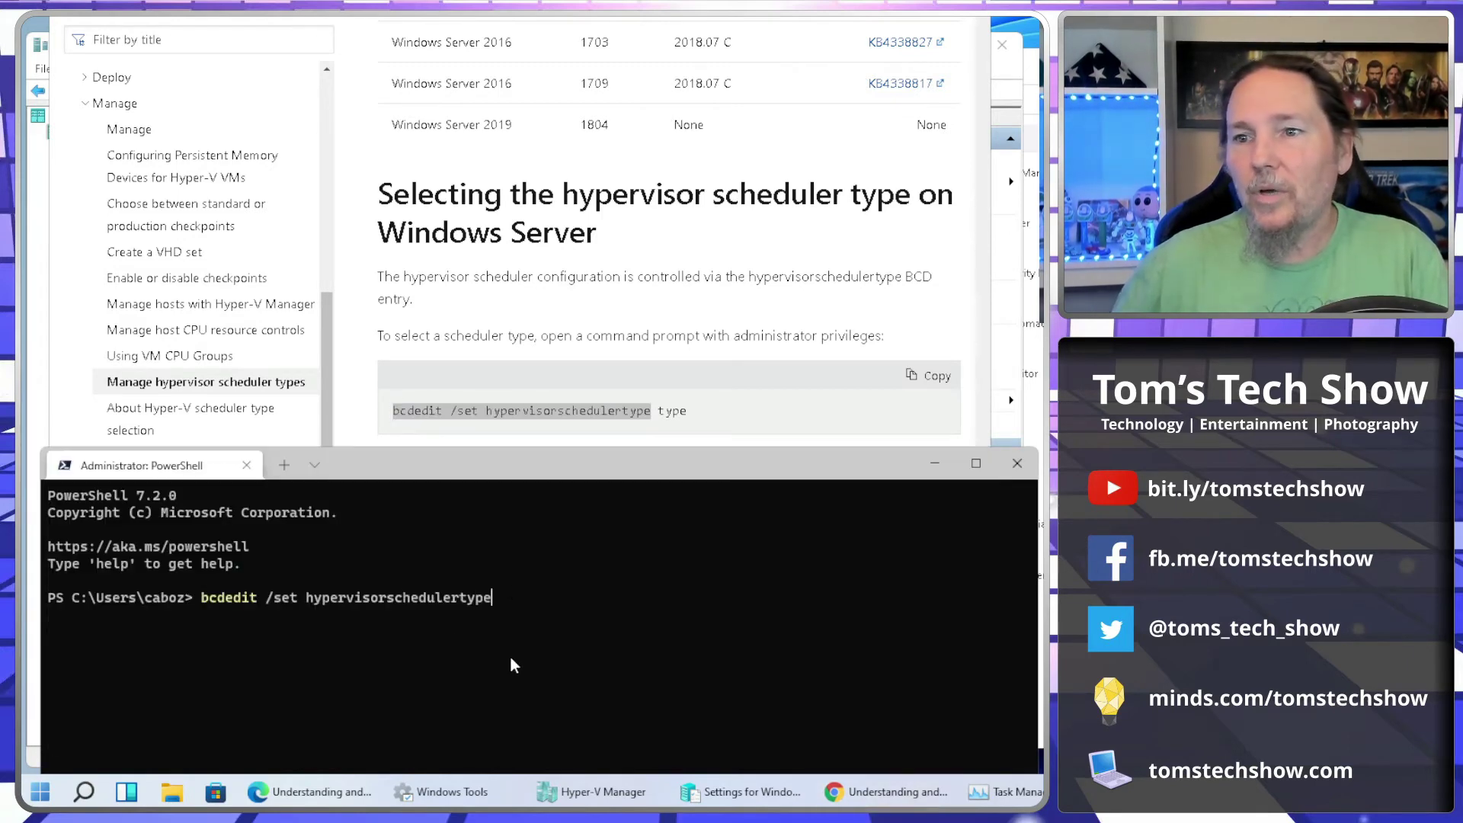
type("root")
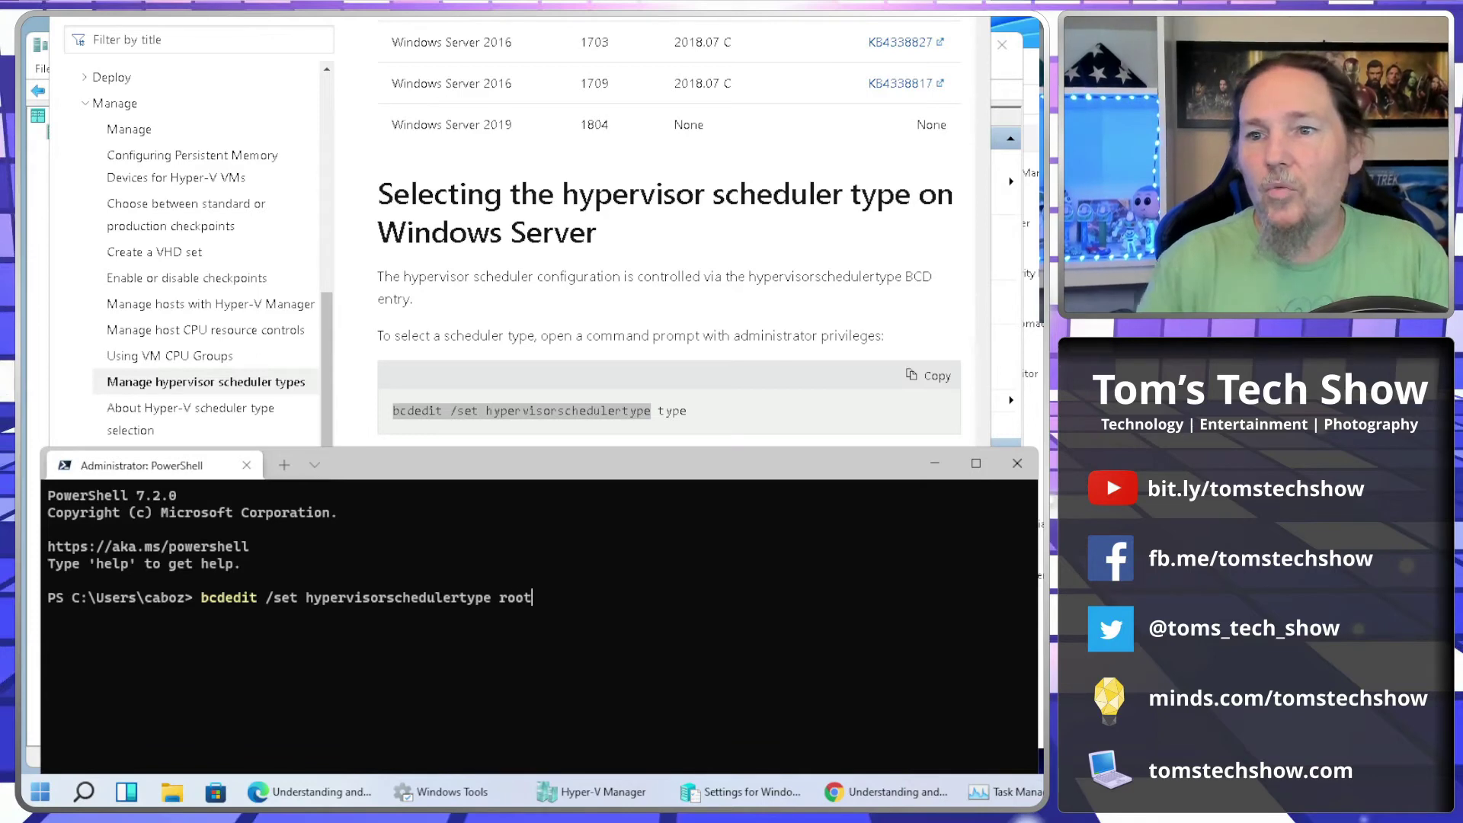
left_click_drag(625, 491, 620, 664)
left_click_drag(632, 305, 635, 300)
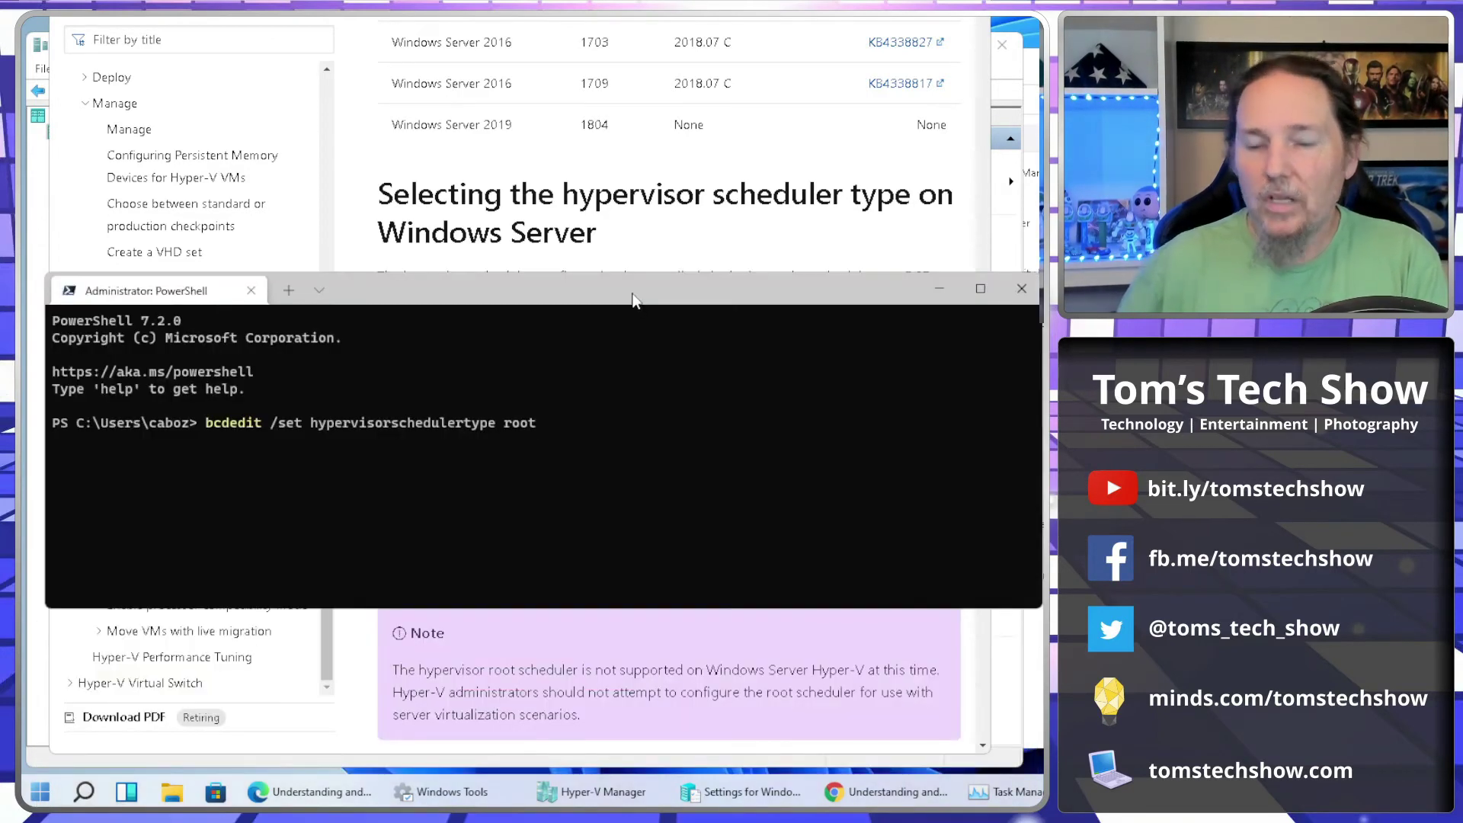
Run the bcdedit command that sets the hypervisor scheduler type to root.
key("Return")
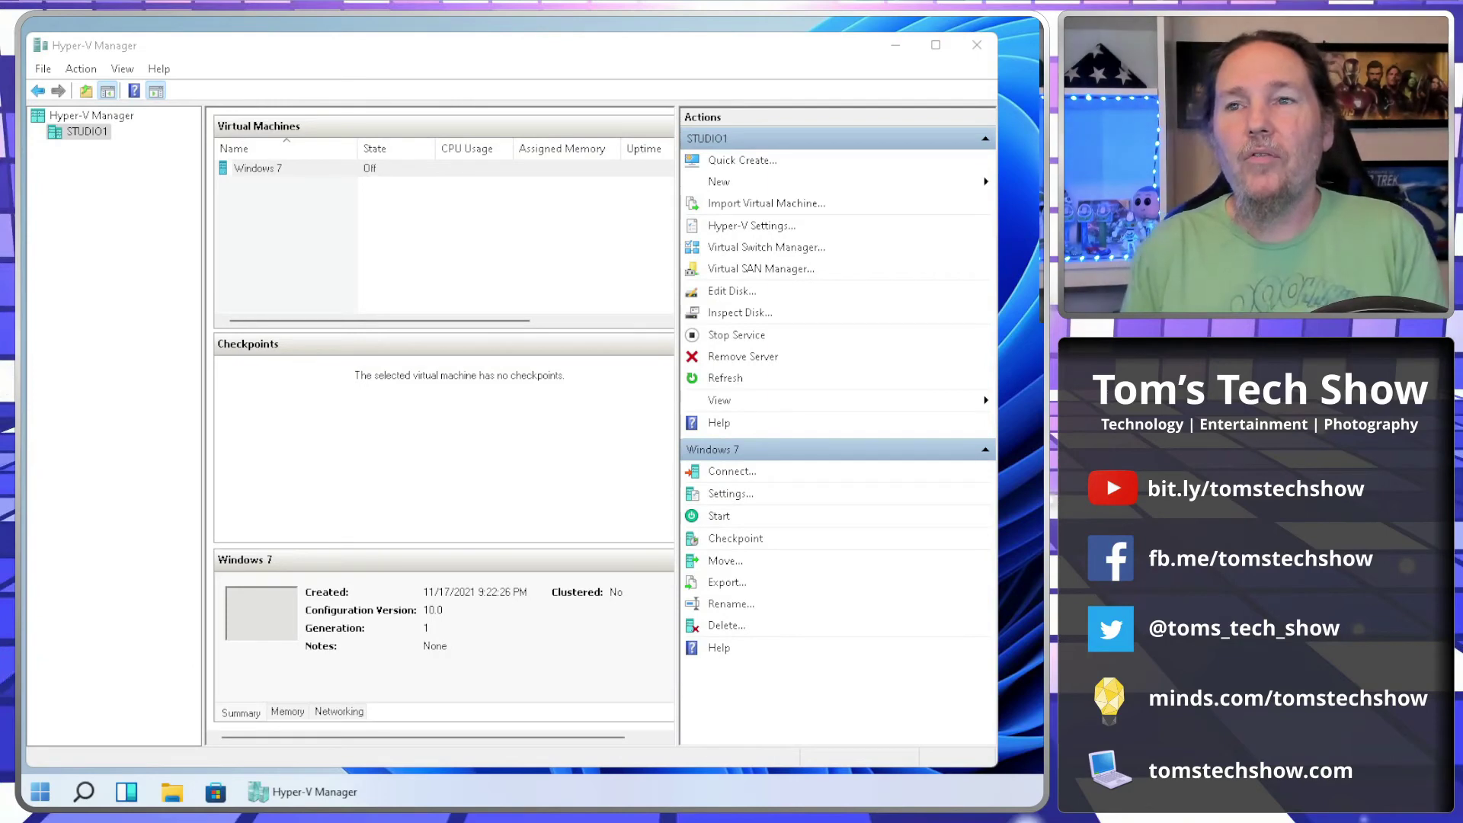
Start and connect to the Windows 7 virtual machine, and launch its Windows installation with English and US keyboard settings.
left_click(718, 518)
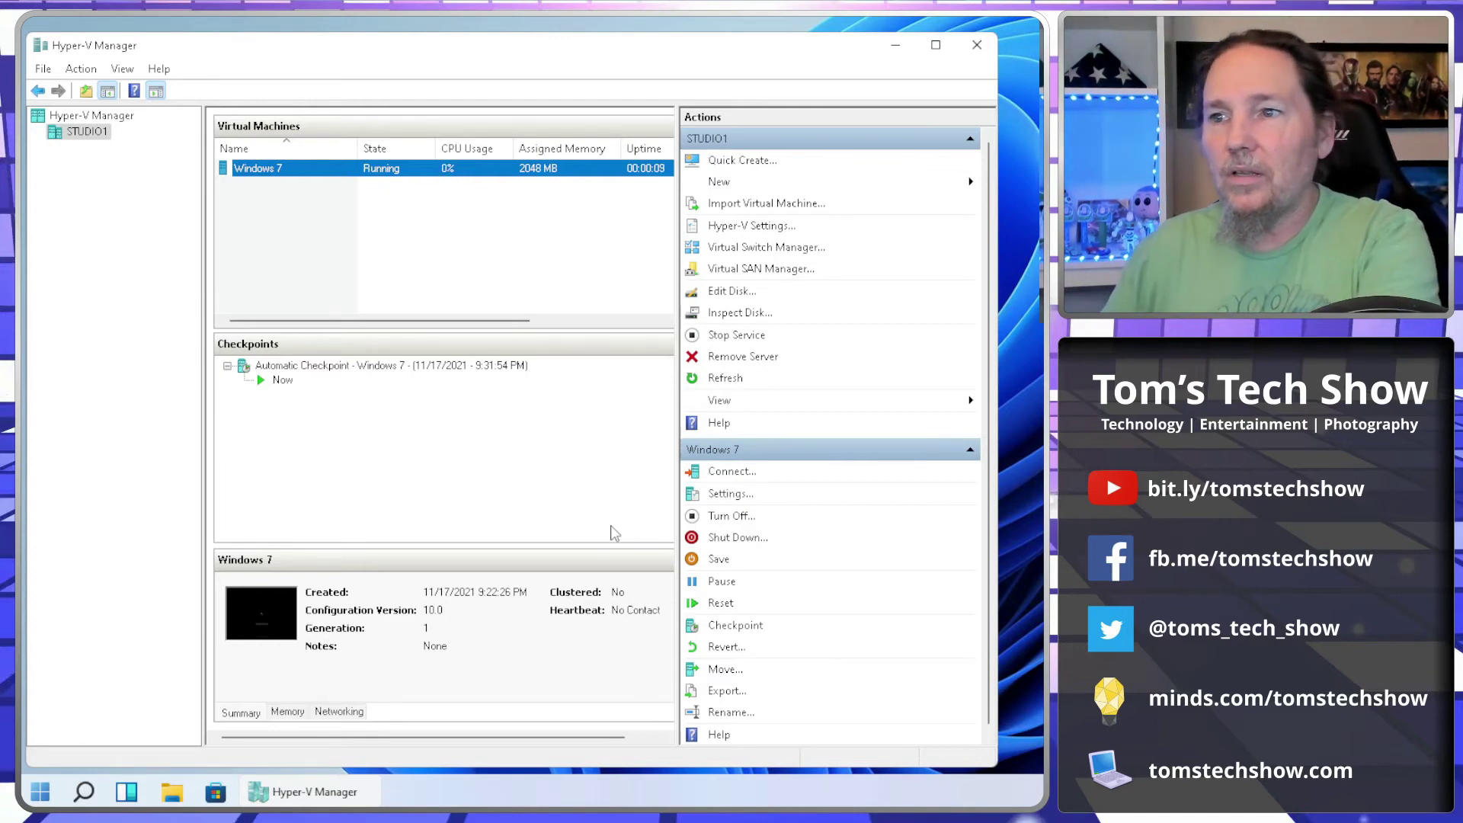
left_click(722, 473)
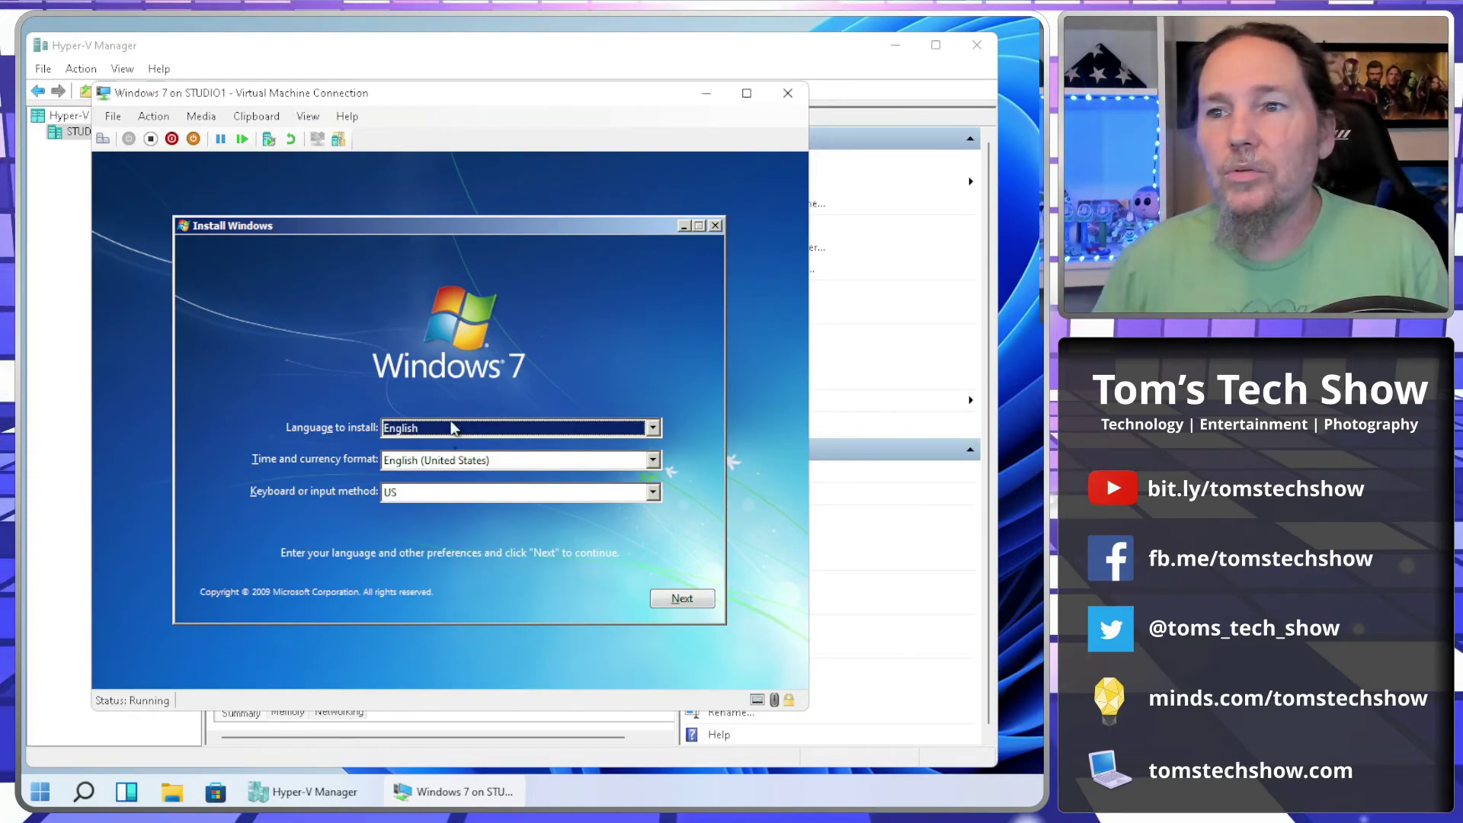
left_click(684, 601)
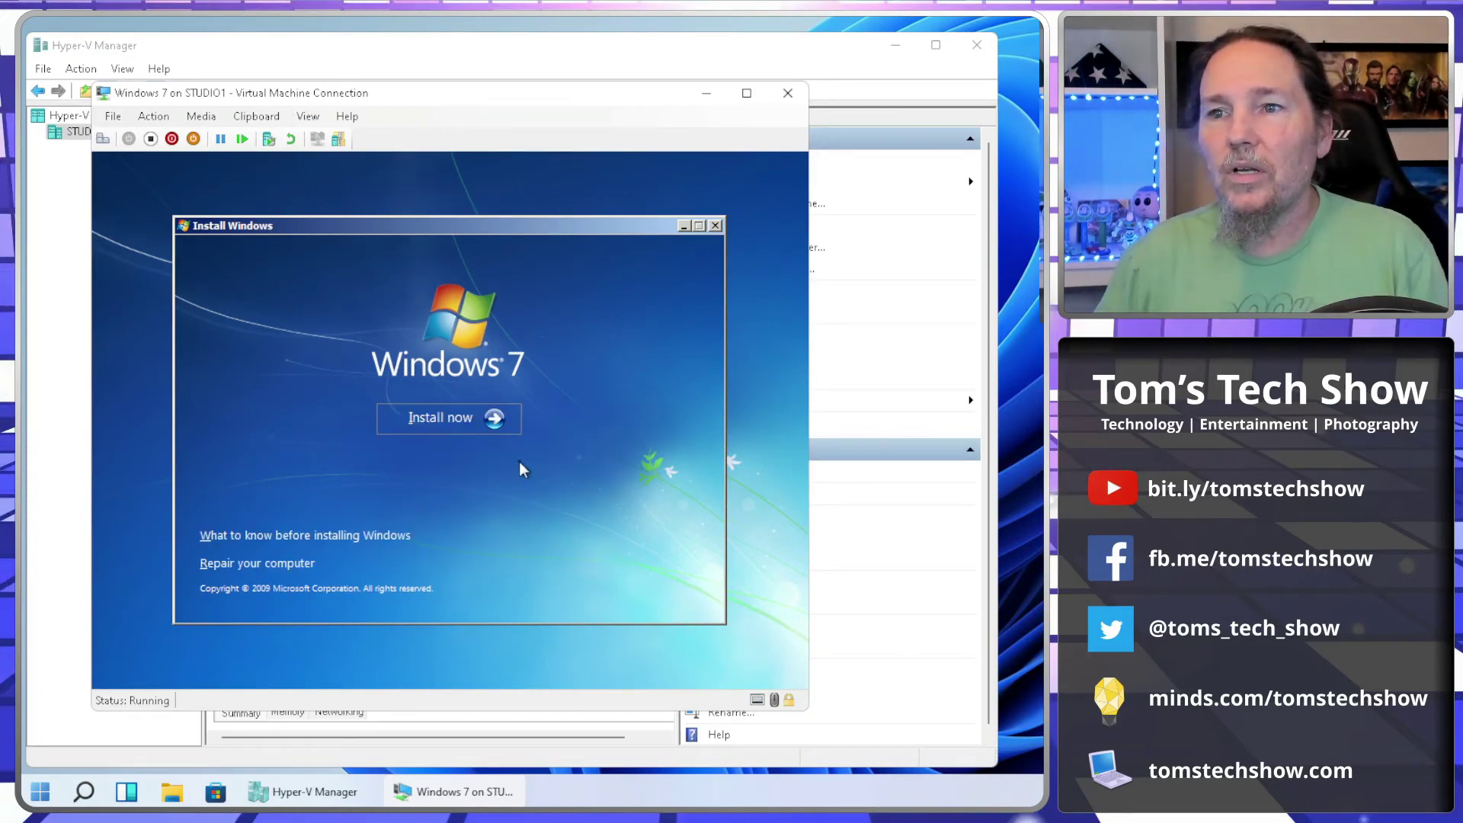
left_click(469, 432)
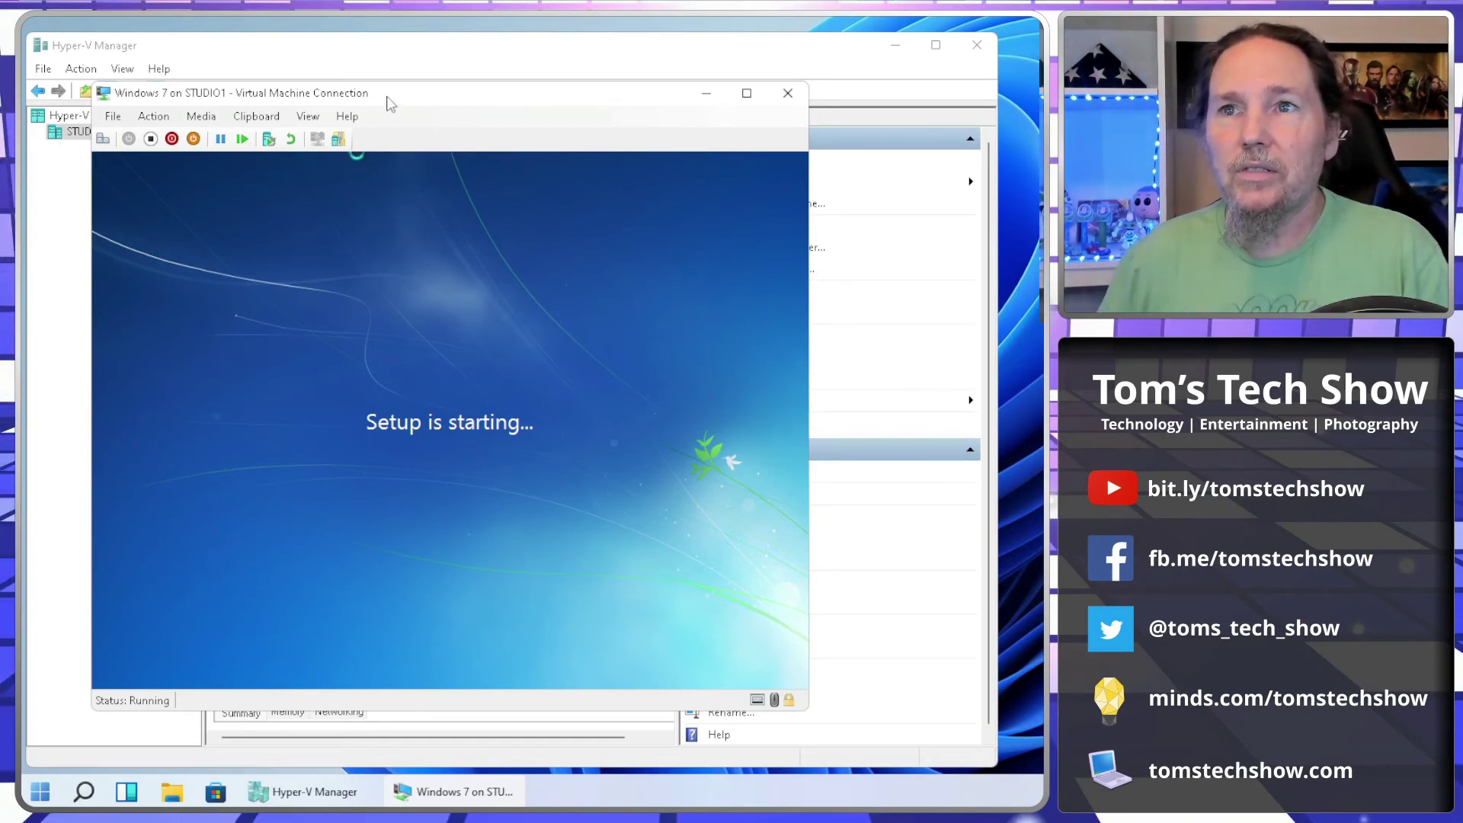
Accept the Windows 7 license terms and start installing onto the unallocated space of Disk 0.
mouse_move(390, 104)
left_mouse_down()
mouse_move(592, 191)
mouse_move(399, 107)
left_mouse_up()
left_click(228, 539)
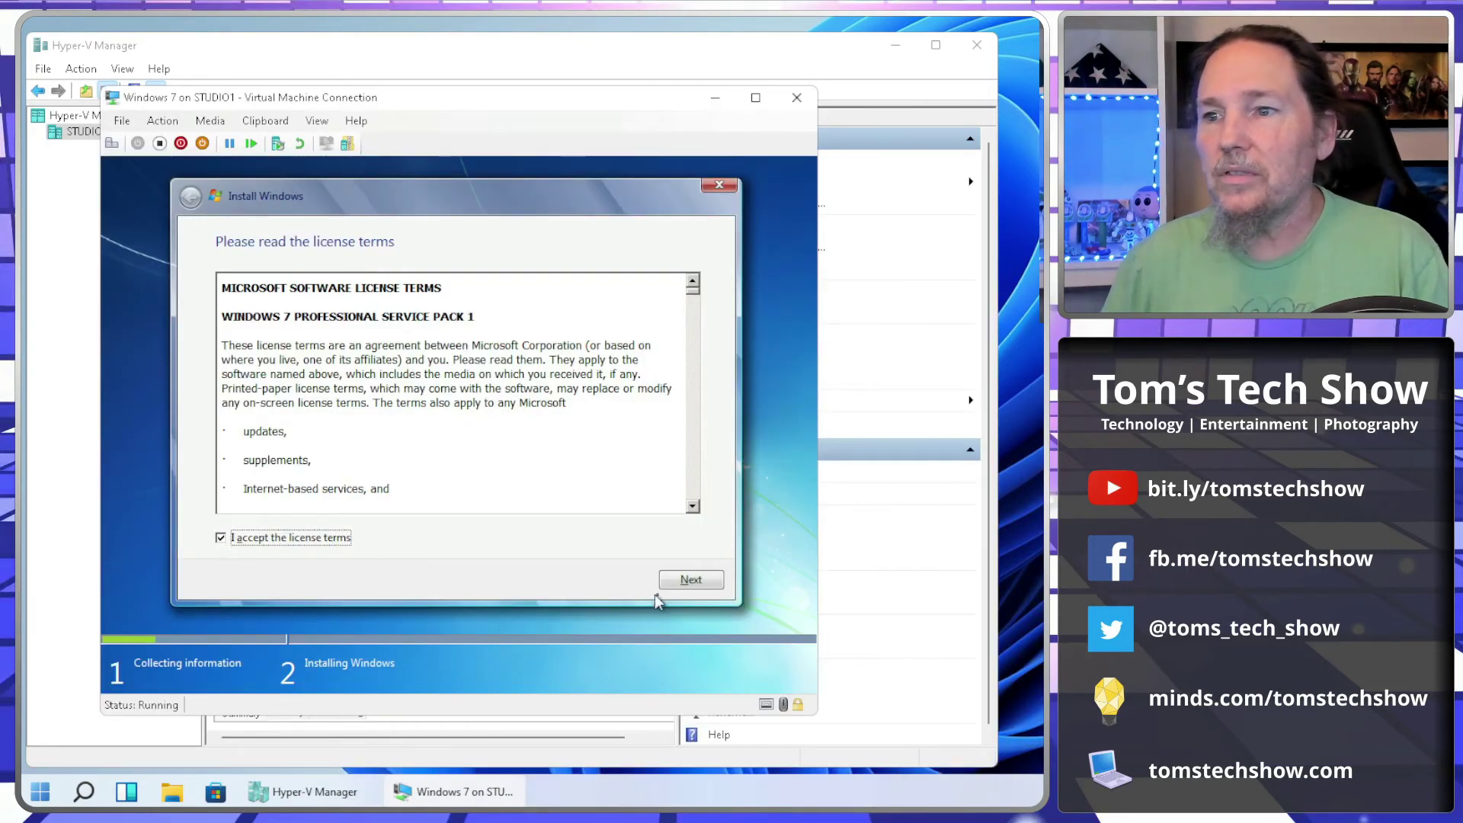
left_click(691, 580)
left_click(383, 425)
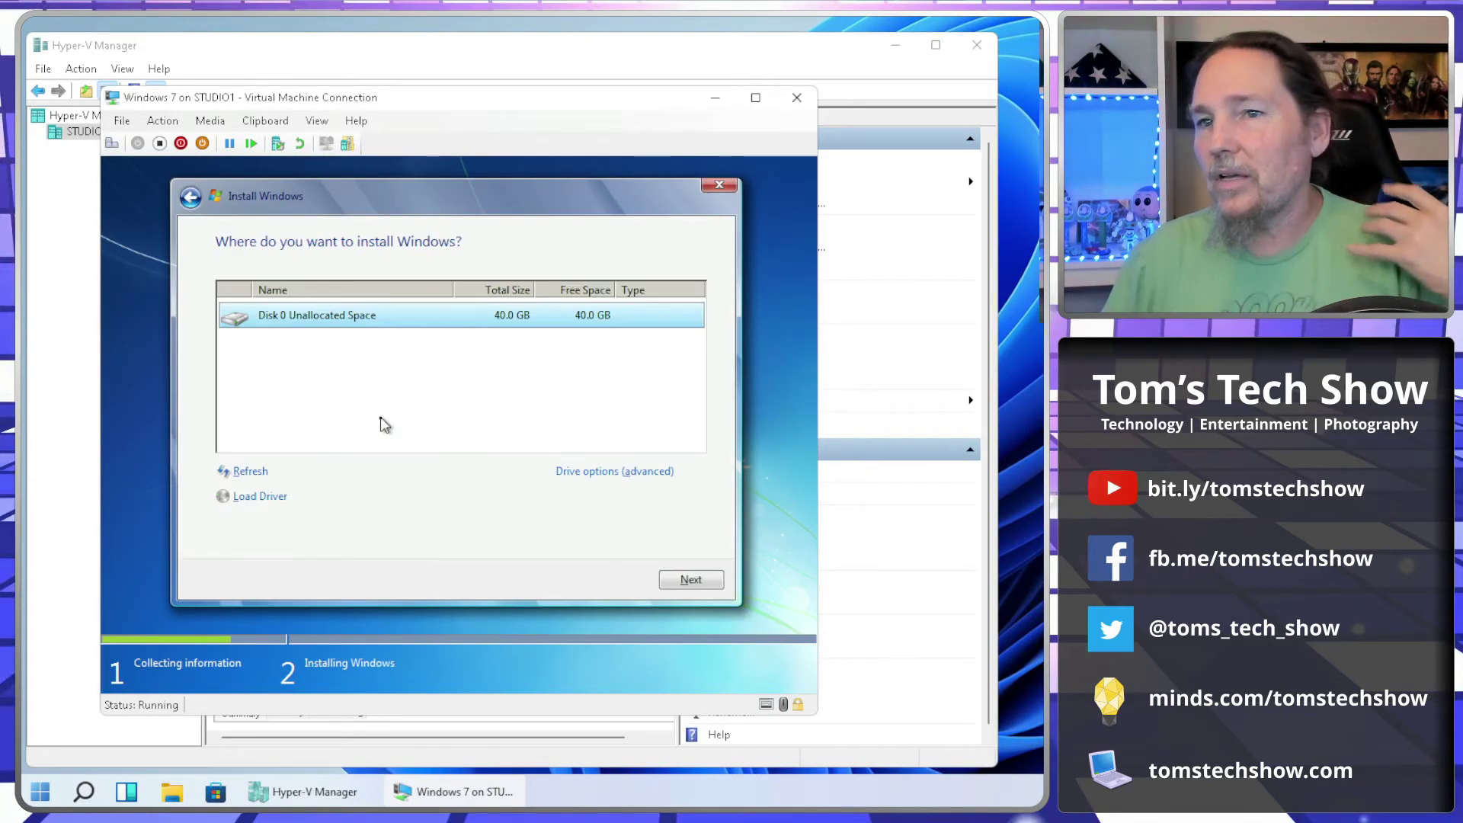
left_click(690, 580)
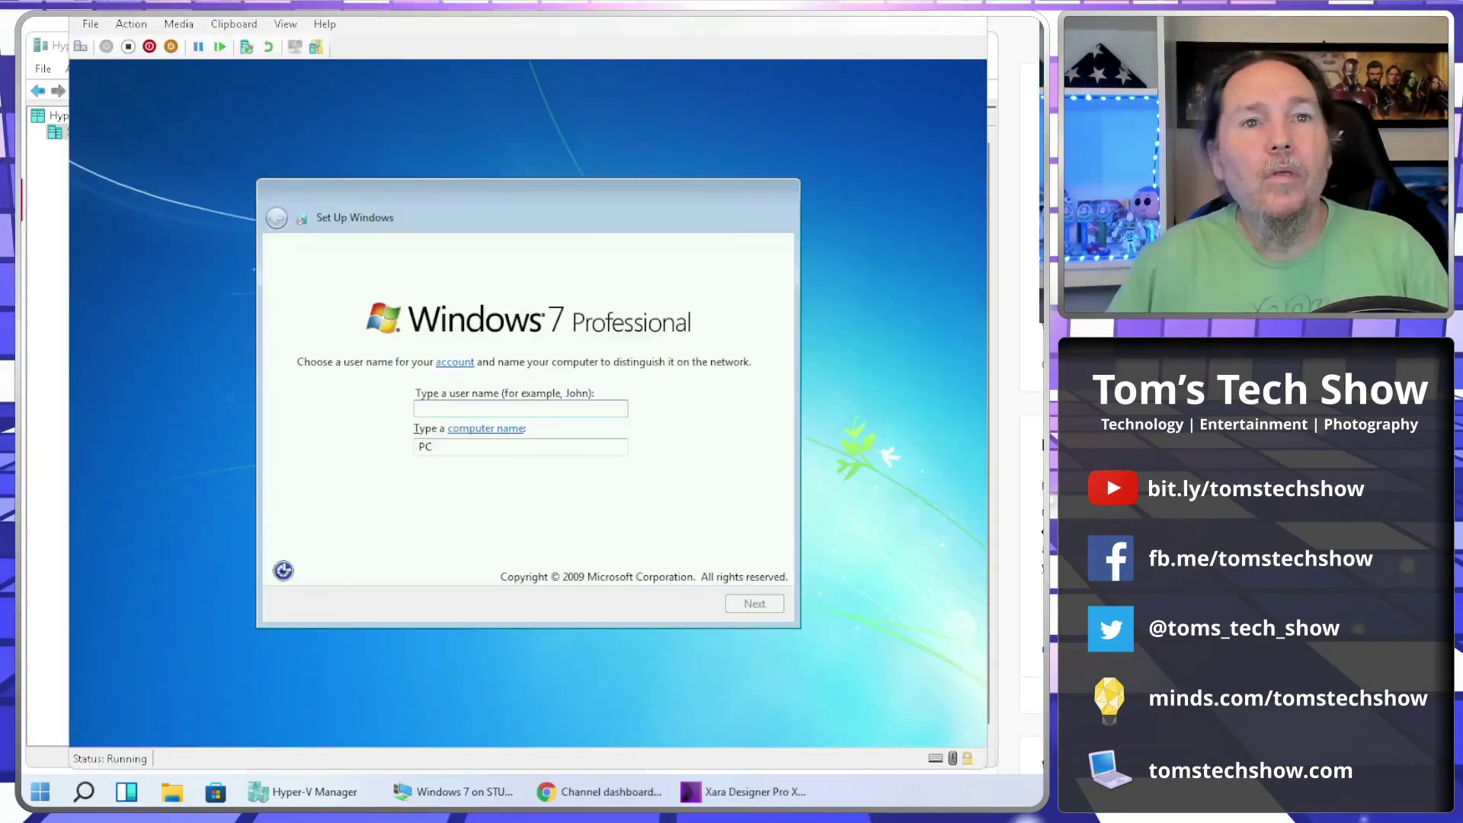
Enter the account's user name in Windows setup, leave the password blank and skip the product key.
left_click(440, 409)
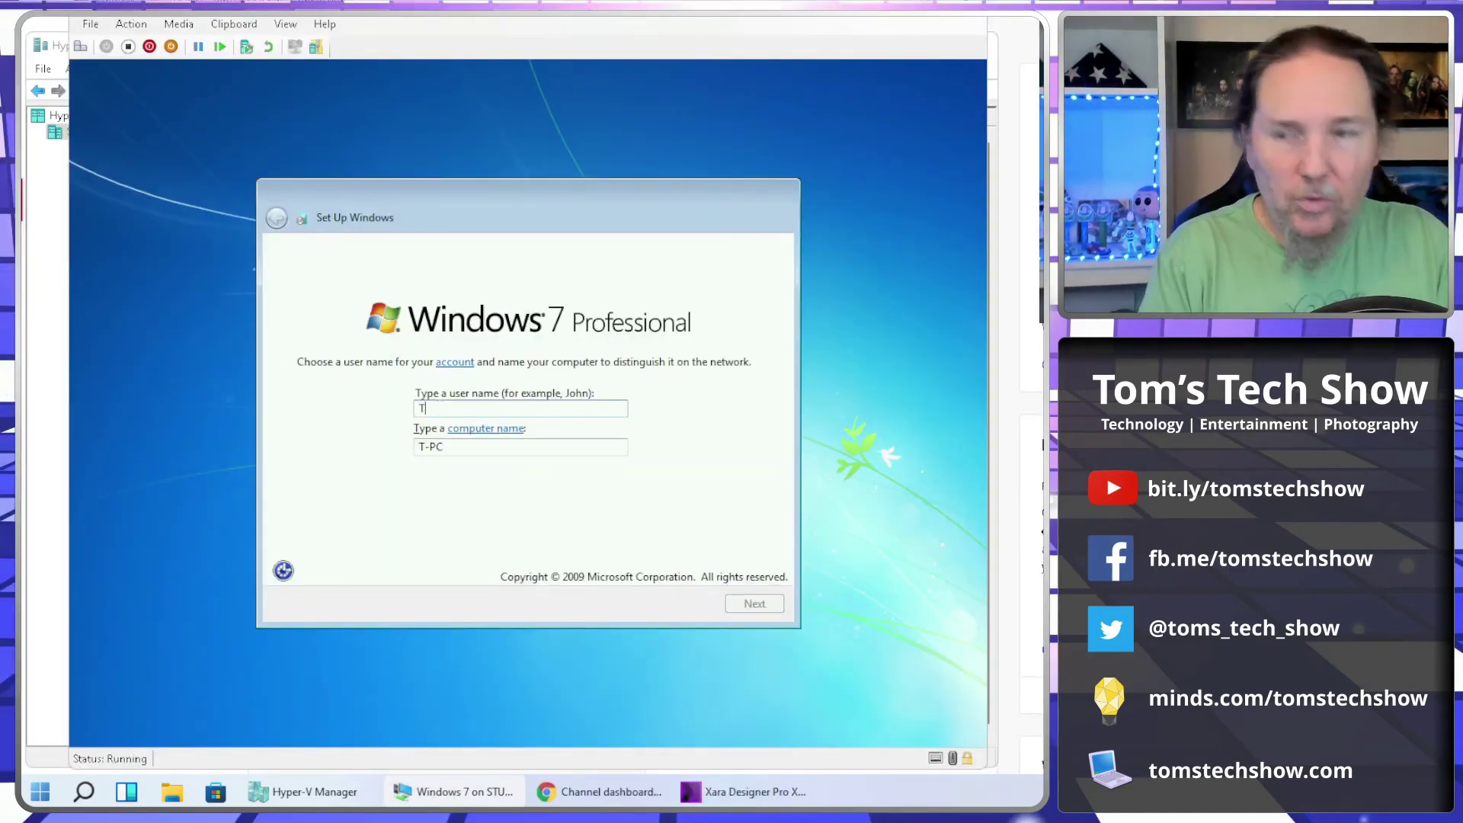
type("Tom")
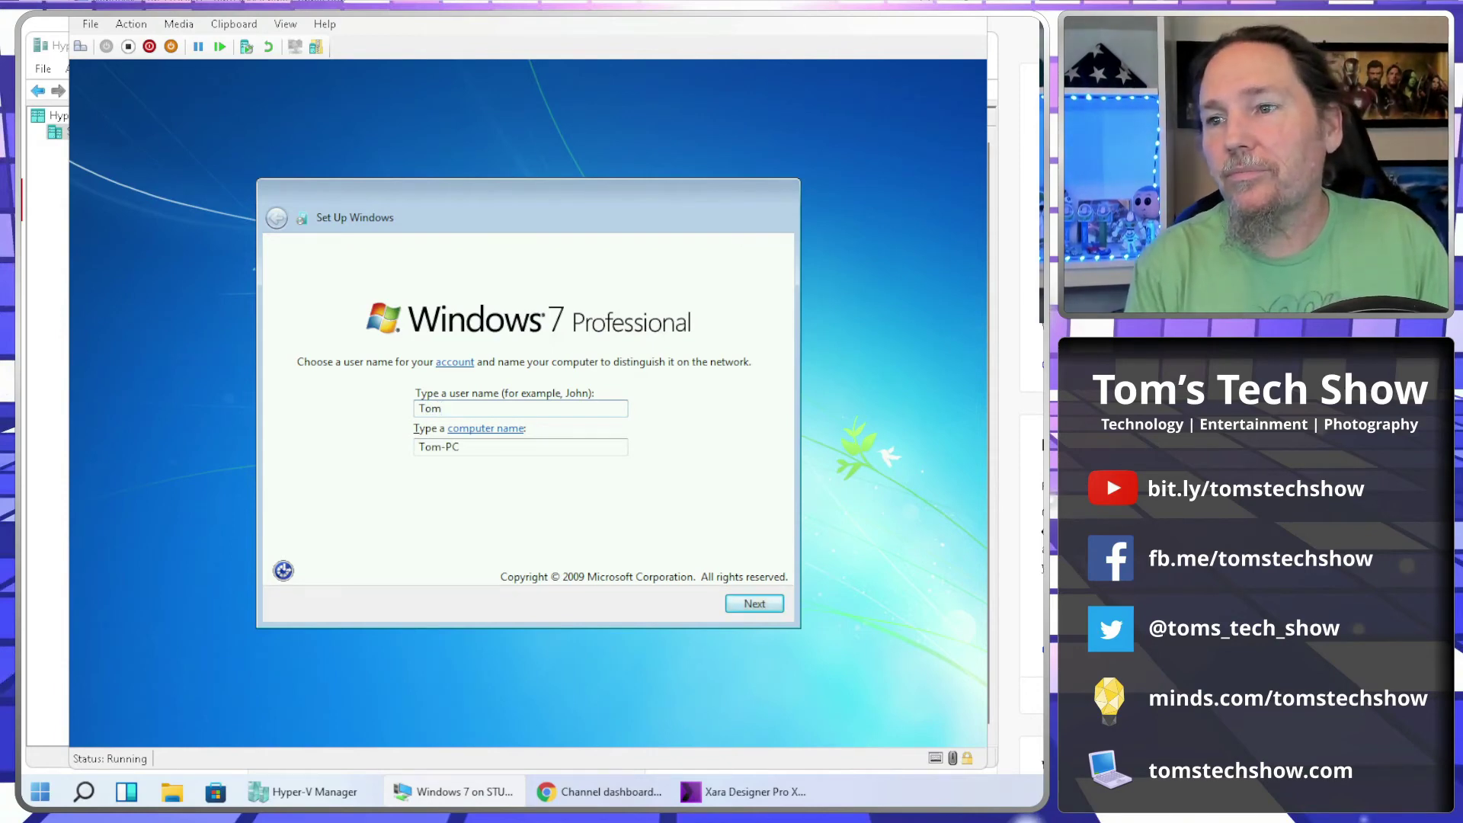
left_click(754, 606)
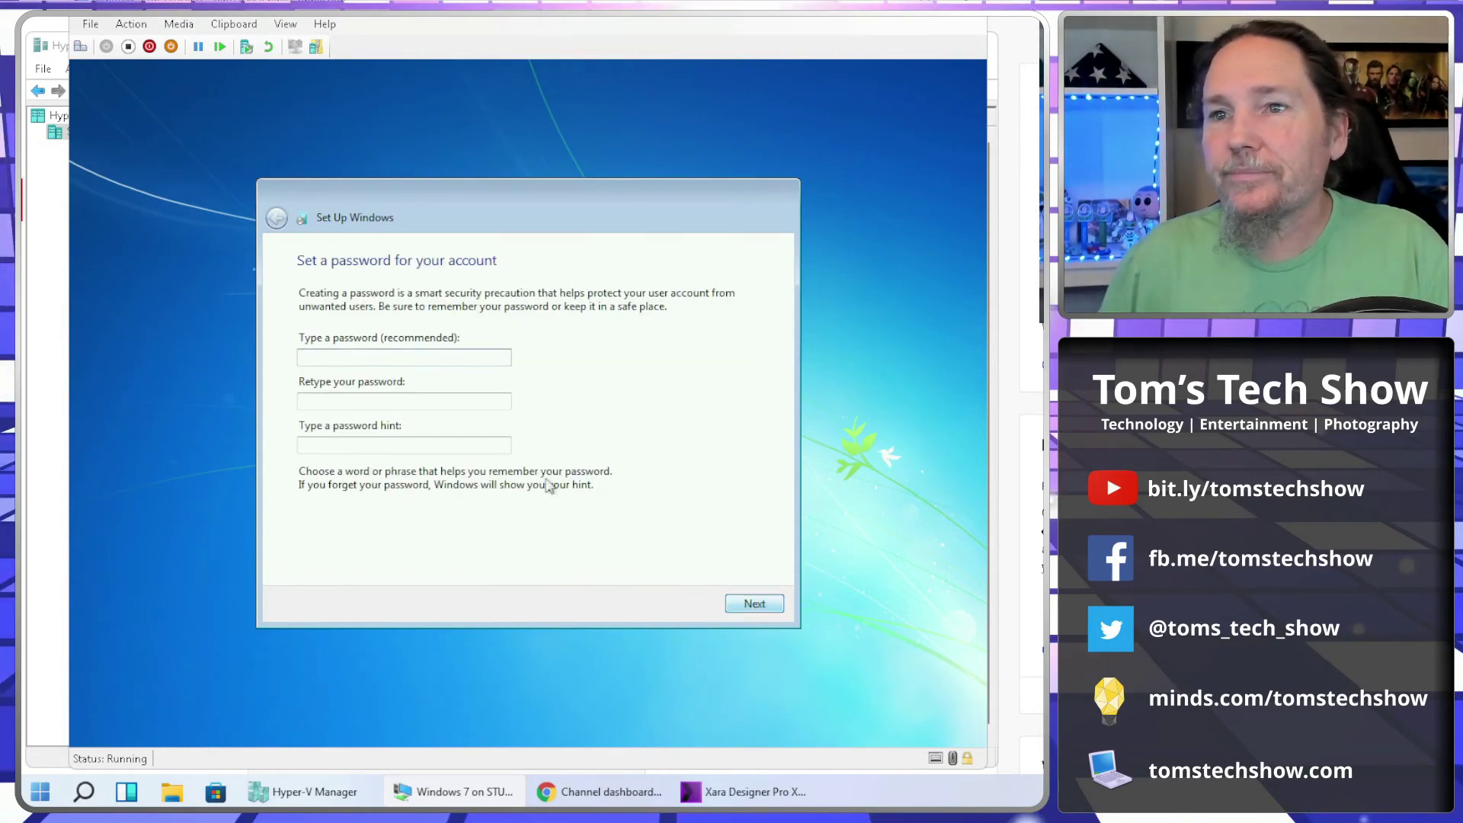
left_click(753, 606)
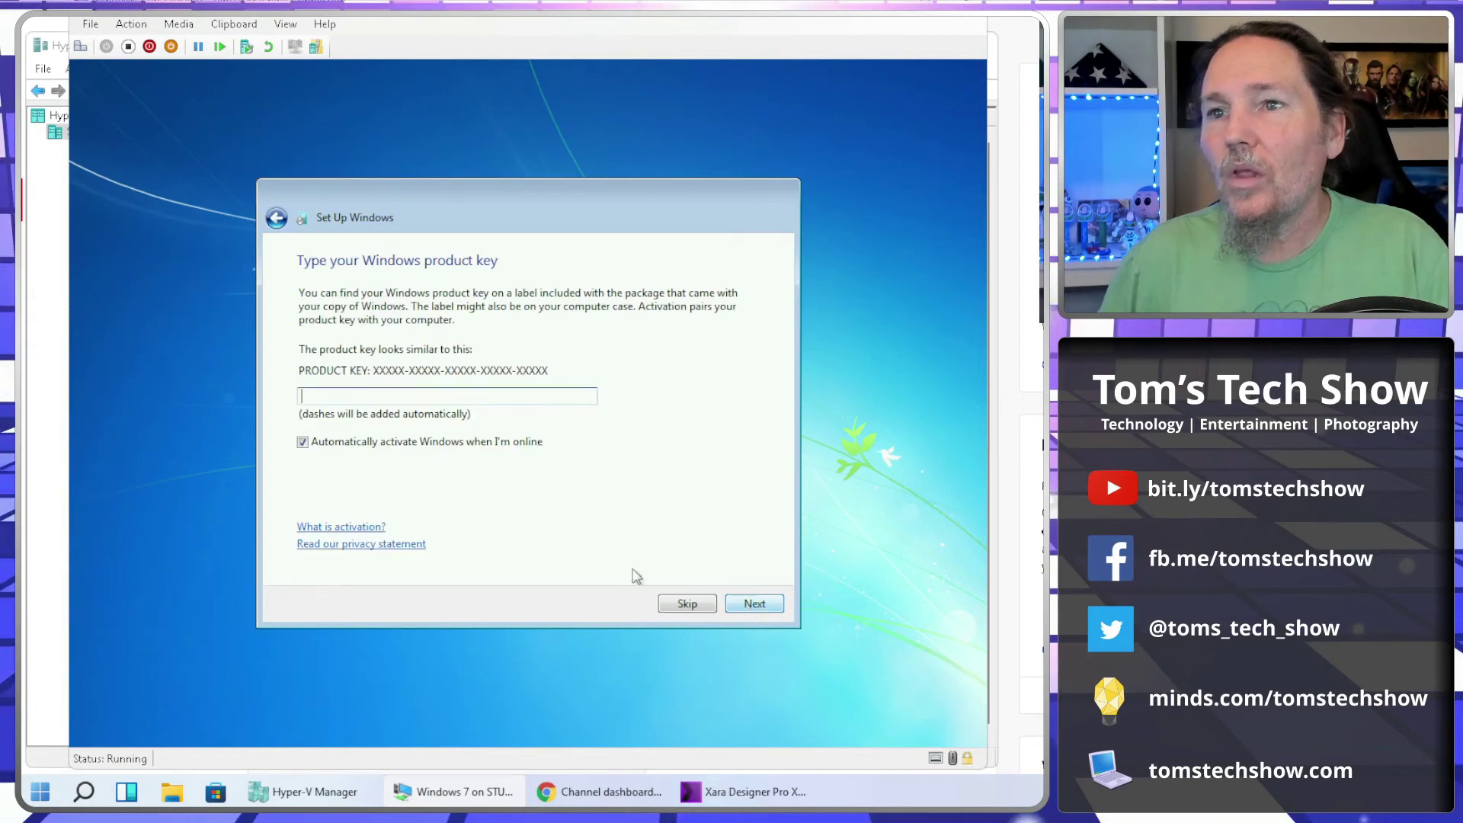
left_click(686, 606)
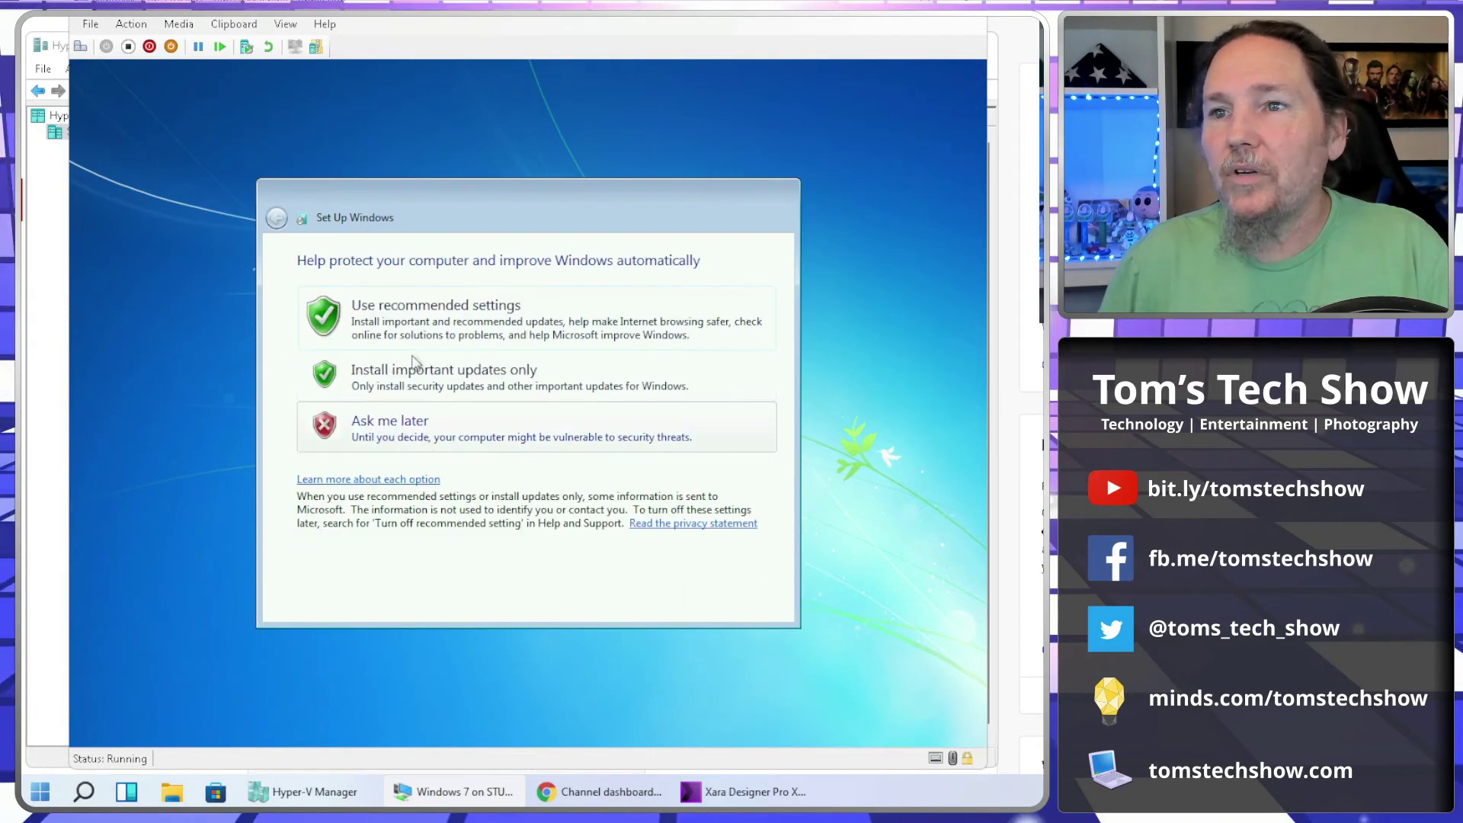
Choose to install important updates only and set the computer's network location to Home network.
left_click(440, 364)
left_click(755, 603)
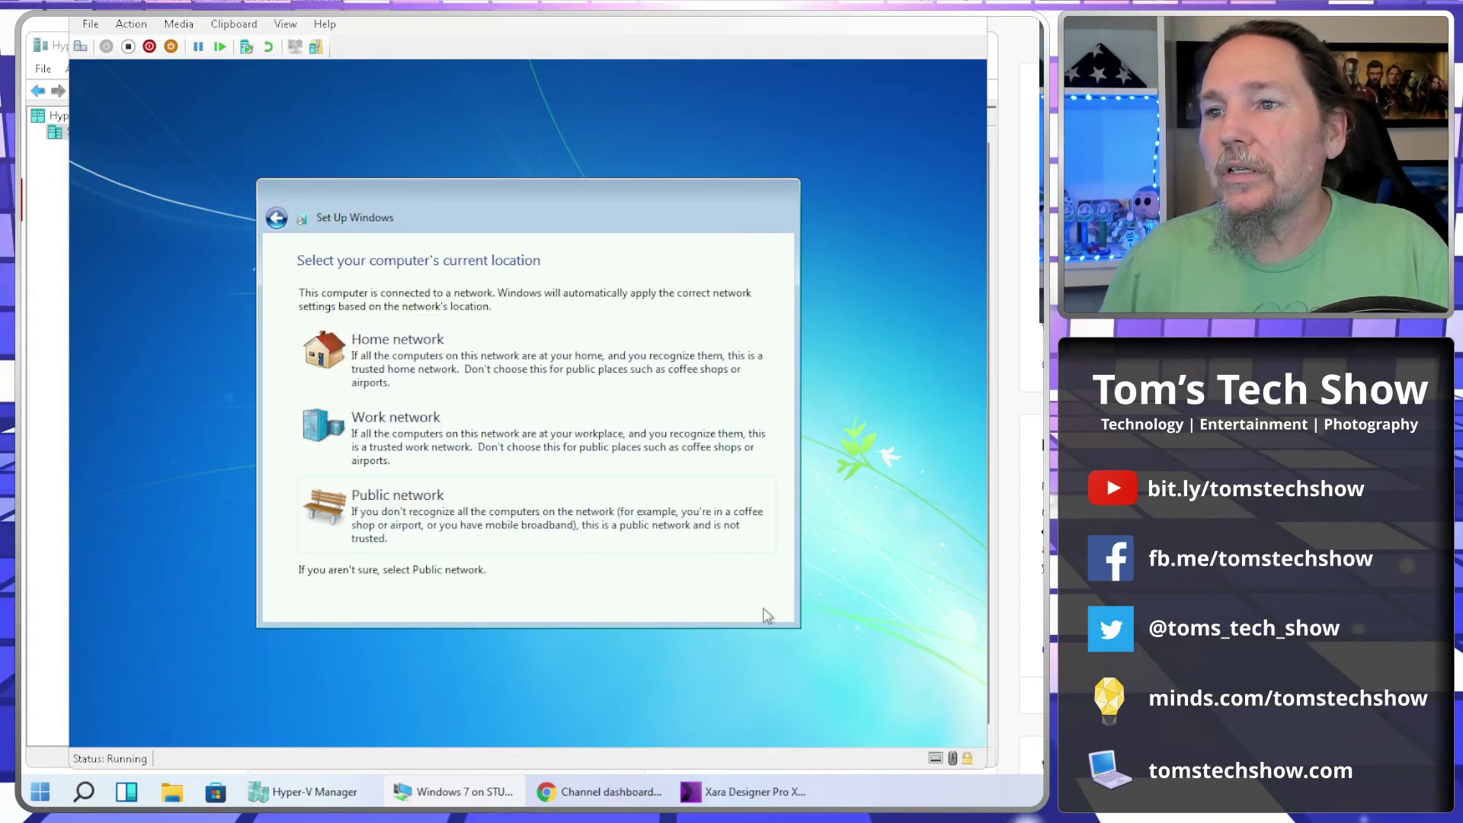
left_click(442, 367)
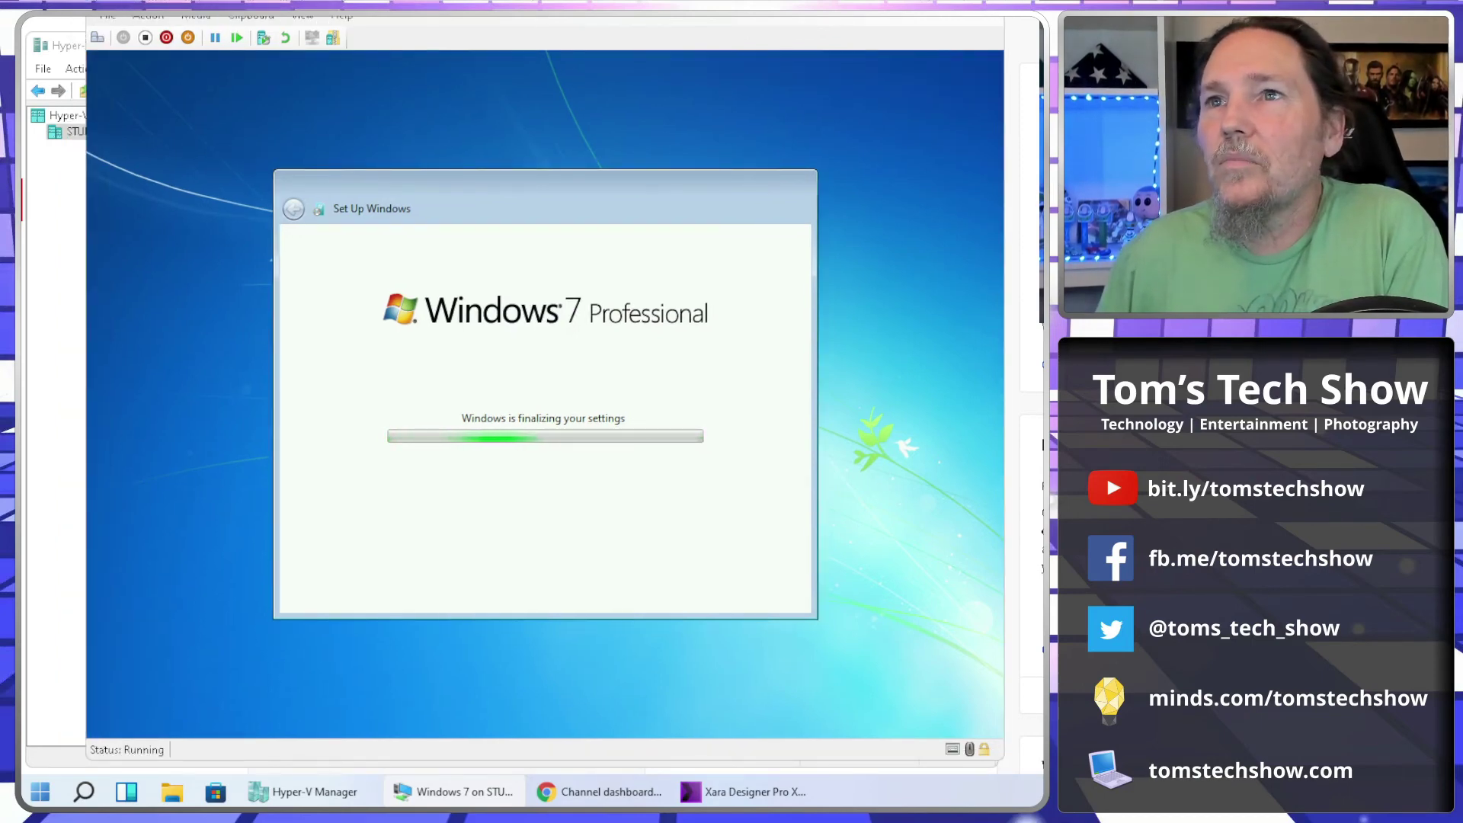
Close the virtual machine's connection window and return to Hyper-V Manager.
left_click_drag(536, 3, 518, 27)
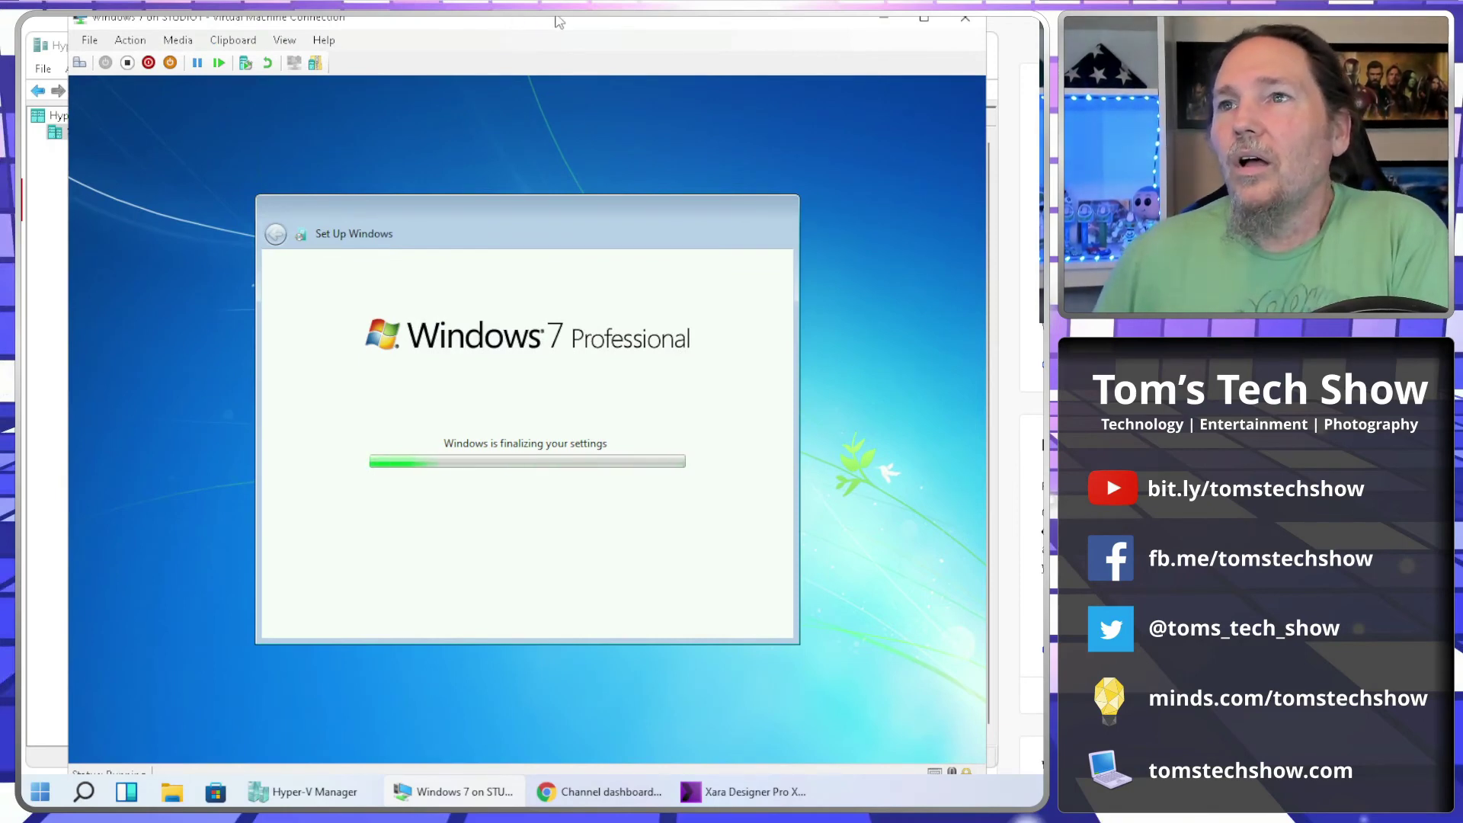
left_click(965, 18)
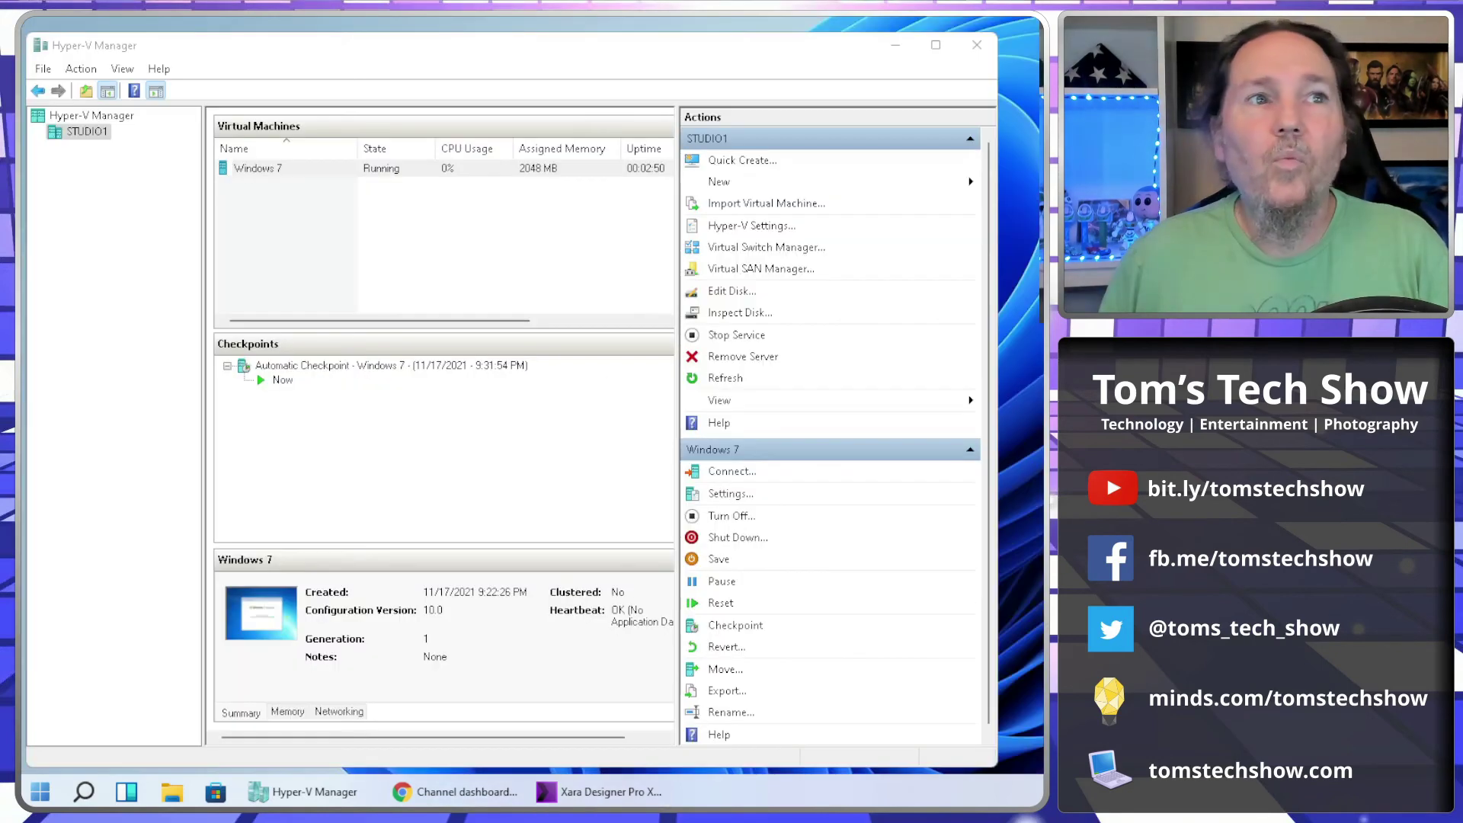
left_click(898, 42)
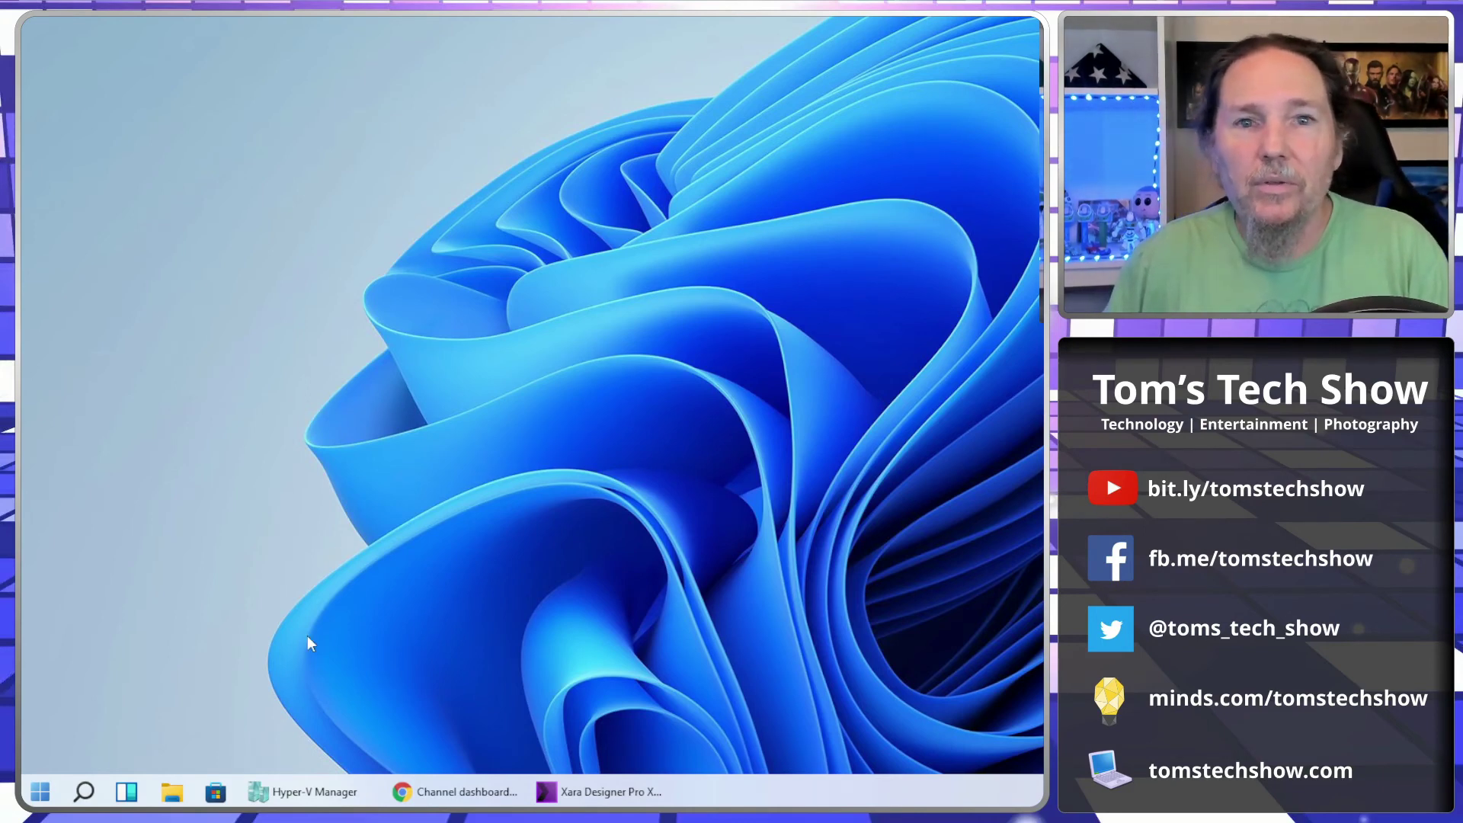
left_click(303, 792)
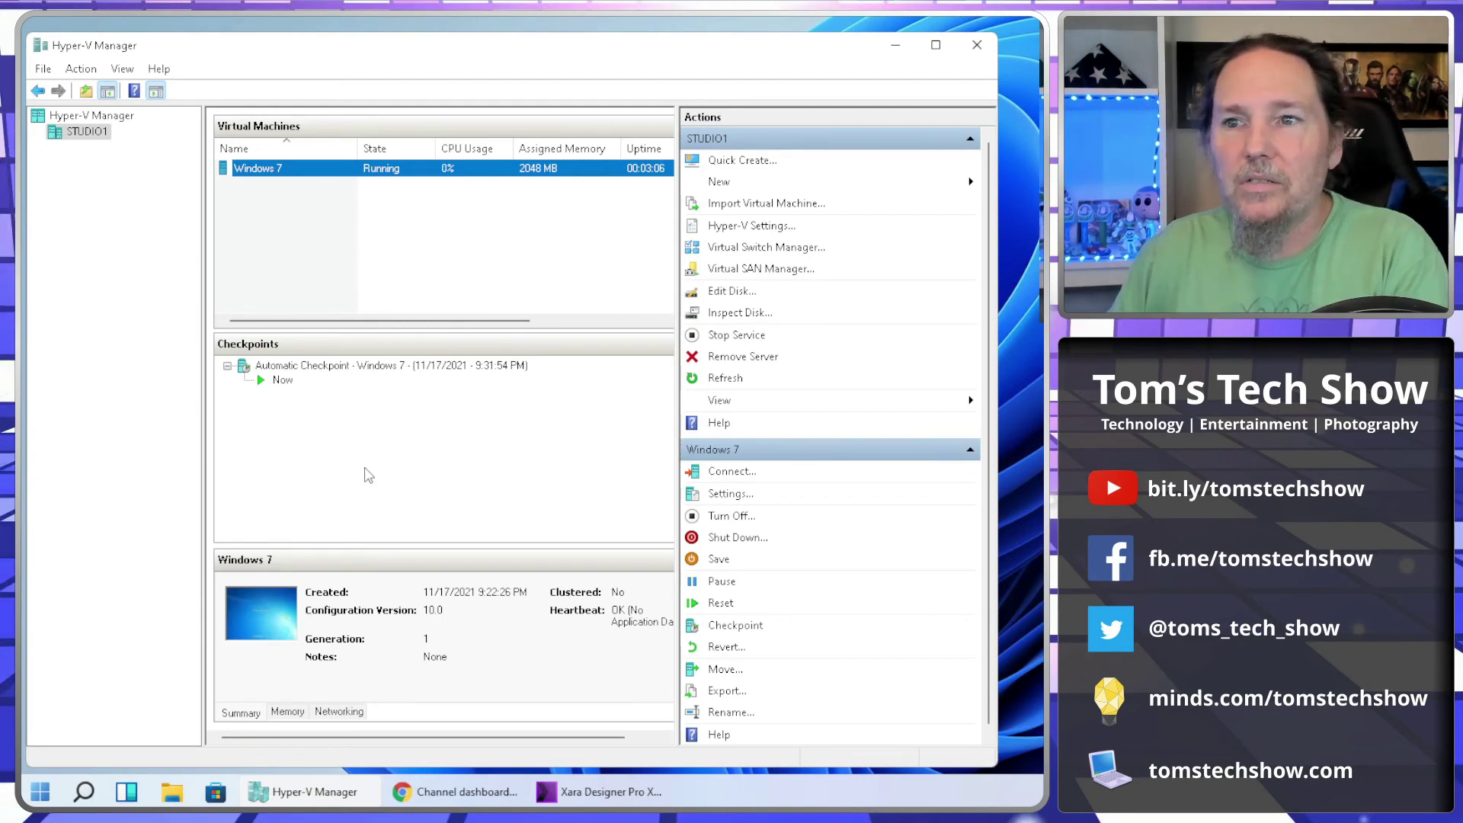
View the Windows 7 automatic checkpoint's details and reconnect to the virtual machine.
left_click(277, 369)
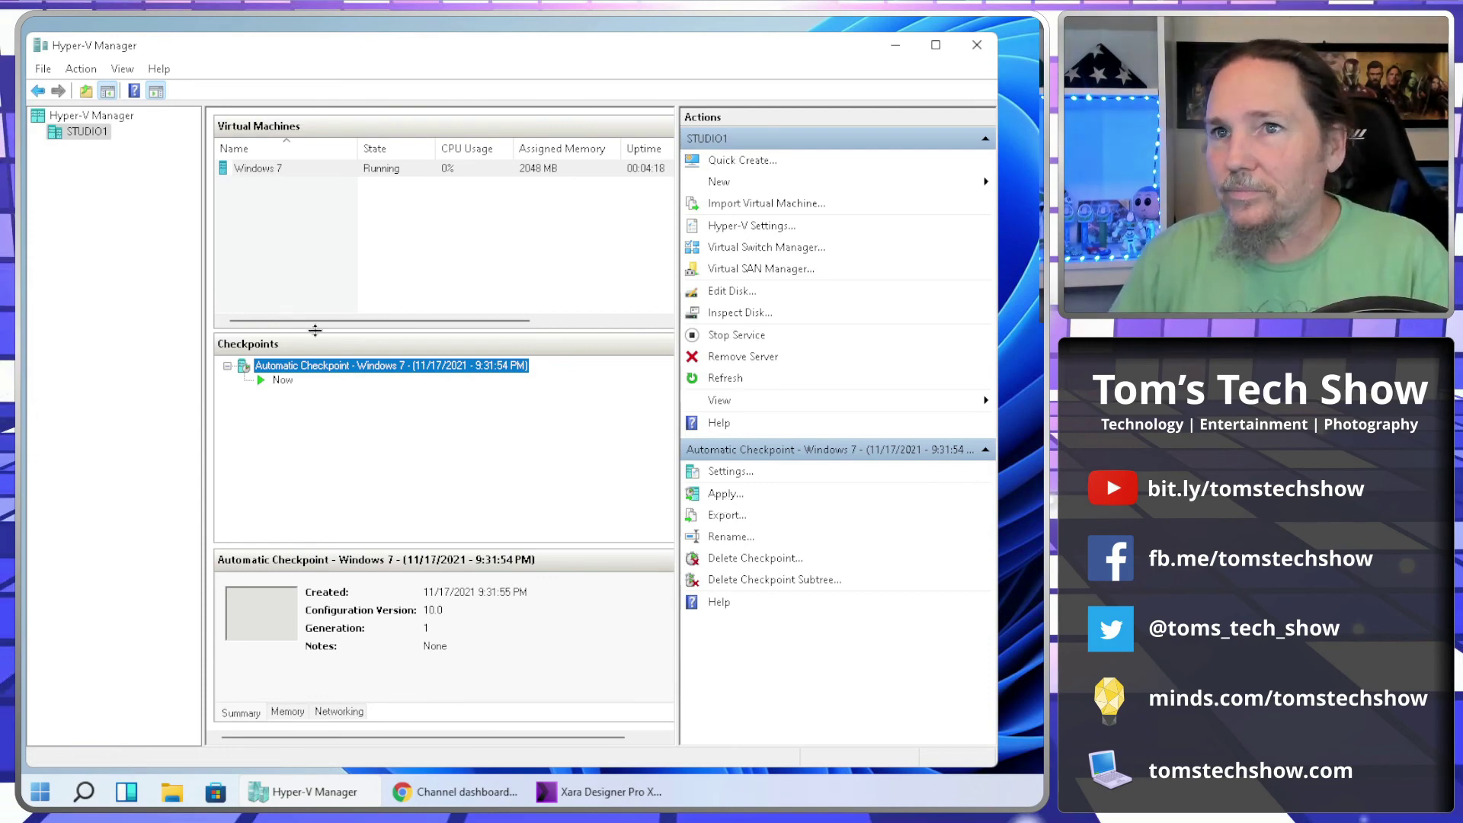
left_click(301, 175)
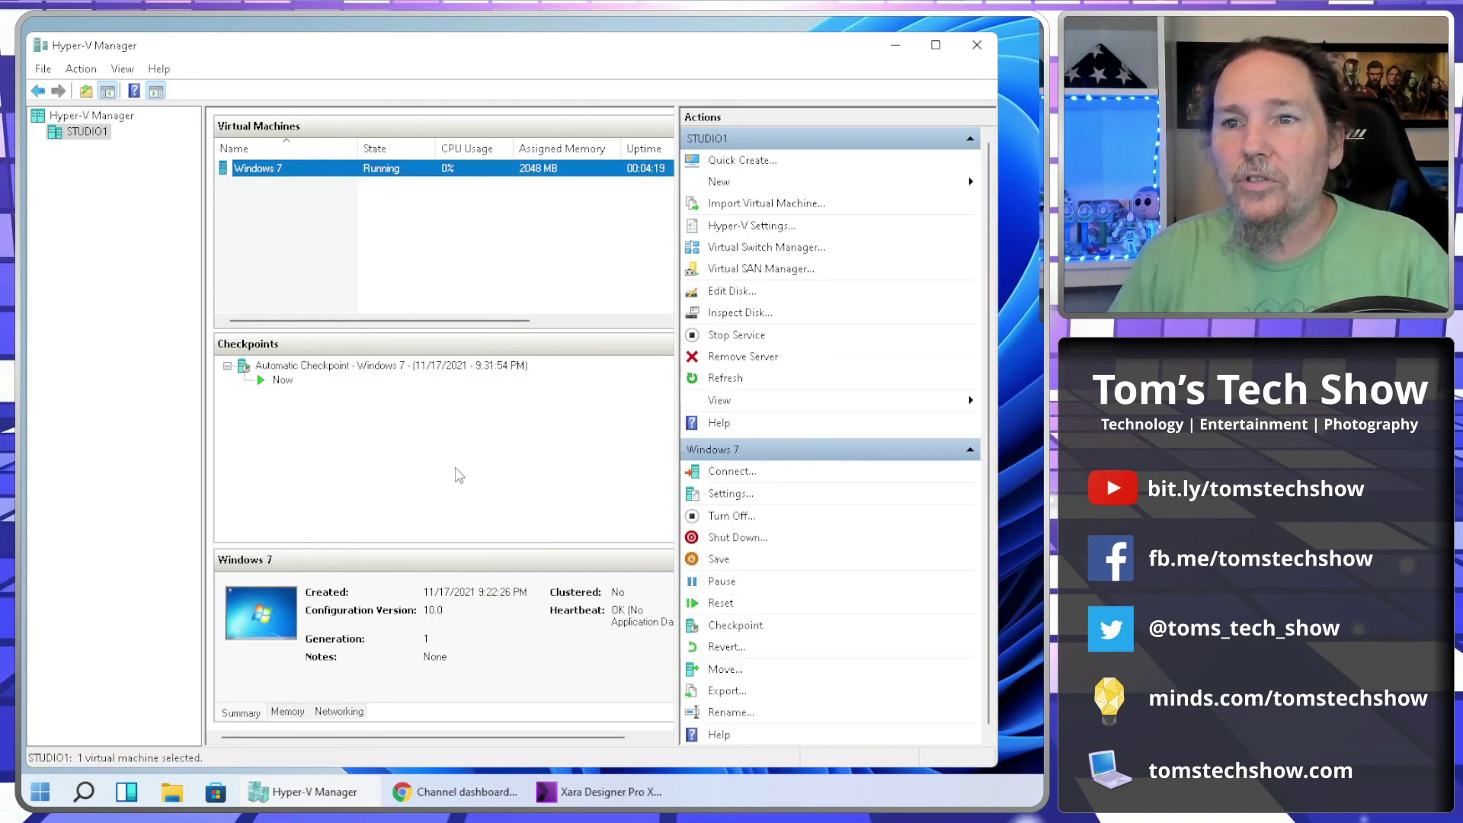
left_click(729, 472)
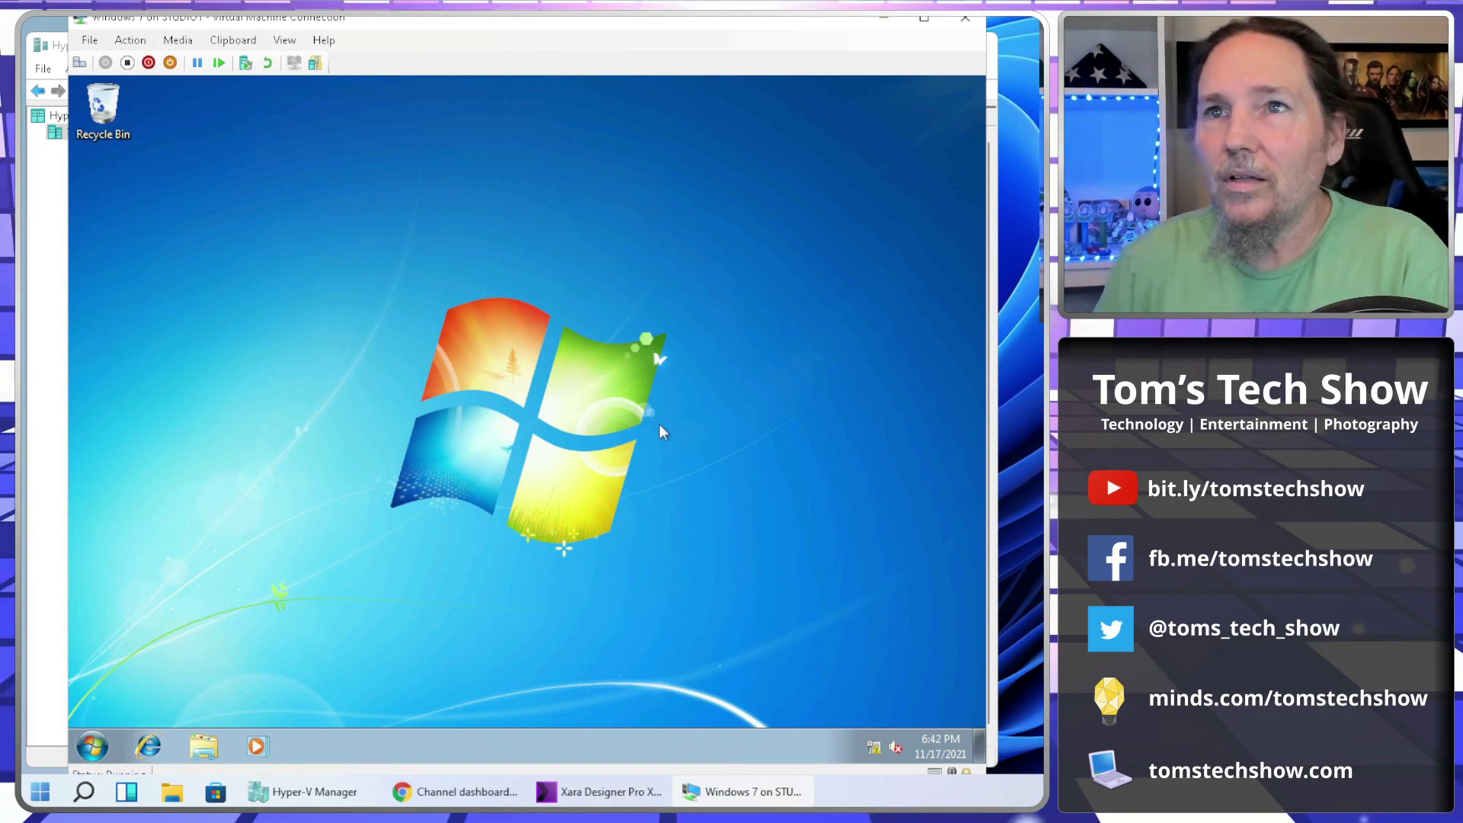
left_click_drag(356, 22, 339, 12)
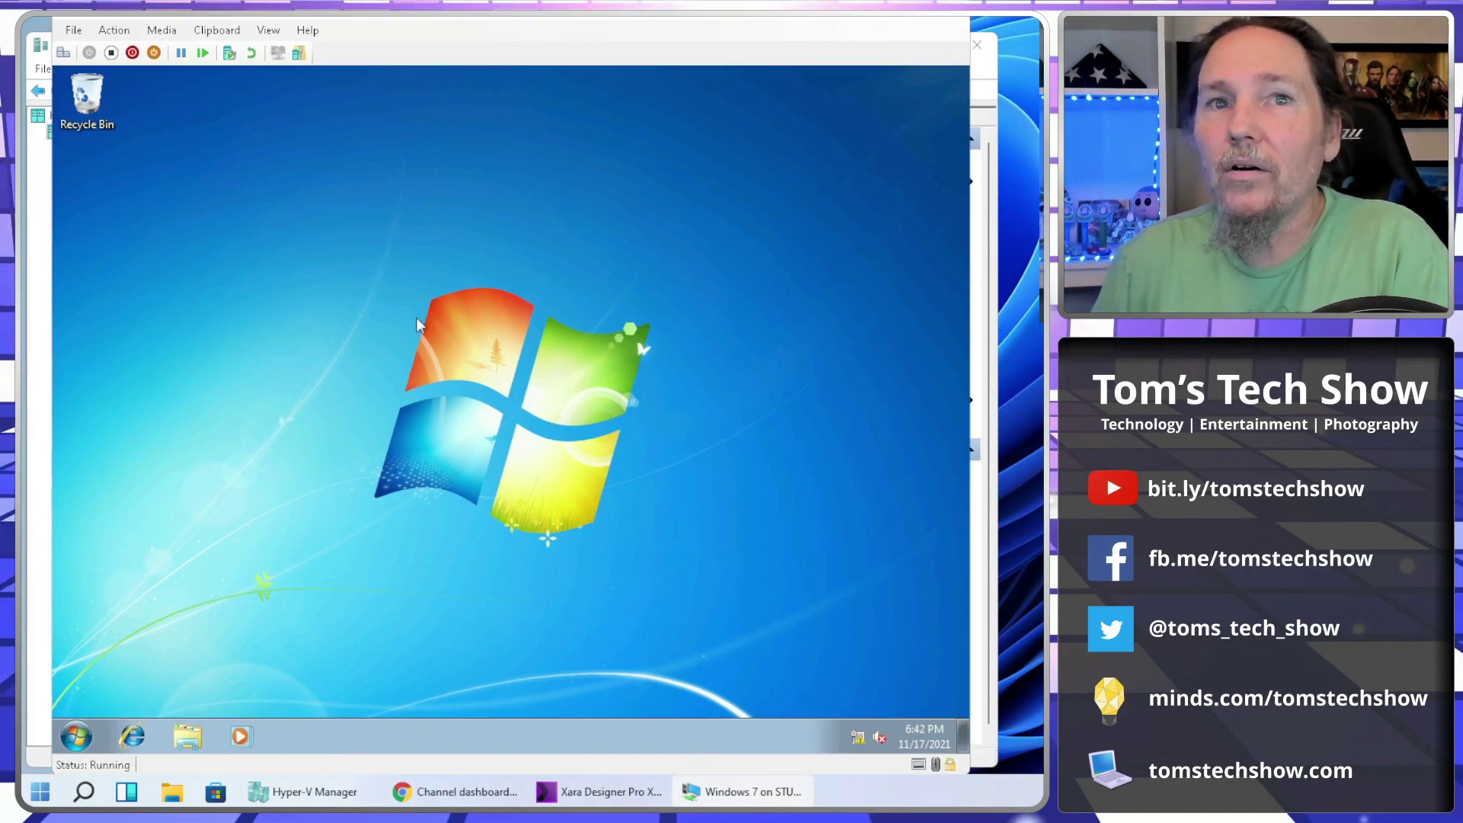
Try Internet Explorer in the virtual machine, check the network connection status and close the browser.
left_click(57, 739)
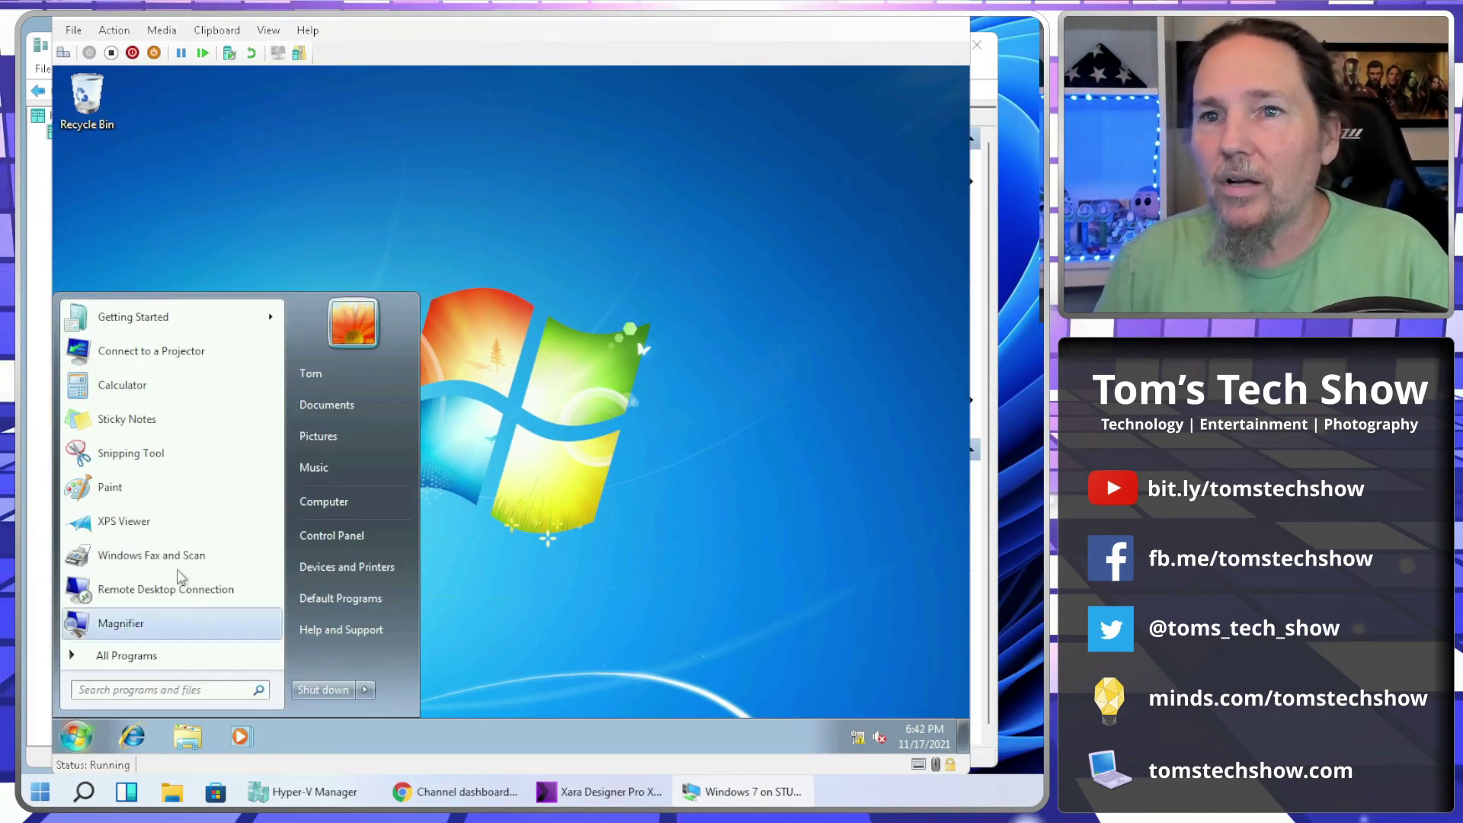
left_click(132, 737)
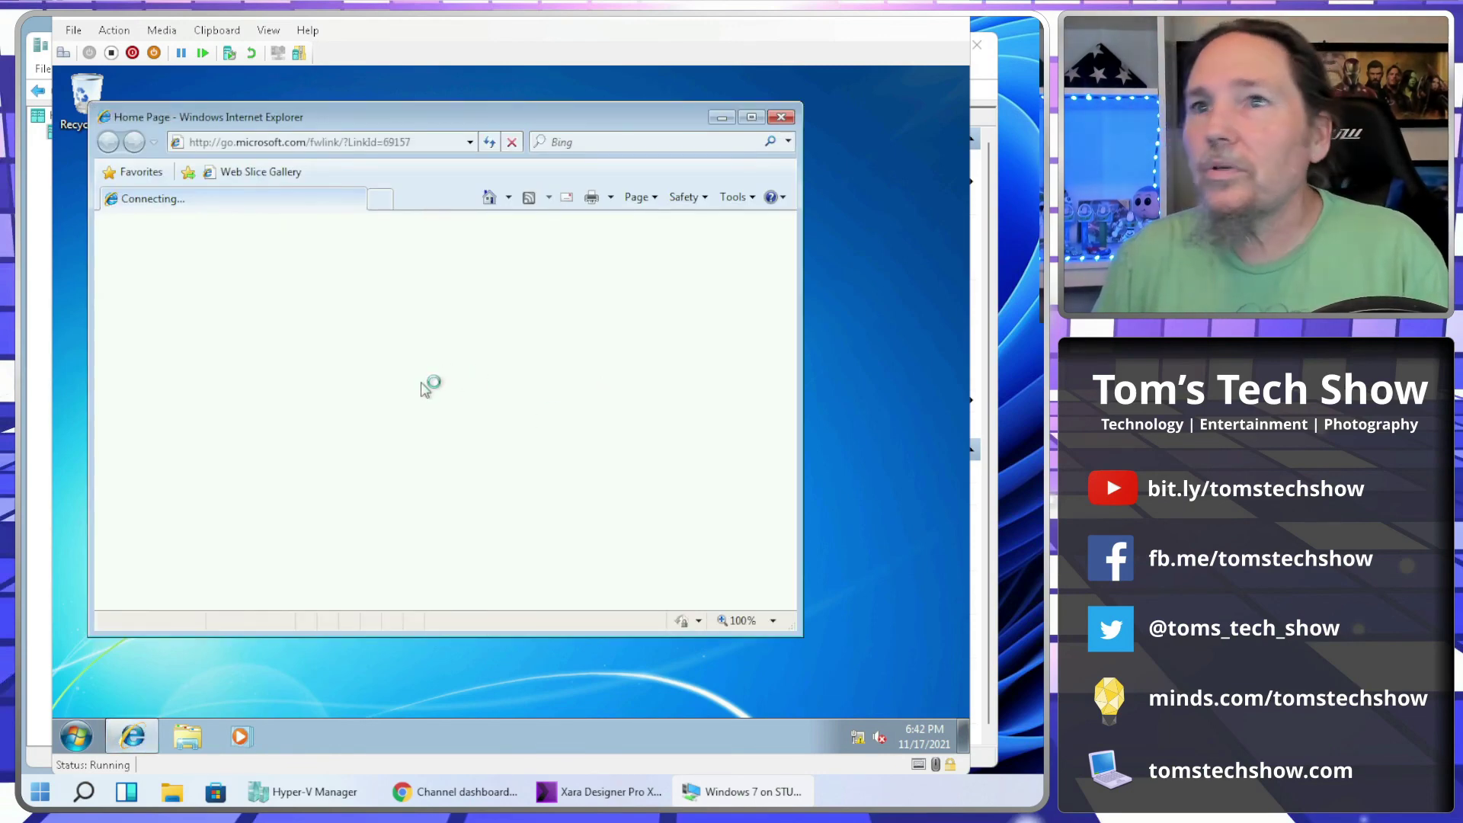
left_click_drag(409, 117, 491, 155)
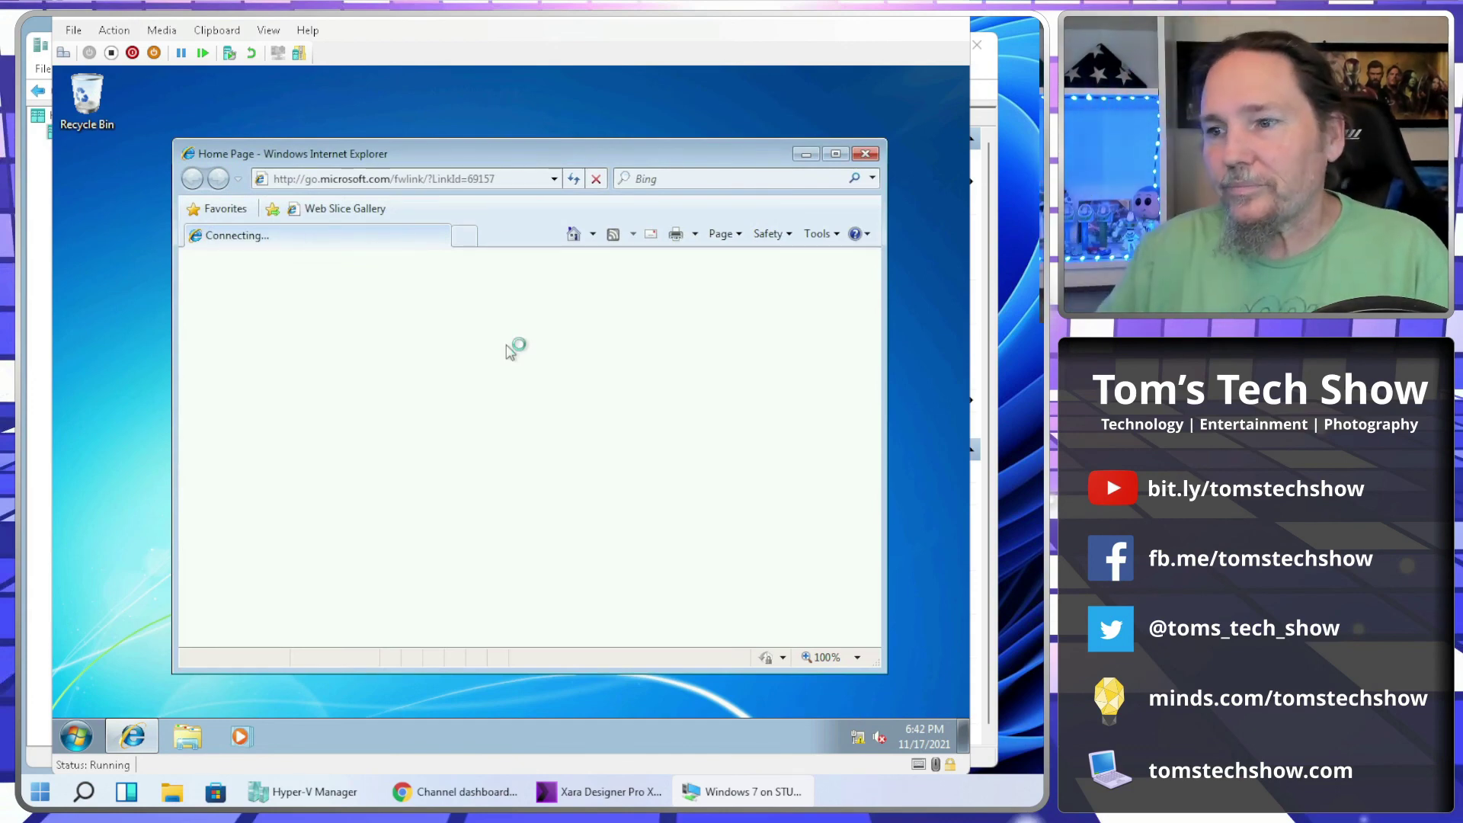
left_click(857, 741)
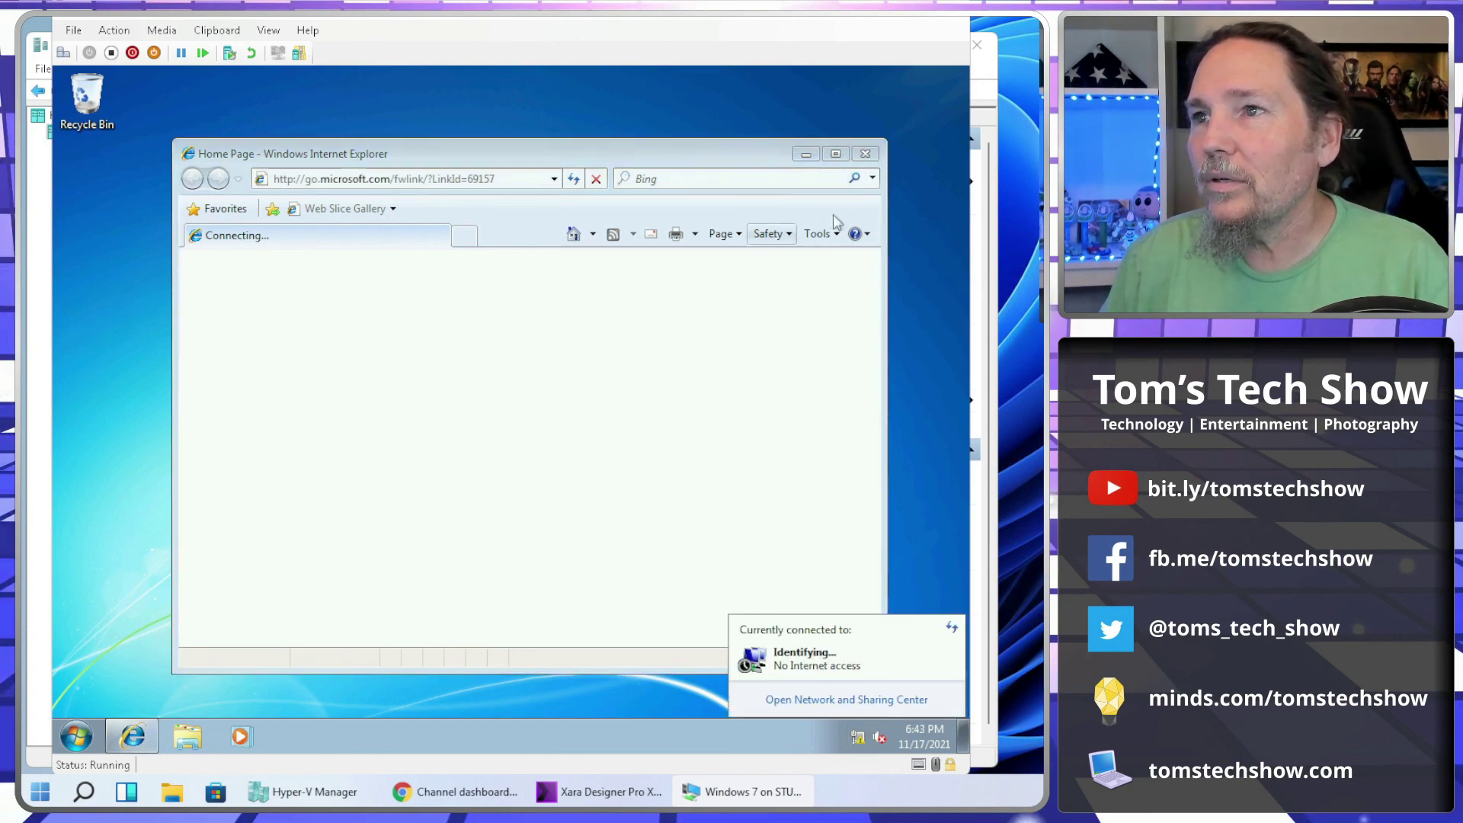
left_click(865, 153)
Examine the virtual machine's drives in the Computer folder, including Local Disk (C:) and the floppy drive.
left_click(190, 736)
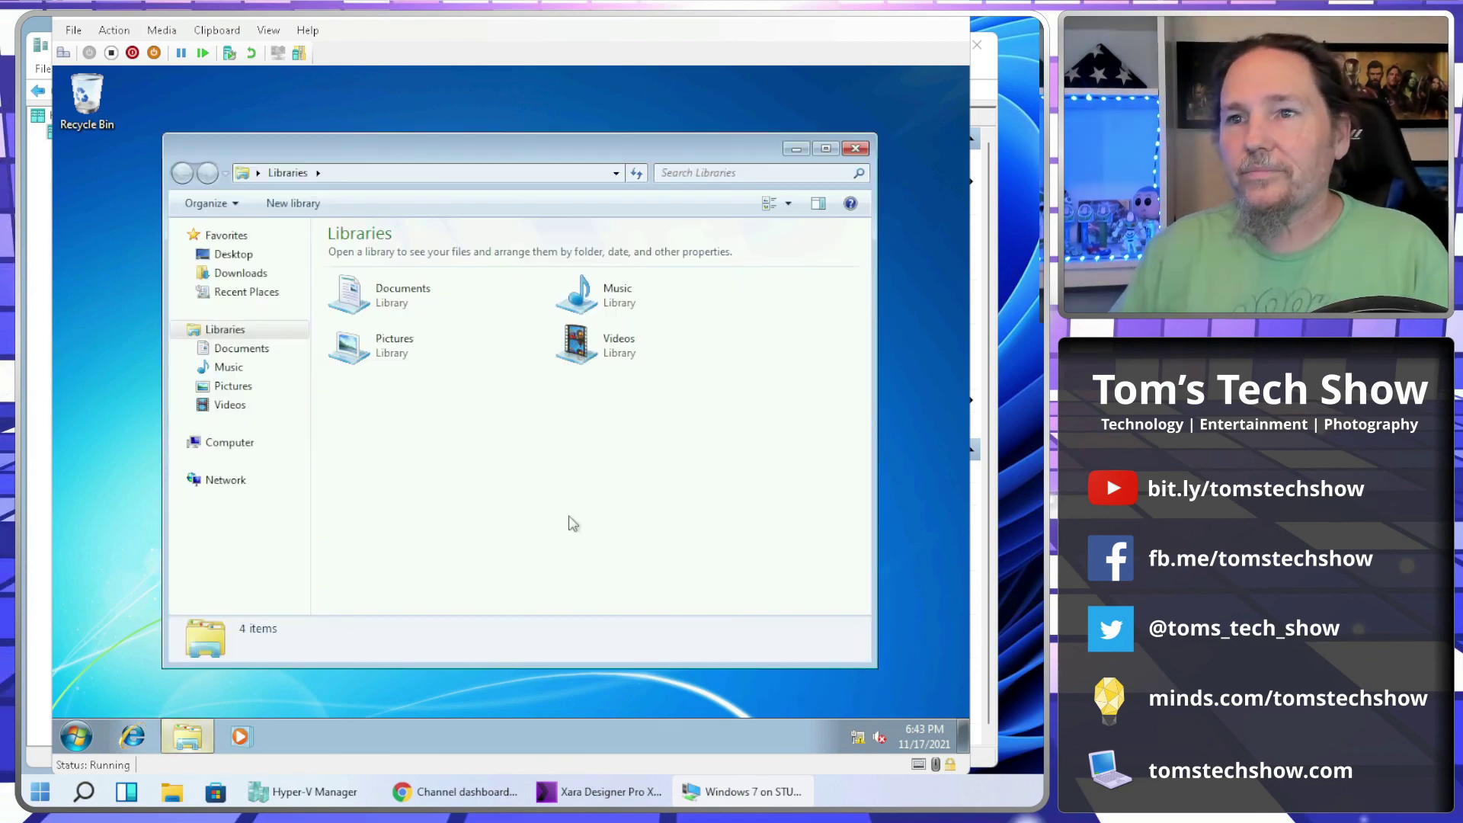
left_click(233, 443)
left_click(411, 290)
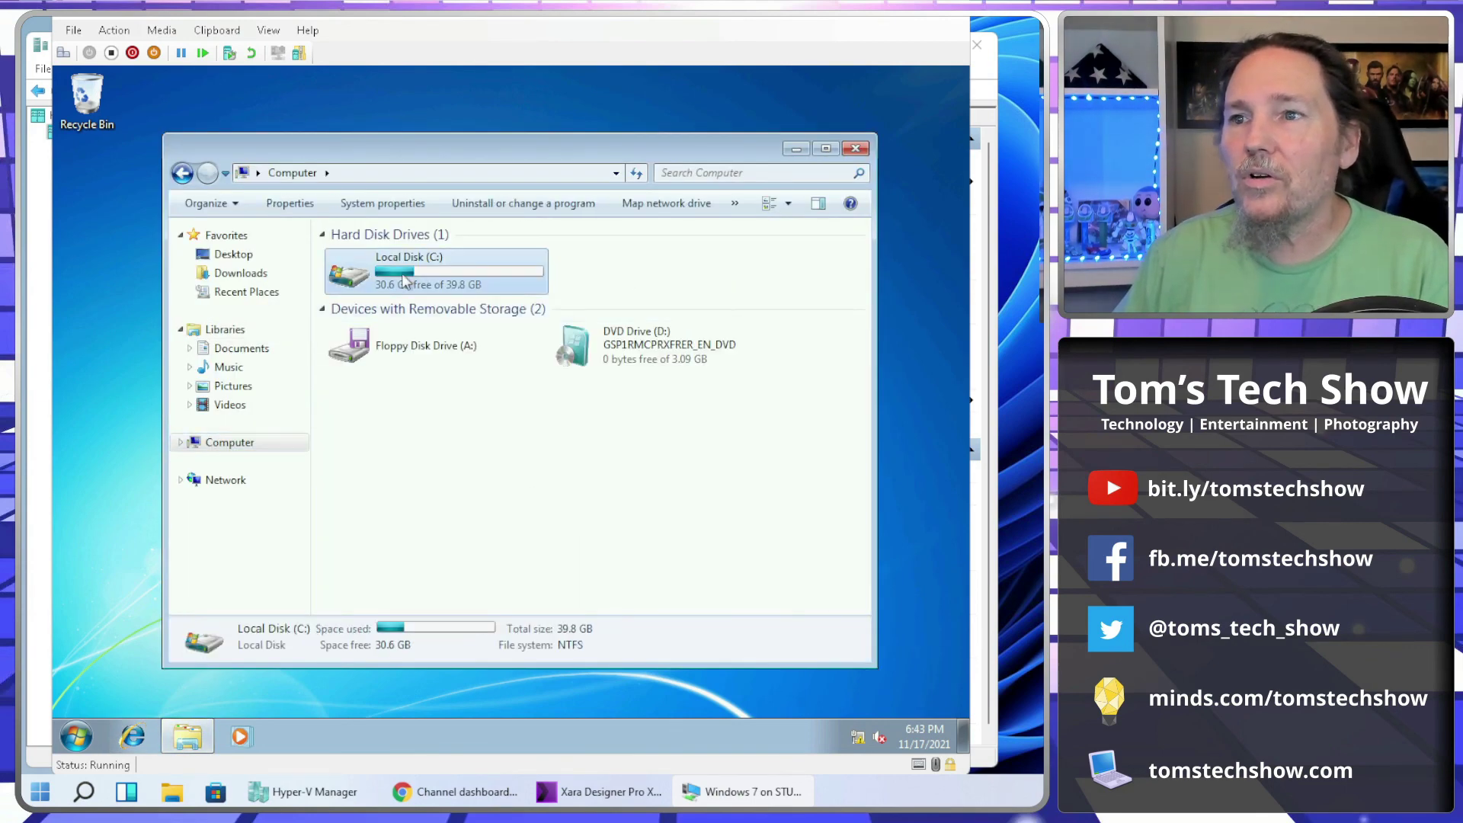
left_click(379, 351)
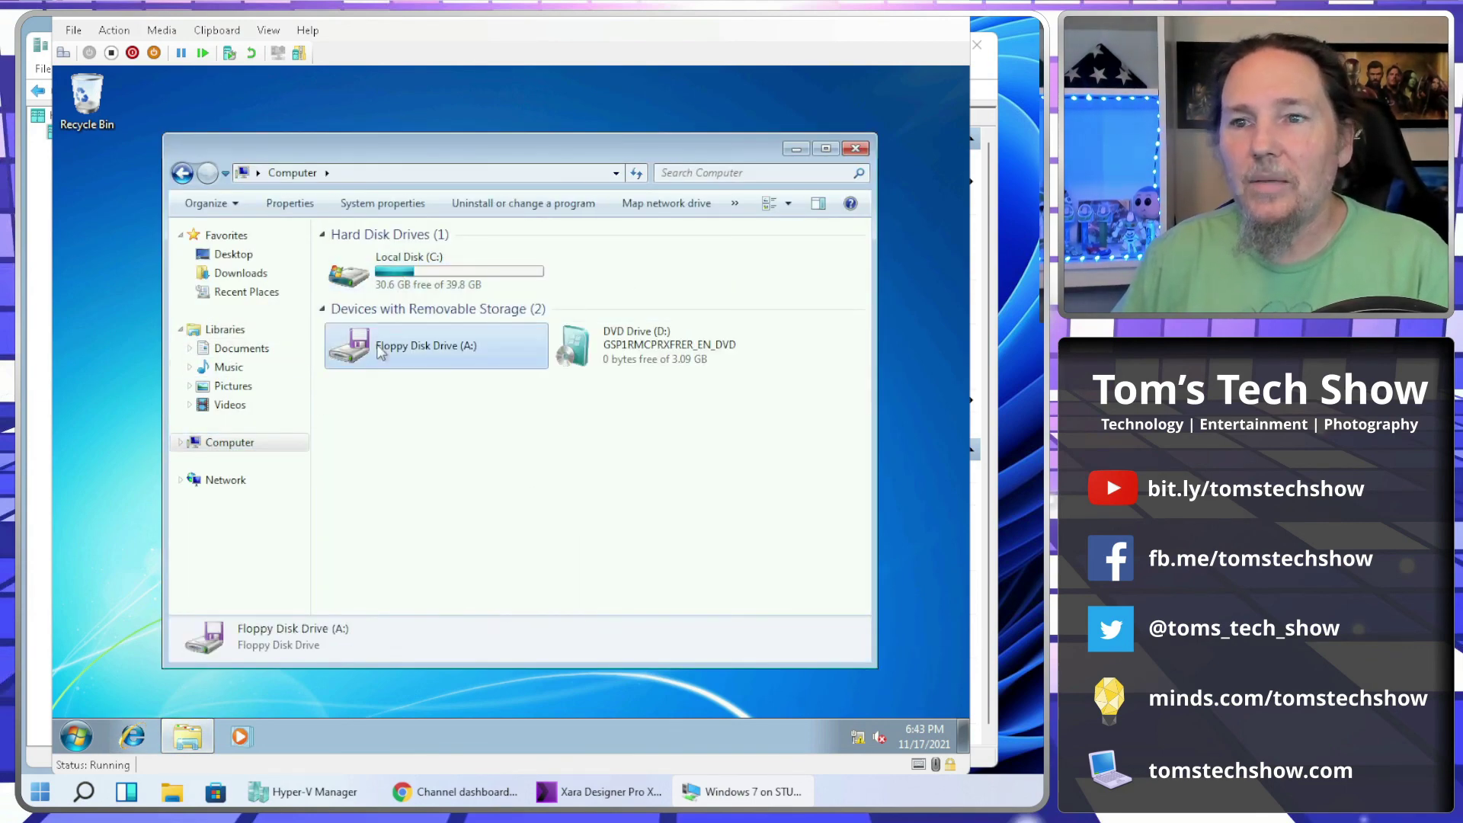
left_click(421, 485)
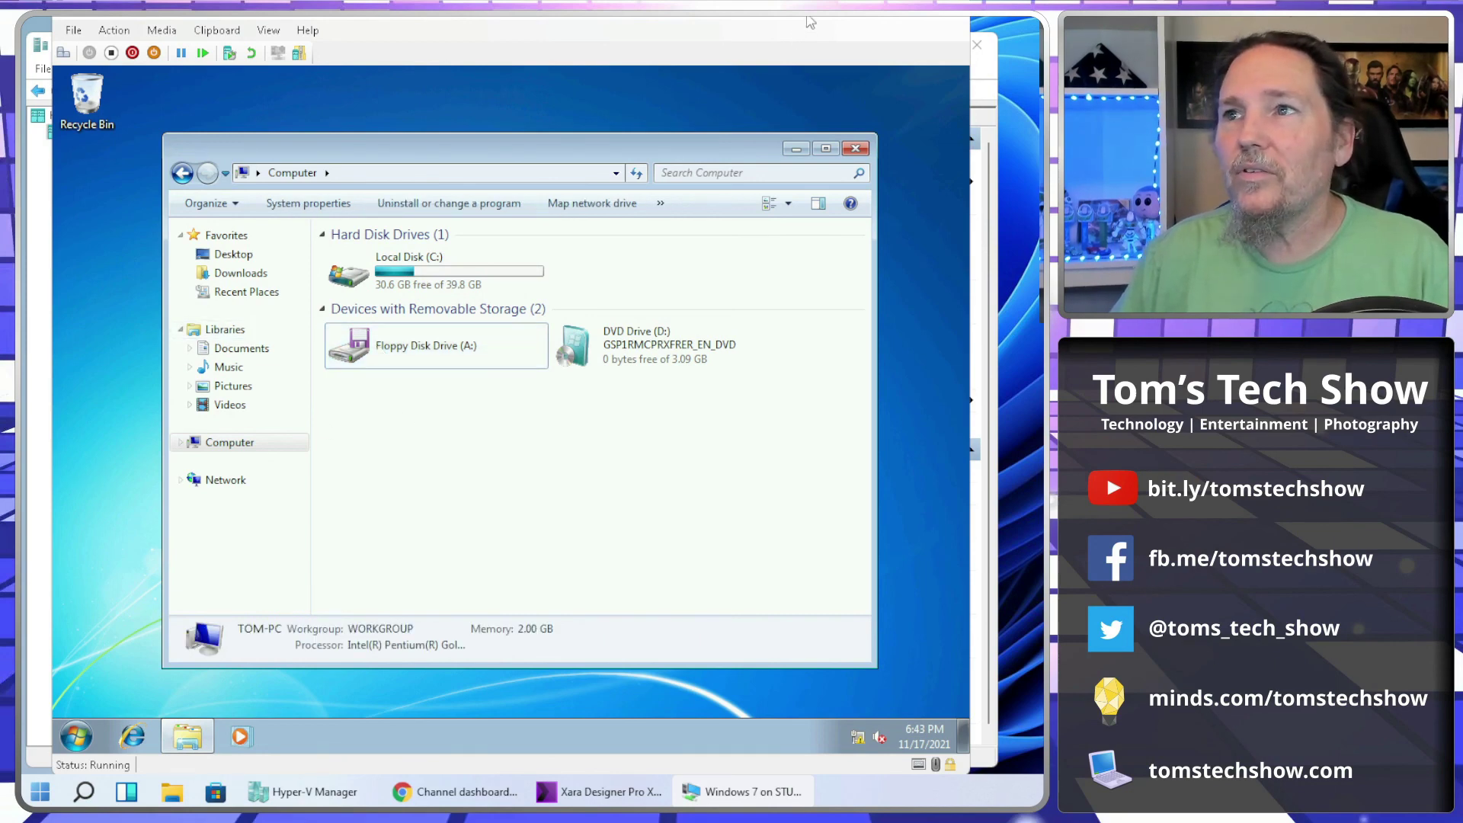
Close the virtual machine's connection window and select the Windows 7 automatic checkpoint in Hyper-V Manager.
left_click_drag(808, 17, 800, 19)
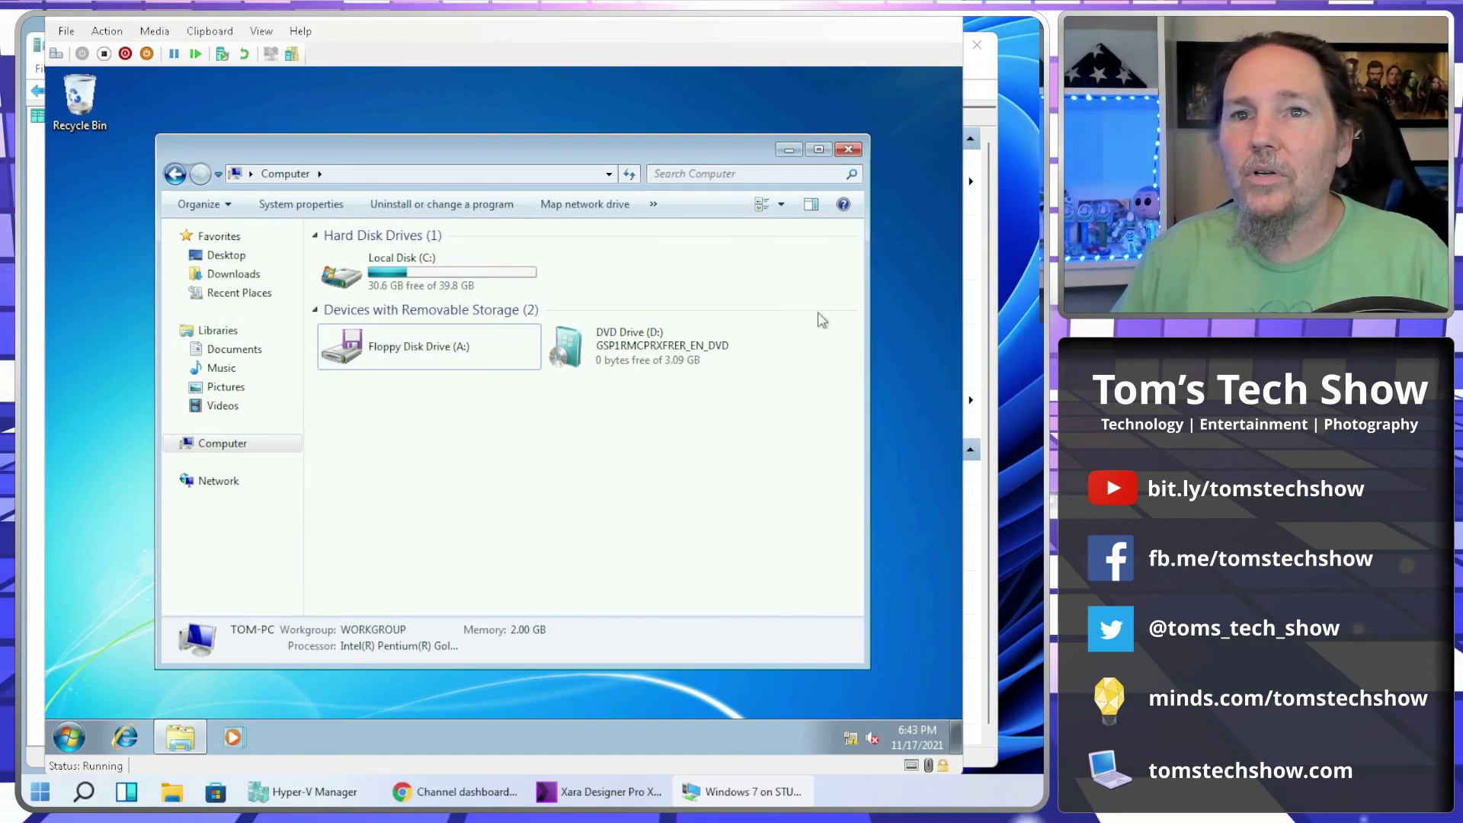
left_click(945, 19)
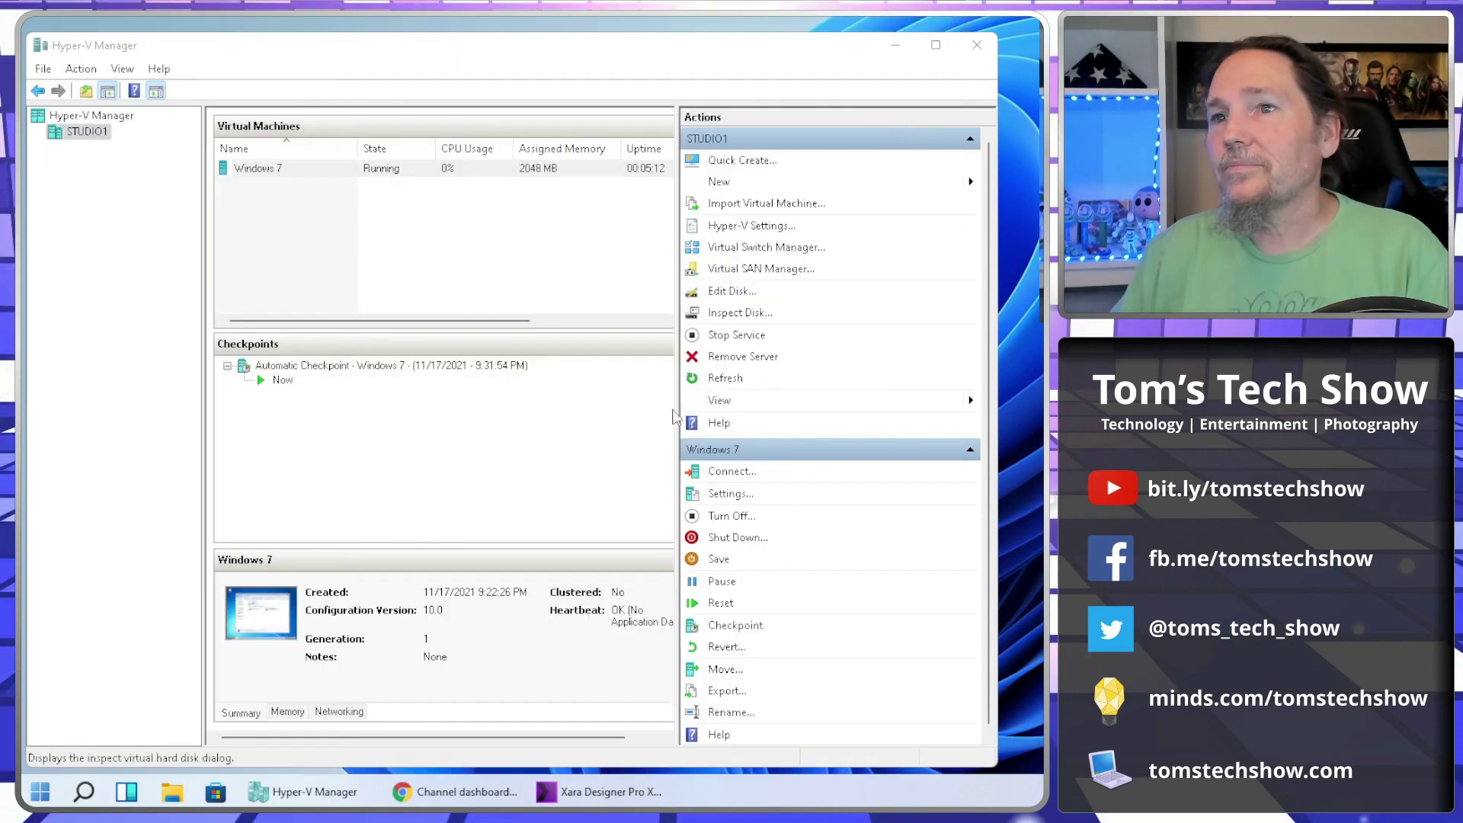
left_click(325, 366)
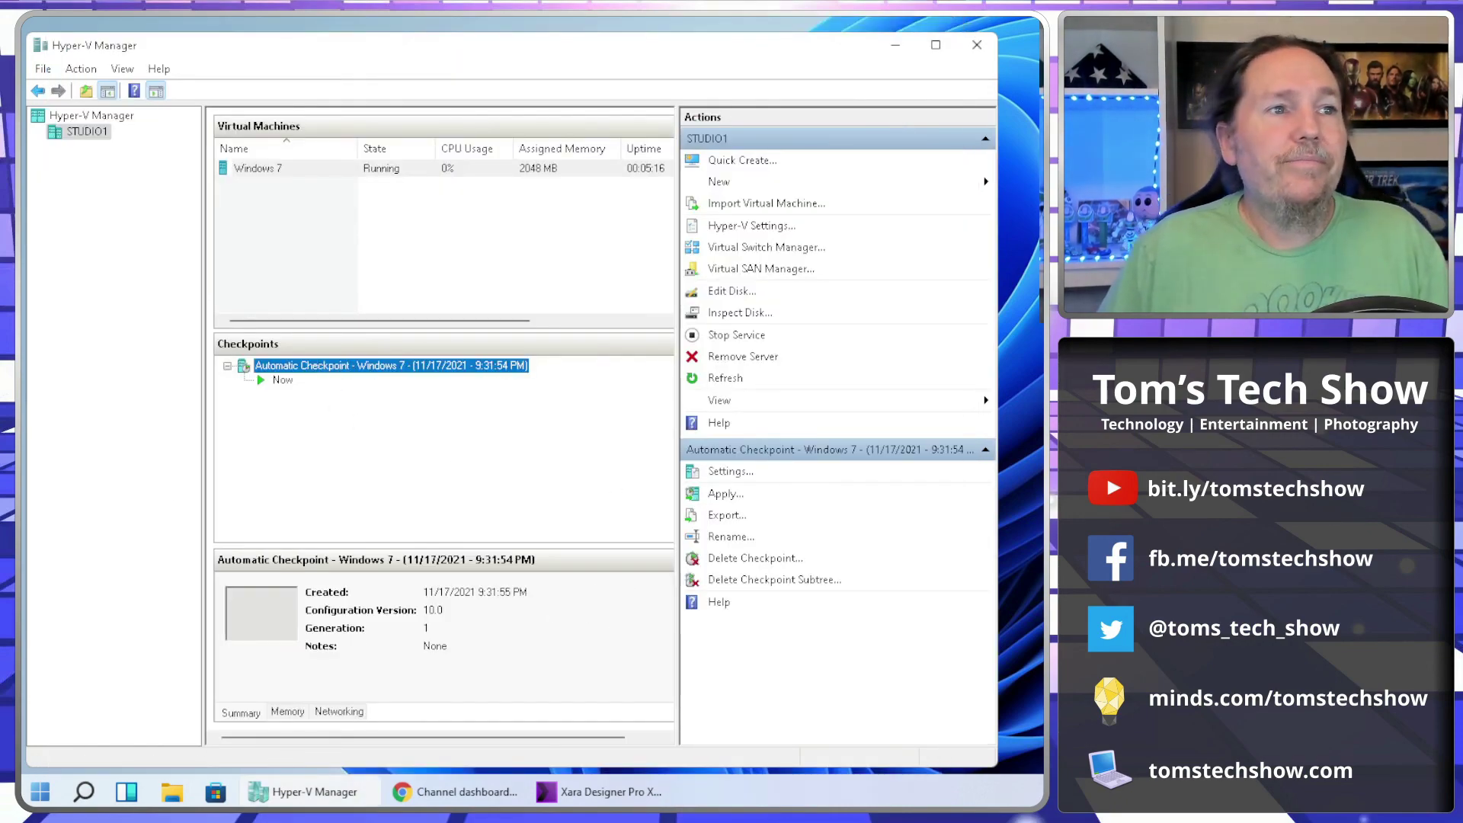